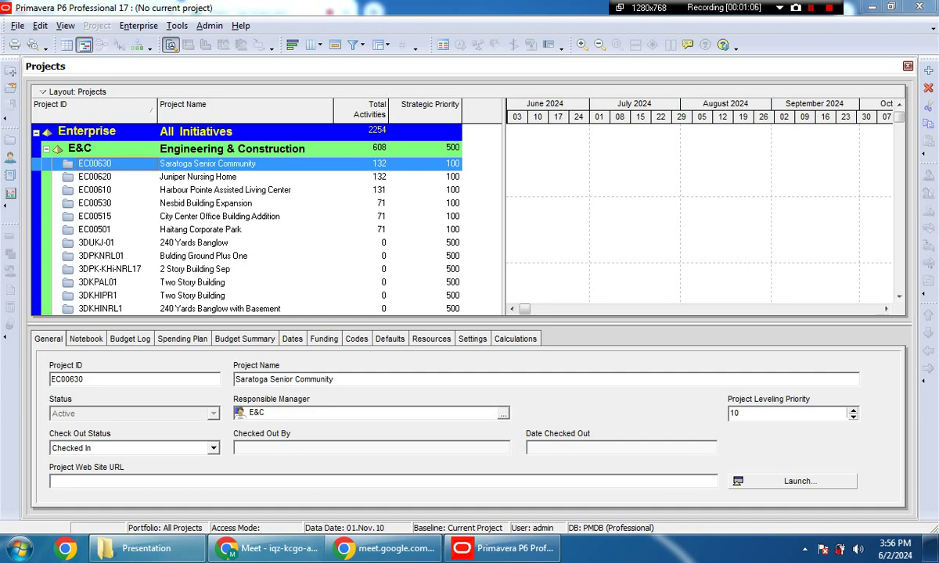
# Step: Open the User Preferences, keeping the current Windows color scheme but allowing the performance prompt to ask again
pyautogui.moveTo(503, 220)
pyautogui.mouseDown()
pyautogui.moveTo(486, 219)
pyautogui.moveTo(508, 219)
pyautogui.mouseUp()
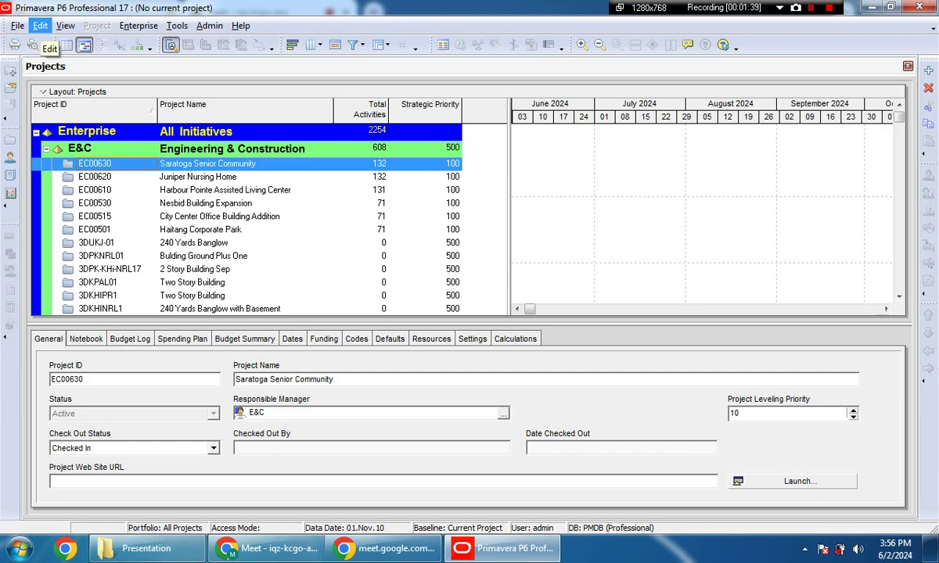
pyautogui.click(40, 26)
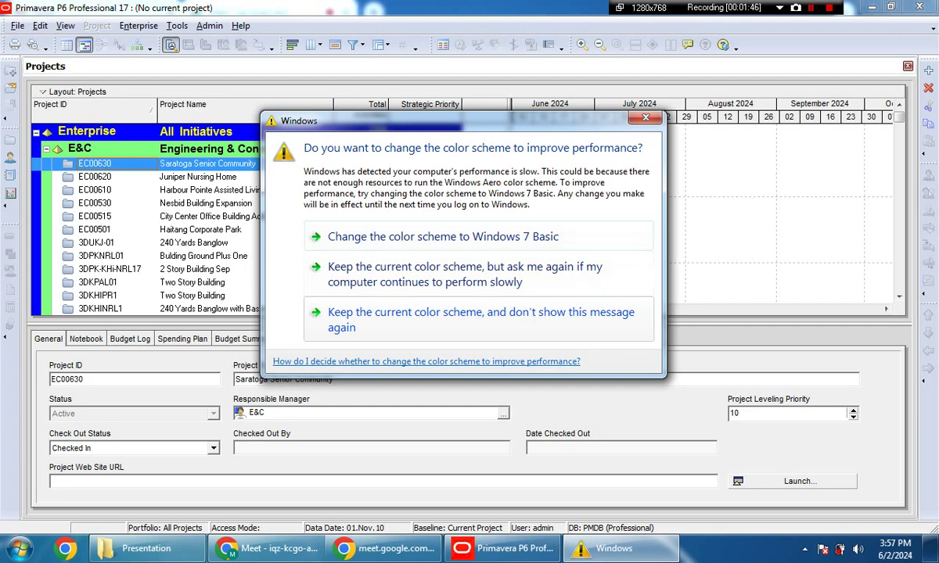
pyautogui.click(470, 273)
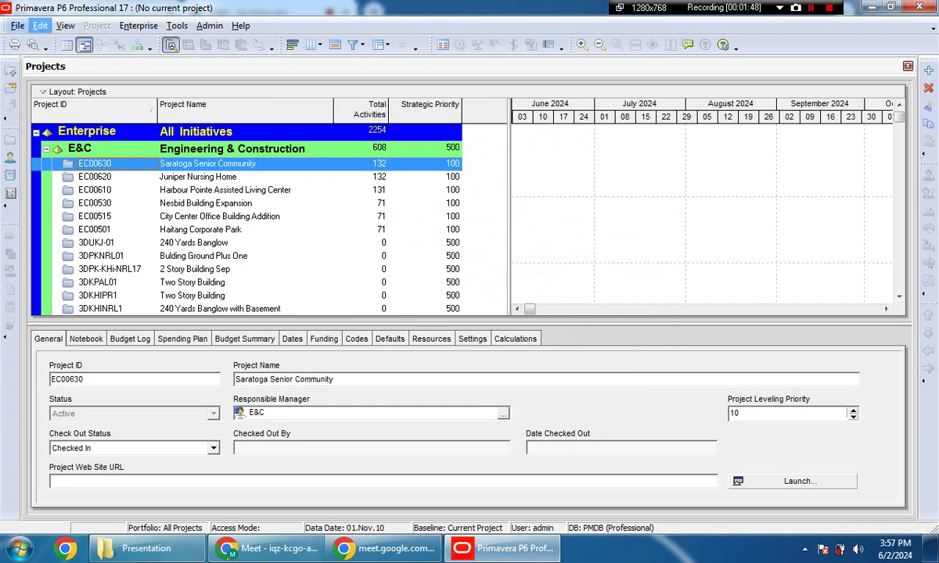
pyautogui.click(40, 25)
pyautogui.click(83, 43)
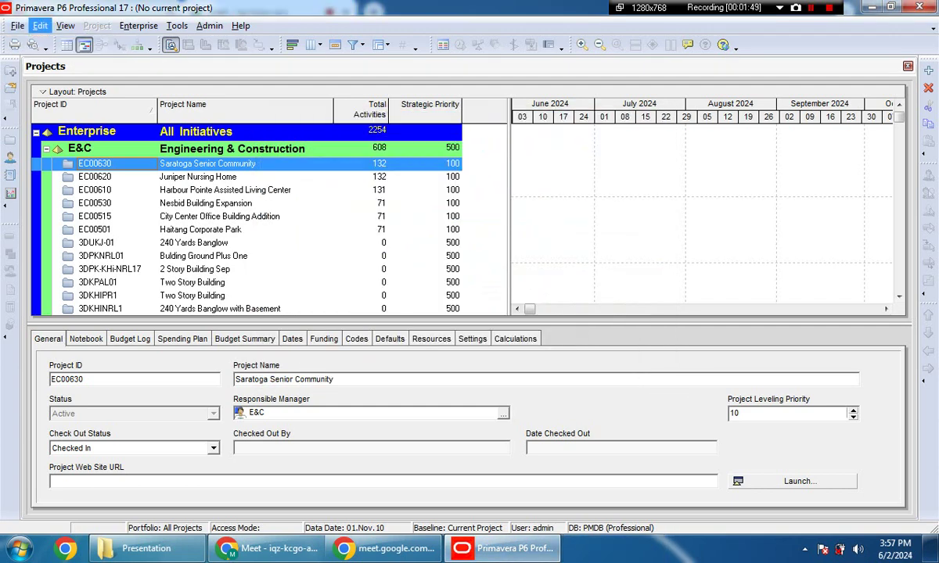
pyautogui.click(301, 99)
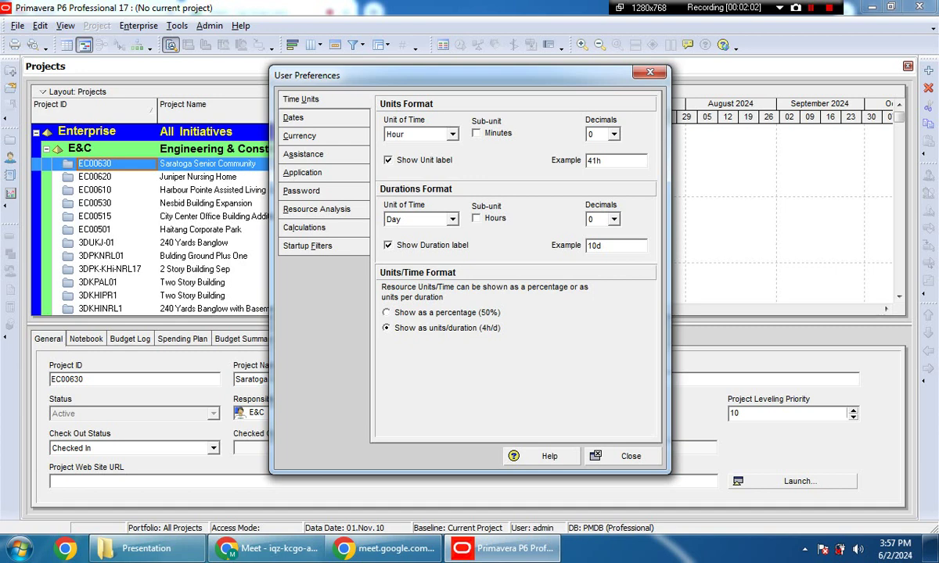
# Step: Set the Unit of Time under Units Format to Hour and check the Durations Format example
pyautogui.click(452, 134)
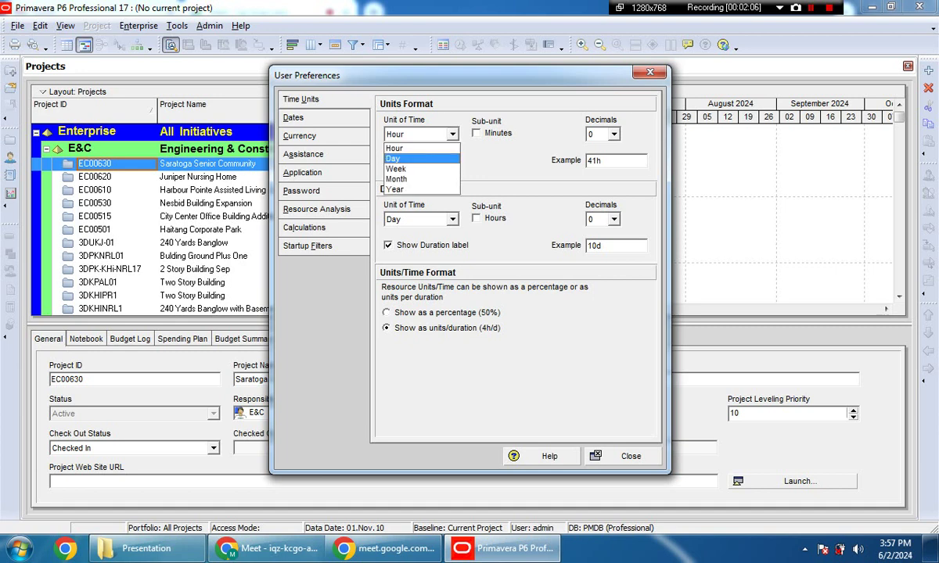
pyautogui.click(395, 148)
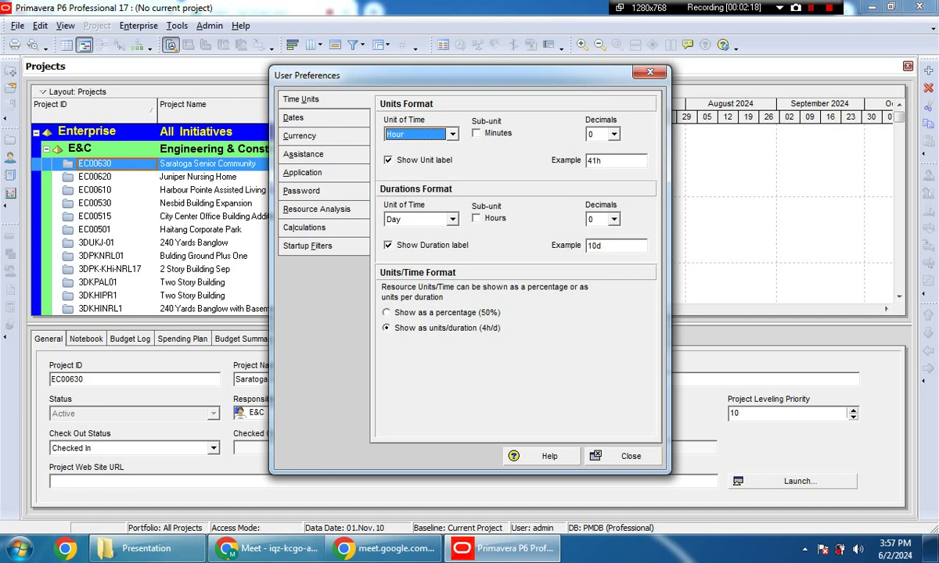
pyautogui.click(603, 246)
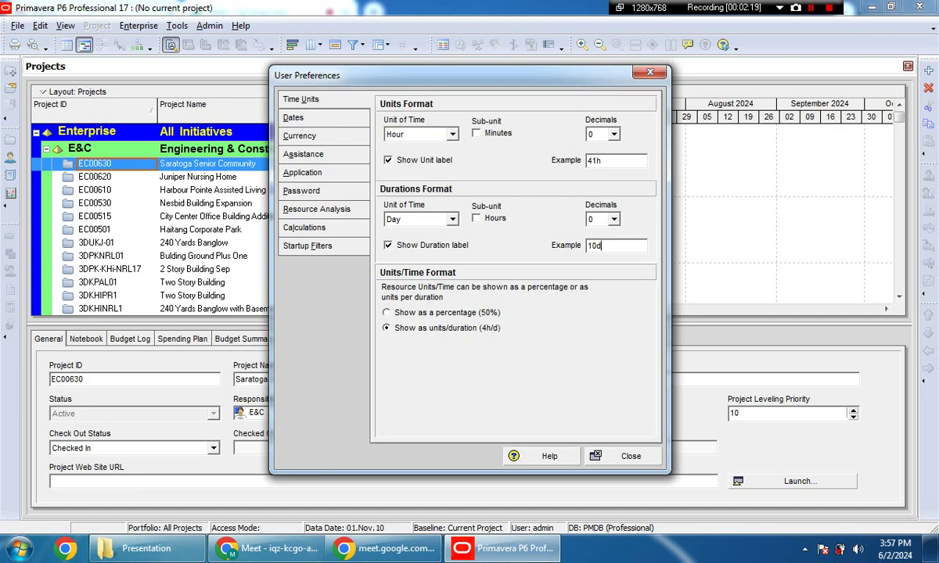
# Step: Turn off the unit label under Units Format, check the example, and turn the label on again
pyautogui.click(388, 160)
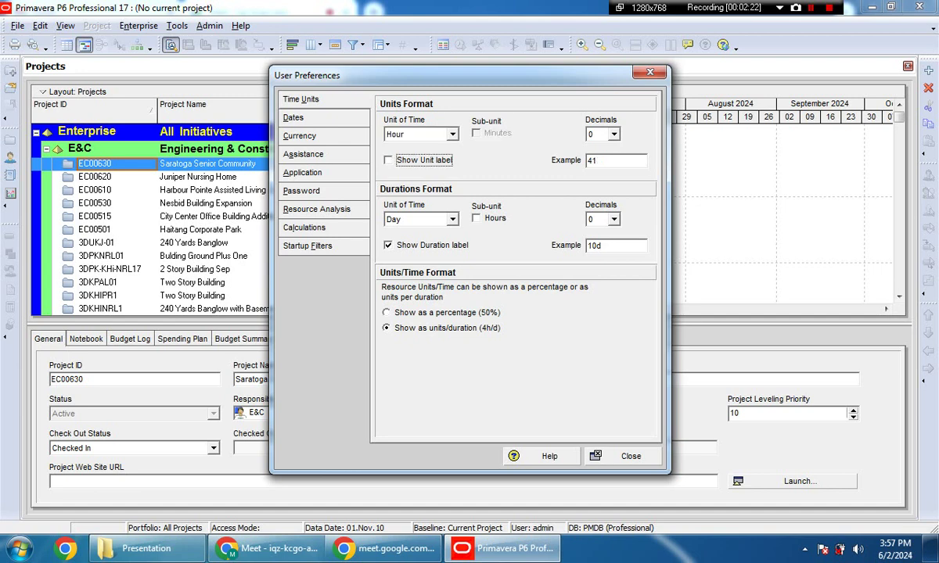
pyautogui.click(602, 160)
pyautogui.click(388, 159)
# Step: Turn on the 4-digit year in the date preferences, keeping the Windows color scheme and suppressing further performance prompts
pyautogui.click(294, 117)
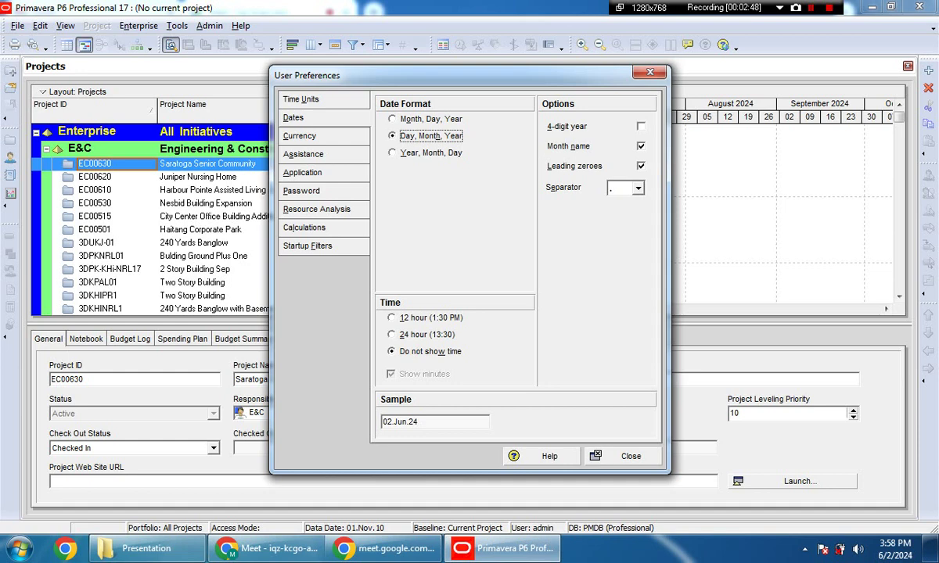
pyautogui.click(641, 125)
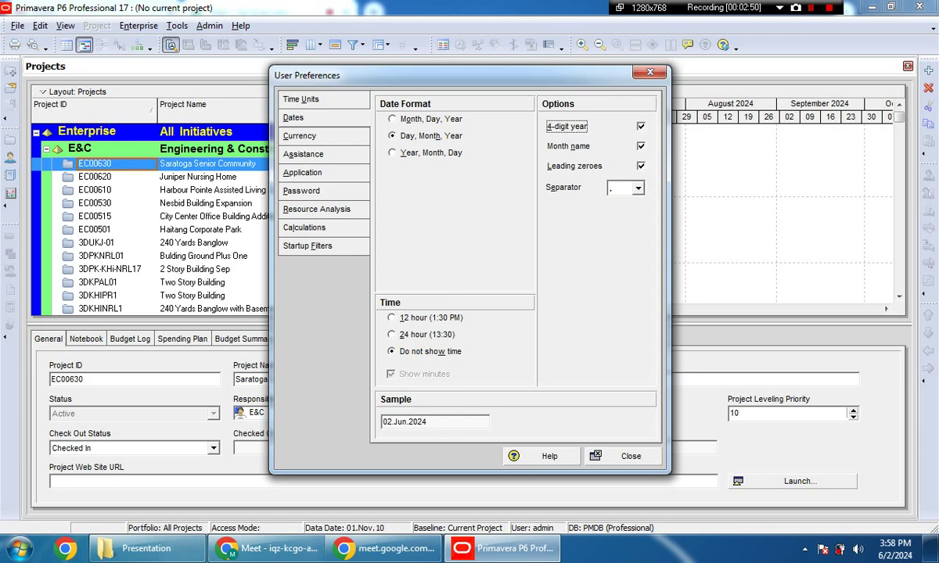
pyautogui.doubleClick(435, 422)
pyautogui.click(435, 422)
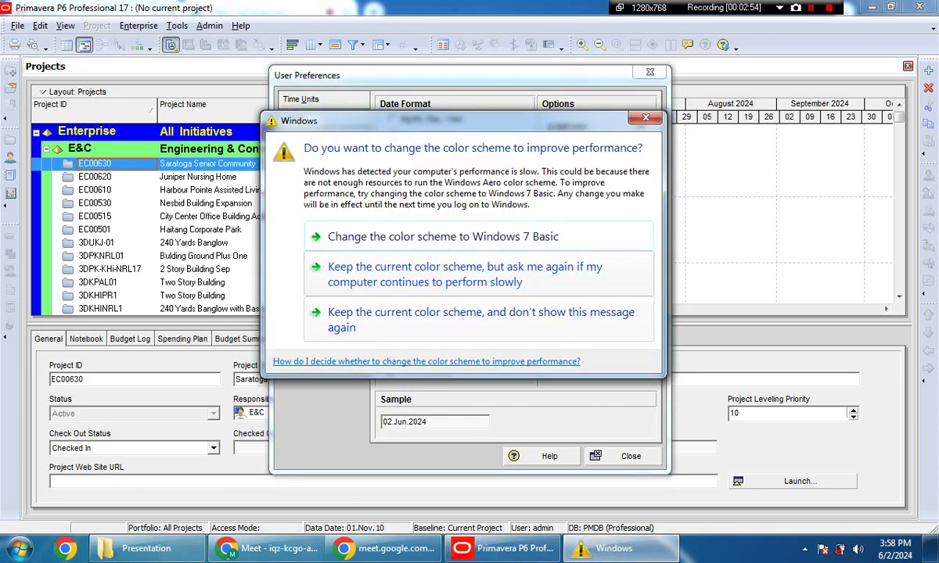
pyautogui.click(479, 319)
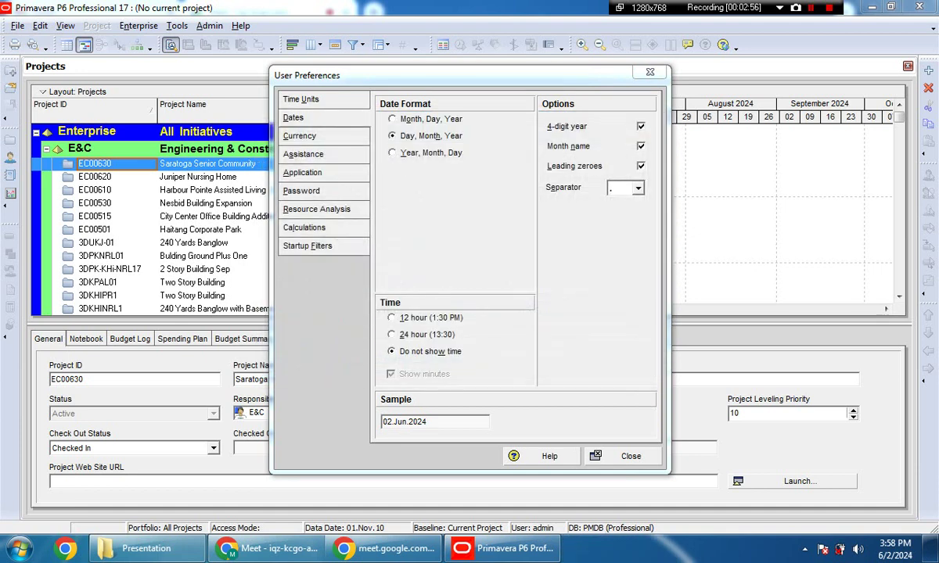
# Step: Turn off the 4-digit year for dates and use a period as the date separator
pyautogui.click(640, 126)
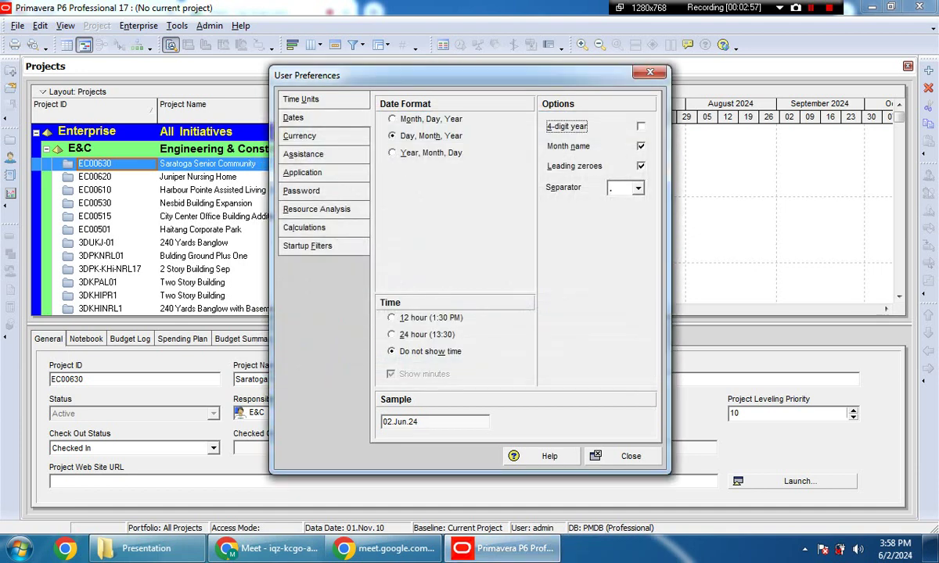
pyautogui.click(418, 422)
pyautogui.click(637, 187)
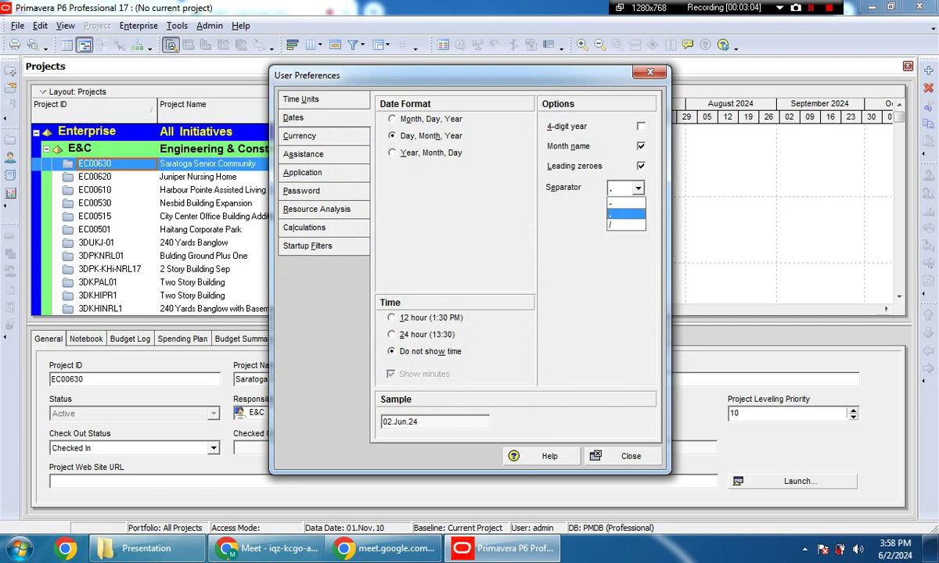
pyautogui.click(625, 214)
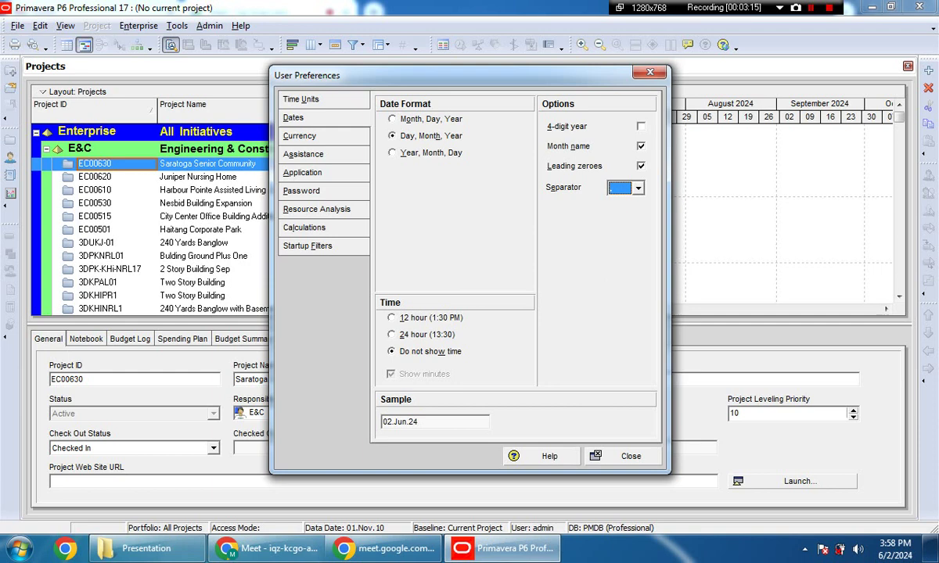
# Step: Try the 24 hour and 12 hour time formats, then return the time option to Do not show time
pyautogui.click(426, 334)
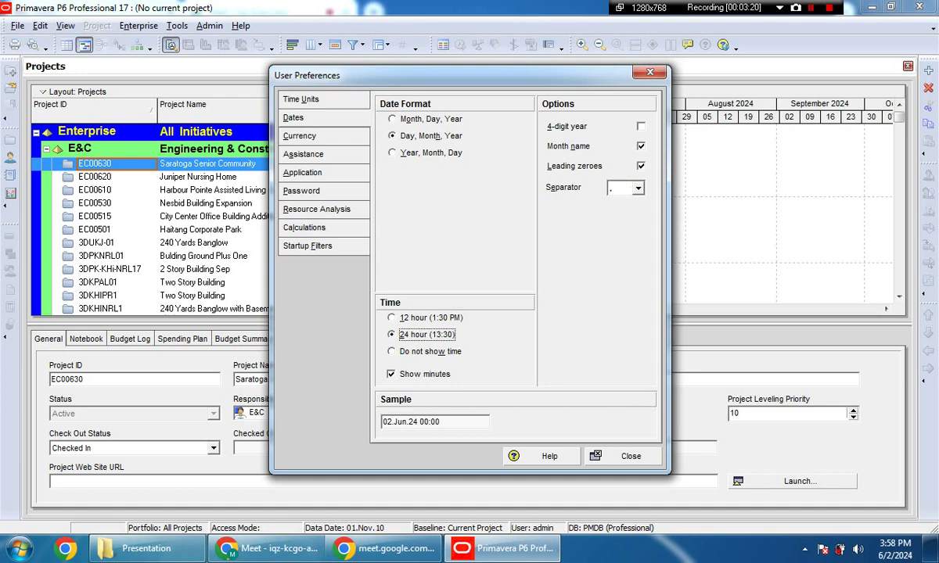
pyautogui.press('Up')
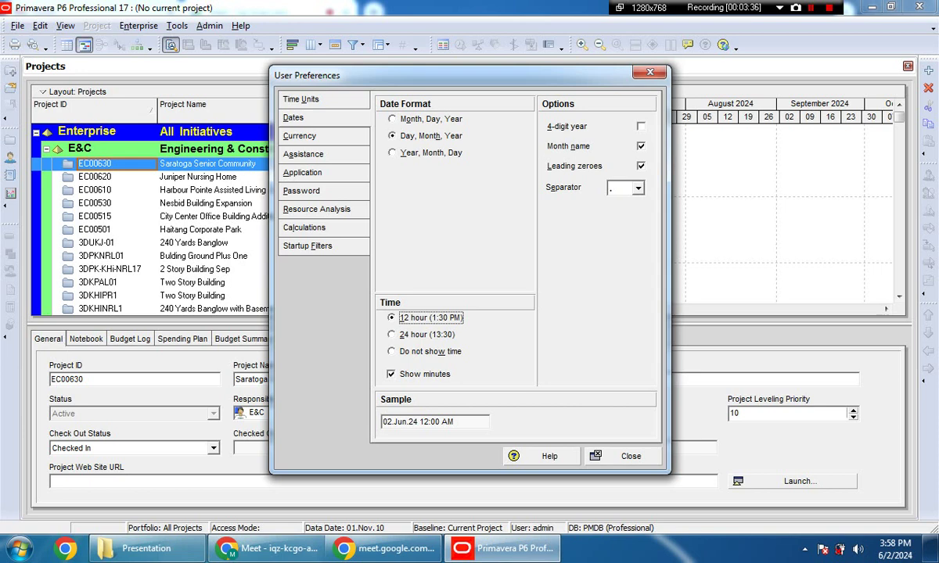
pyautogui.click(391, 351)
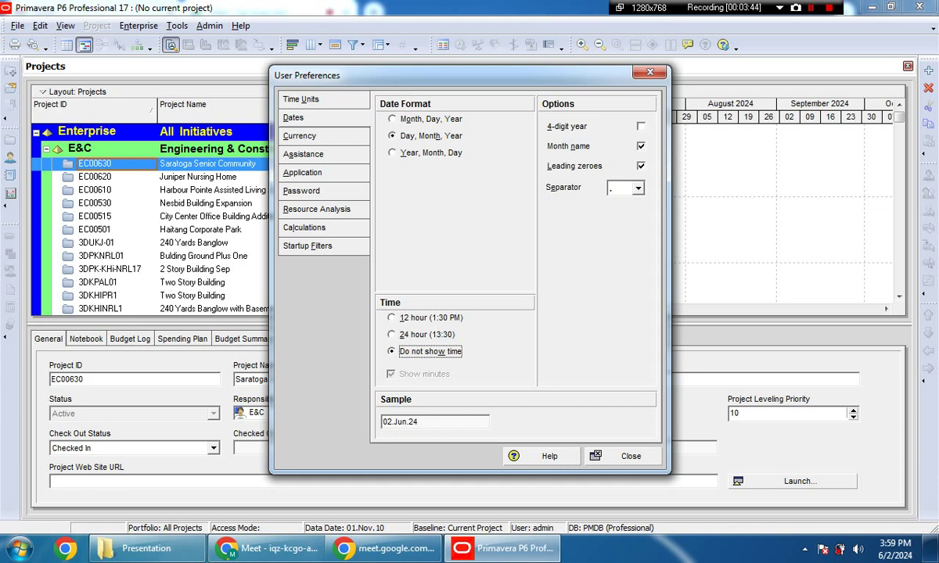
pyautogui.click(392, 318)
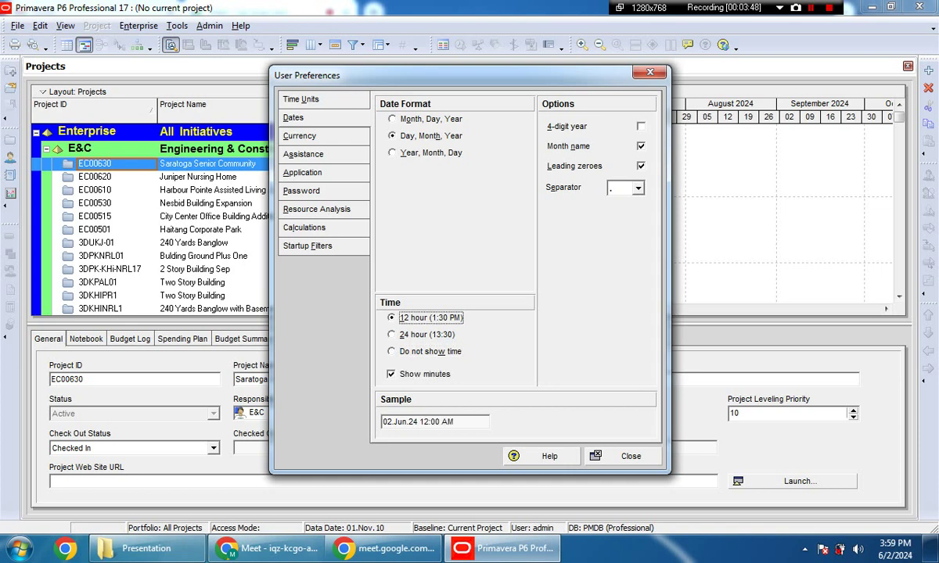
pyautogui.press('Down')
pyautogui.press('Down')
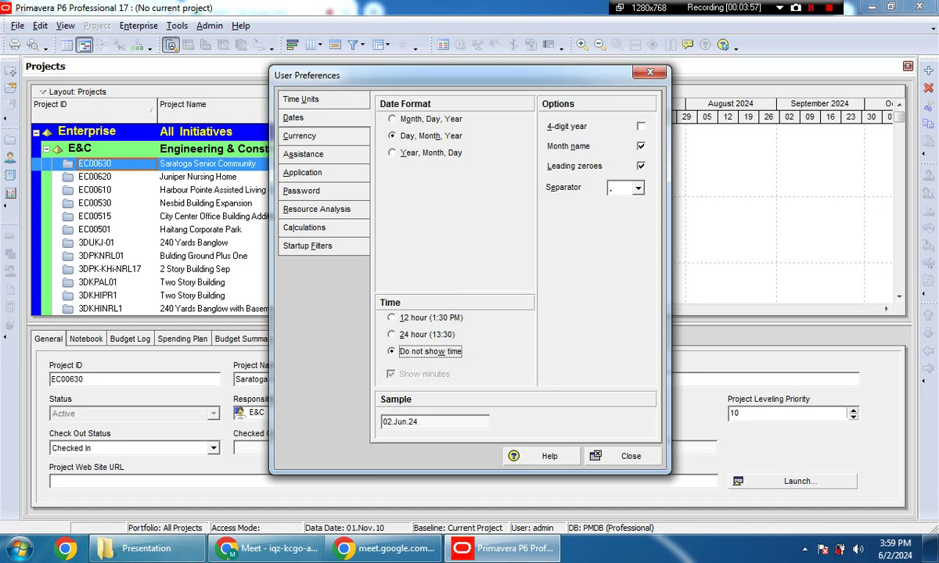
# Step: Set the currency for viewing monetary values to Paraguayan Guarani, and close the currency list
pyautogui.click(300, 136)
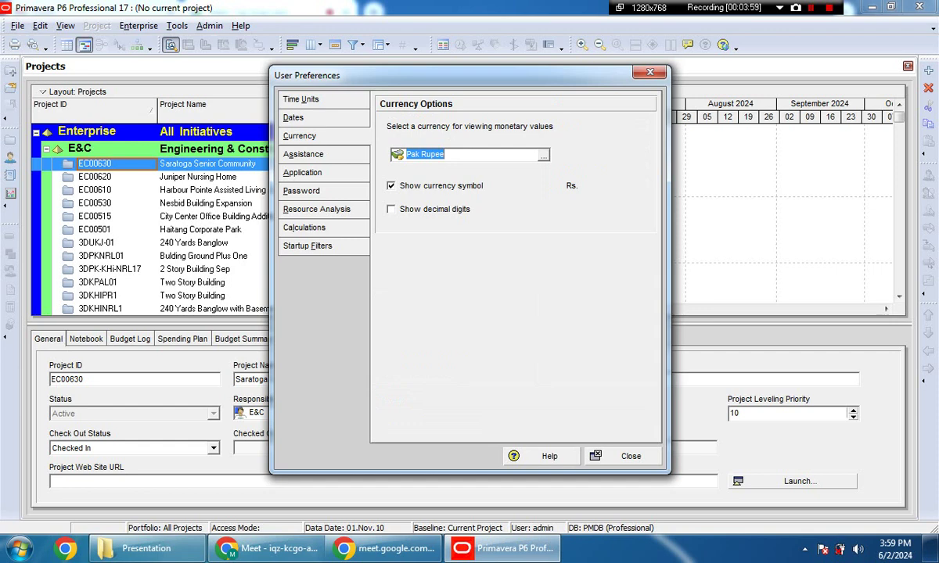
pyautogui.click(444, 154)
pyautogui.click(543, 155)
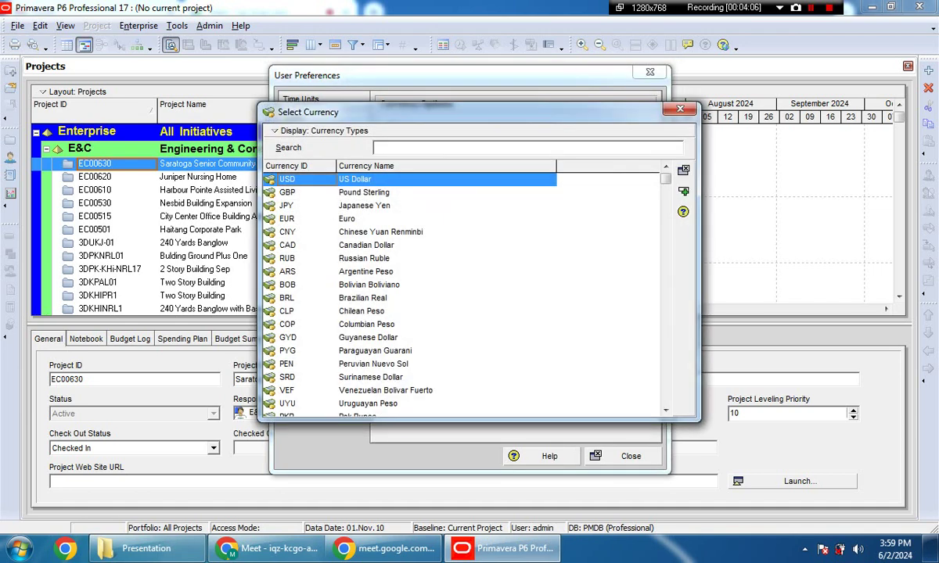
pyautogui.click(446, 285)
pyautogui.scroll(-1, 446, 285)
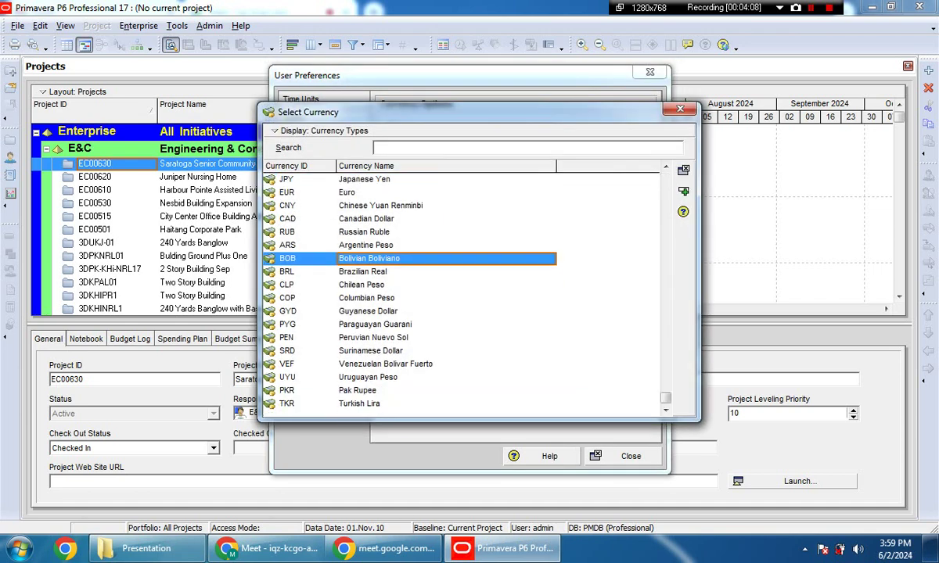
pyautogui.scroll(1, 461, 289)
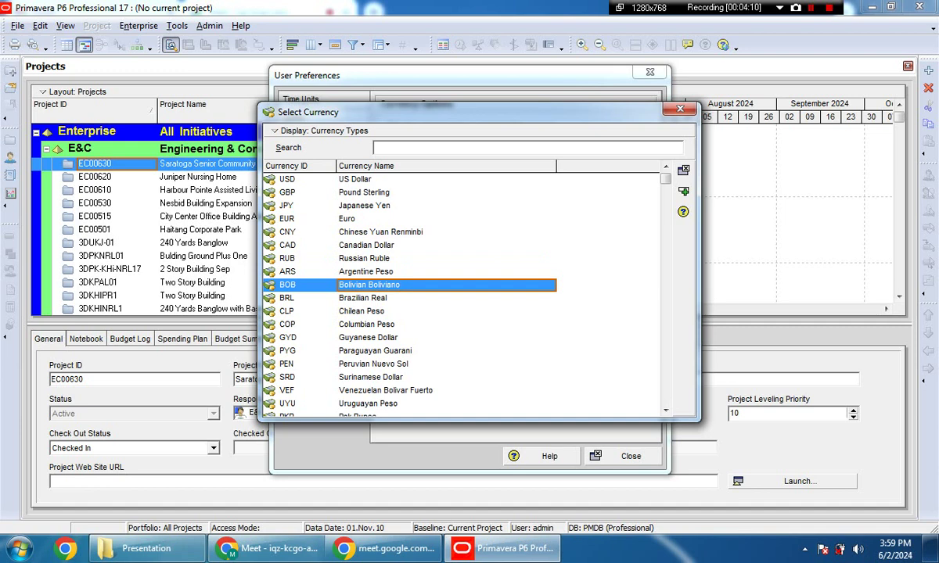
pyautogui.scroll(-1, 462, 290)
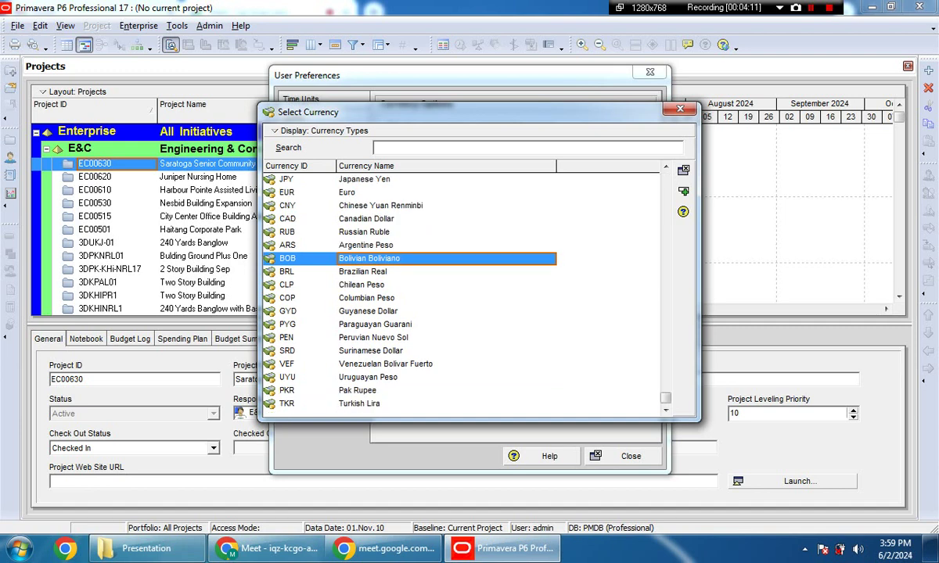
pyautogui.doubleClick(375, 324)
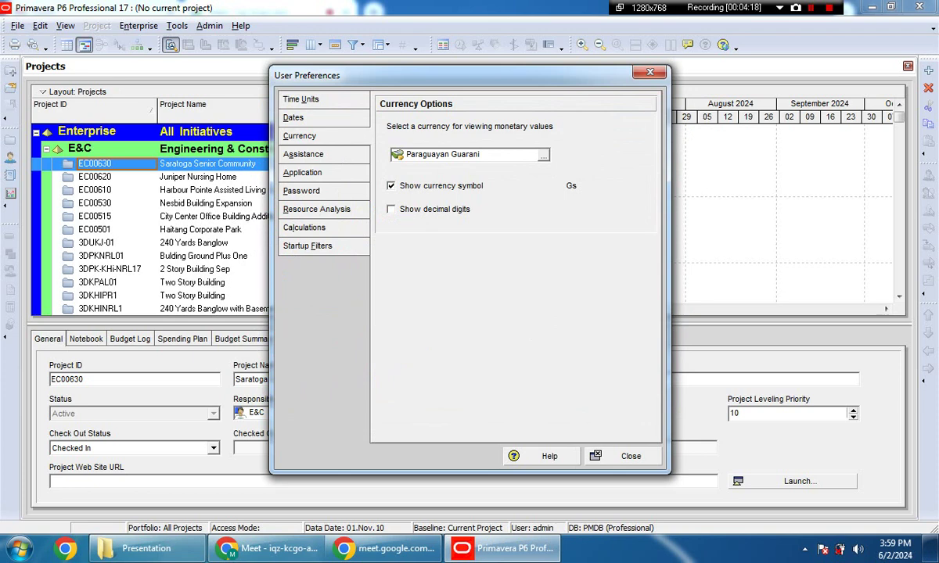
pyautogui.click(543, 155)
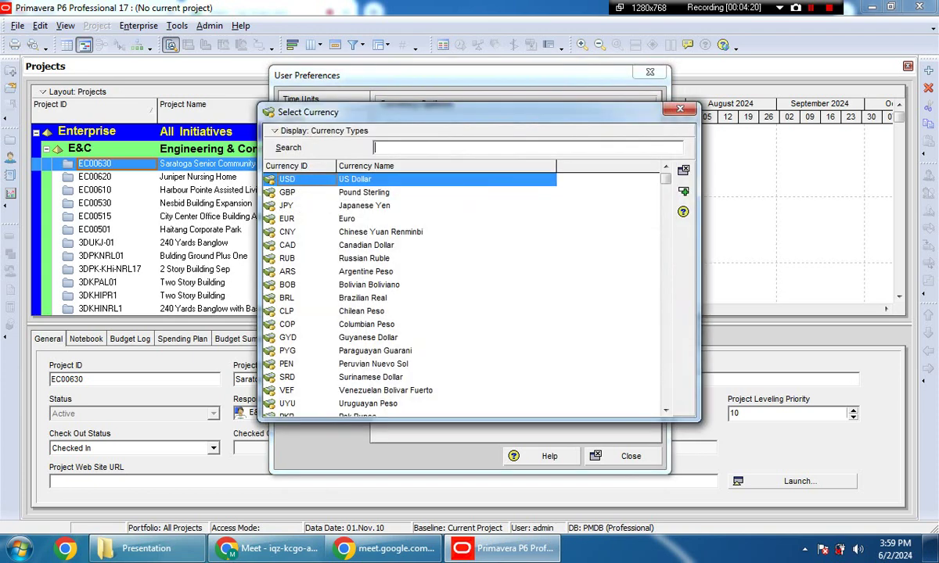
pyautogui.click(679, 109)
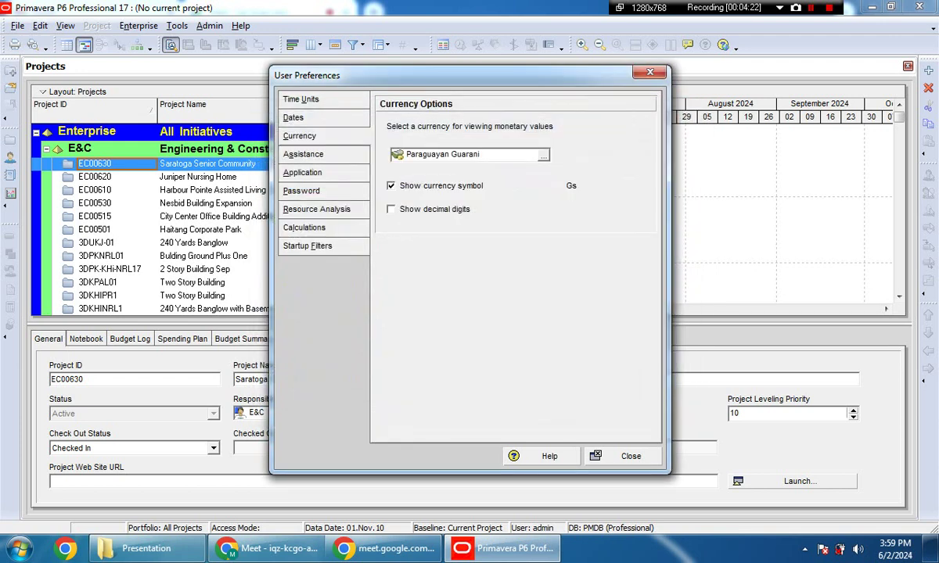
# Step: Look over the wizard assistance preferences and the available choices for the application startup window
pyautogui.click(303, 154)
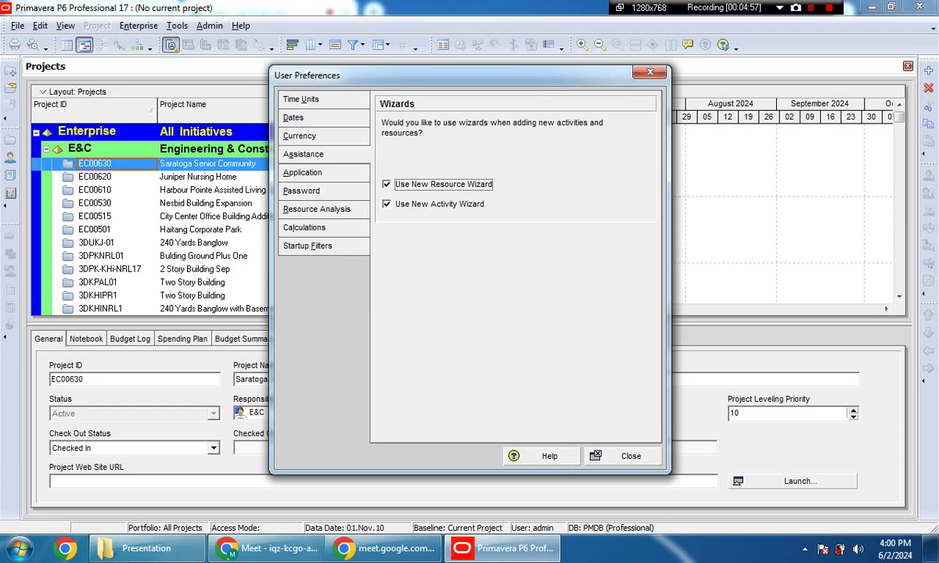
pyautogui.click(302, 172)
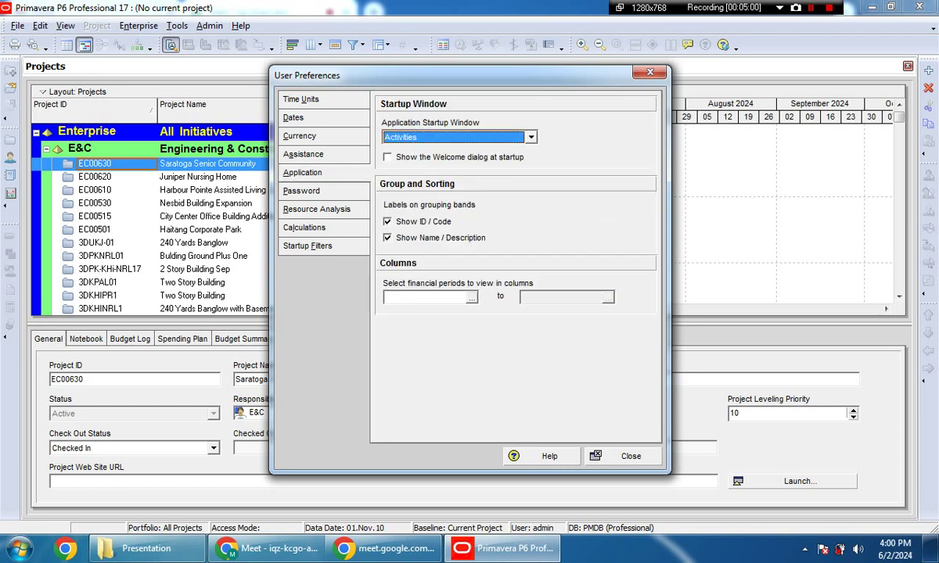
pyautogui.click(530, 137)
pyautogui.press('Down')
pyautogui.press('Down')
pyautogui.press('Down')
pyautogui.press('Down')
pyautogui.press('Down')
pyautogui.press('Down')
pyautogui.press('Down')
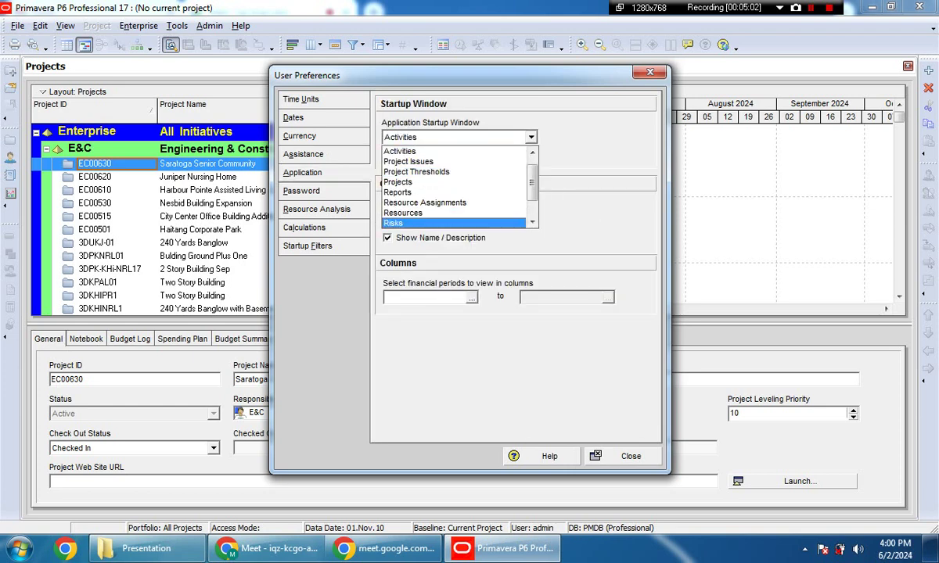
pyautogui.press('Home')
pyautogui.press('Down')
pyautogui.press('Down')
pyautogui.press('Down')
pyautogui.press('Down')
pyautogui.press('Down')
pyautogui.press('Down')
pyautogui.press('Down')
pyautogui.press('Up')
pyautogui.scroll(1, 454, 187)
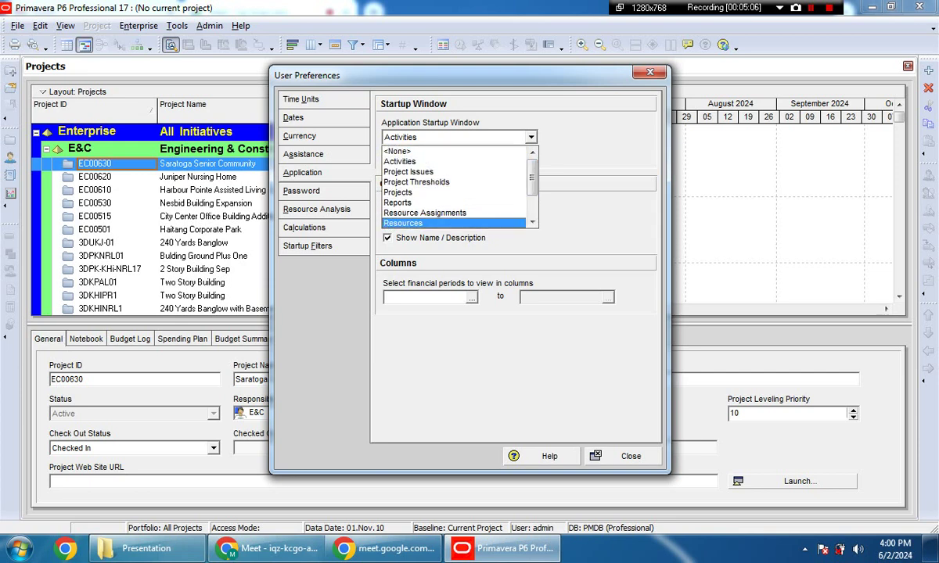
# Step: Go through the startup window choices again and select Activities as the application startup window
pyautogui.press('Home')
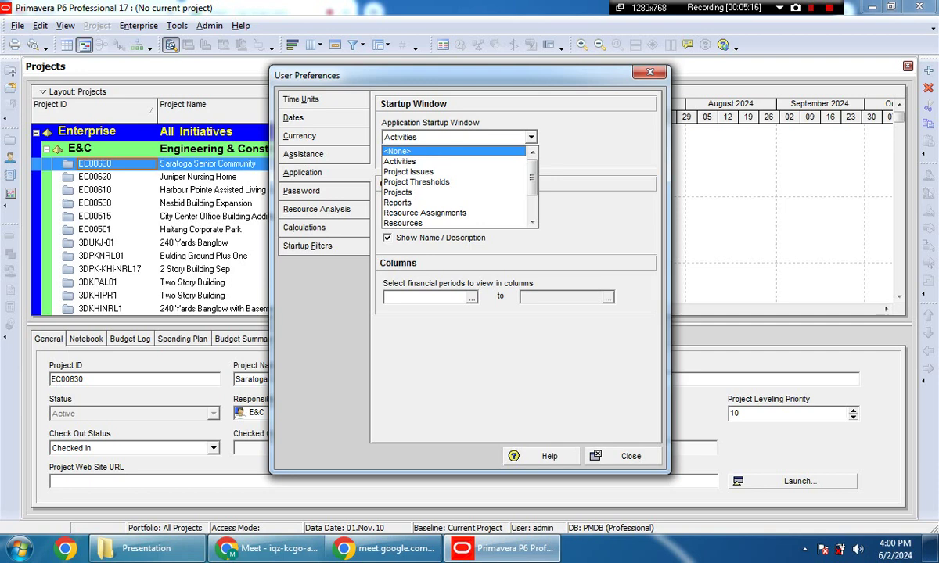
pyautogui.press('Down')
pyautogui.press('Down')
pyautogui.press('Down')
pyautogui.press('Down')
pyautogui.press('Down')
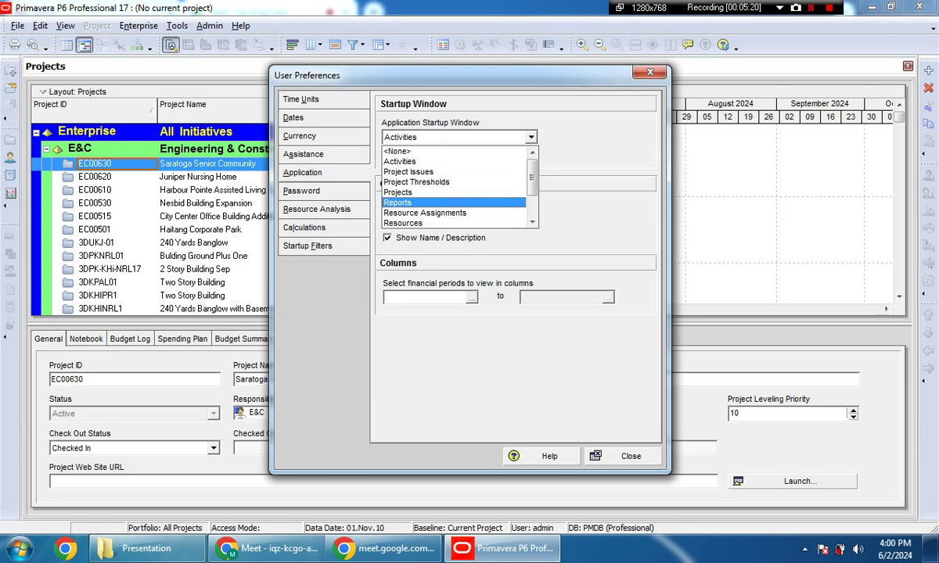
pyautogui.press('Up')
pyautogui.press('Up')
pyautogui.press('Up')
pyautogui.press('Up')
pyautogui.press('Return')
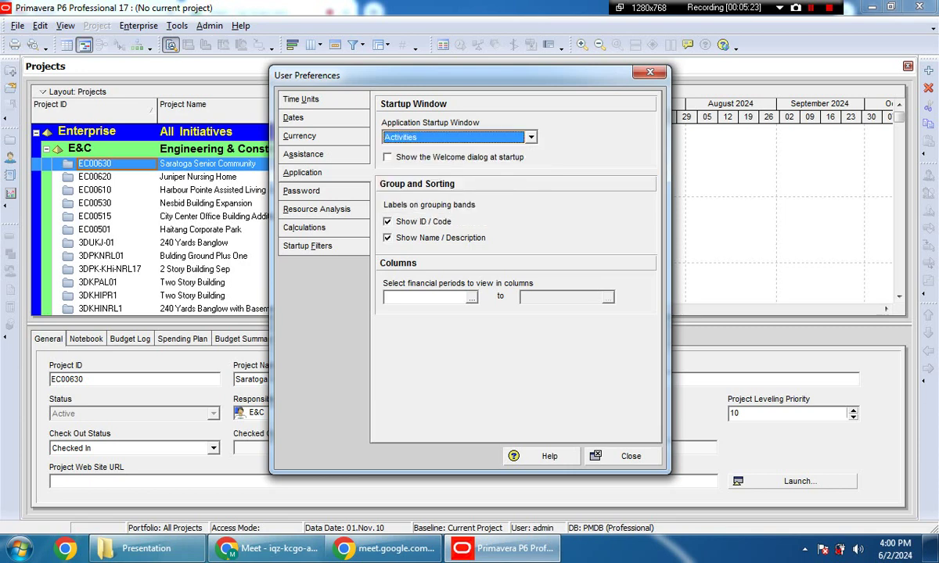
# Step: Try toggling the Welcome dialog at startup and the ID / Code and Name / Description grouping labels, returning each to its original setting
pyautogui.click(387, 157)
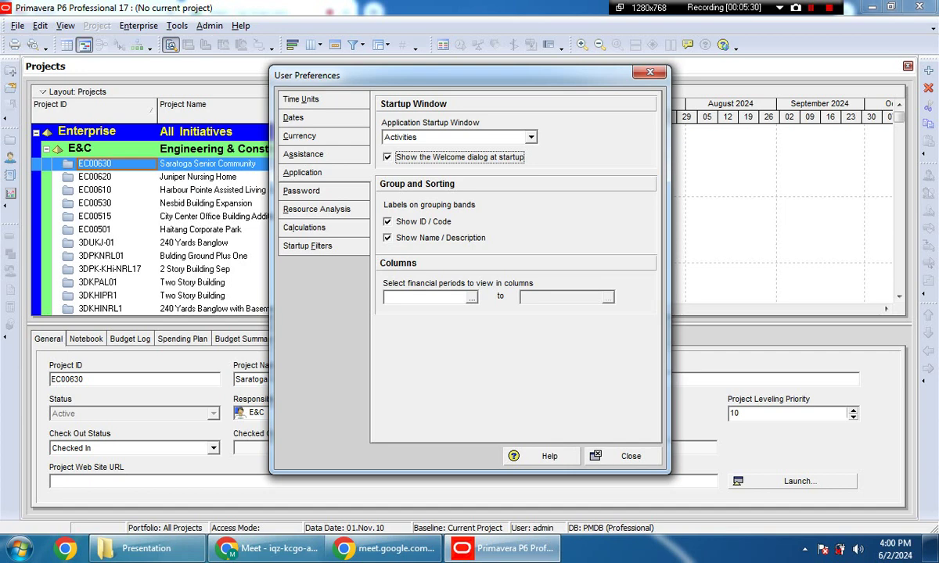
pyautogui.click(387, 157)
pyautogui.click(387, 221)
pyautogui.click(387, 238)
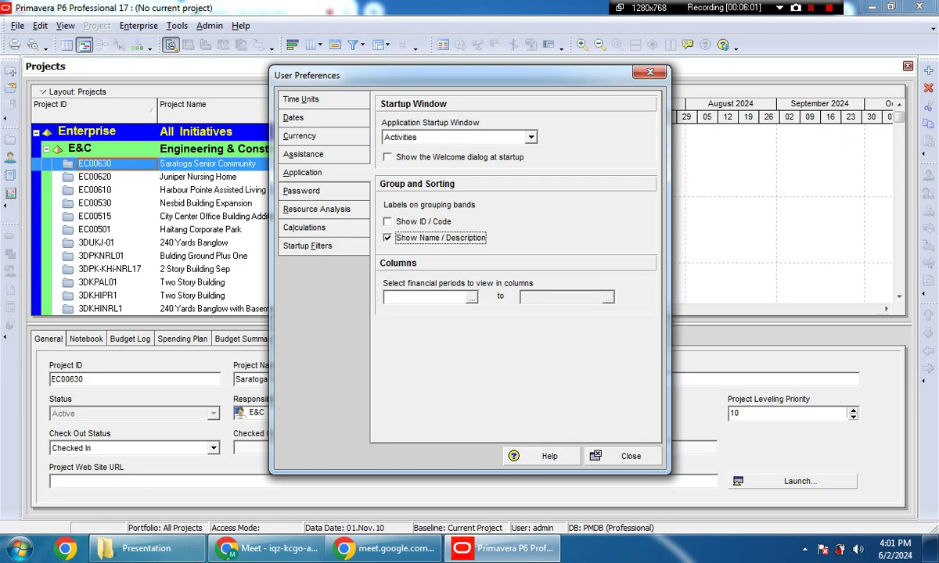
pyautogui.hotkey('shift', 'Tab')
pyautogui.press('space')
pyautogui.press('Tab')
pyautogui.press('space')
pyautogui.press('space')
# Step: Review the Password, Resource Analysis, Calculations and Startup Filters preferences, and close User Preferences
pyautogui.click(301, 191)
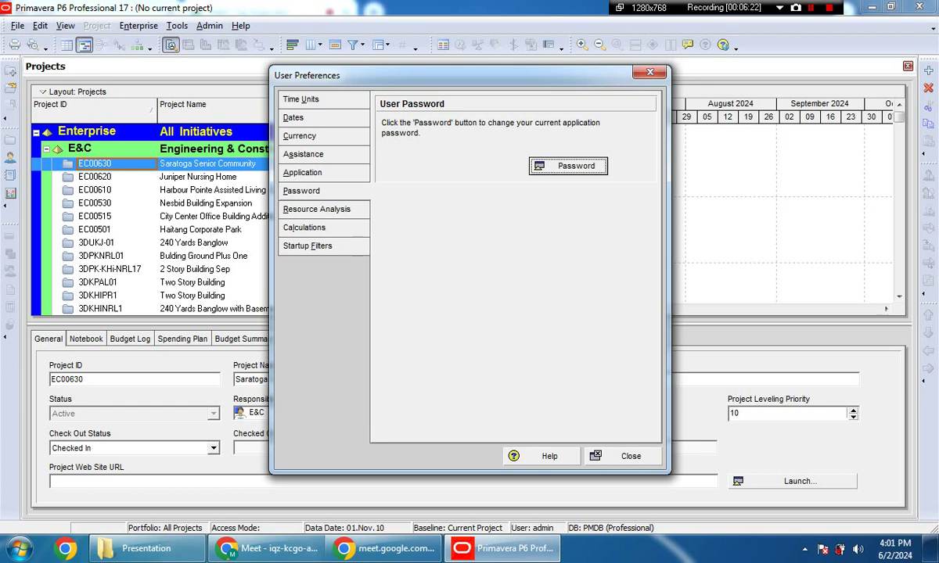
pyautogui.click(316, 209)
pyautogui.click(316, 227)
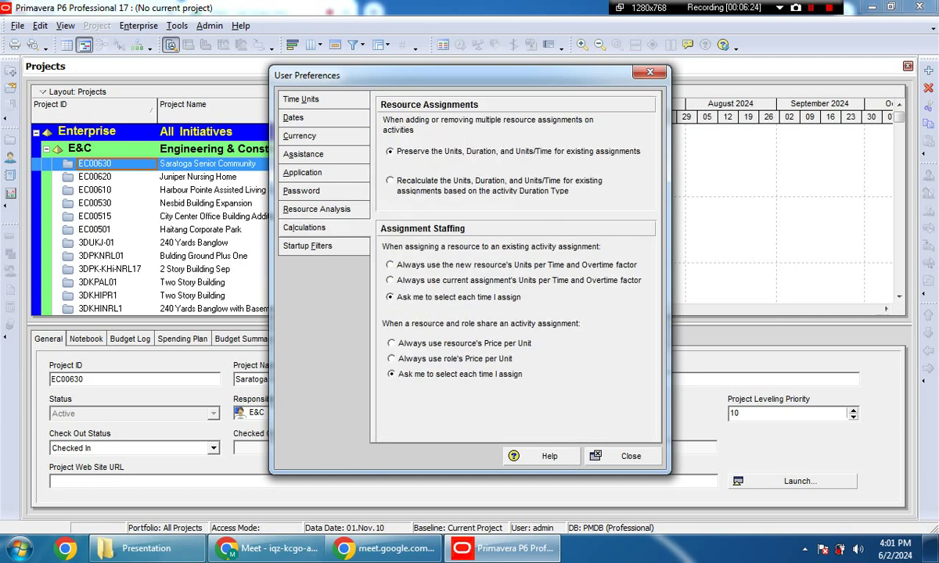
pyautogui.click(316, 246)
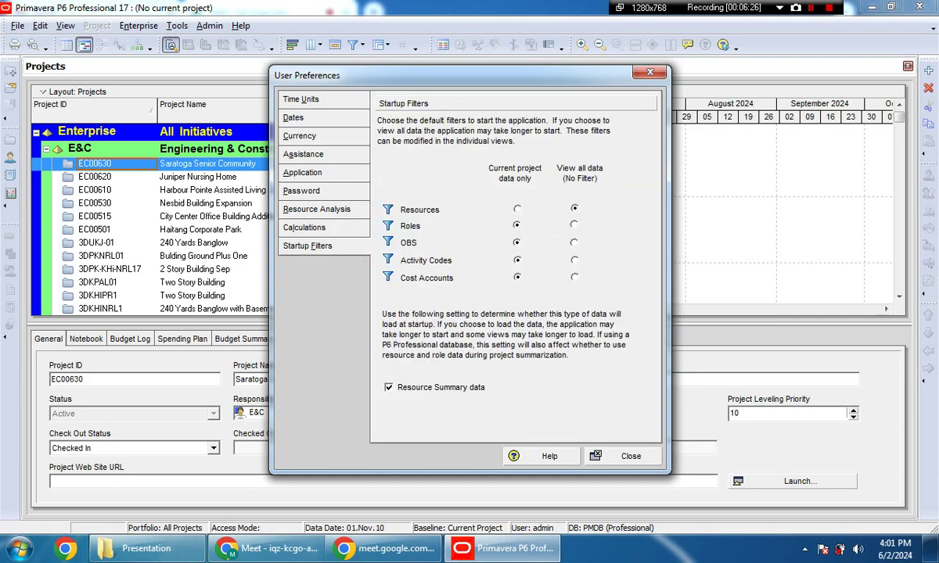
pyautogui.click(622, 456)
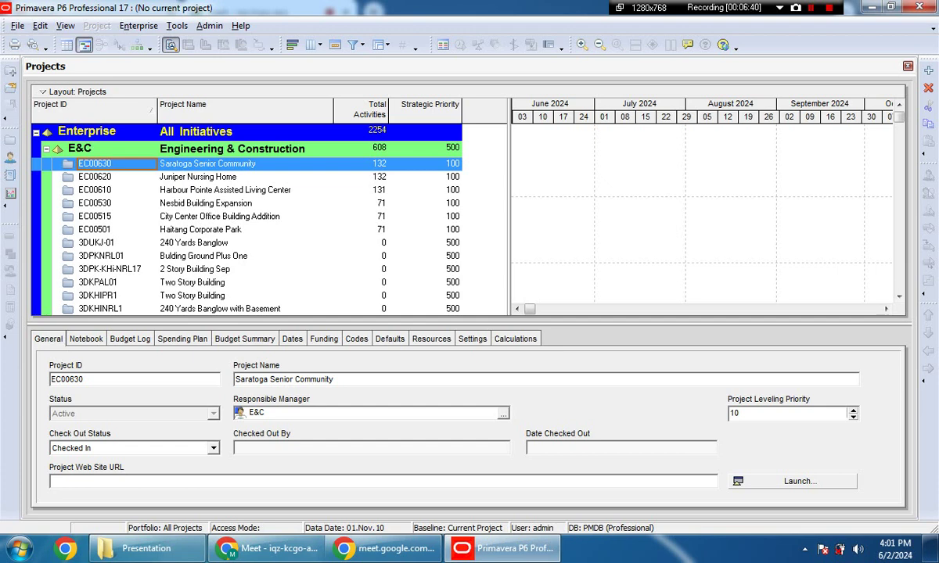
# Step: Open the administrative Currencies list and find the Pak Rupee and Turkish Lira entries
pyautogui.click(209, 26)
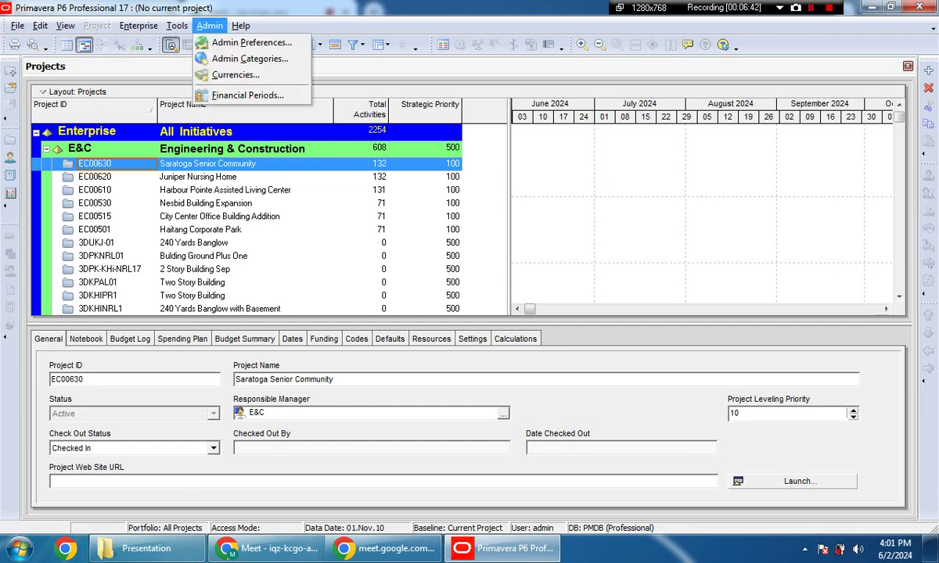
pyautogui.click(235, 74)
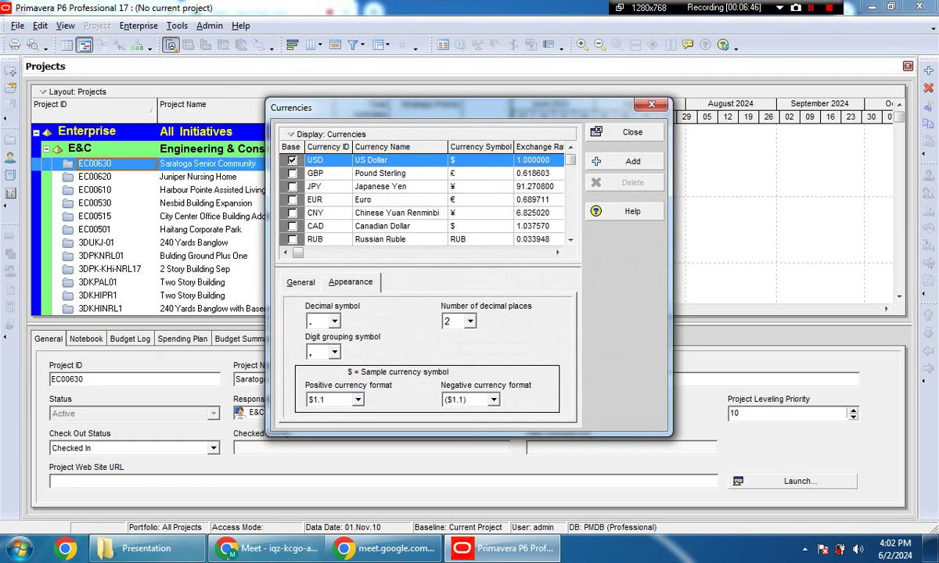
pyautogui.scroll(-3, 426, 199)
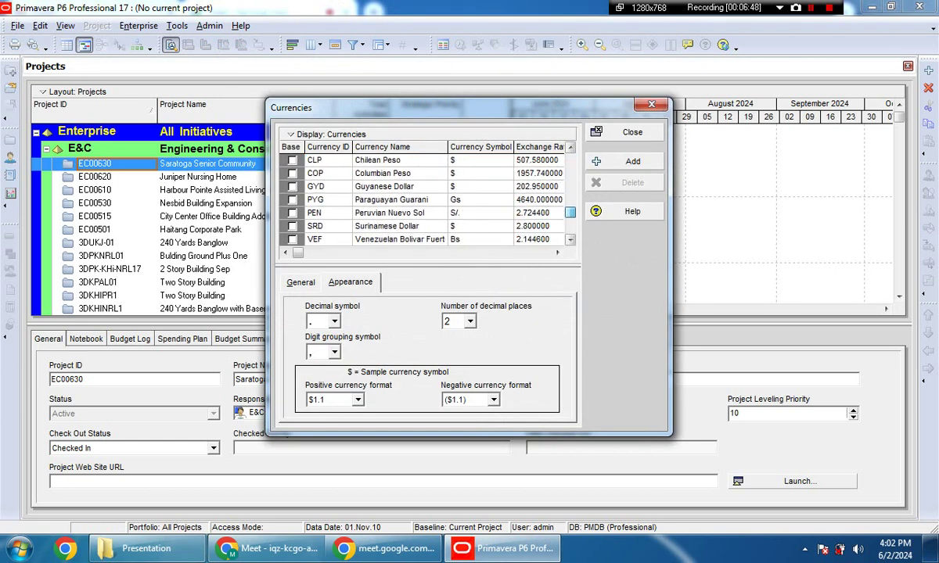
pyautogui.scroll(-1, 426, 200)
pyautogui.click(327, 226)
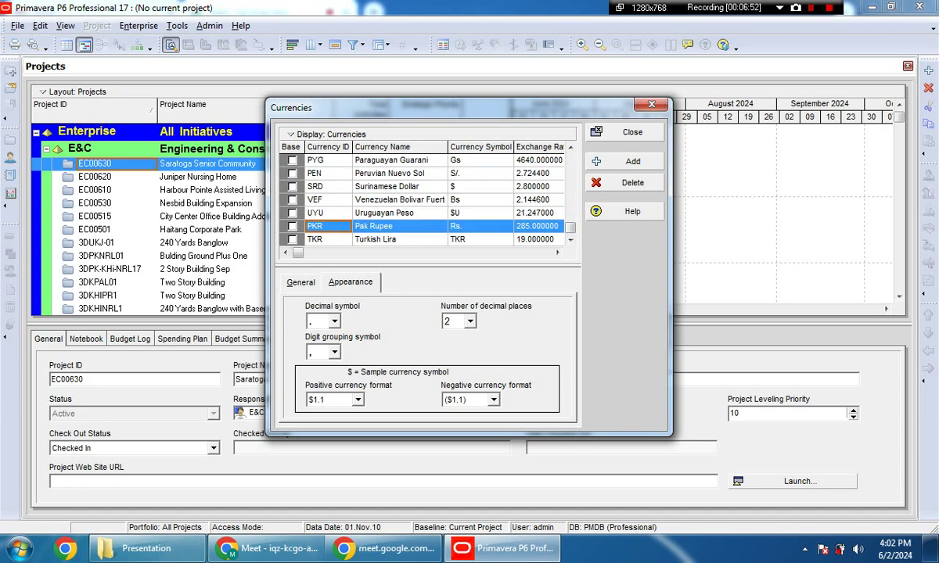
pyautogui.click(399, 239)
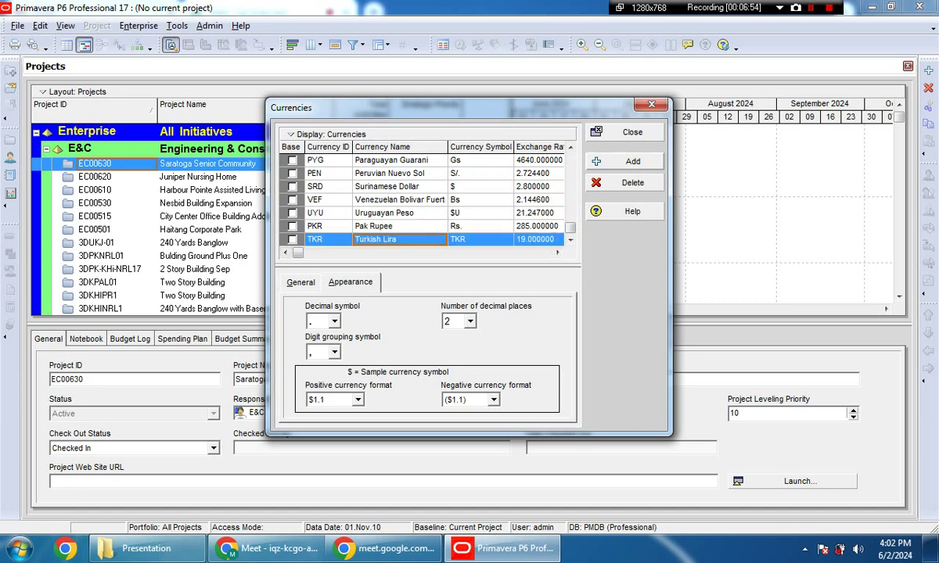
# Step: Try adding a new currency, compare its symbol and exchange rate with the Pak Rupee entry, and delete the new currency
pyautogui.click(632, 161)
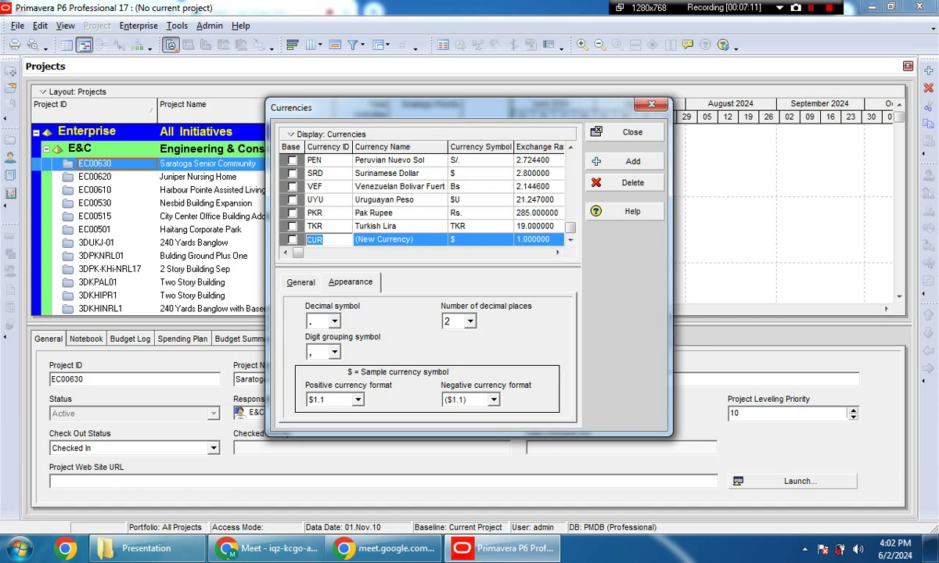
pyautogui.click(480, 213)
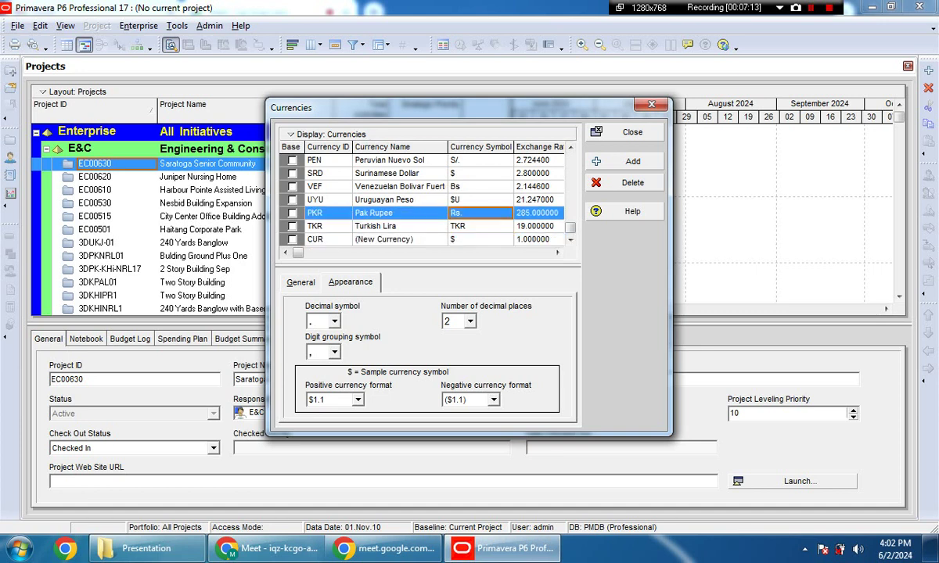
pyautogui.click(480, 239)
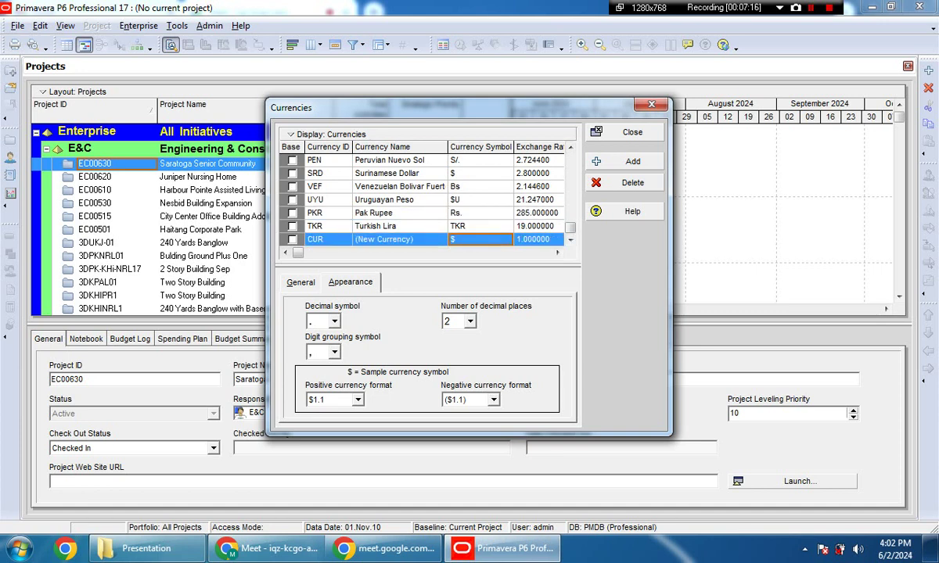
pyautogui.click(537, 213)
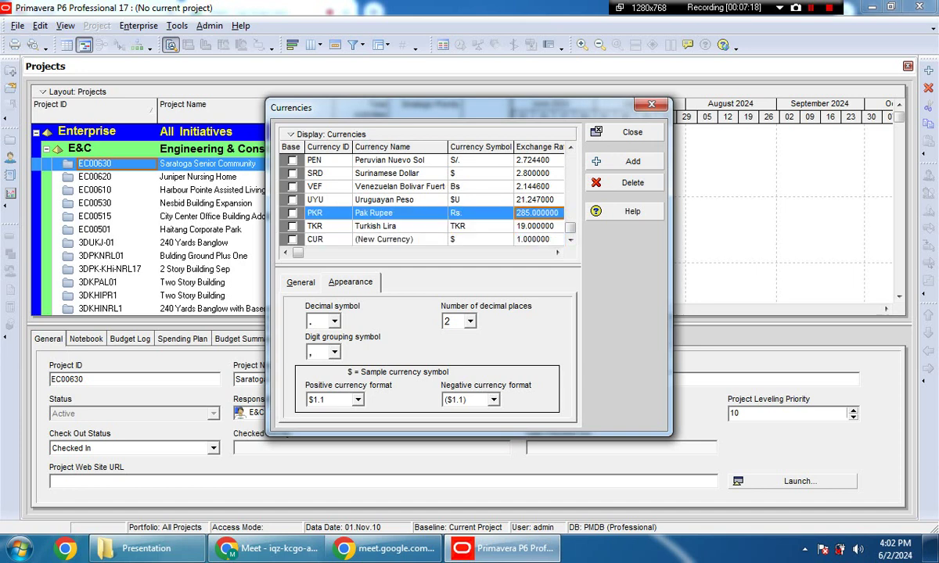
pyautogui.click(480, 239)
pyautogui.click(624, 183)
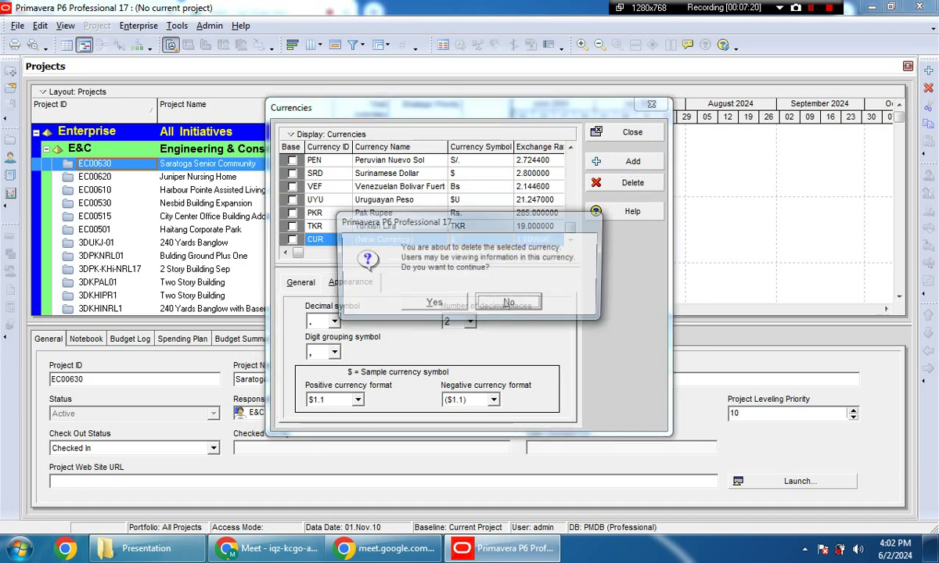
pyautogui.press('Return')
# Step: Examine the Pak Rupee and Turkish Lira entries, moving the Currencies dialog aside and checking the Pak Rupee exchange rate
pyautogui.click(479, 226)
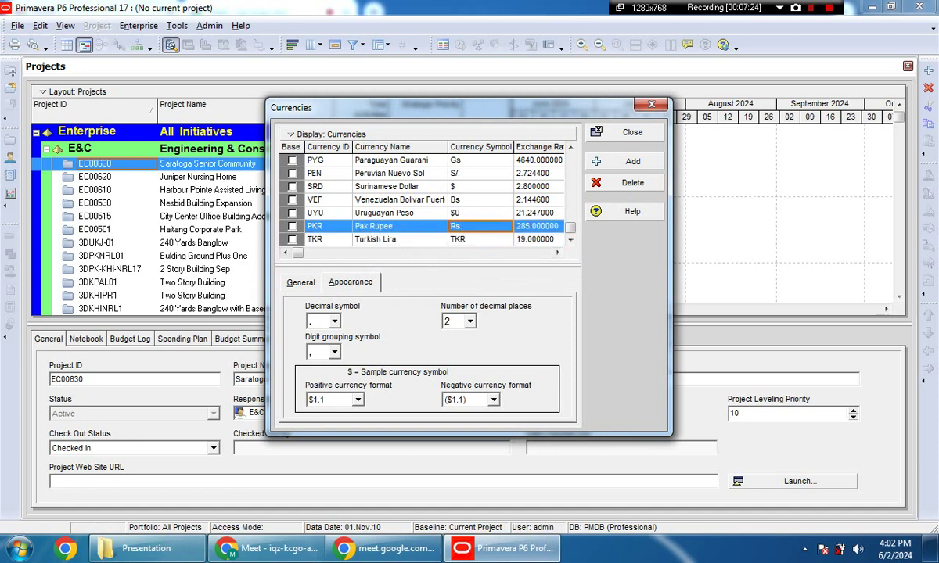
pyautogui.click(398, 239)
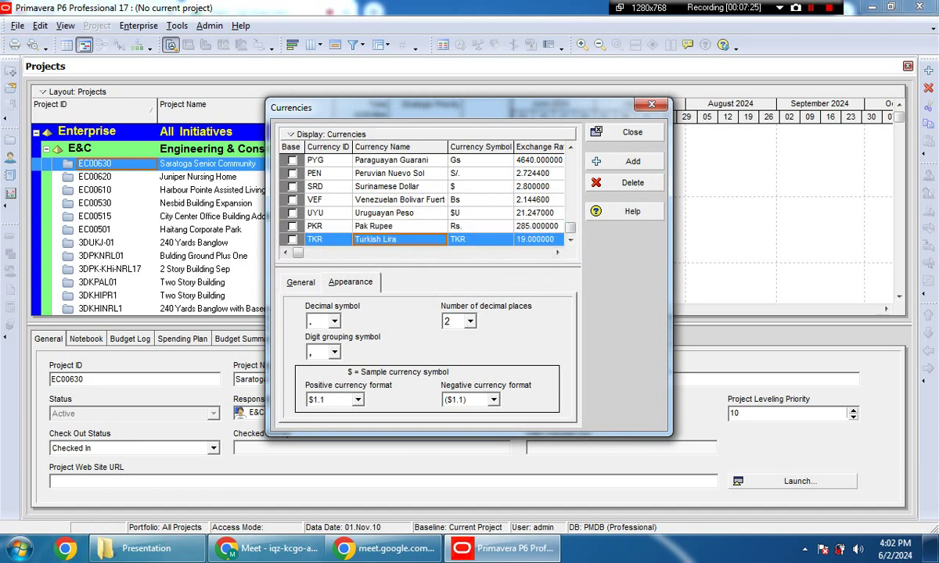
pyautogui.moveTo(462, 108); pyautogui.dragTo(497, 101)
pyautogui.click(573, 220)
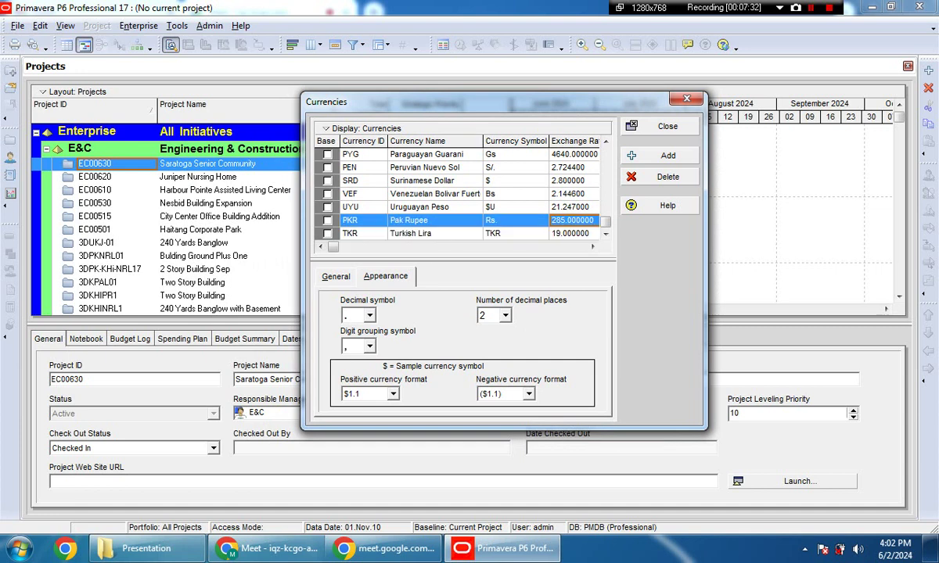
# Step: Review the currency list from US Dollar down to Turkish Lira, and select the Pak Rupee entry
pyautogui.scroll(6, 568, 208)
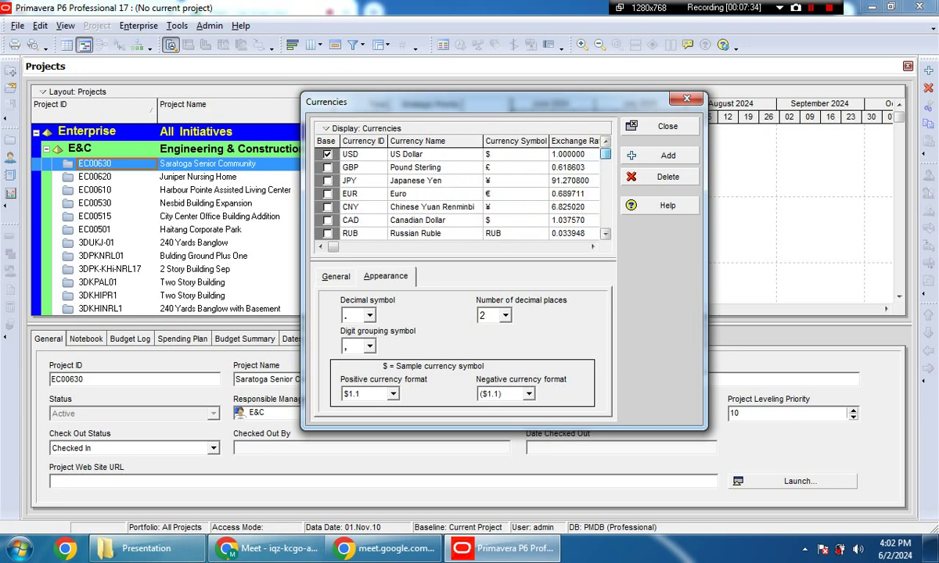
pyautogui.scroll(-1, 461, 193)
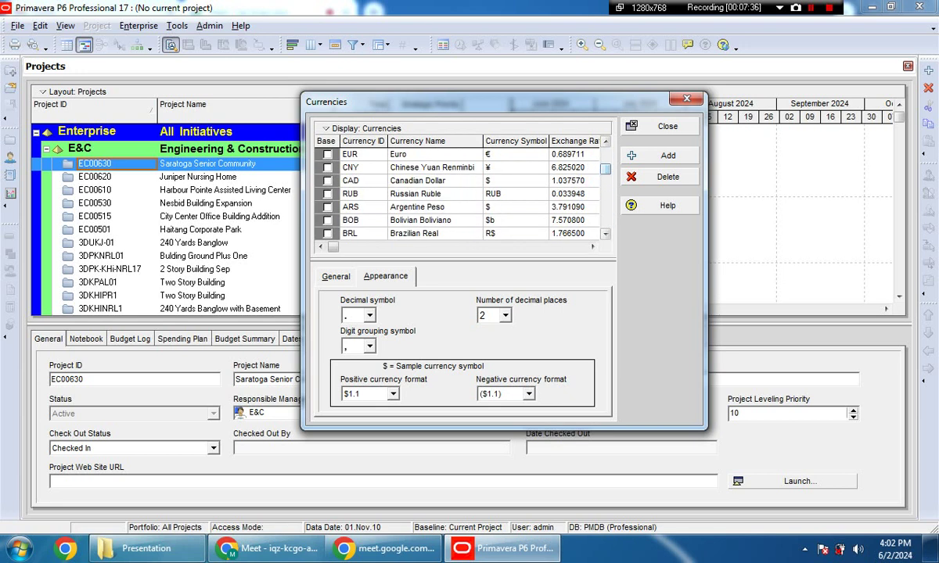
pyautogui.click(434, 181)
pyautogui.scroll(2, 439, 193)
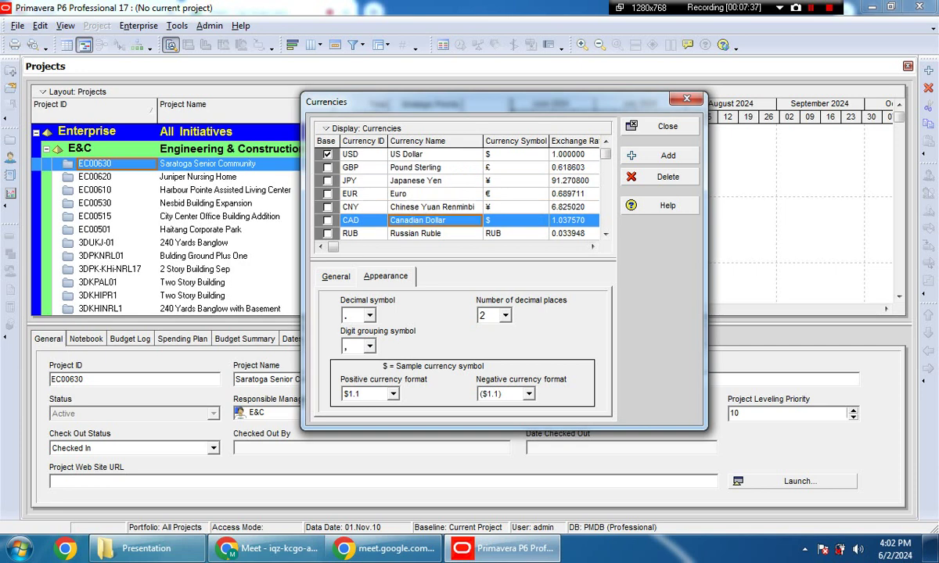
pyautogui.click(434, 154)
pyautogui.click(434, 181)
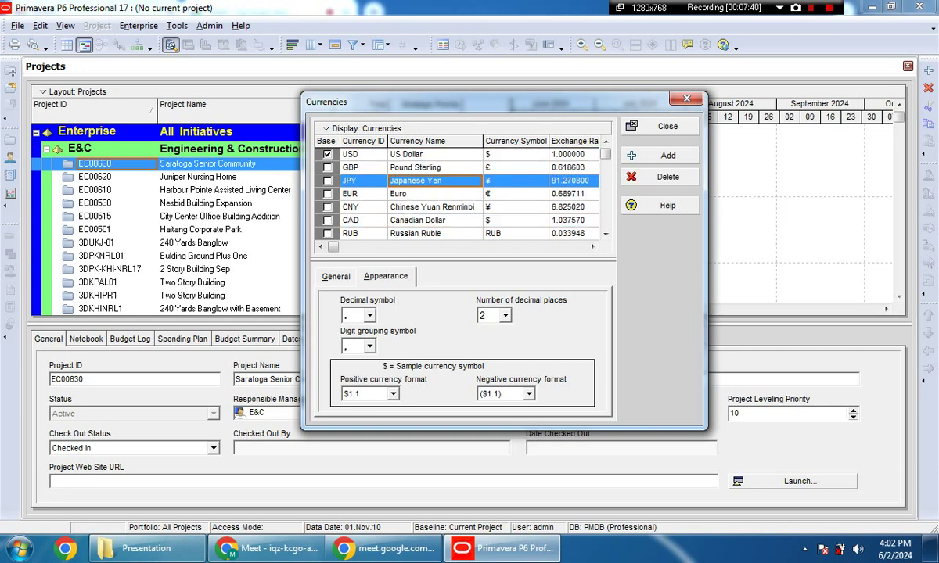
pyautogui.click(434, 207)
pyautogui.press('Down')
pyautogui.press('Down')
pyautogui.press('Down')
pyautogui.press('Down')
pyautogui.press('Down')
pyautogui.press('Down')
pyautogui.press('Down')
pyautogui.press('Down')
pyautogui.press('Down')
pyautogui.press('Down')
pyautogui.press('Down')
pyautogui.press('Down')
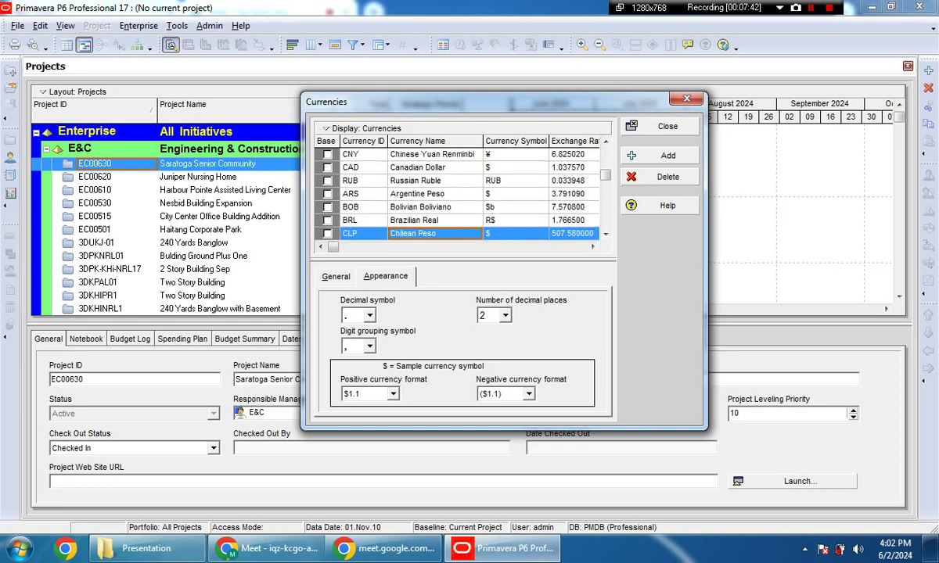
pyautogui.press('Down')
pyautogui.press('Down')
pyautogui.press('Down')
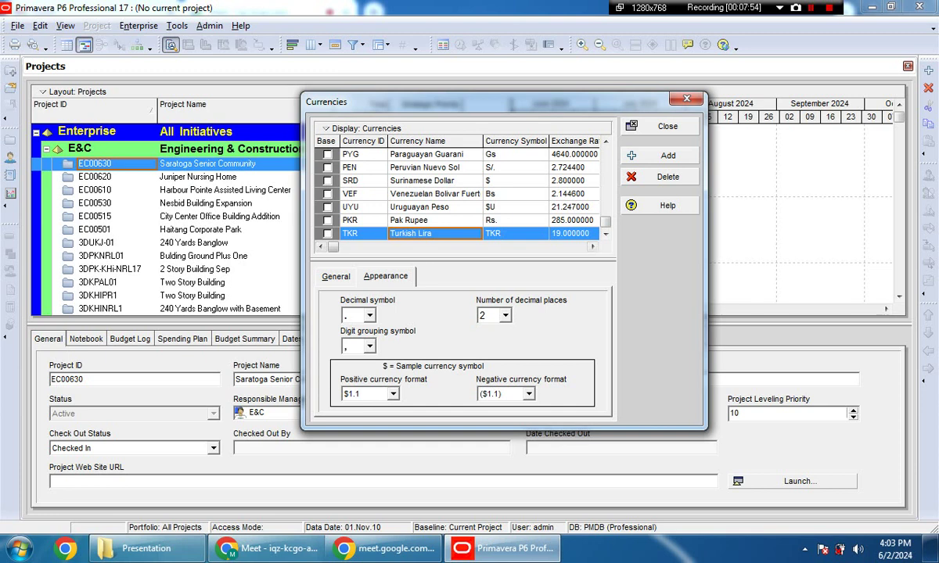
pyautogui.click(434, 219)
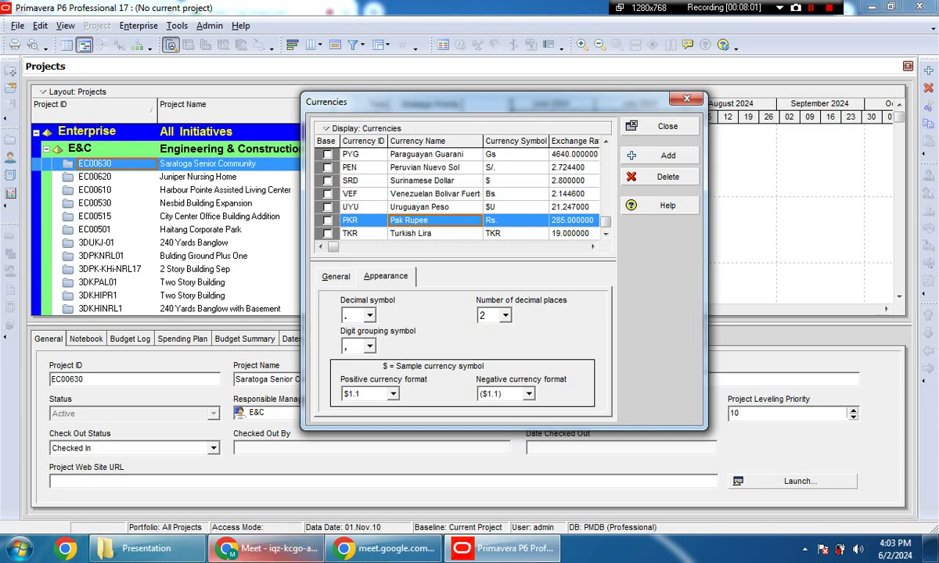
# Step: Switch to the Google Meet call window in Chrome
pyautogui.moveTo(262, 548)
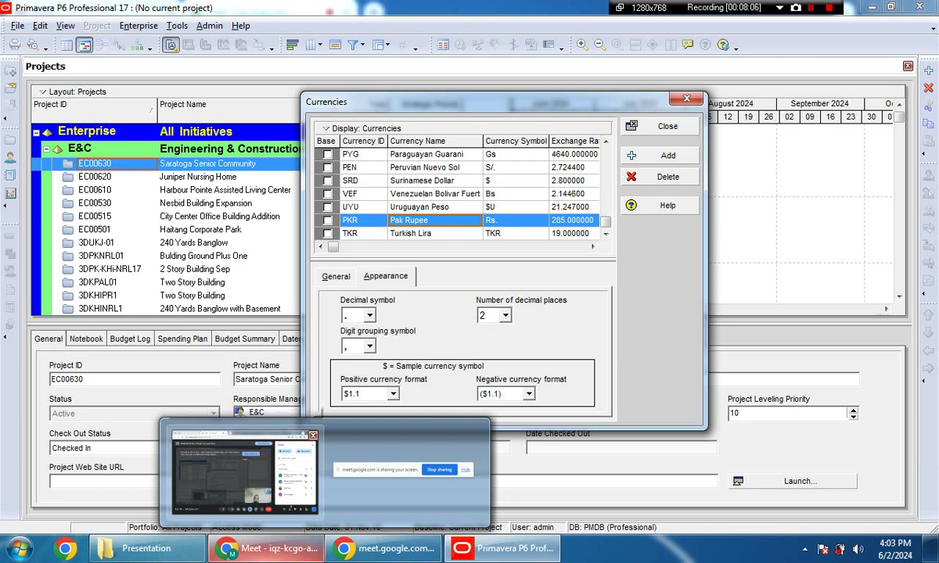
pyautogui.click(296, 513)
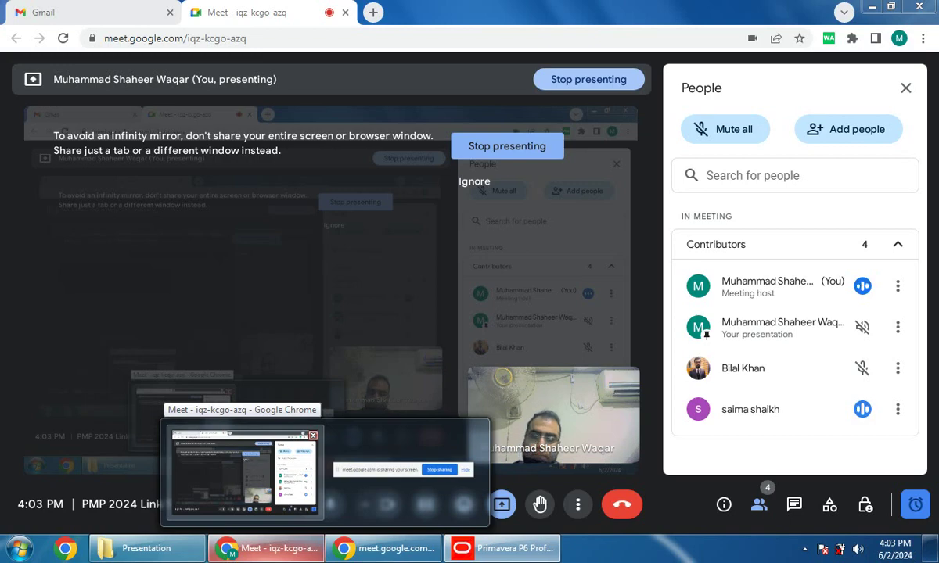
# Step: Switch back to Primavera P6 and close the Currencies list
pyautogui.click(501, 548)
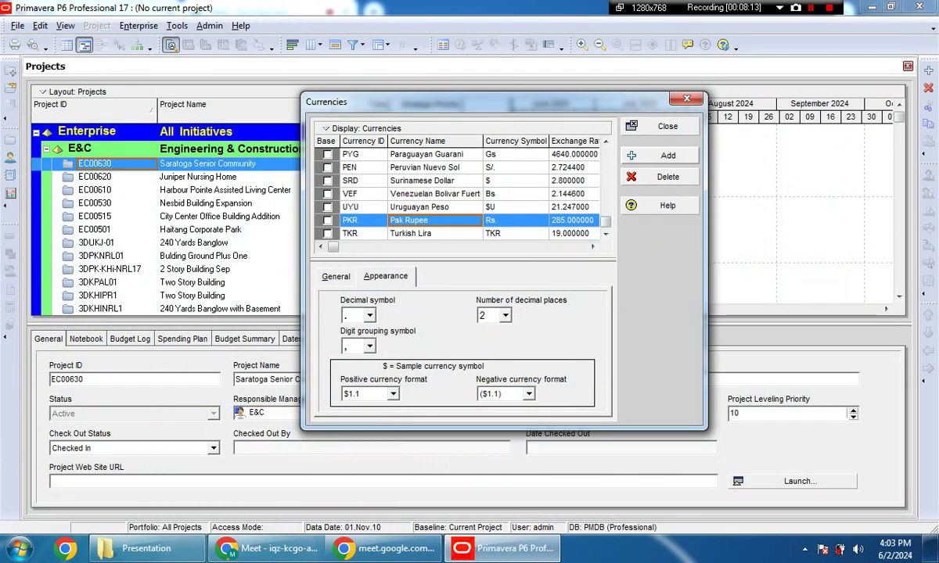
pyautogui.click(659, 126)
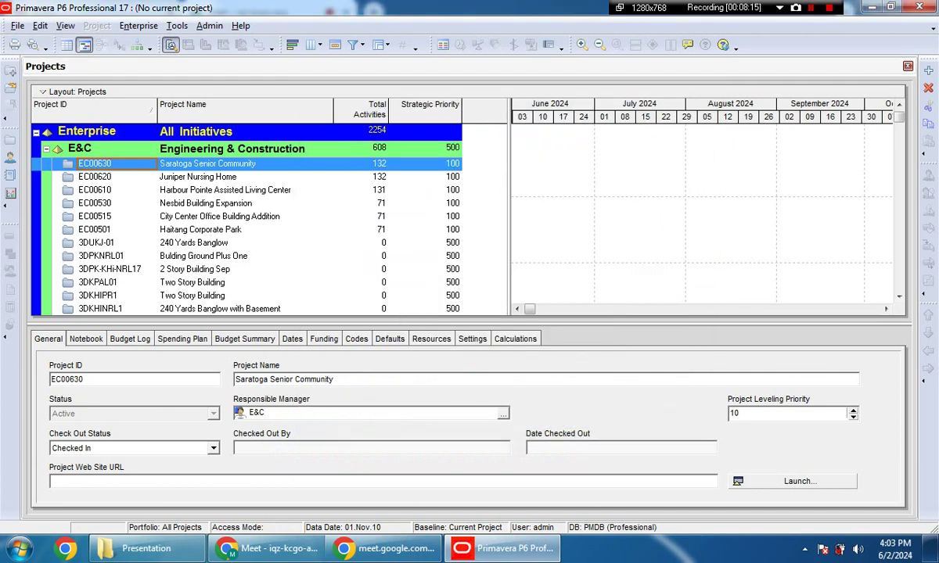
# Step: Set the currency for viewing monetary values in the User Preferences to Pak Rupee and close the preferences
pyautogui.press('Down')
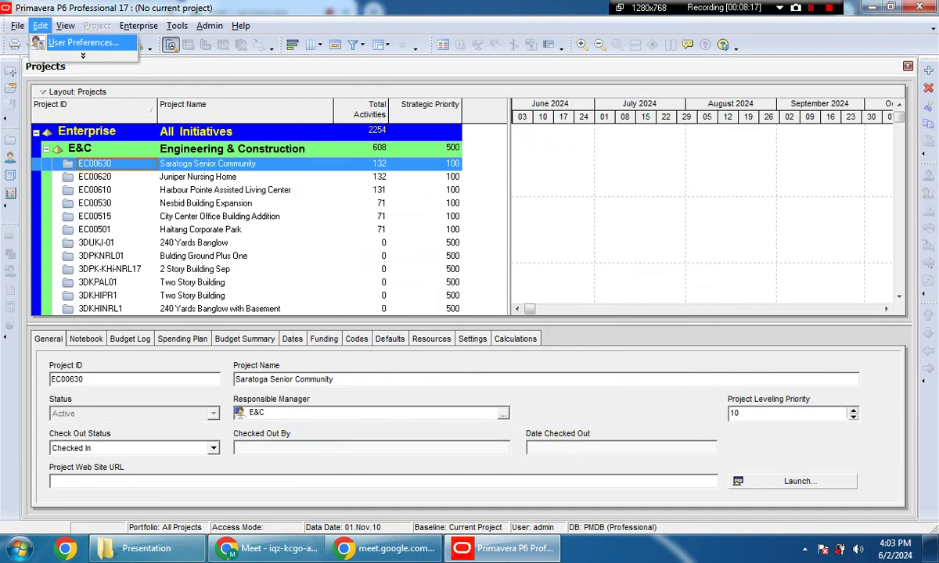
pyautogui.press('Return')
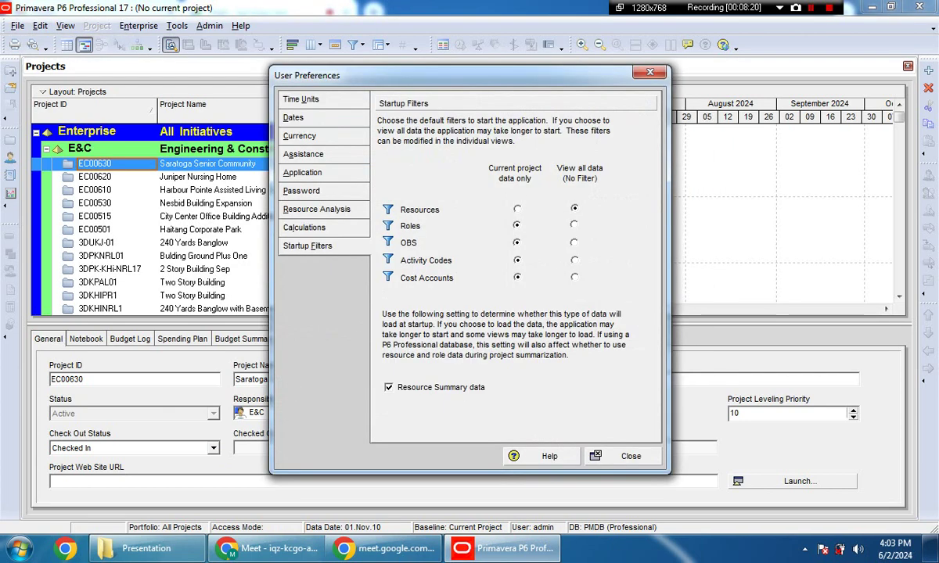
pyautogui.click(299, 135)
pyautogui.click(542, 154)
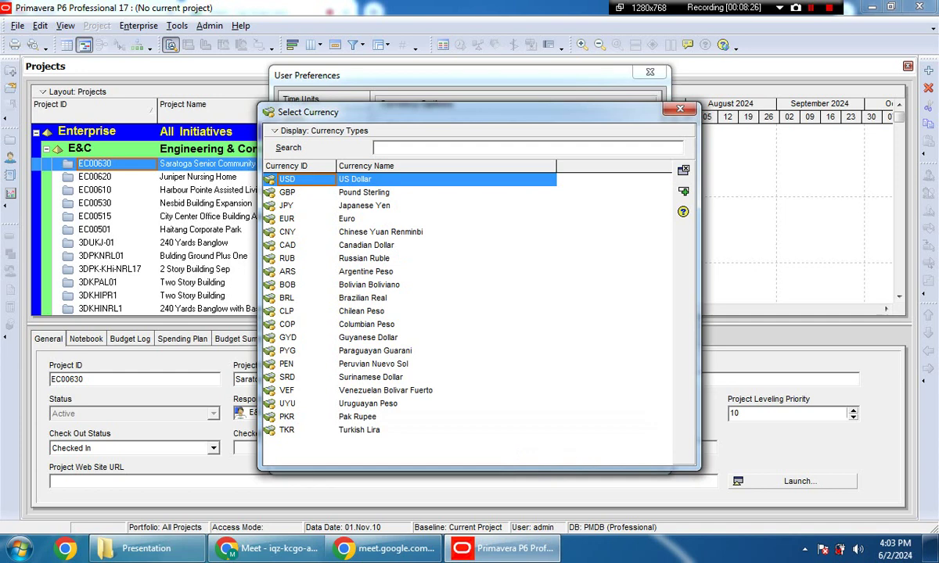
pyautogui.doubleClick(357, 416)
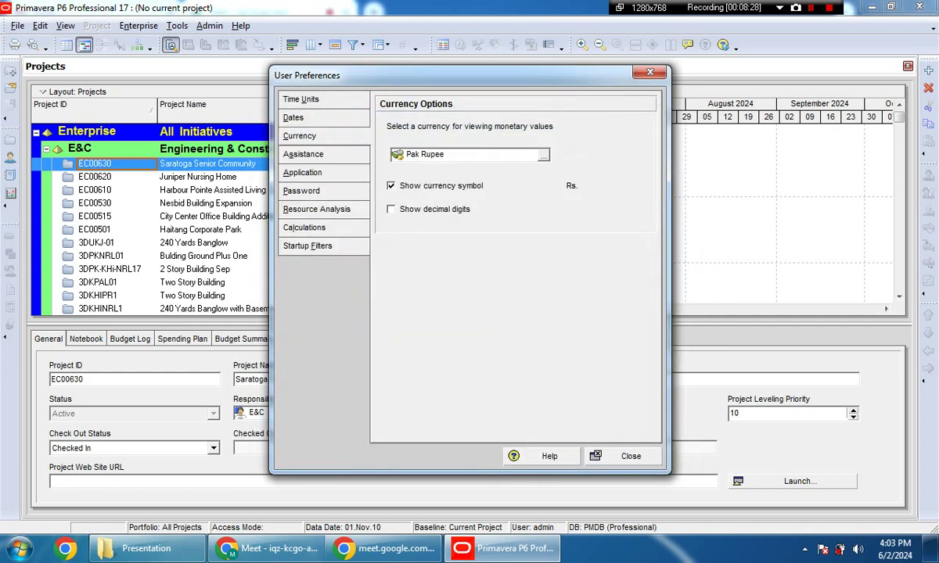
pyautogui.click(626, 456)
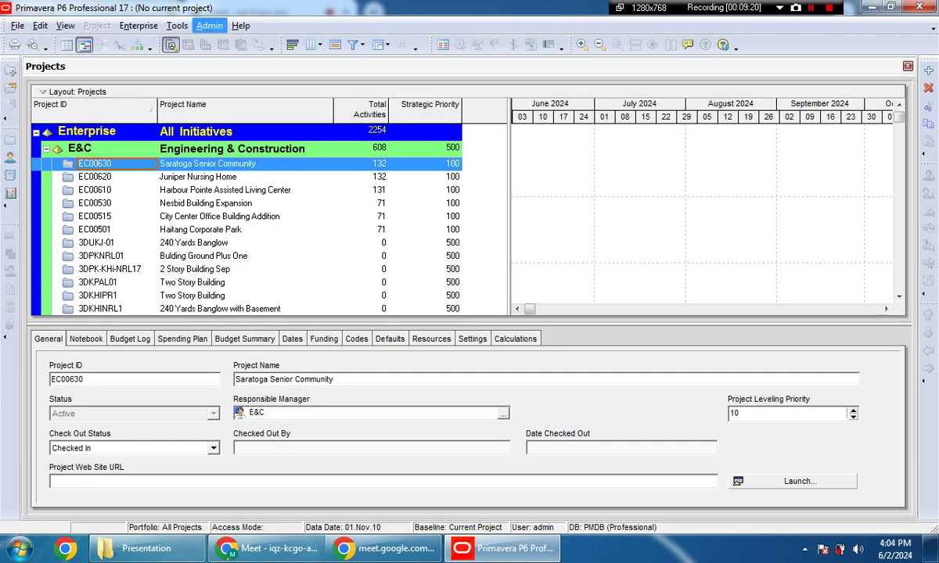
# Step: Review the General settings in the Admin Preferences, checking the options for the first day of the week and the default activity duration
pyautogui.click(209, 25)
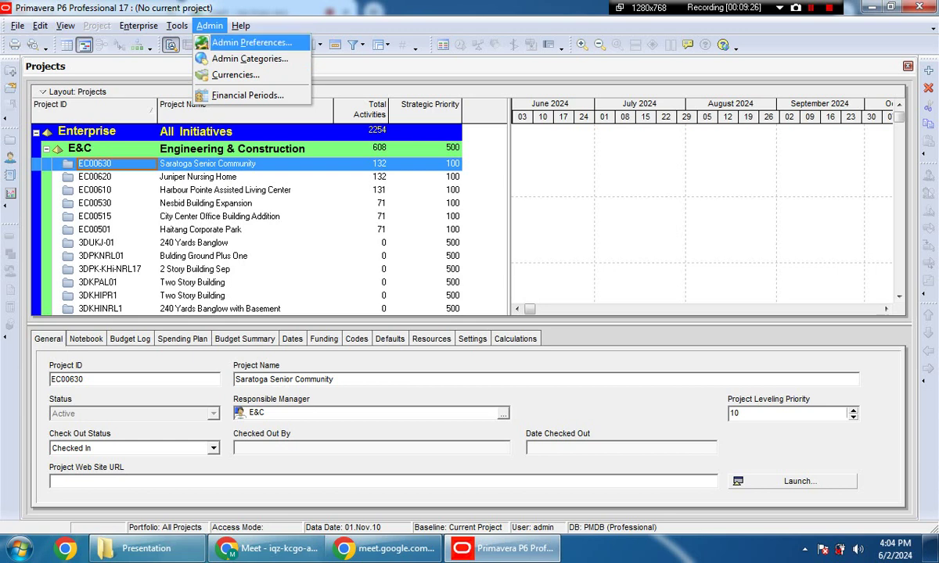
pyautogui.click(250, 44)
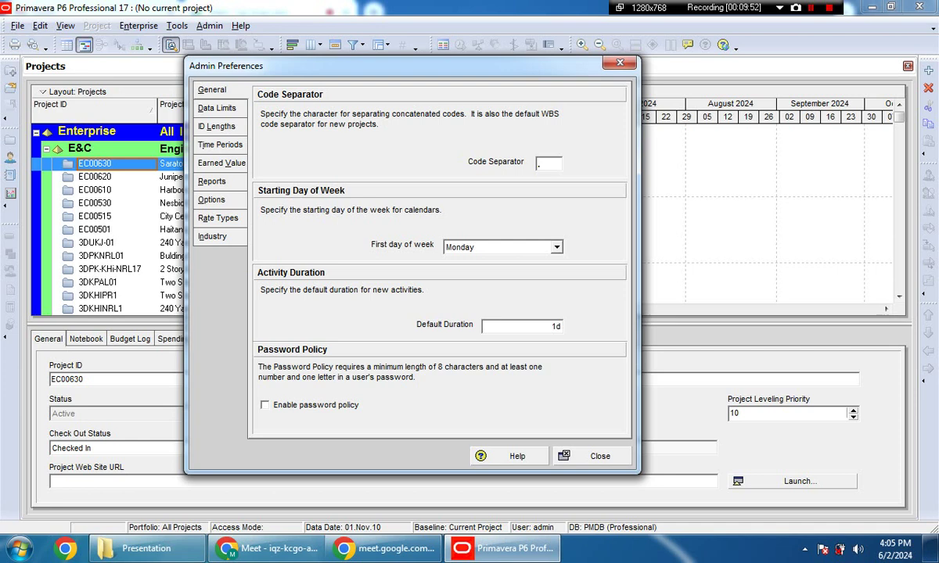
pyautogui.click(556, 247)
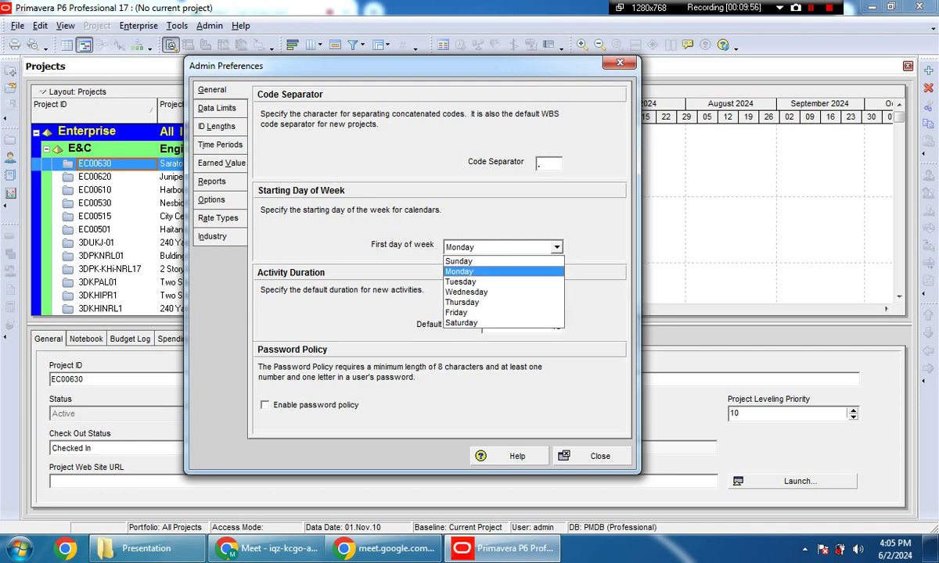
pyautogui.press('Escape')
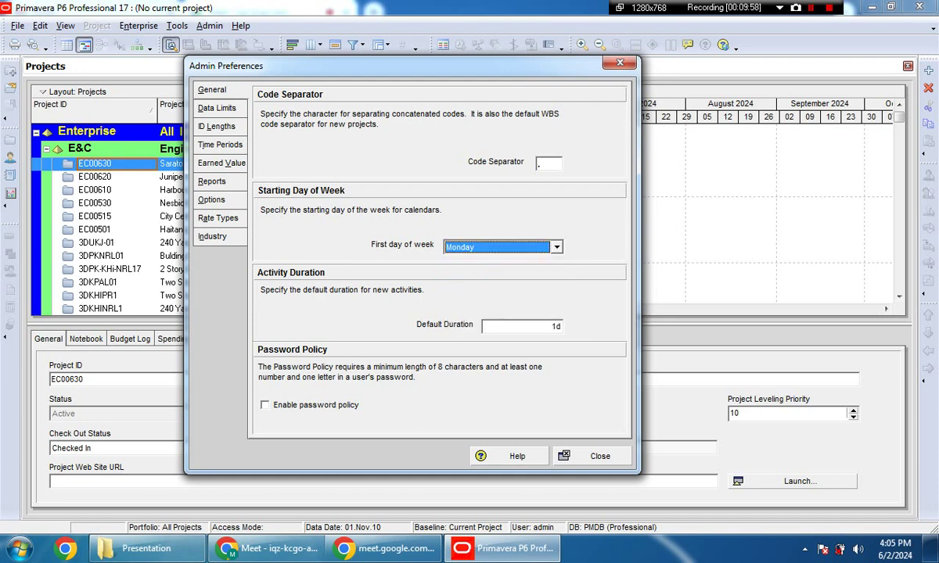
pyautogui.click(492, 326)
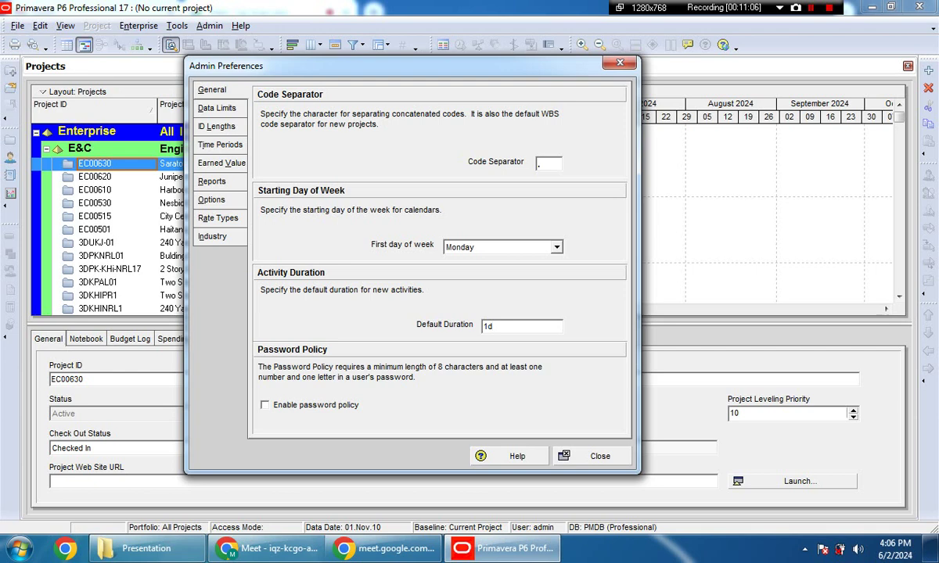
# Step: Check the EPS/WBS, OBS and Resources tree maximum levels in the Data Limits settings, and close the Admin Preferences
pyautogui.click(217, 108)
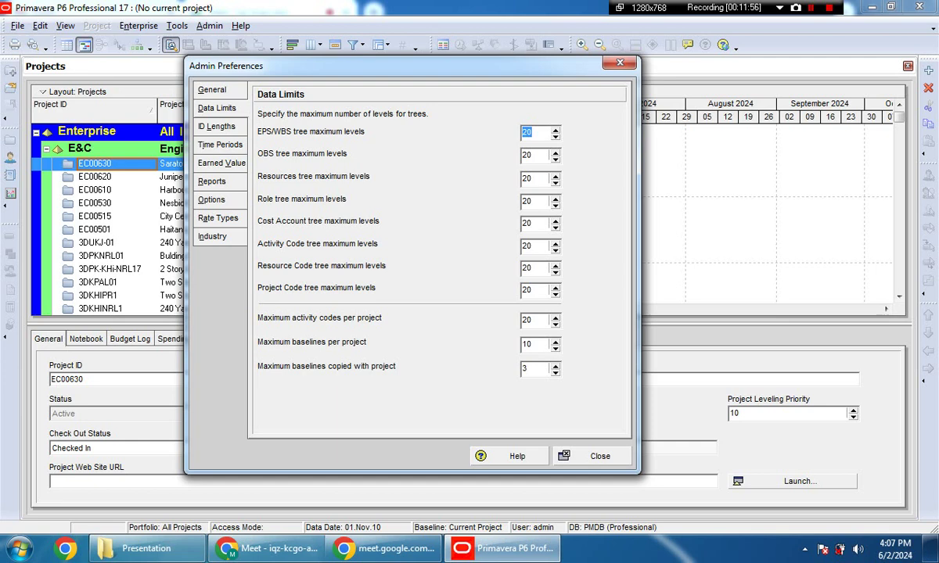
pyautogui.click(532, 132)
pyautogui.click(532, 154)
pyautogui.click(532, 179)
pyautogui.click(595, 456)
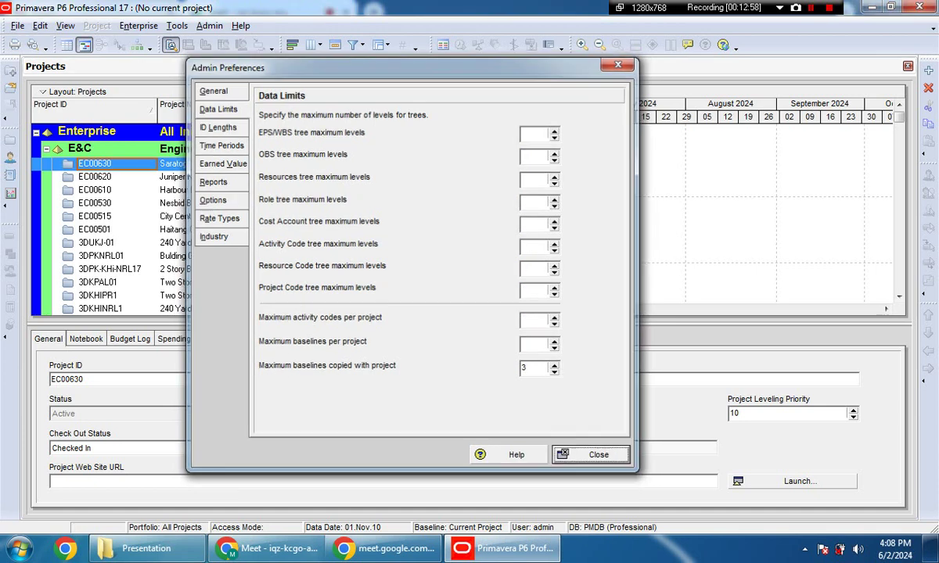
# Step: Open the project 240 Yards Banglow with Basement (3DKHINRL1) and examine its WBS as a chart and as a table
pyautogui.click(179, 268)
pyautogui.scroll(-1, 179, 234)
pyautogui.click(179, 274)
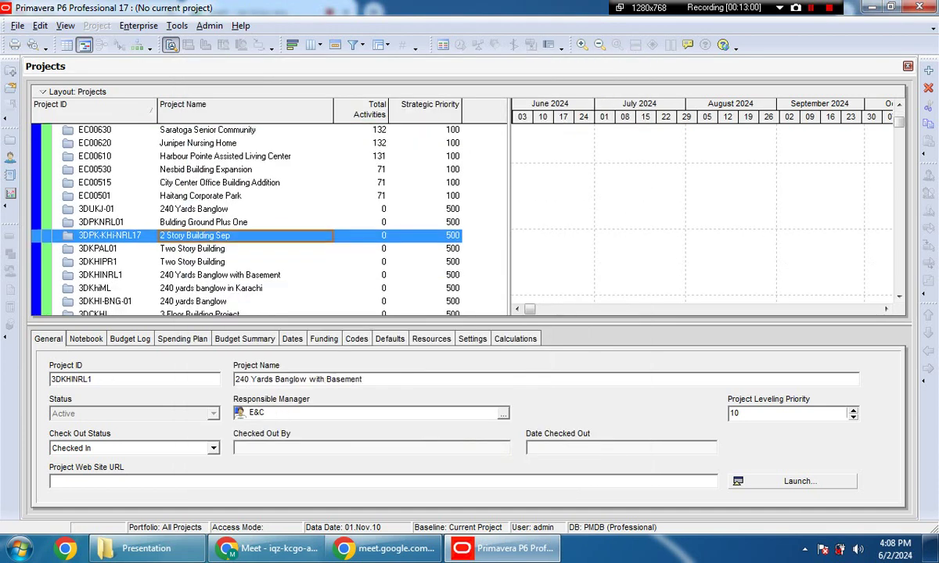
pyautogui.rightClick(179, 275)
pyautogui.click(229, 170)
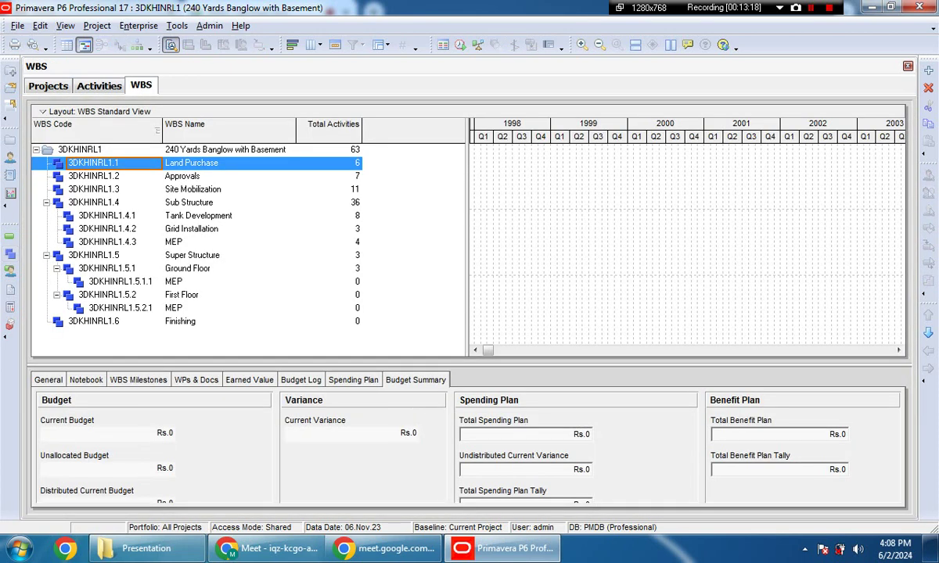
pyautogui.click(131, 45)
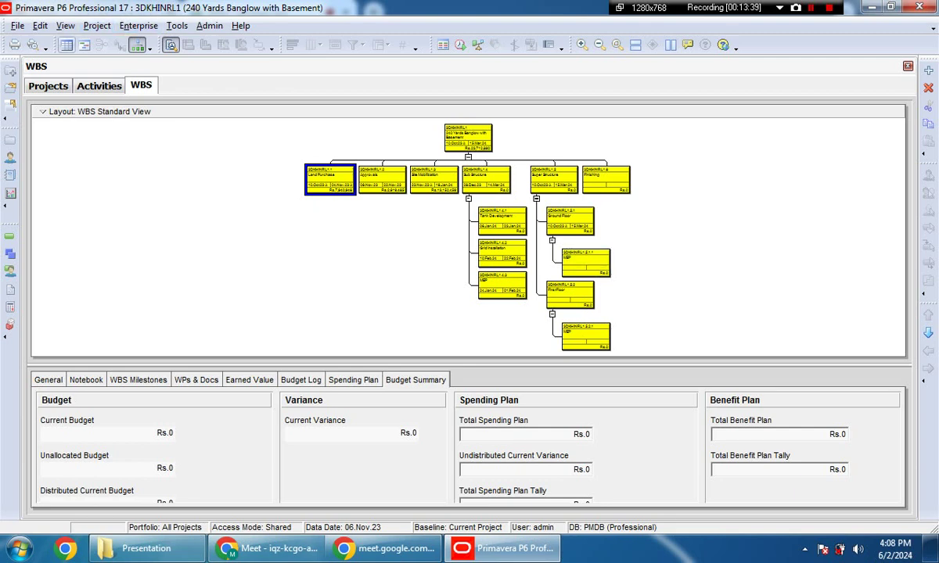
pyautogui.click(66, 45)
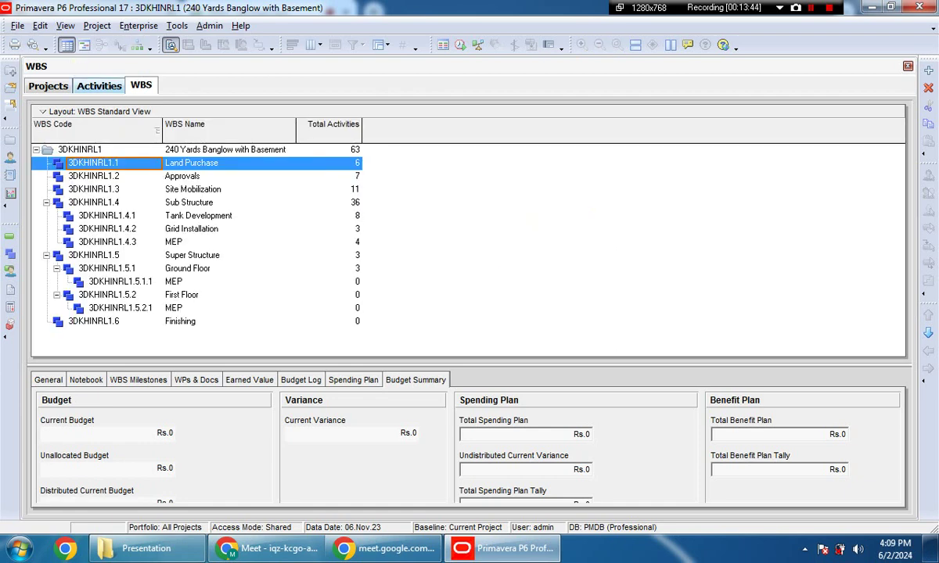
# Step: Close the open project 240 Yards Banglow with Basement and confirm the closing
pyautogui.click(17, 25)
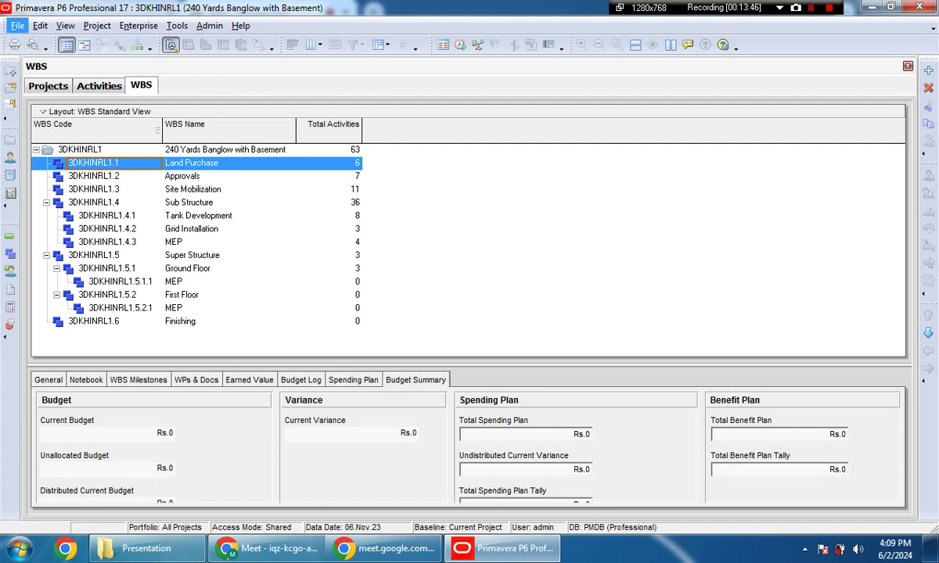
pyautogui.press('Down')
pyautogui.press('Return')
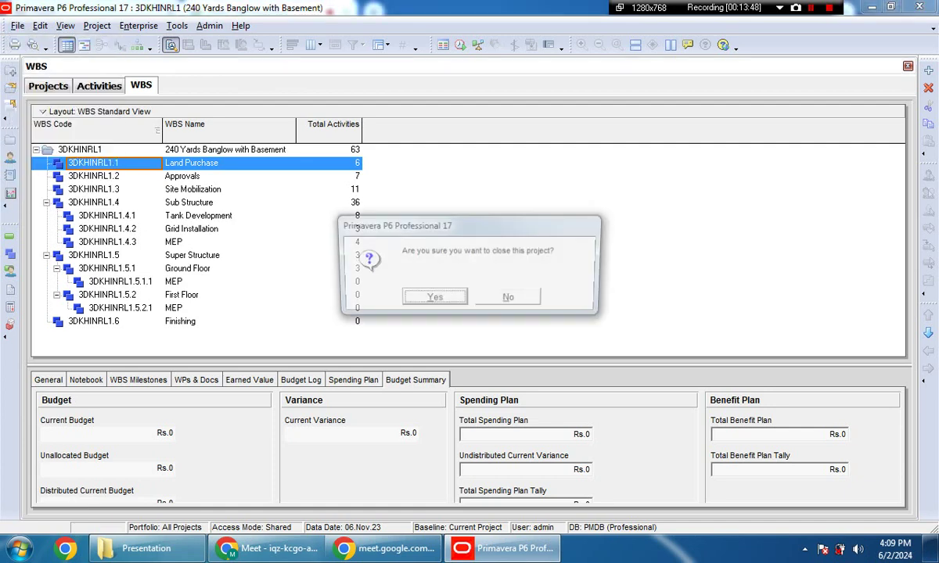
pyautogui.press('Return')
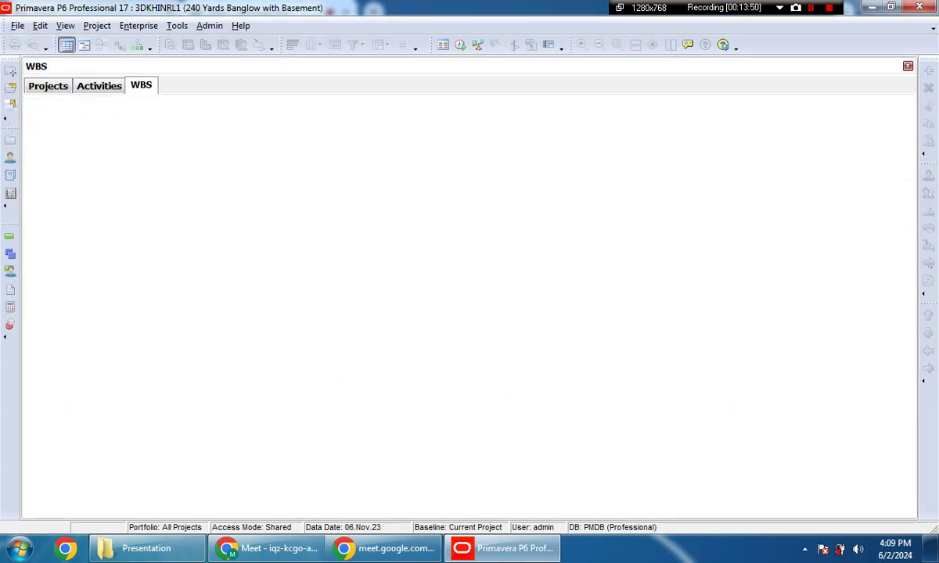
# Step: Reopen the Admin Preferences and go through the Data Limits, from the EPS/WBS tree maximum levels to the maximum baselines copied with project
pyautogui.hotkey('alt', 'a')
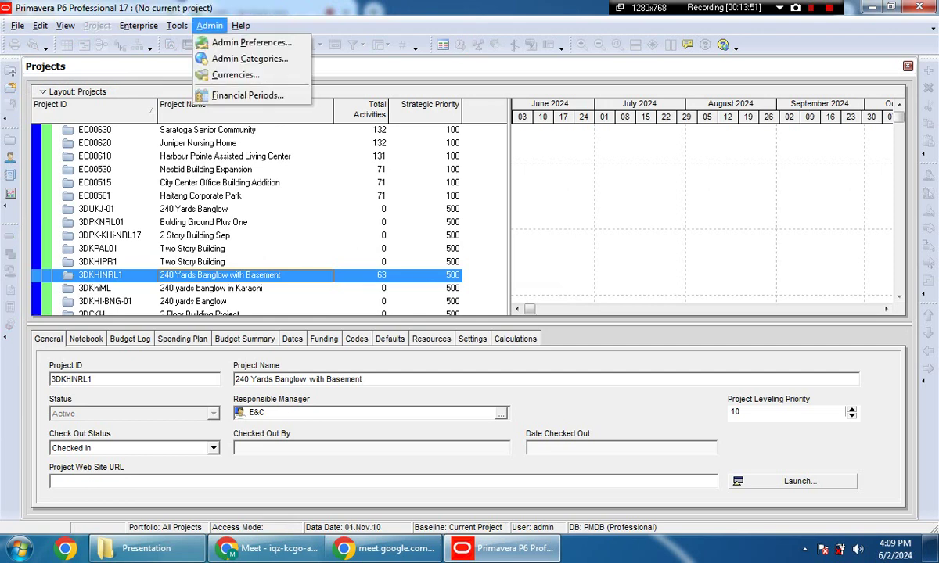
pyautogui.press('Down')
pyautogui.press('Down')
pyautogui.press('Up')
pyautogui.press('Return')
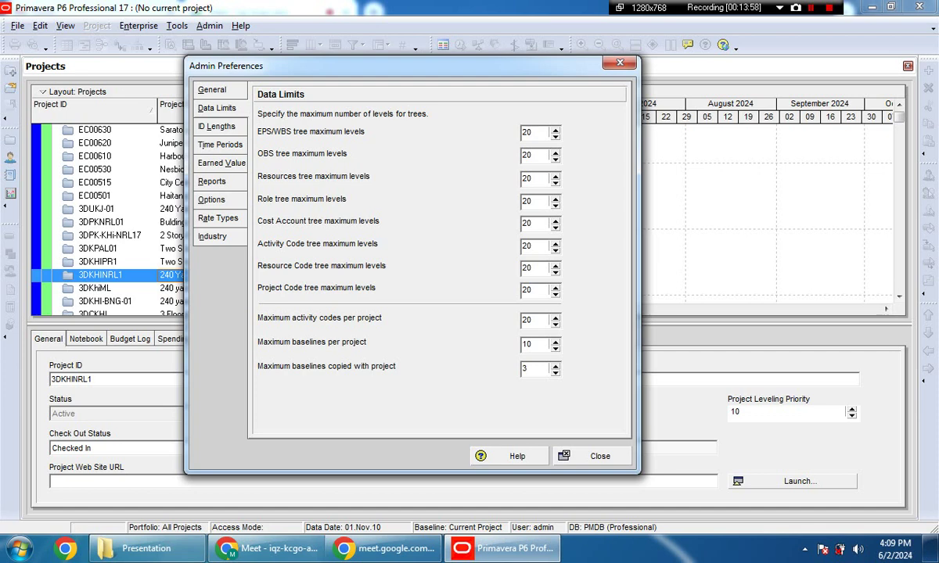
pyautogui.doubleClick(527, 132)
pyautogui.click(531, 132)
pyautogui.click(532, 155)
pyautogui.click(532, 179)
pyautogui.press('Tab')
pyautogui.click(532, 201)
pyautogui.click(532, 223)
pyautogui.click(532, 246)
pyautogui.click(532, 289)
pyautogui.press('Tab')
pyautogui.press('Tab')
pyautogui.press('Tab')
# Step: Review the ID Lengths limits and the work hours per day, week, month and year in the Time Periods settings
pyautogui.click(216, 126)
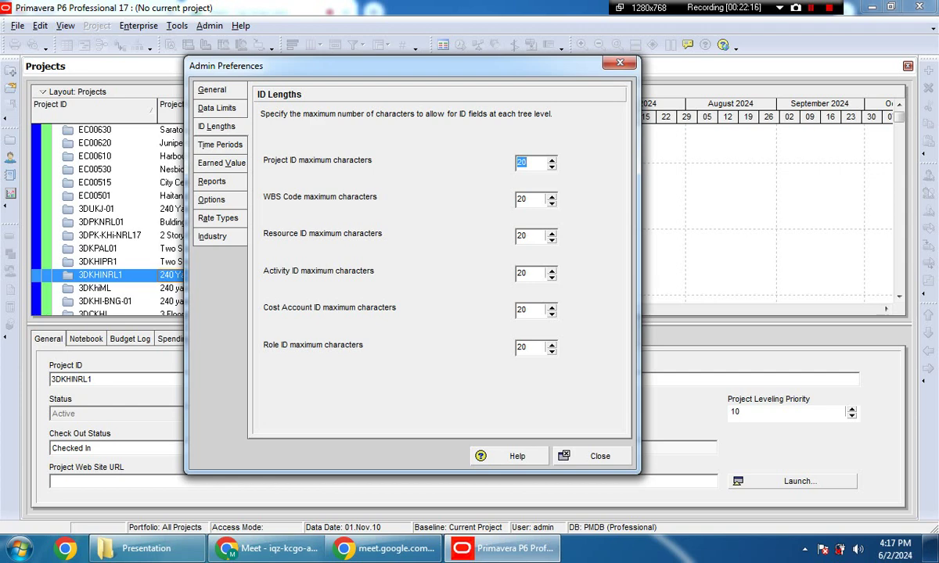
pyautogui.click(526, 347)
pyautogui.click(219, 145)
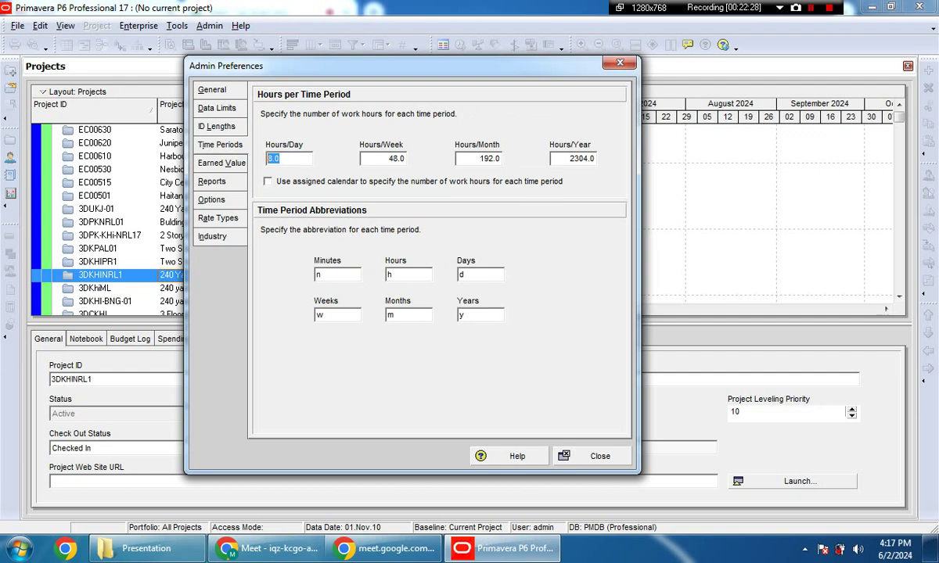
pyautogui.press('Tab')
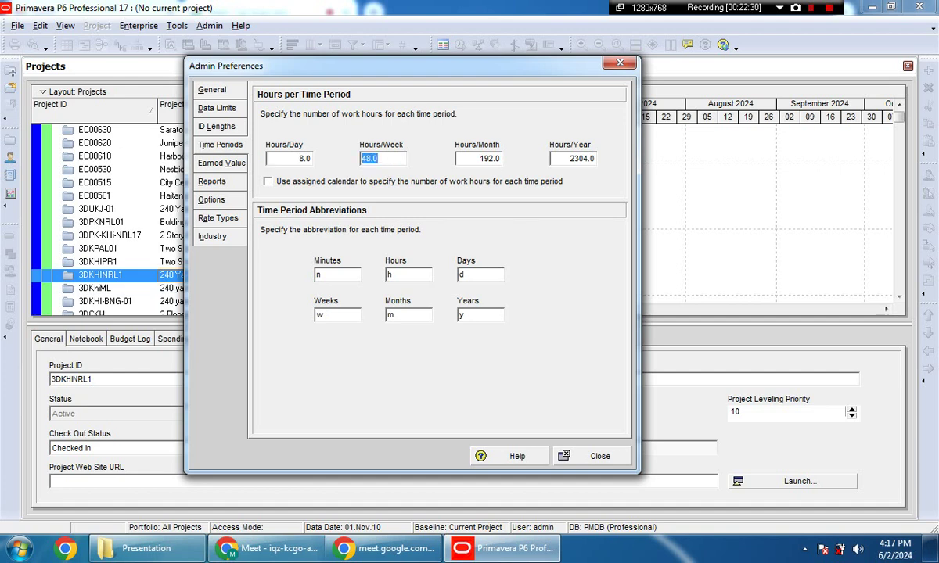
pyautogui.click(378, 158)
pyautogui.click(462, 158)
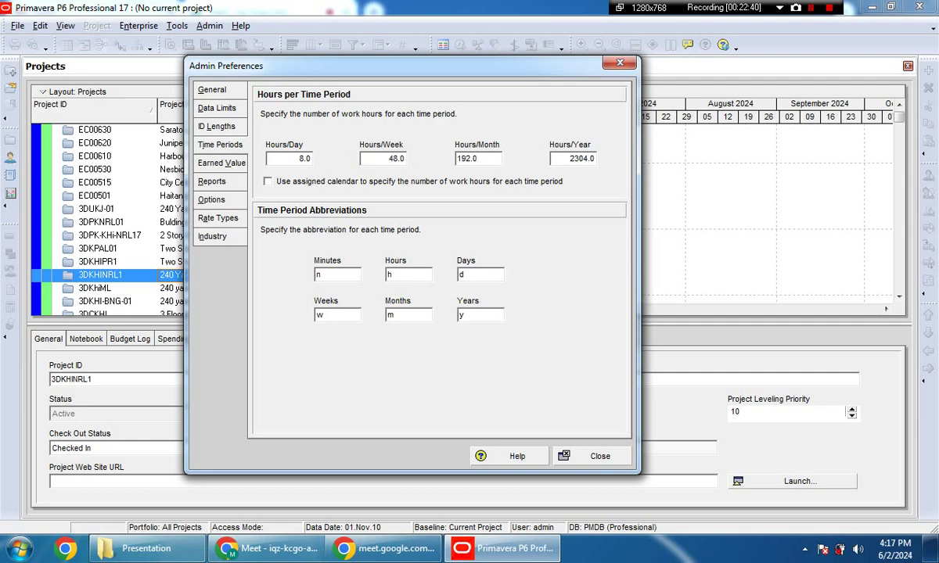
pyautogui.doubleClick(466, 158)
pyautogui.click(476, 158)
pyautogui.click(560, 158)
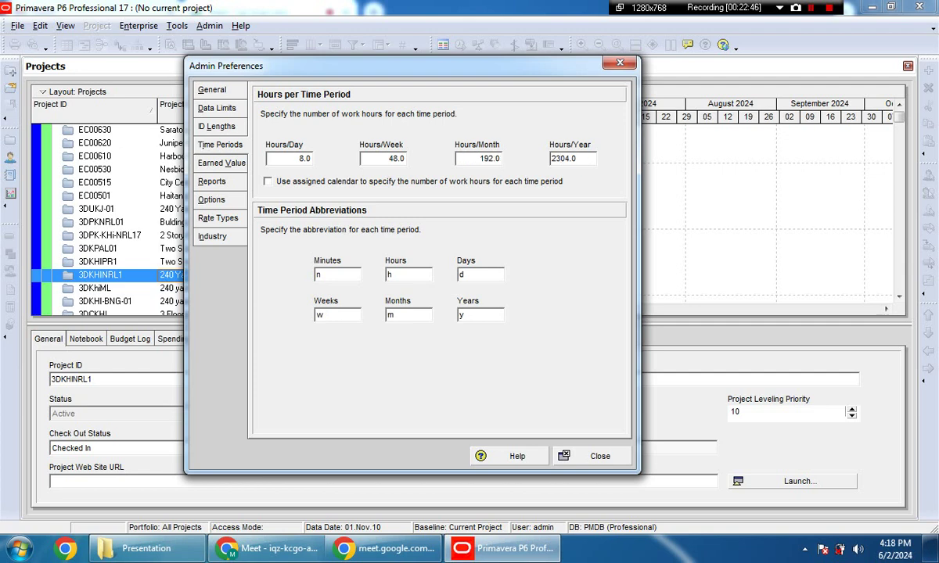
pyautogui.doubleClick(560, 158)
pyautogui.click(576, 158)
# Step: Go through the time period abbreviations for minutes, hours, days, weeks, months and years
pyautogui.click(322, 274)
pyautogui.click(393, 275)
pyautogui.click(463, 273)
pyautogui.click(324, 314)
pyautogui.click(394, 315)
pyautogui.click(464, 314)
pyautogui.hotkey('shift', 'Tab')
pyautogui.click(394, 314)
# Step: Look through the Earned Value, Reports, Options, Rate Types and Industry settings, and close the Admin Preferences
pyautogui.click(221, 163)
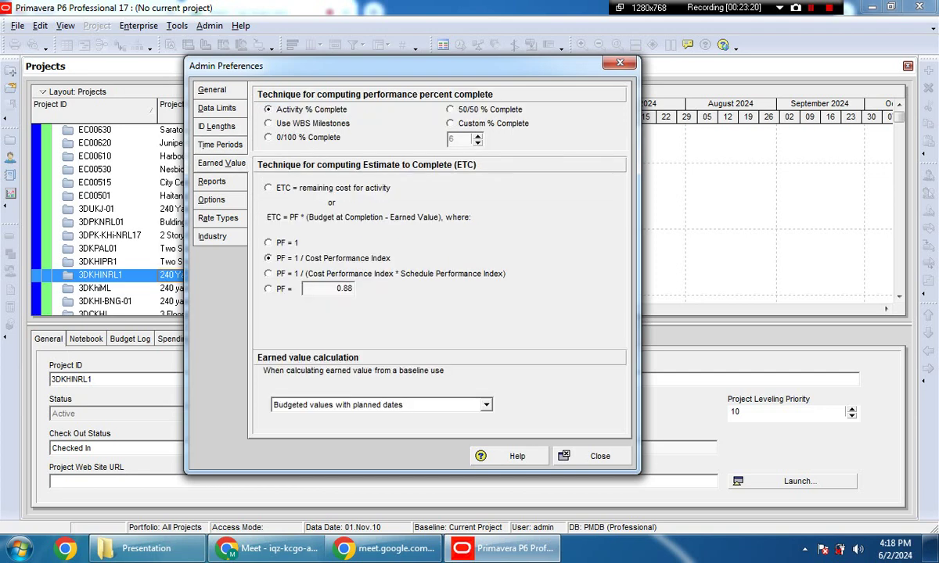
pyautogui.click(212, 180)
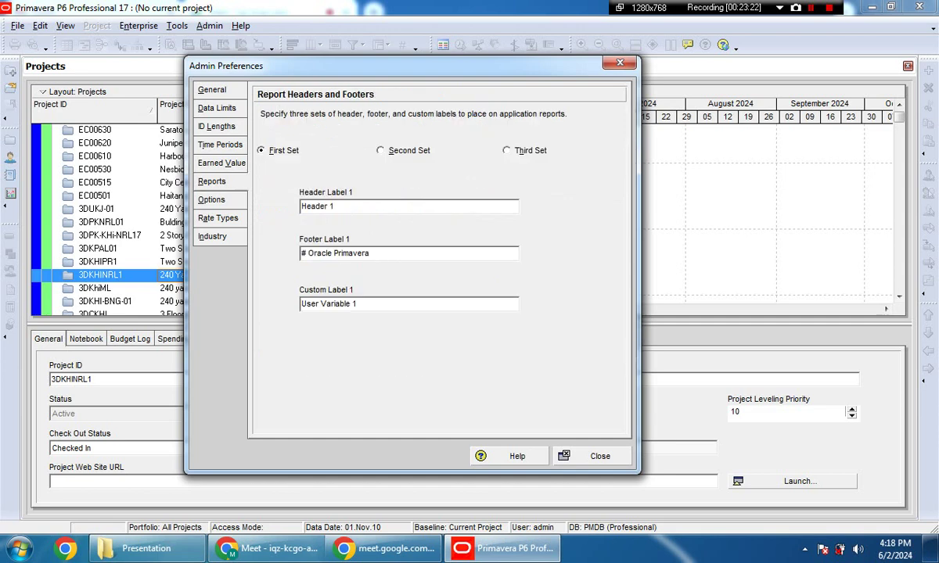
pyautogui.click(212, 200)
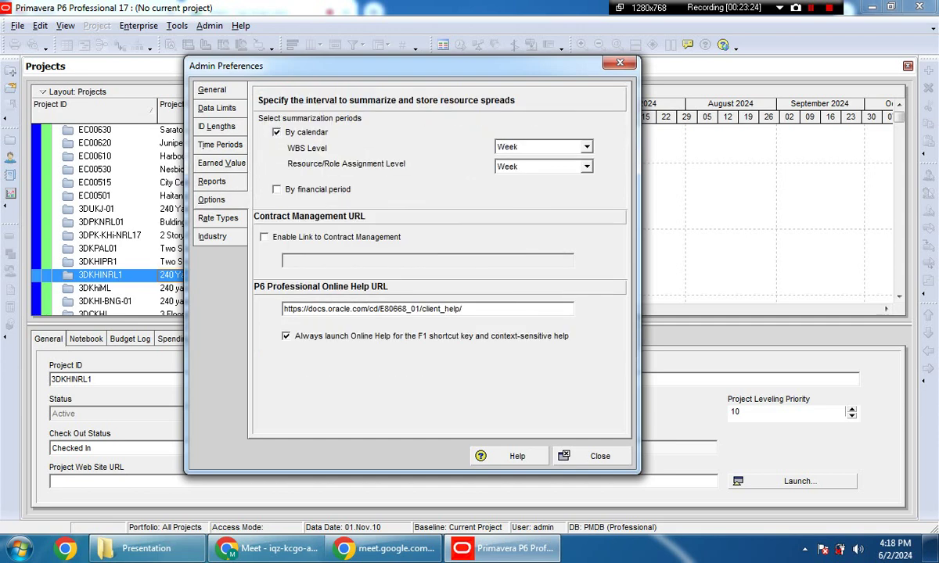
pyautogui.click(217, 218)
pyautogui.click(212, 236)
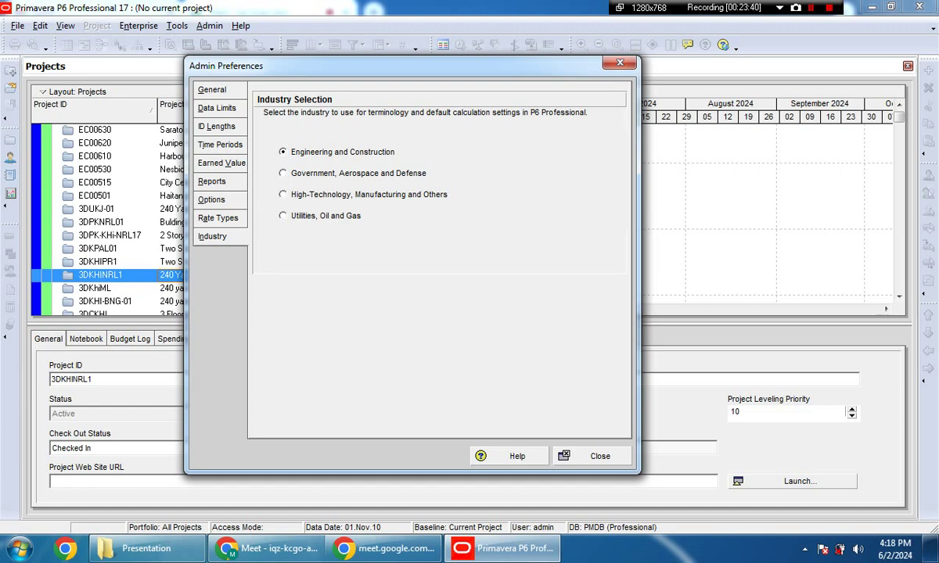
pyautogui.click(595, 456)
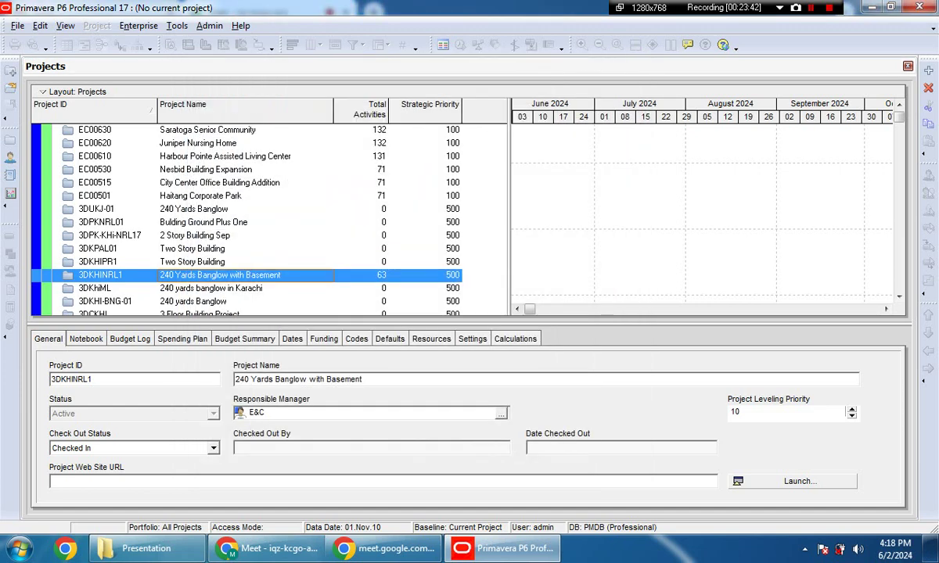
# Step: Open the Admin Categories to view the list of baseline types
pyautogui.click(210, 26)
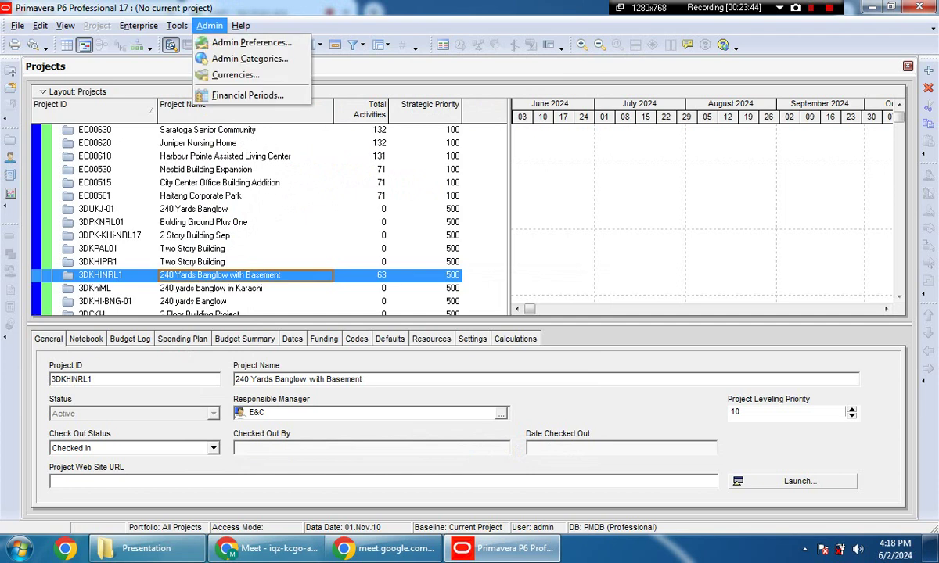
pyautogui.click(249, 58)
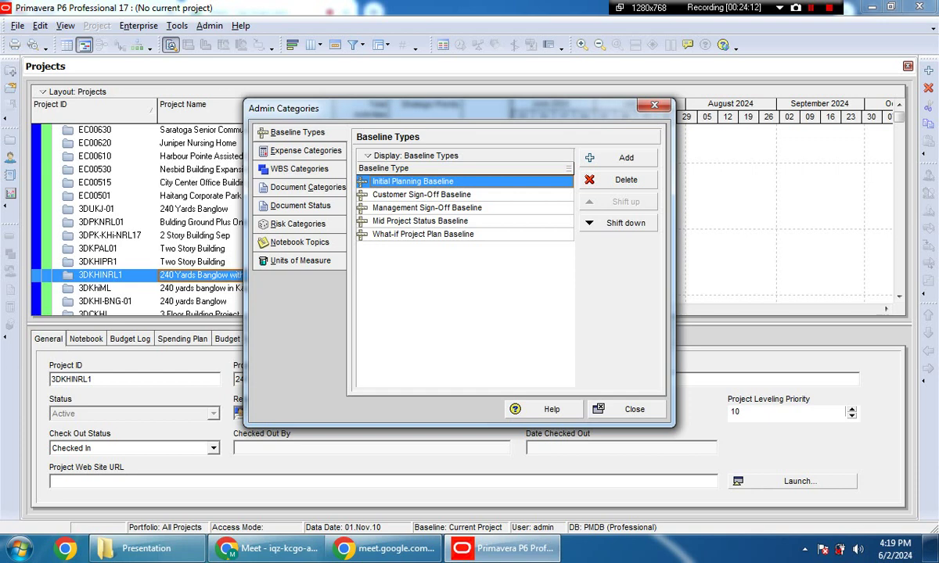
# Step: Go through the baseline types, from Initial Planning Baseline down to What-if Project Plan Baseline
pyautogui.press('Down')
pyautogui.press('Down')
pyautogui.press('Down')
pyautogui.press('Down')
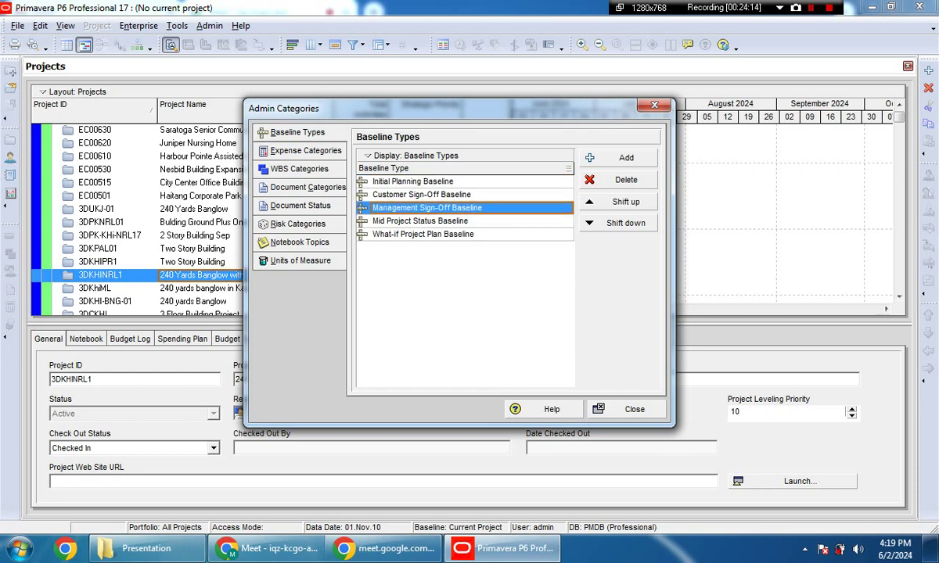
pyautogui.click(412, 181)
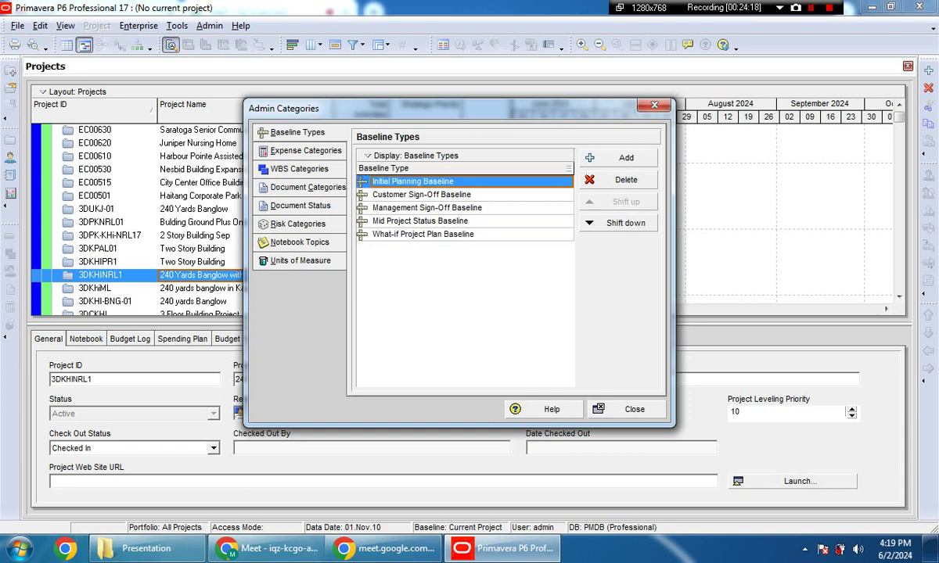
# Step: Open the Expense Categories and go through the entries from Administration down to Meals
pyautogui.click(305, 150)
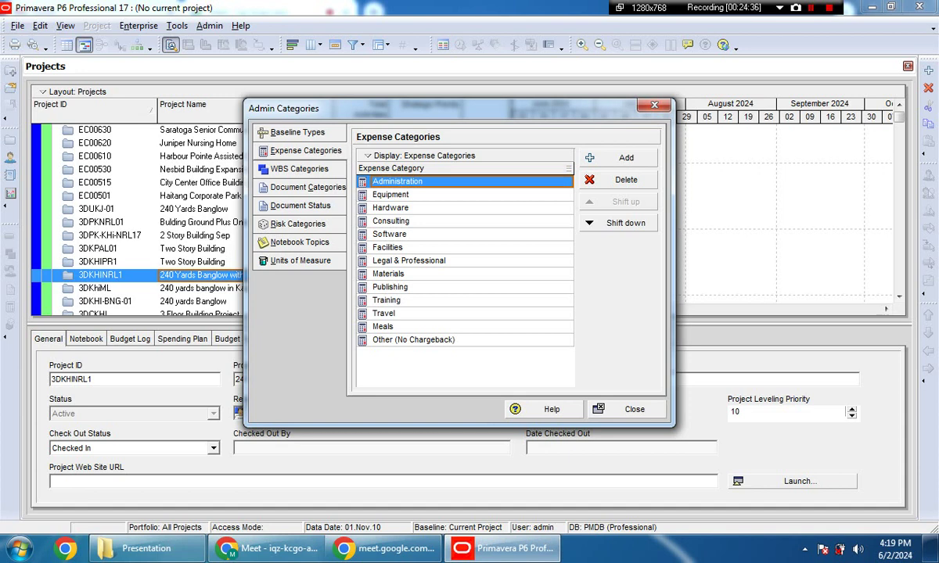
pyautogui.click(463, 194)
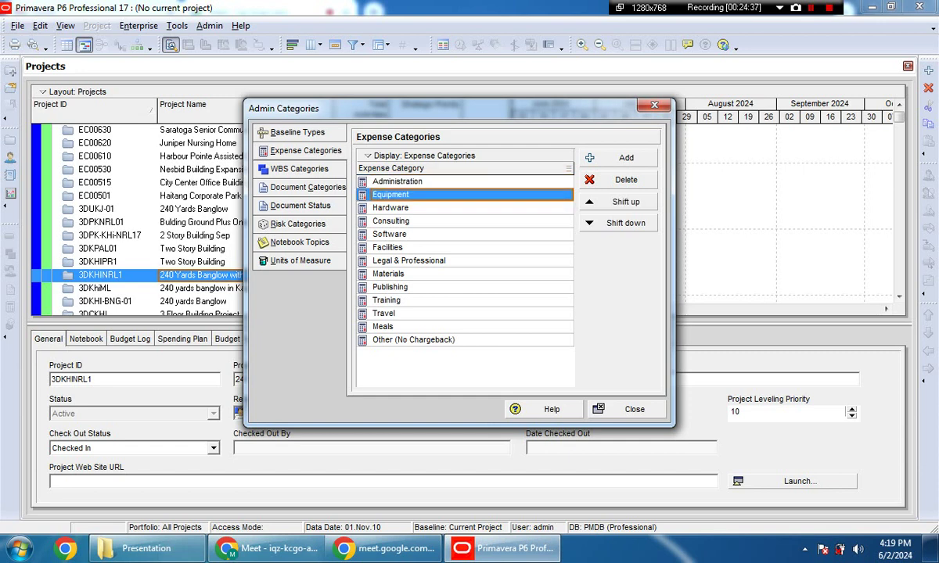
pyautogui.press('Down')
pyautogui.press('Down')
pyautogui.press('Down')
pyautogui.press('Down')
pyautogui.press('Down')
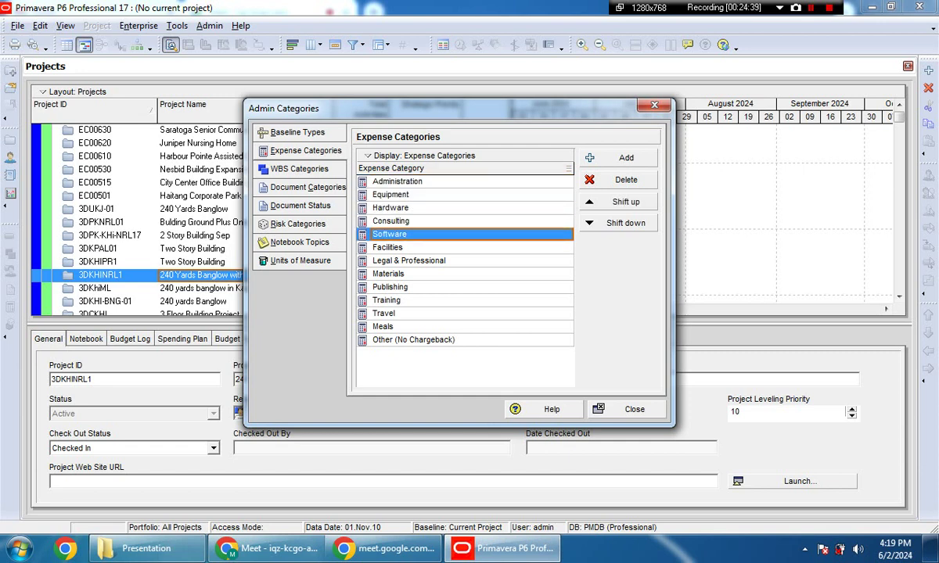
pyautogui.press('Down')
pyautogui.press('Down')
pyautogui.press('Down')
pyautogui.press('Down')
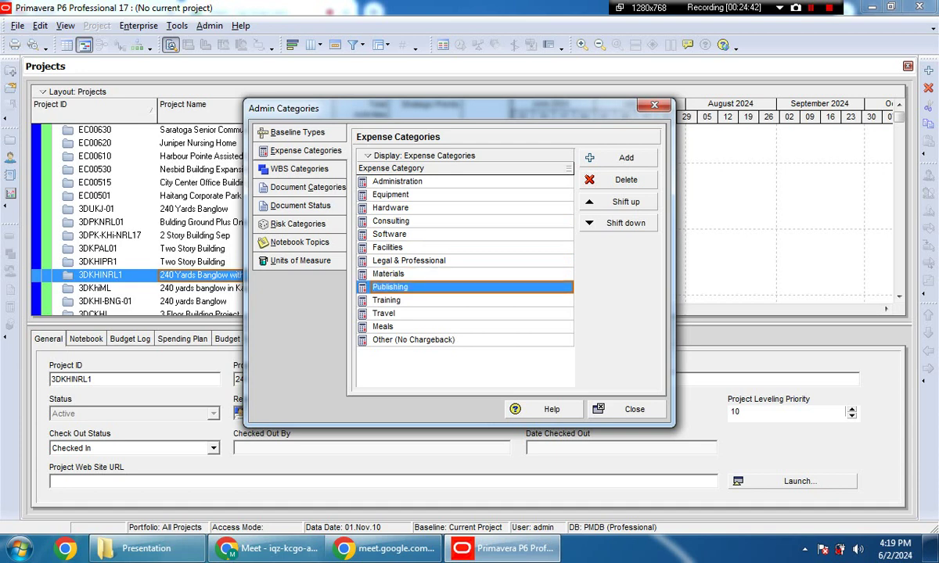
pyautogui.press('Down')
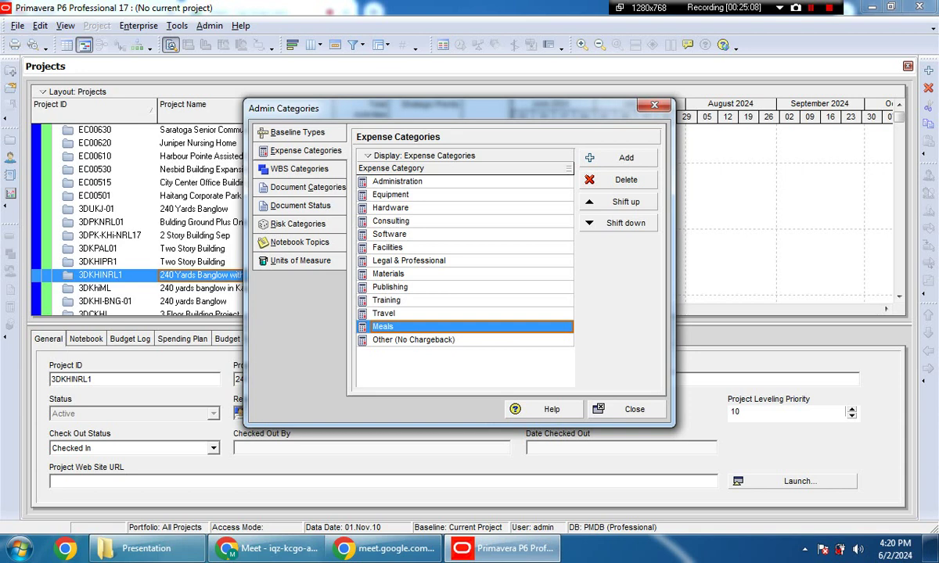
# Step: Open the WBS Categories and go through the project phases from Initiating to Closing
pyautogui.click(299, 169)
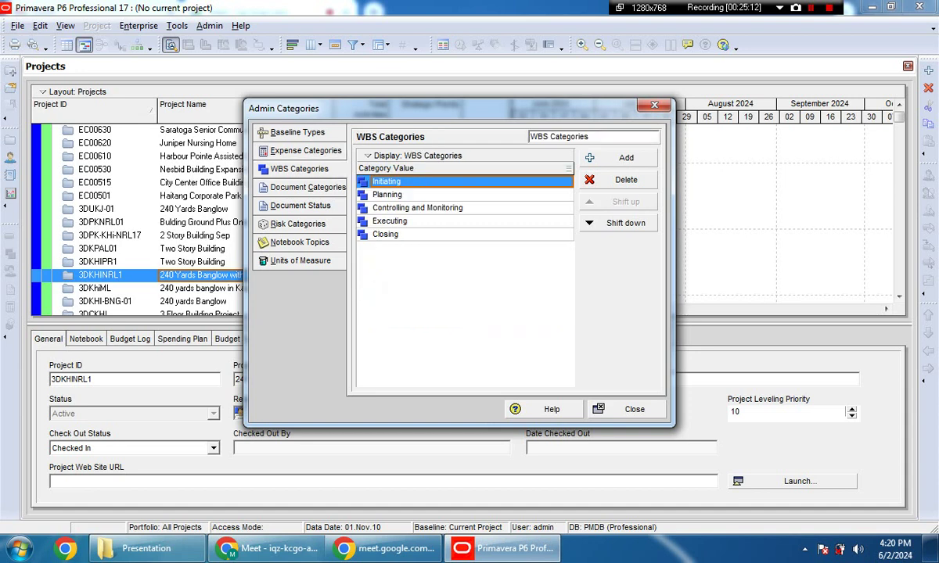
pyautogui.press('Down')
pyautogui.press('Down')
pyautogui.press('Down')
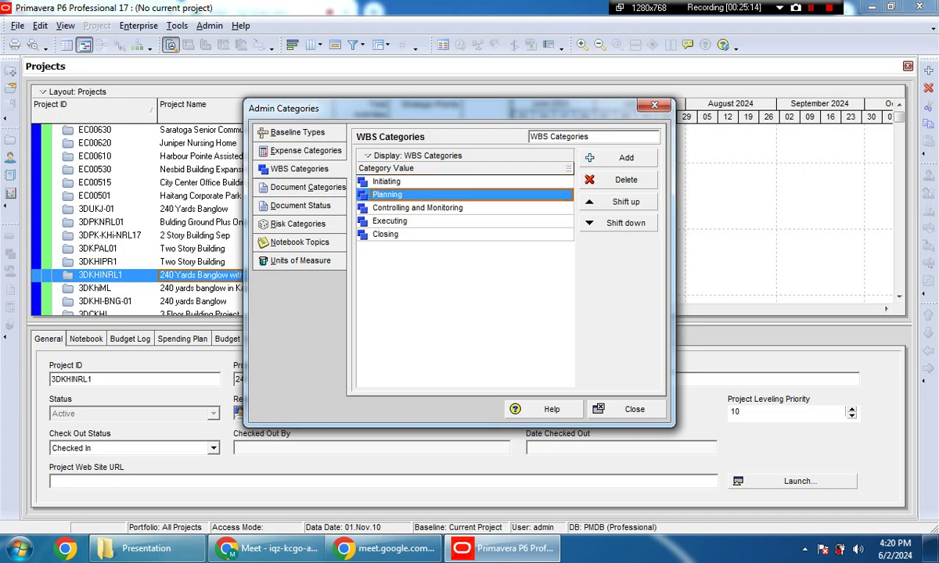
pyautogui.press('Down')
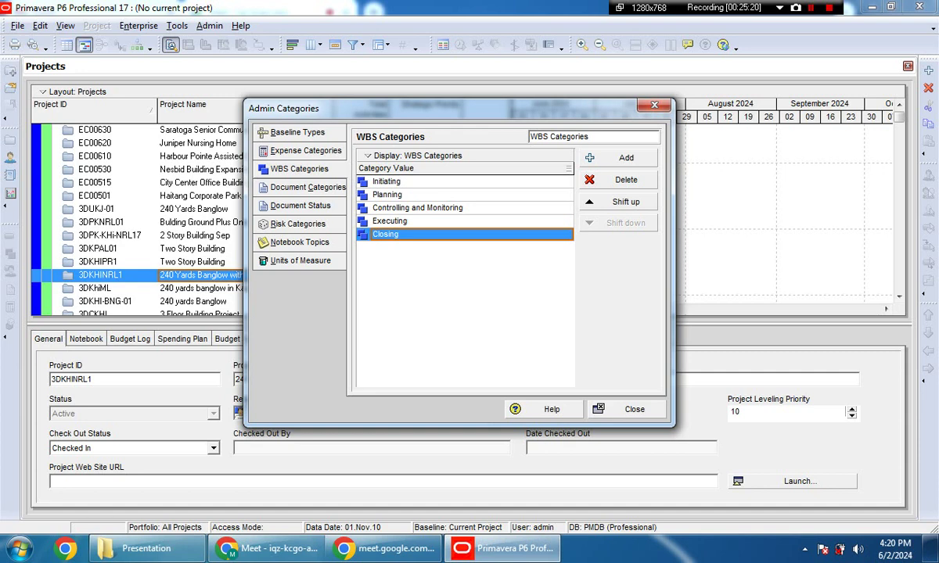
pyautogui.moveTo(460, 108); pyautogui.dragTo(480, 105)
pyautogui.click(407, 178)
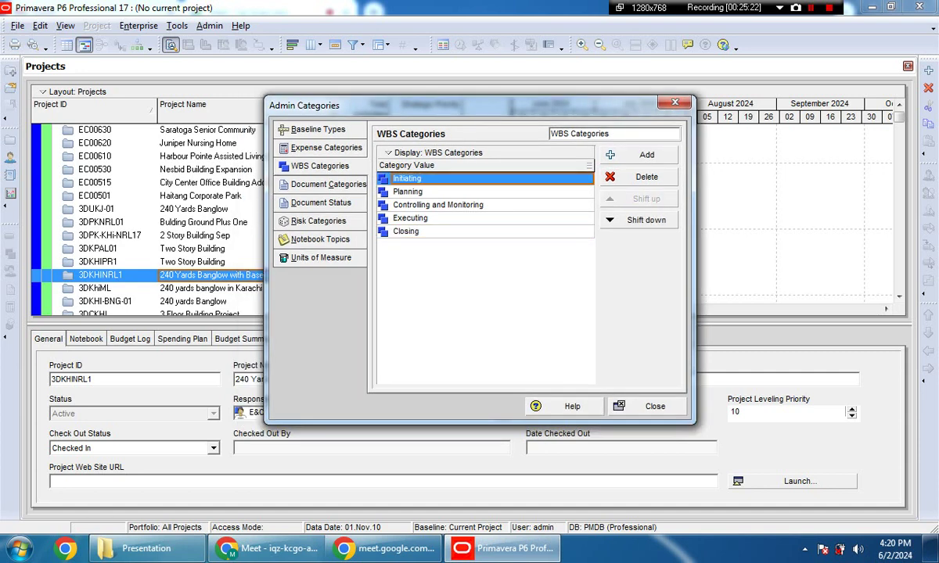
pyautogui.click(407, 192)
pyautogui.click(437, 205)
pyautogui.click(410, 217)
pyautogui.click(406, 230)
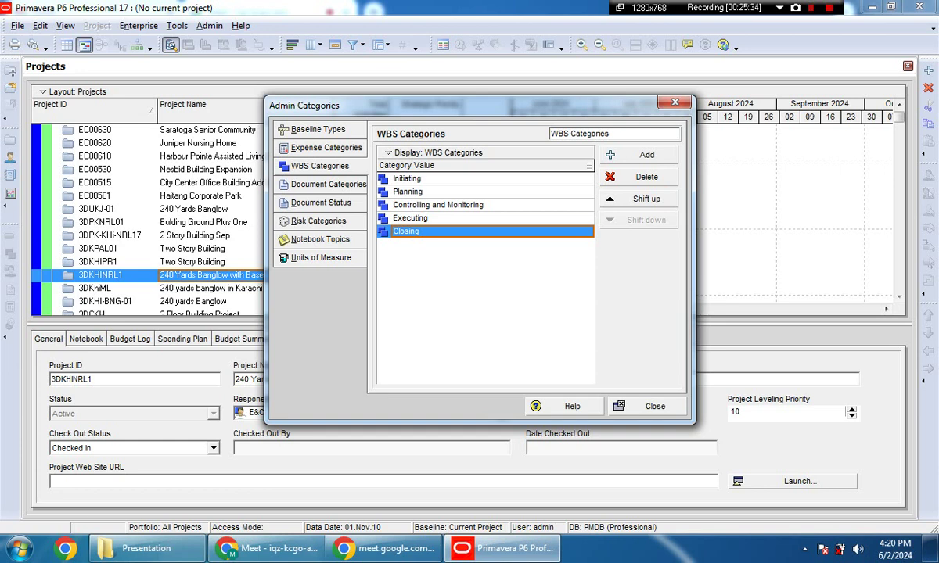
# Step: Review the WBS category values again, comparing the Planning, Controlling and Monitoring, Executing and Closing phases
pyautogui.click(407, 178)
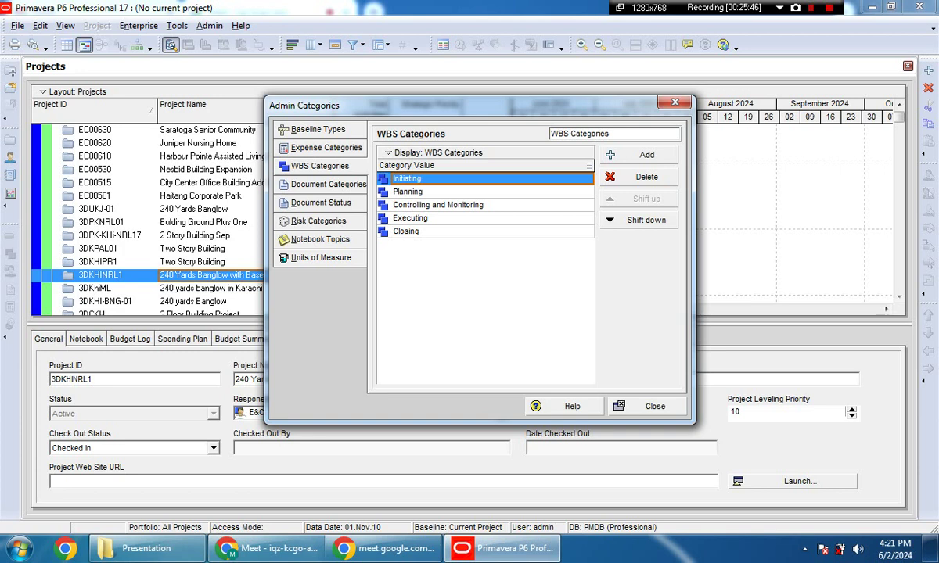
pyautogui.press('Down')
pyautogui.press('Down')
pyautogui.press('Down')
pyautogui.press('Down')
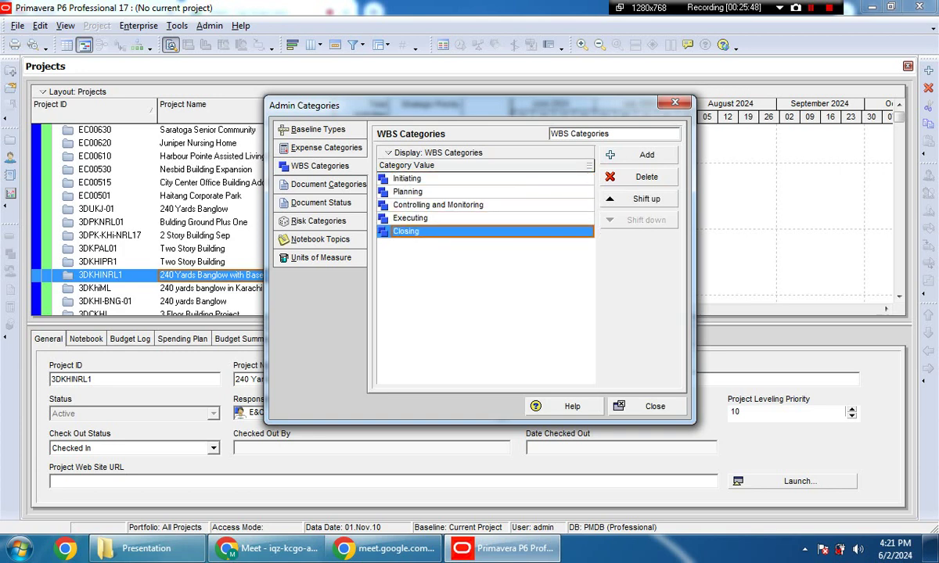
pyautogui.press('Up')
pyautogui.press('Up')
pyautogui.press('Up')
pyautogui.press('Up')
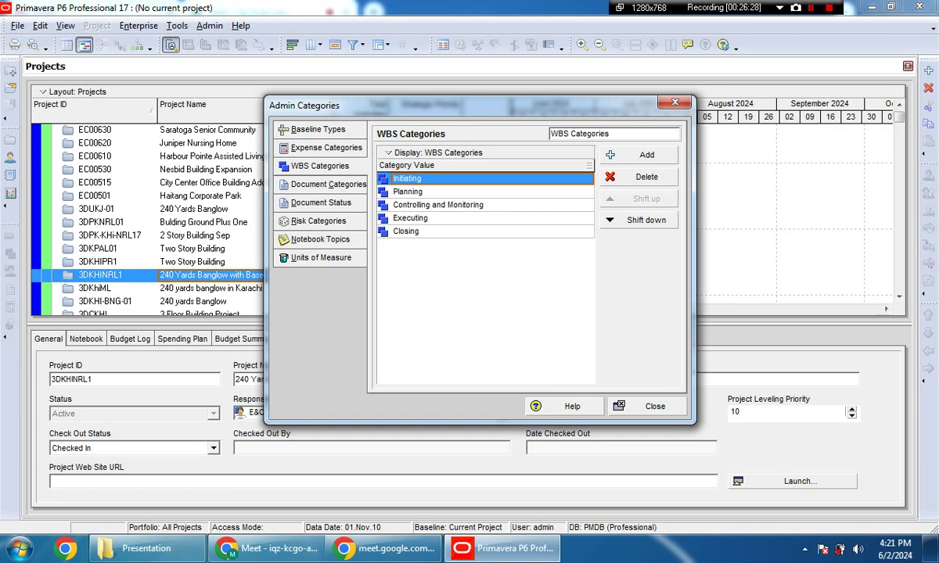
pyautogui.press('Down')
pyautogui.press('Down')
pyautogui.press('Down')
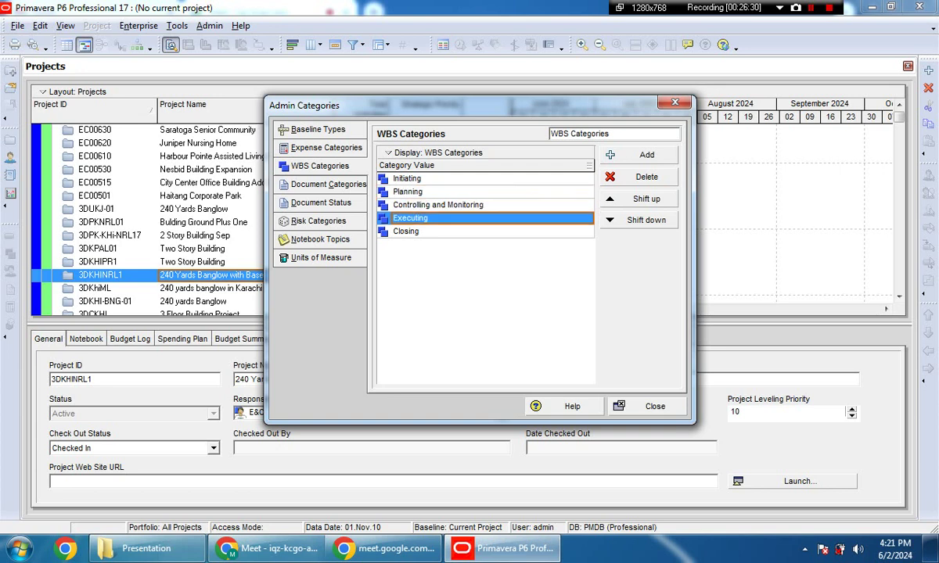
pyautogui.click(408, 192)
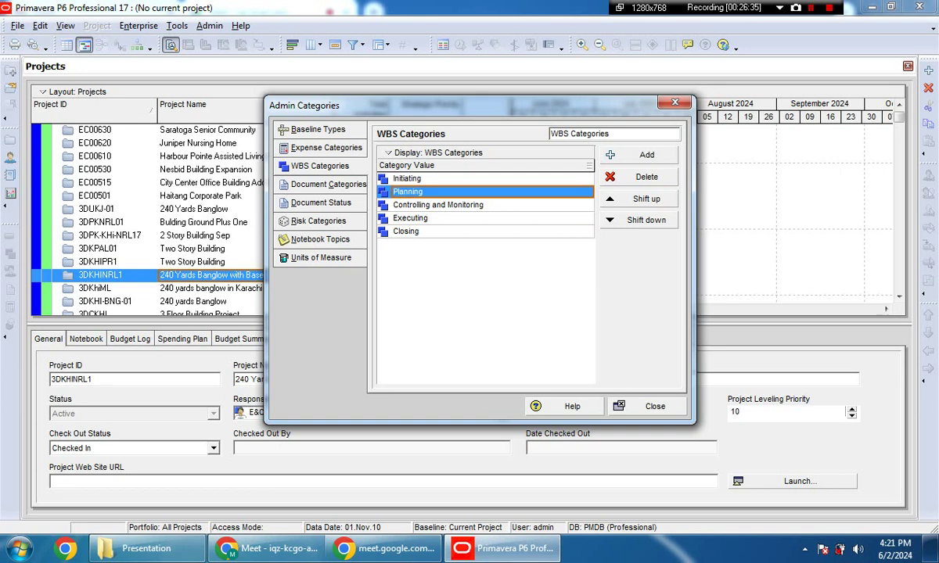
pyautogui.press('Down')
pyautogui.press('Down')
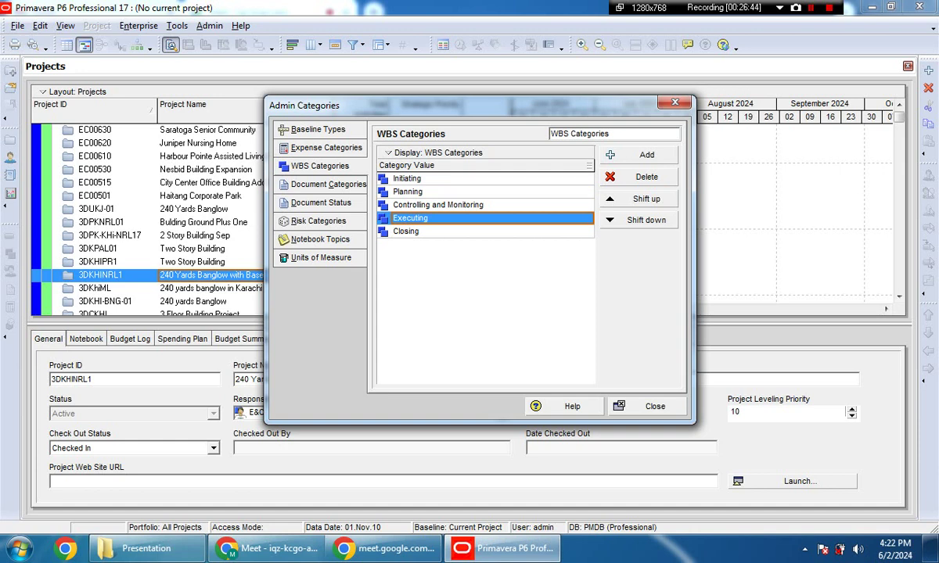
pyautogui.click(438, 204)
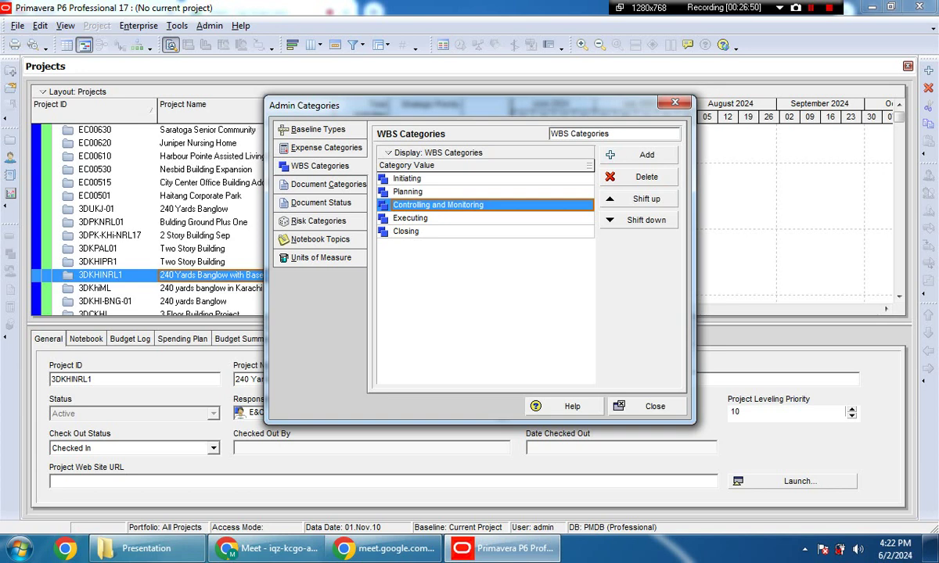
pyautogui.click(408, 192)
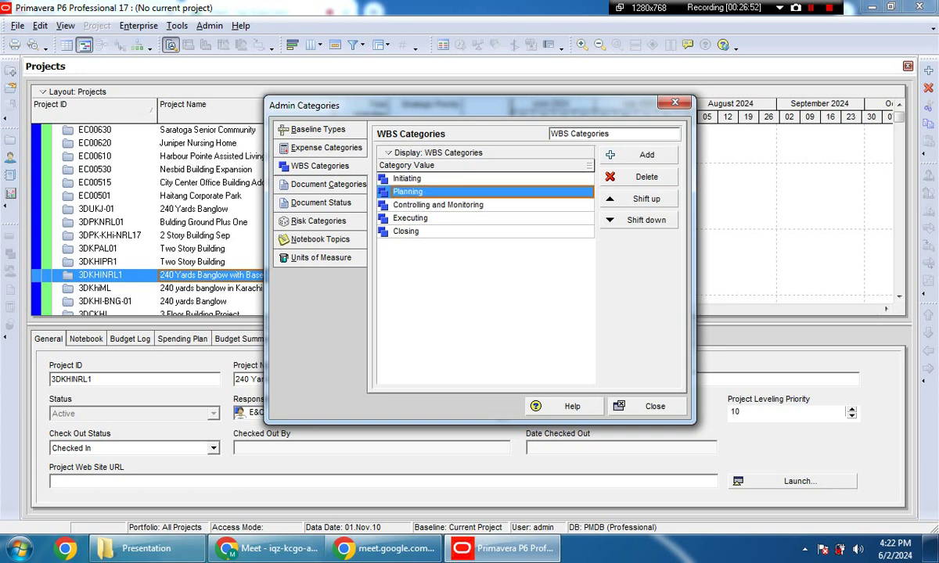
pyautogui.click(406, 231)
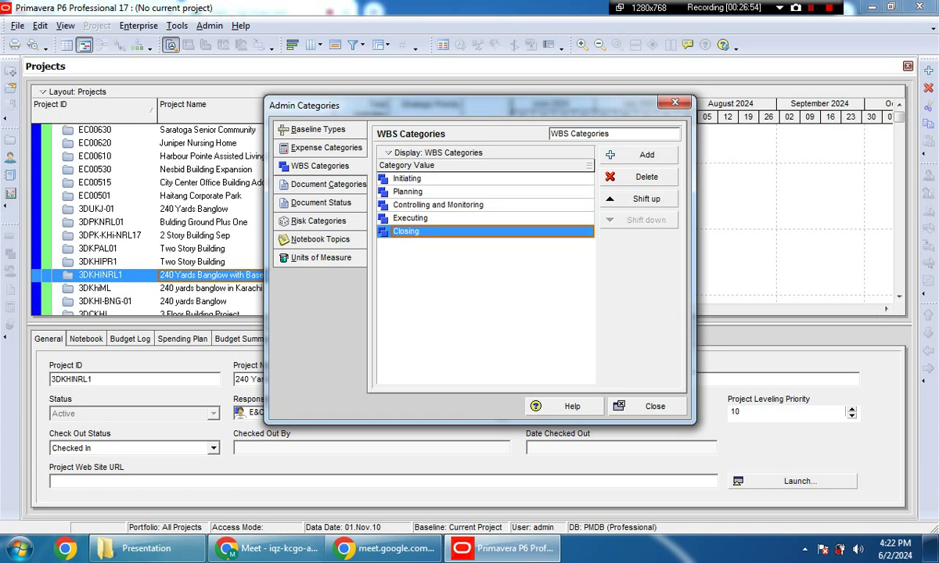
pyautogui.click(407, 192)
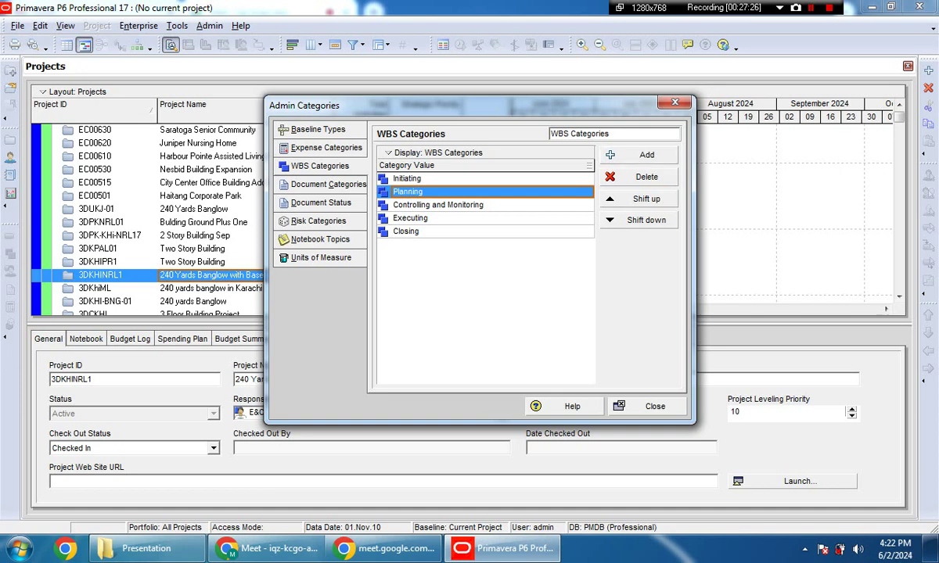
# Step: Open the Document Categories and look through the list down to Request for Information
pyautogui.click(327, 184)
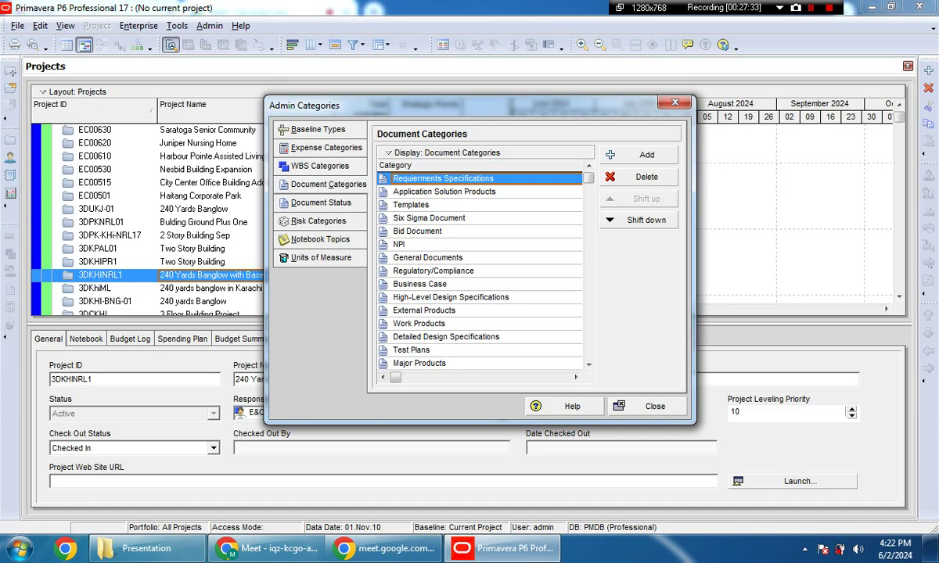
pyautogui.click(443, 191)
pyautogui.press('Down')
pyautogui.press('Down')
pyautogui.press('Down')
pyautogui.press('Down')
pyautogui.press('Down')
pyautogui.press('Down')
pyautogui.press('Down')
pyautogui.press('Down')
pyautogui.press('Down')
pyautogui.press('Down')
pyautogui.press('Down')
pyautogui.press('Down')
pyautogui.press('Down')
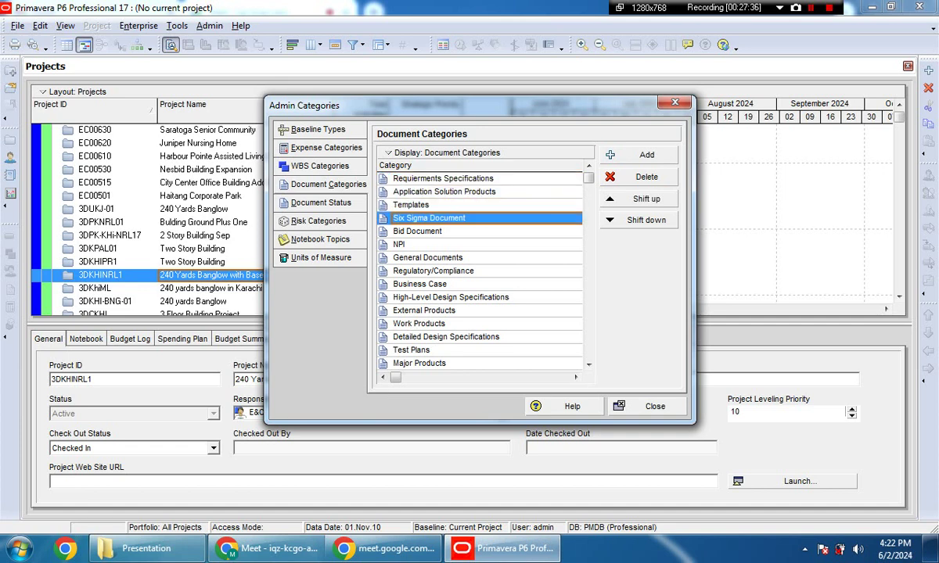
pyautogui.press('Down')
pyautogui.press('Down')
pyautogui.press('Down')
pyautogui.press('Down')
pyautogui.press('Down')
pyautogui.press('Down')
pyautogui.press('Down')
pyautogui.press('Down')
pyautogui.press('Down')
pyautogui.press('Down')
pyautogui.press('Down')
pyautogui.press('Down')
pyautogui.press('Down')
pyautogui.press('Down')
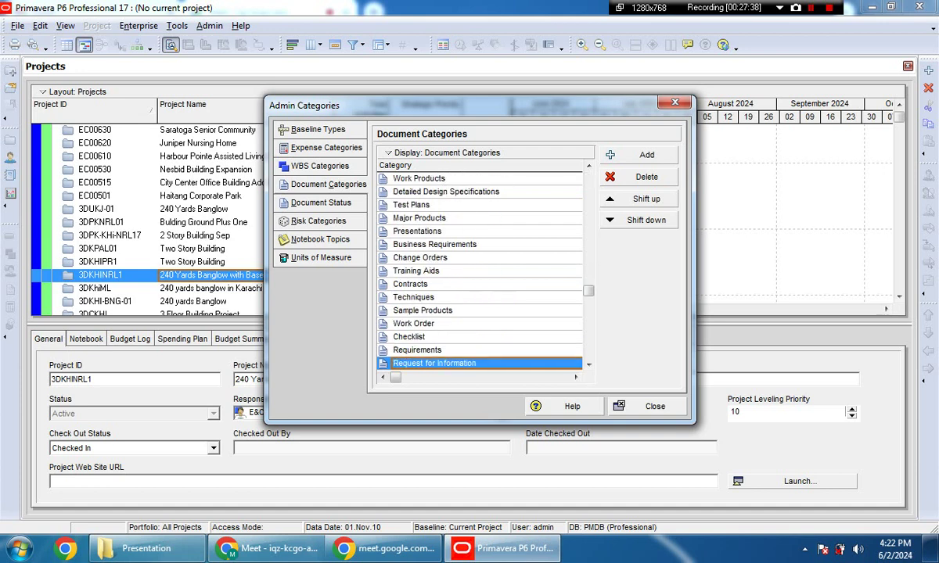
# Step: Look through the Document Status codes, the Risk Categories and the Notebook Topics
pyautogui.click(320, 203)
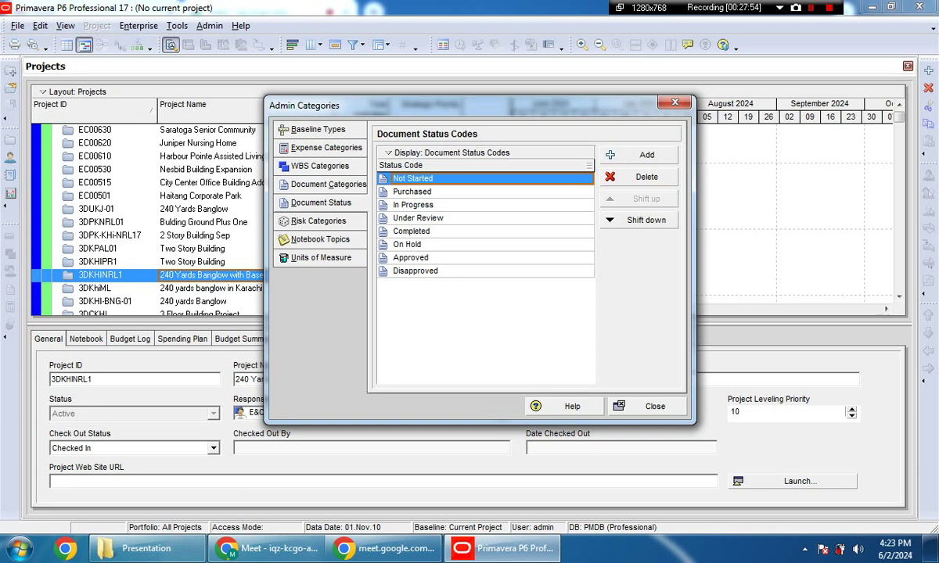
pyautogui.click(318, 221)
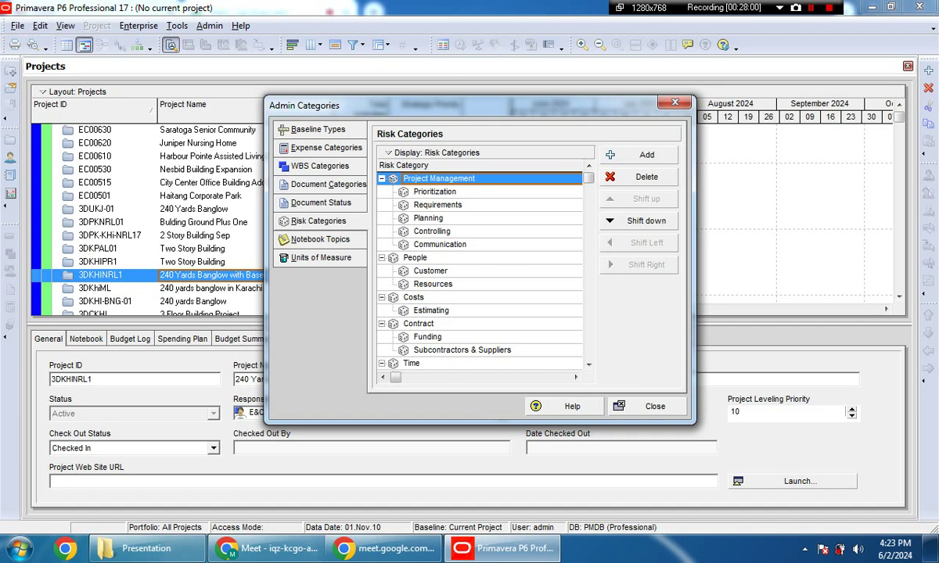
pyautogui.click(320, 238)
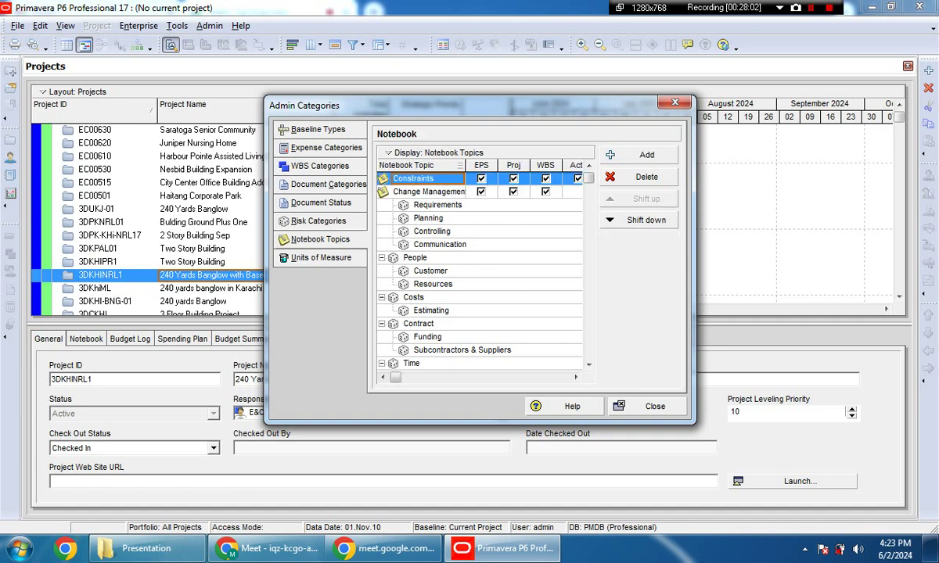
# Step: Review the Units of Measure, including Kilogram, and close the Admin Categories
pyautogui.click(320, 257)
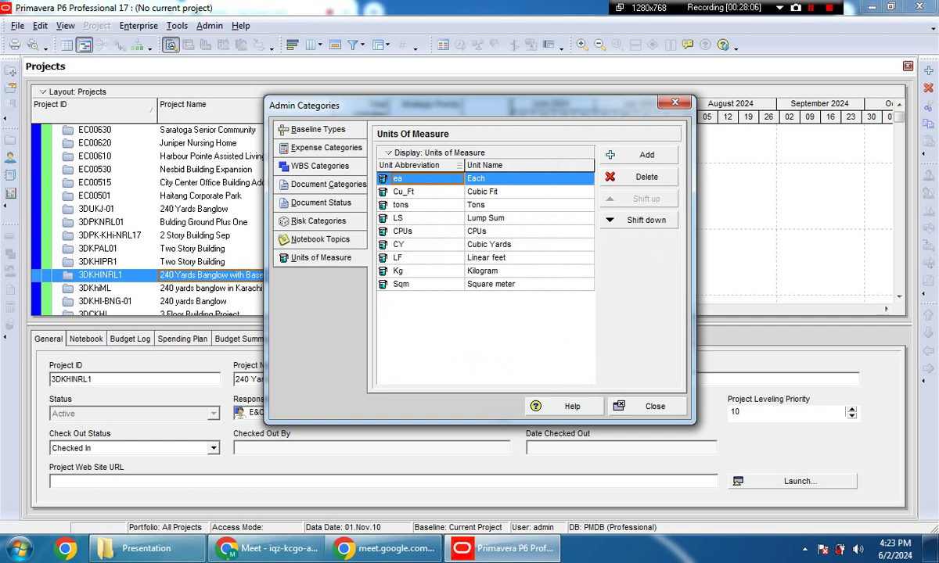
pyautogui.click(427, 270)
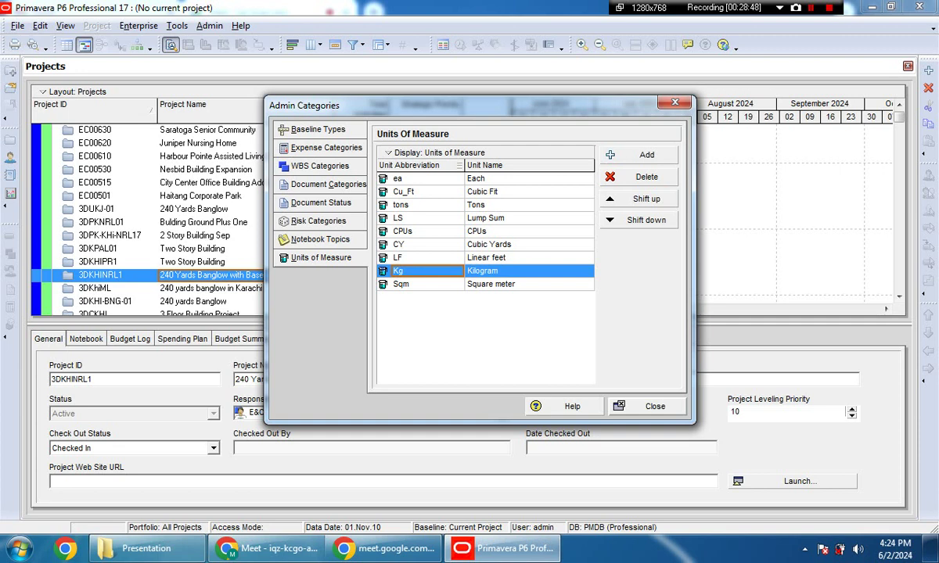
pyautogui.click(655, 406)
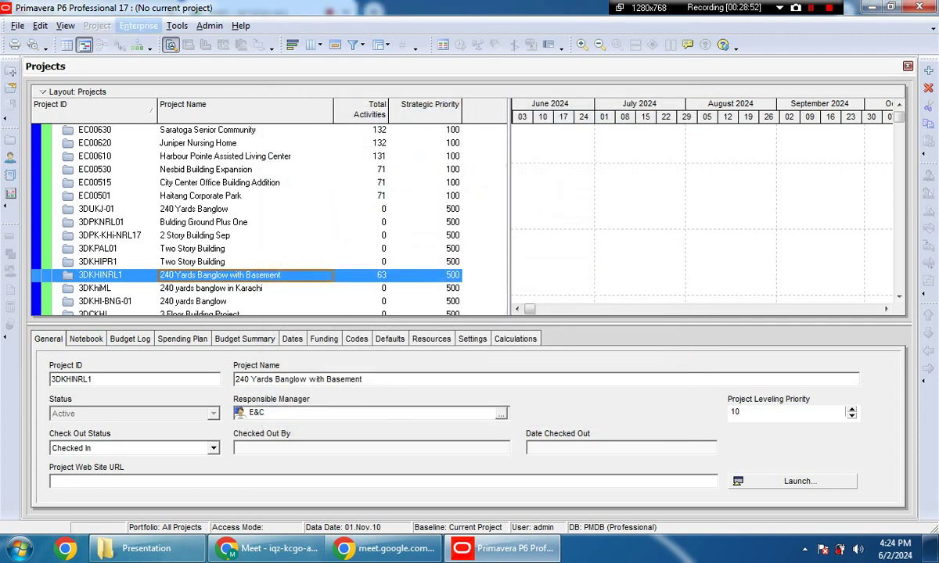
pyautogui.click(209, 25)
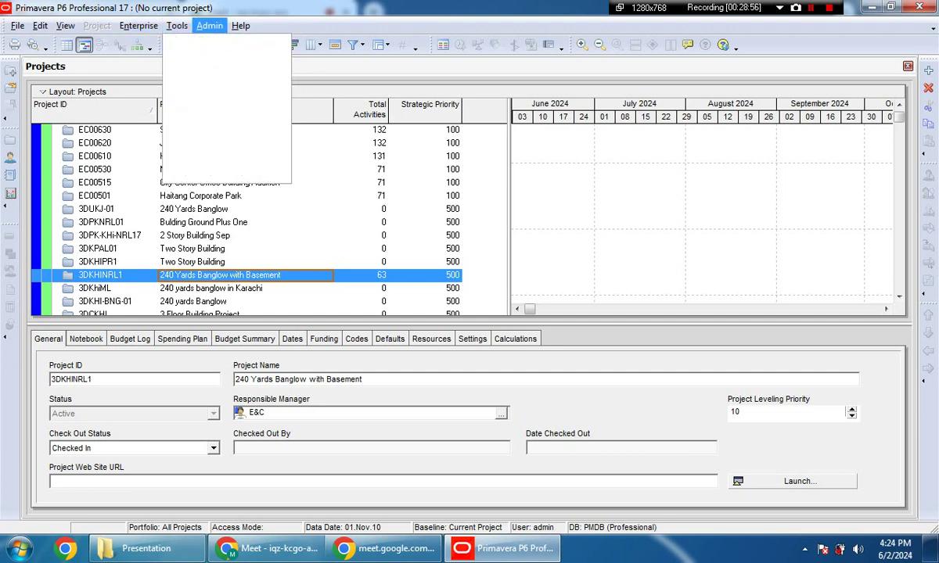
pyautogui.moveTo(138, 25)
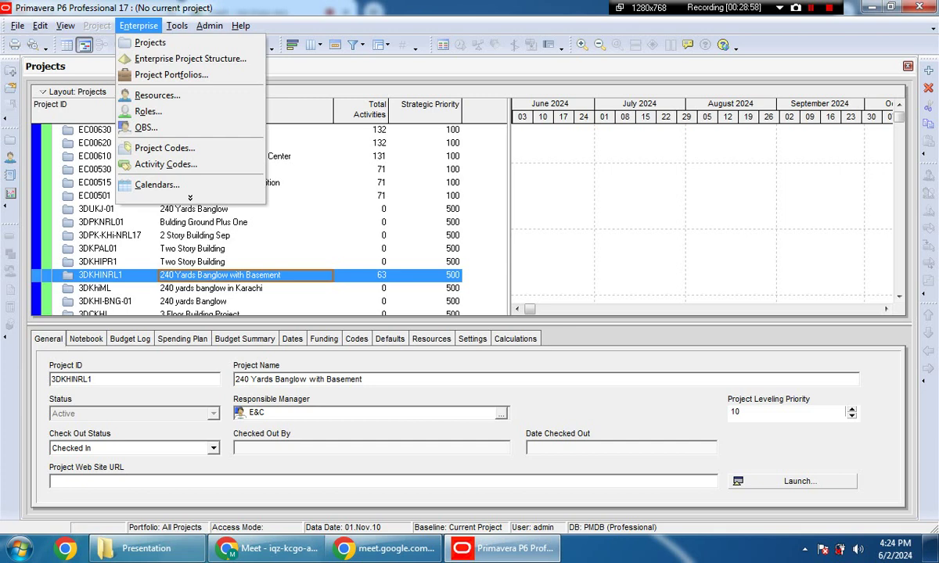
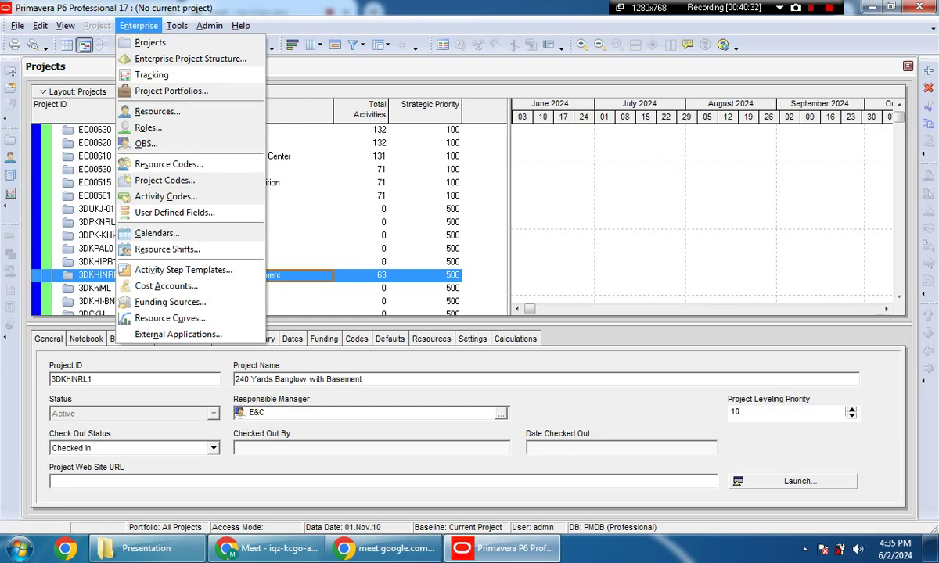
pyautogui.press('Escape')
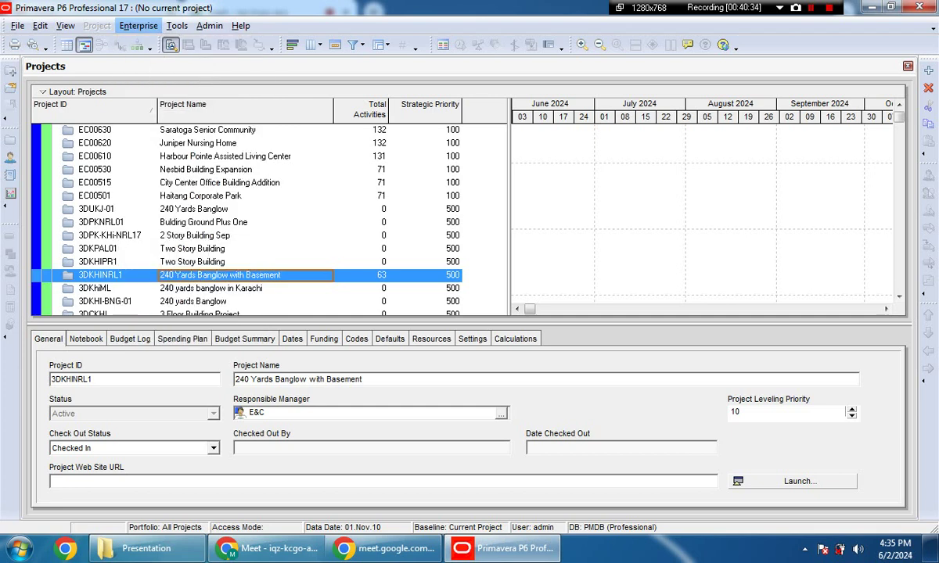
pyautogui.click(266, 548)
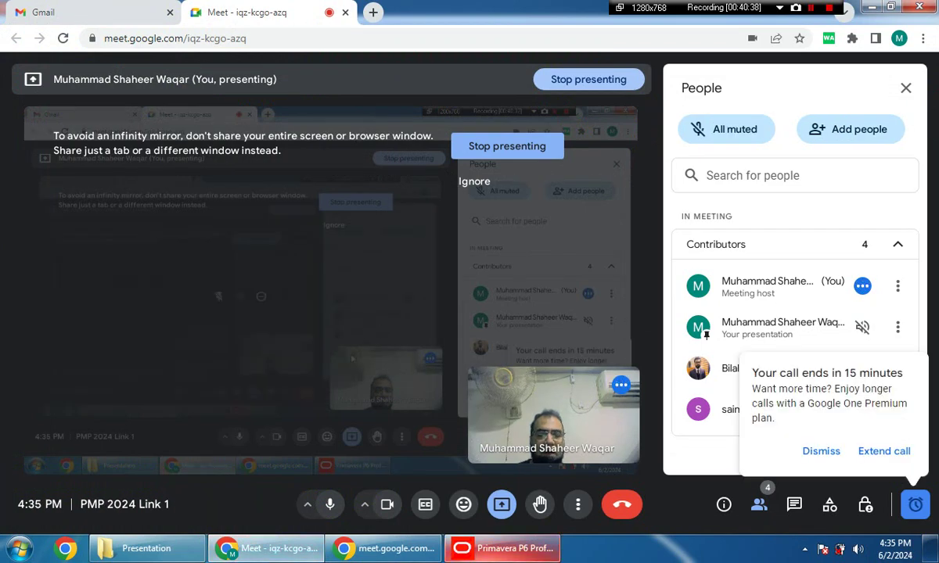
pyautogui.click(505, 549)
pyautogui.click(139, 25)
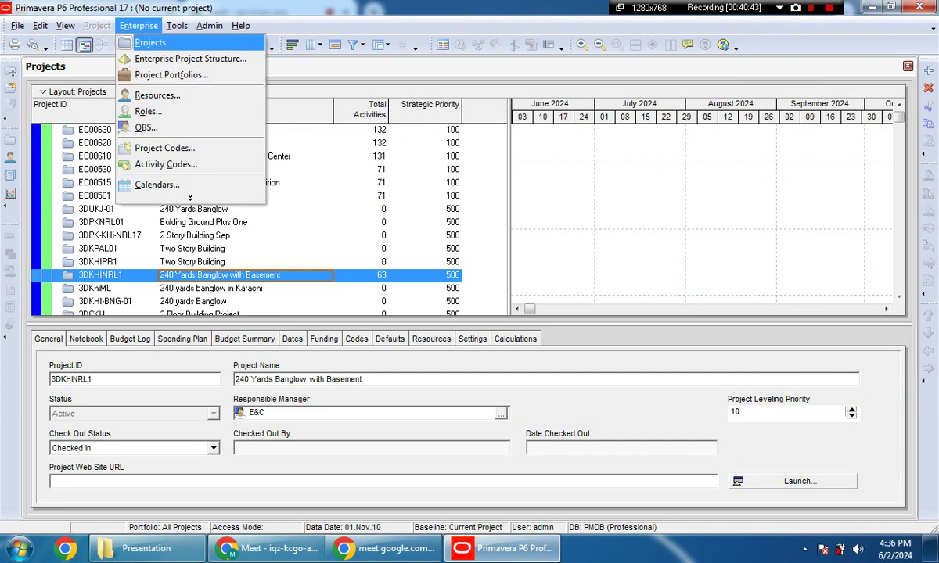
pyautogui.click(191, 198)
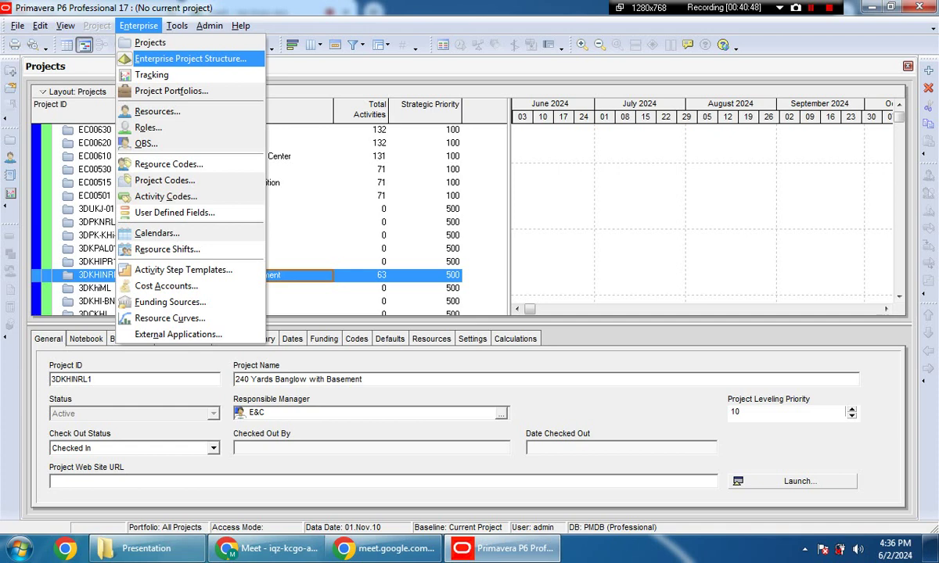
pyautogui.click(266, 548)
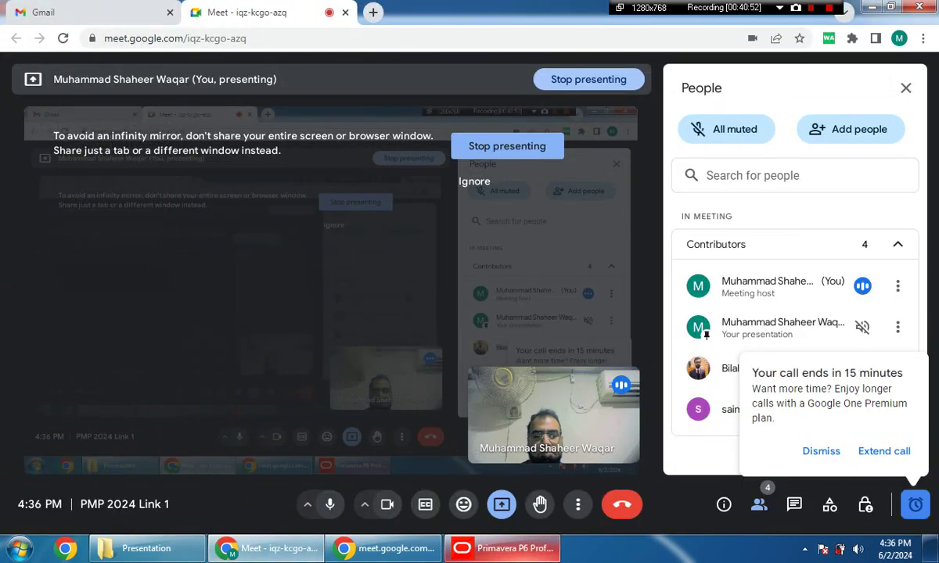
pyautogui.click(505, 549)
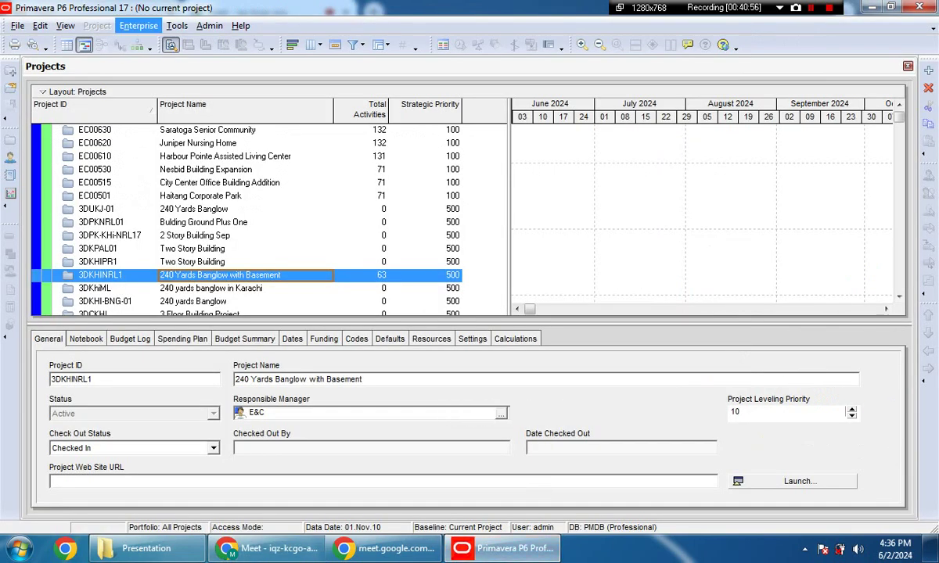
# Step: Open the Enterprise Project Structure and look through its nodes, including Engineering & Construction and Energy Services
pyautogui.click(139, 25)
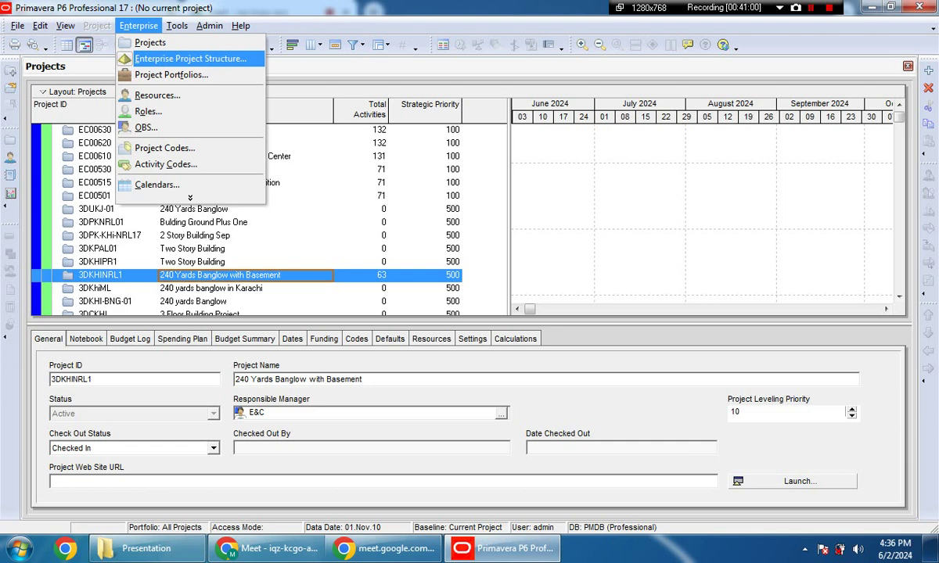
pyautogui.click(190, 58)
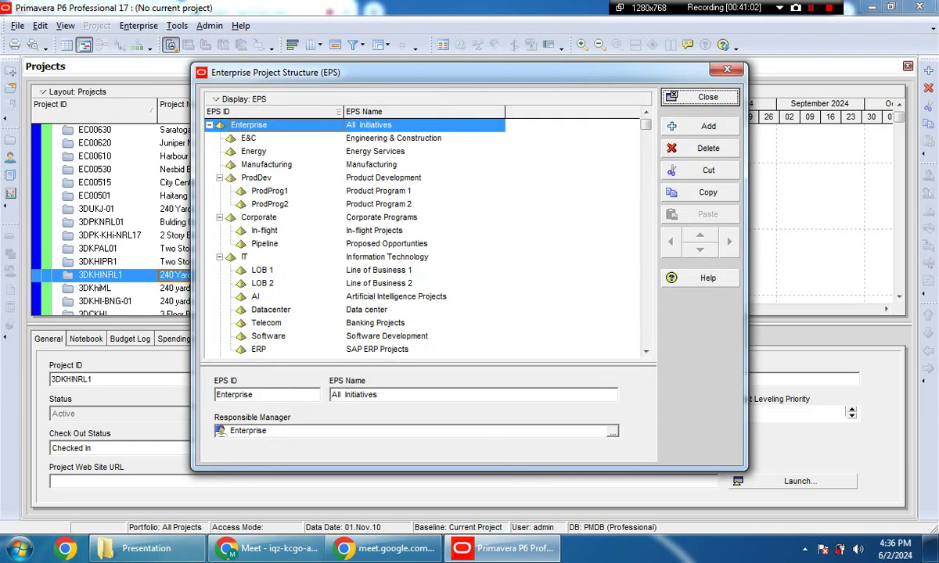
pyautogui.moveTo(462, 72)
pyautogui.mouseDown()
pyautogui.moveTo(479, 70)
pyautogui.moveTo(450, 70)
pyautogui.mouseUp()
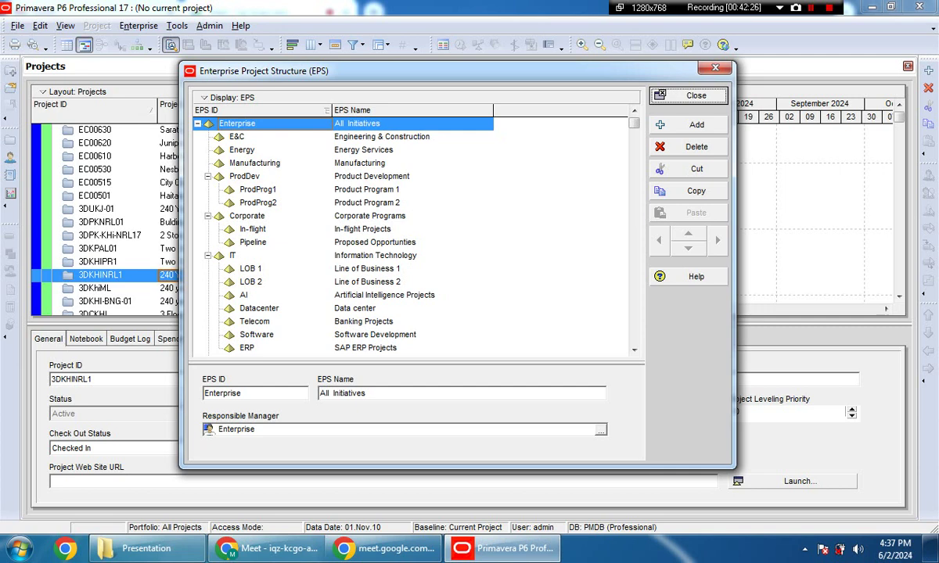
pyautogui.moveTo(444, 71); pyautogui.dragTo(426, 63)
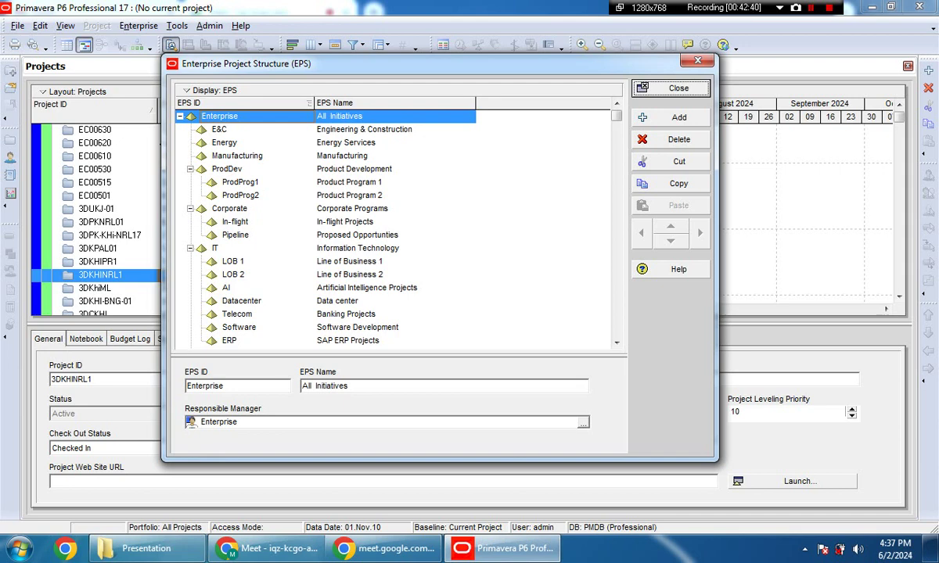
pyautogui.click(262, 129)
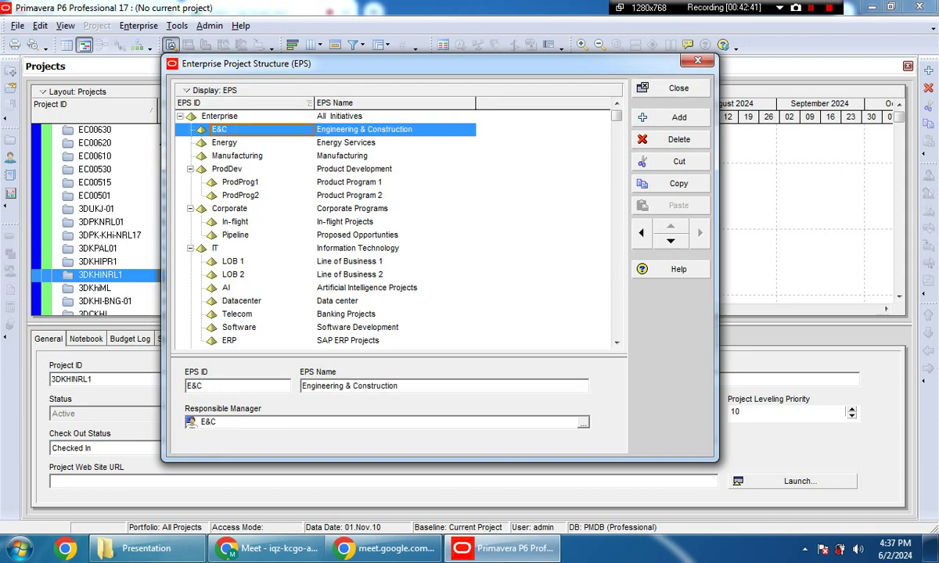
pyautogui.click(394, 143)
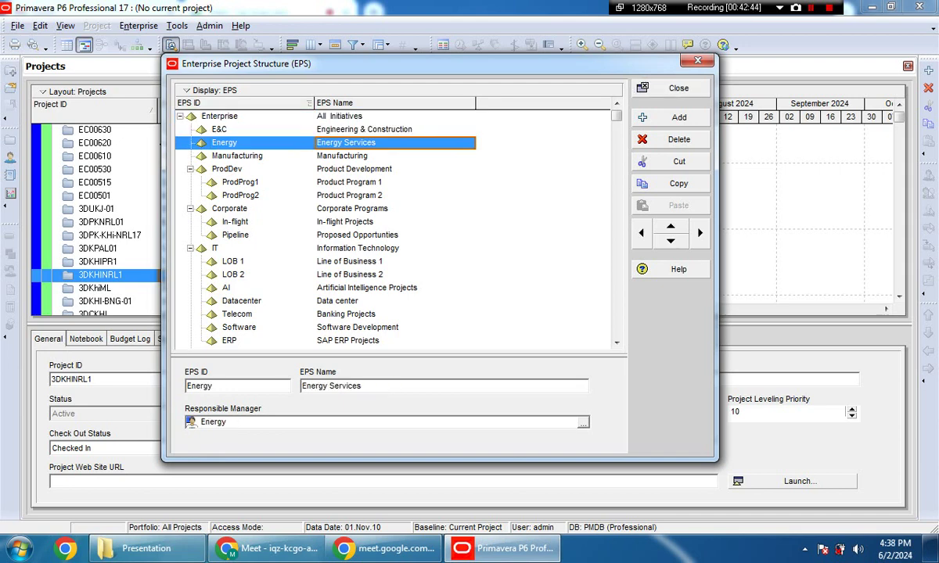
pyautogui.scroll(-1, 394, 226)
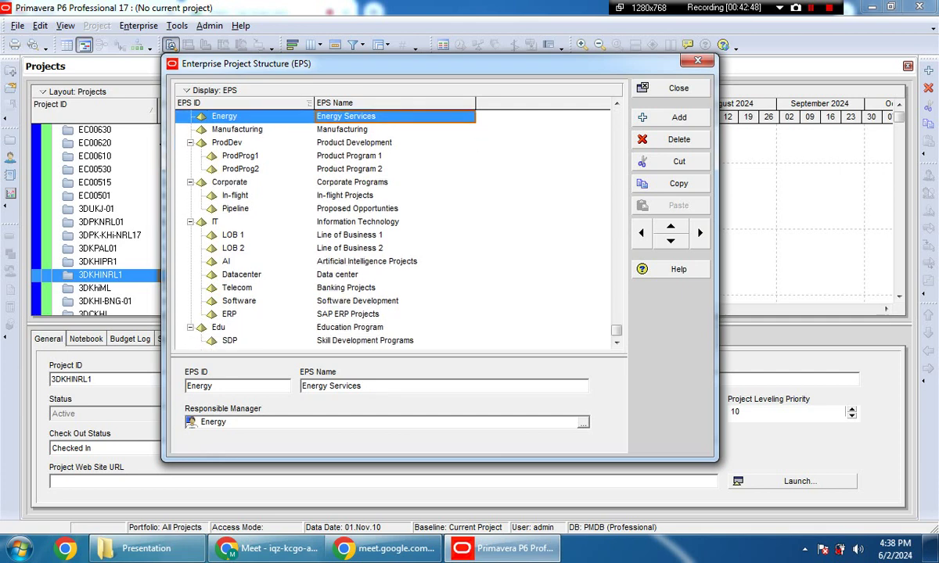
# Step: Examine the Education Program and Information Technology branches, including Skill Development Programs, Data center, Software Development and Line of Business 2
pyautogui.click(219, 327)
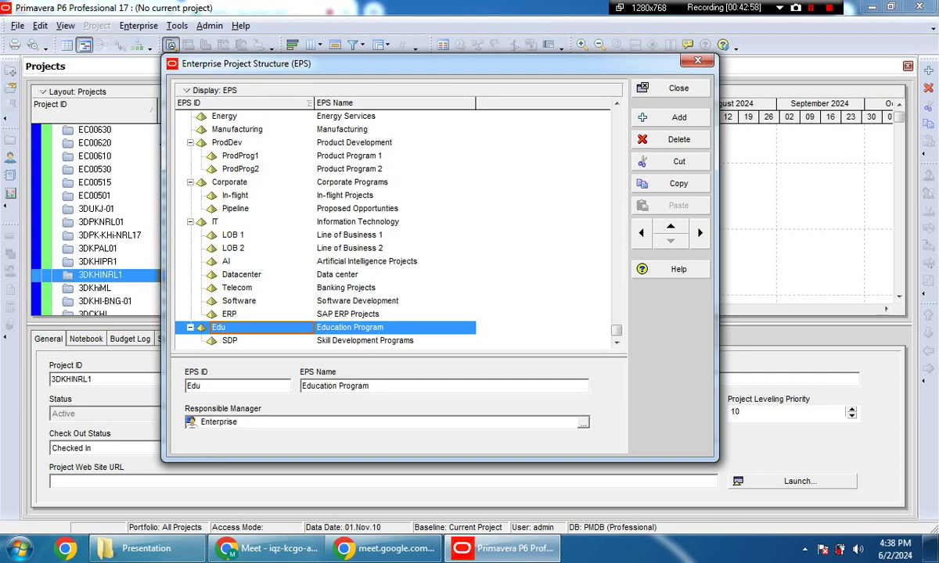
pyautogui.click(229, 340)
pyautogui.click(218, 327)
pyautogui.click(241, 274)
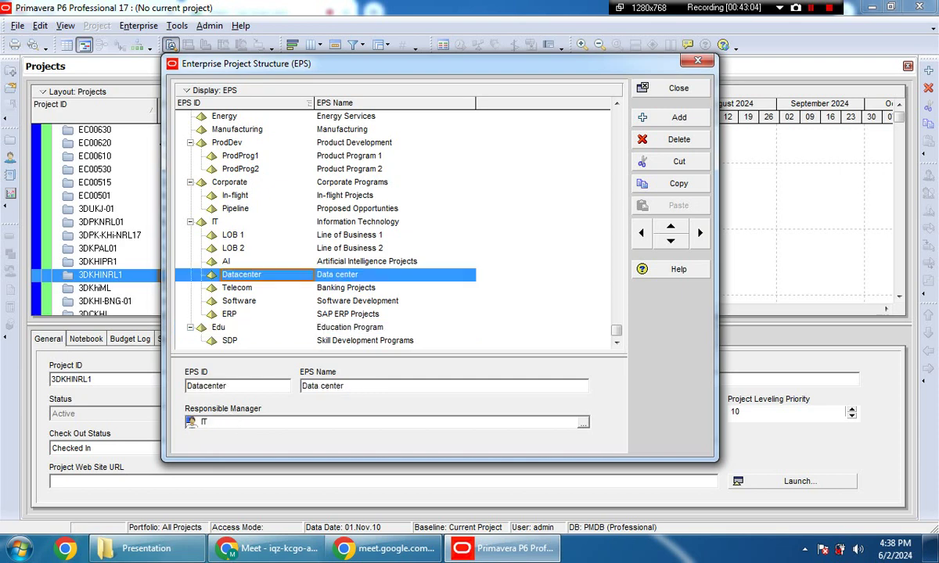
pyautogui.click(237, 287)
pyautogui.click(239, 301)
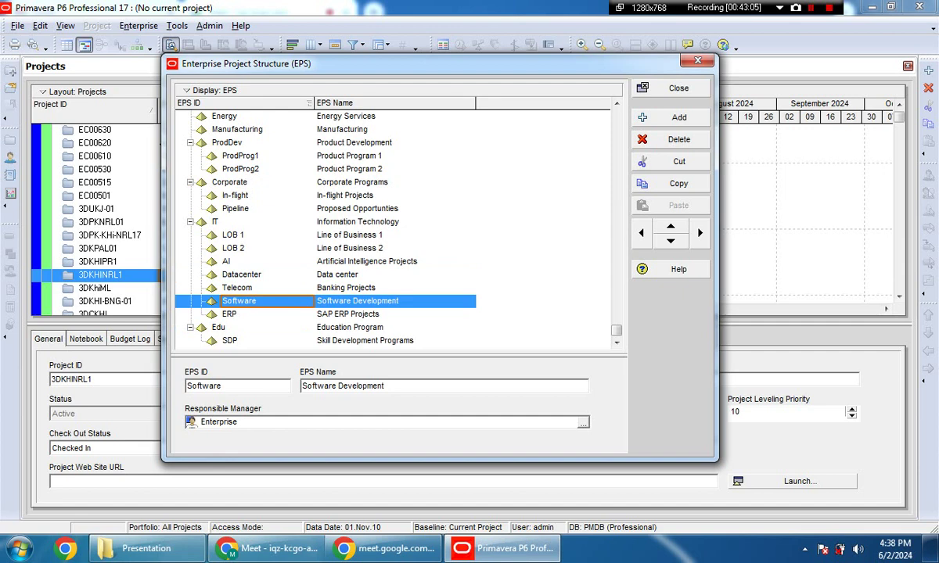
pyautogui.click(215, 221)
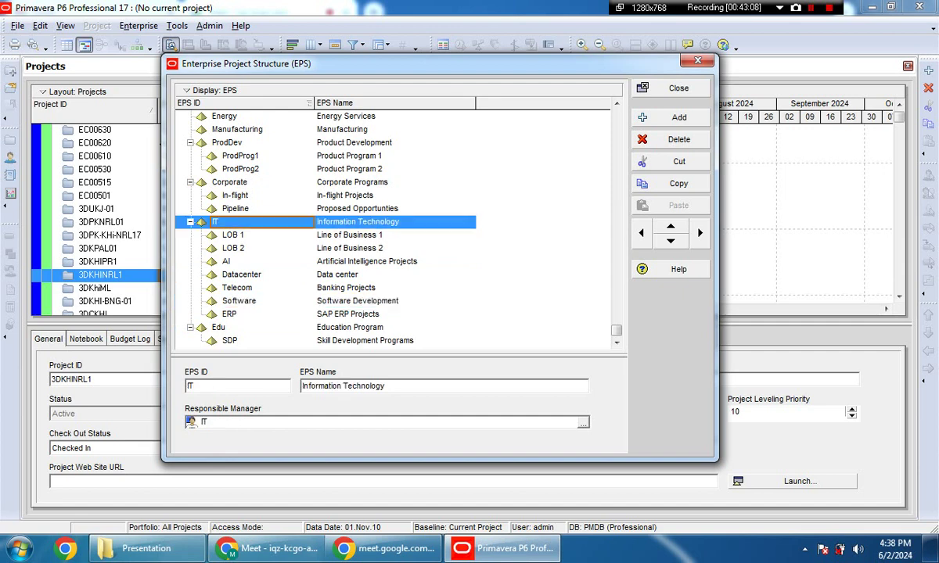
pyautogui.click(388, 248)
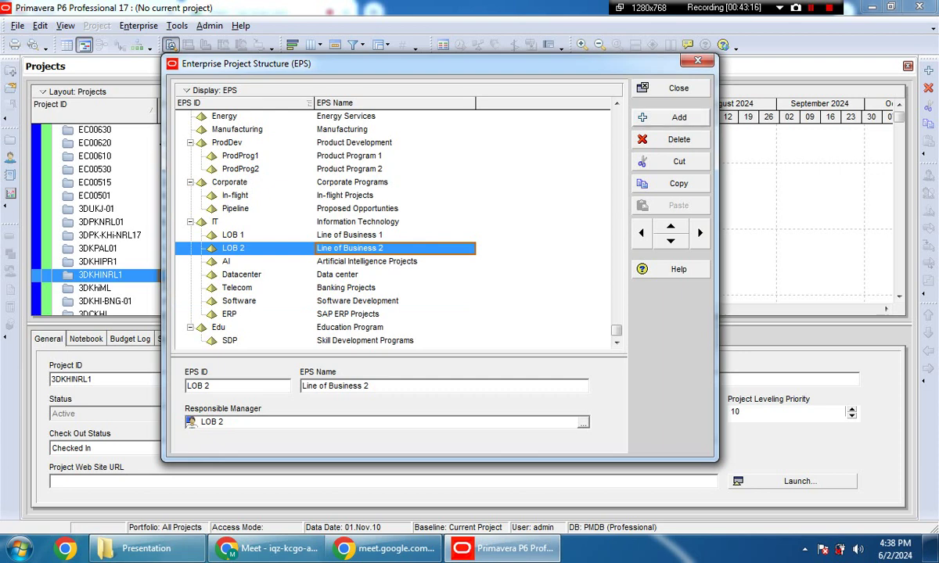
# Step: Add an EPS node named School Projects under Education Program, directly below Skill Development Programs
pyautogui.click(365, 340)
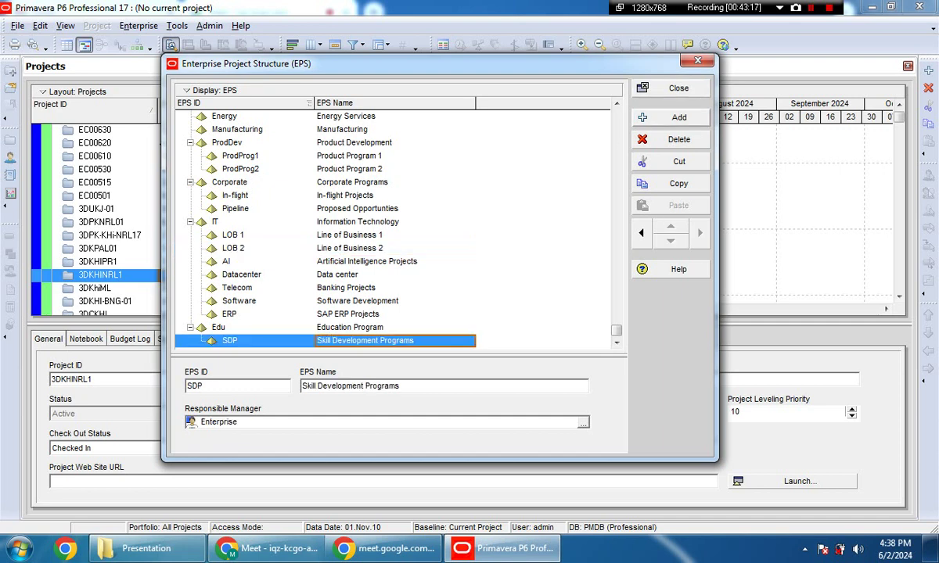
pyautogui.click(670, 117)
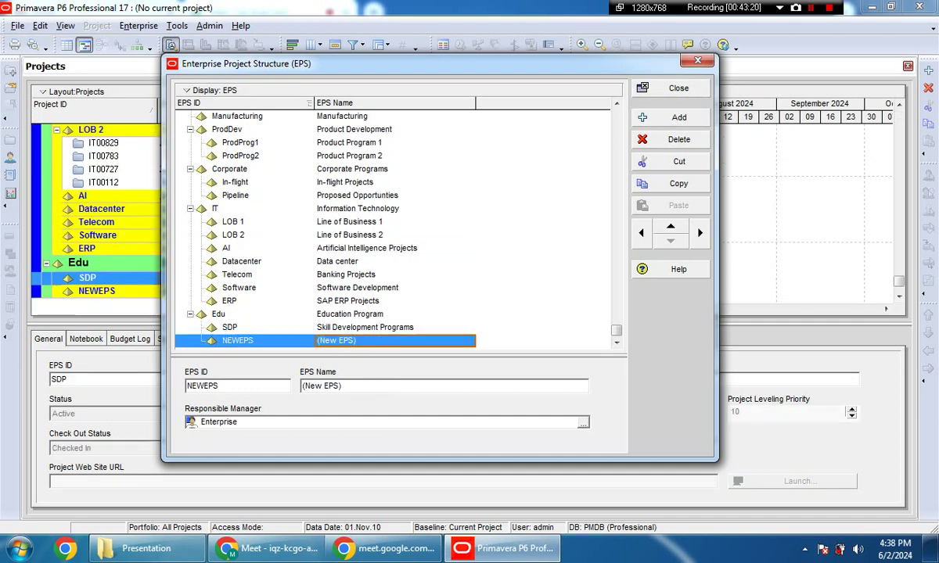
pyautogui.click(353, 341)
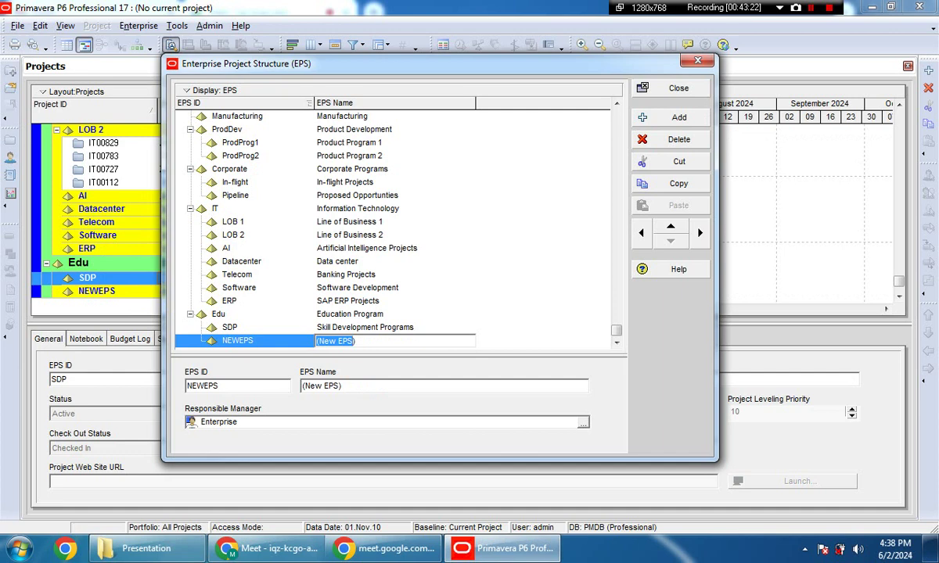
pyautogui.write('School Projects')
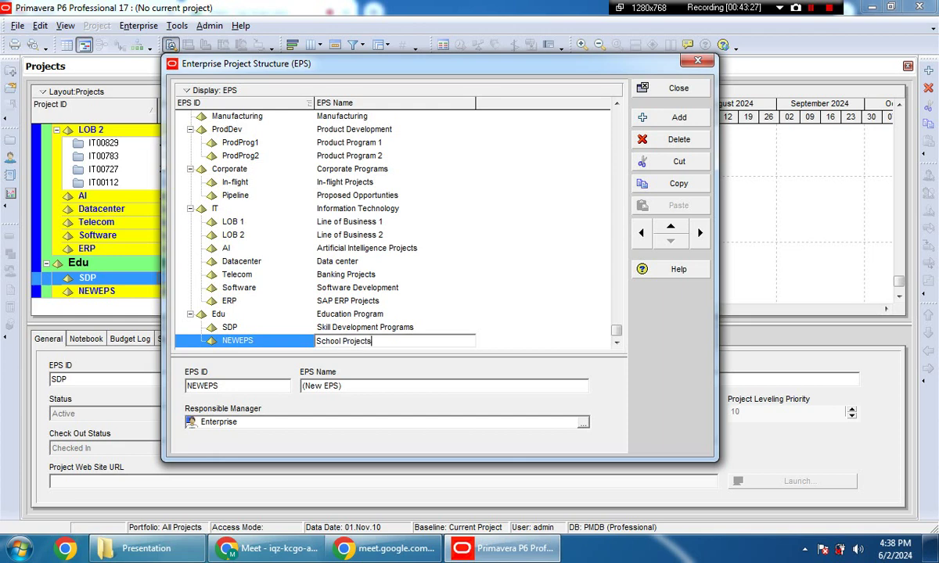
pyautogui.press('Return')
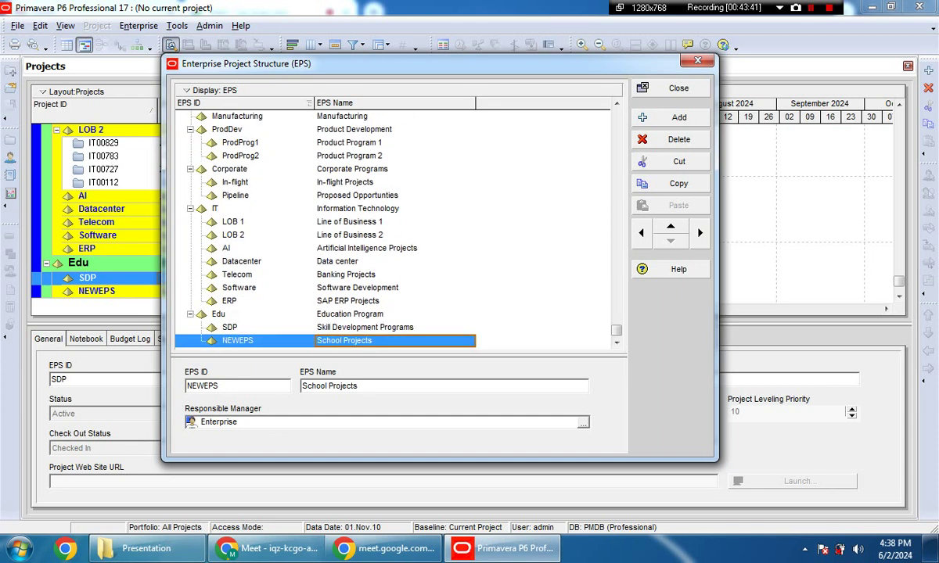
# Step: Set the Skill Development Programs node's EPS ID to P and close the Enterprise Project Structure
pyautogui.click(237, 340)
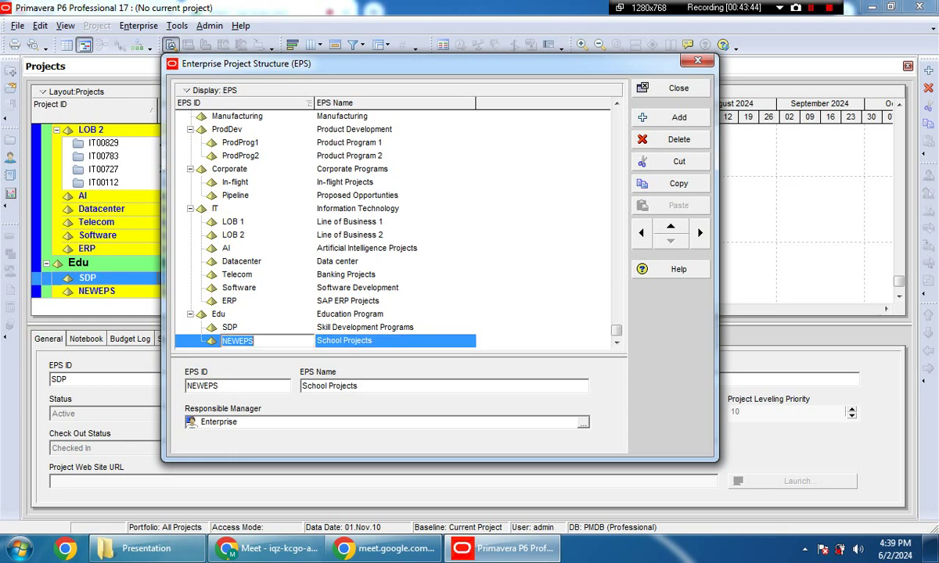
pyautogui.click(229, 327)
pyautogui.write('P')
pyautogui.press('Return')
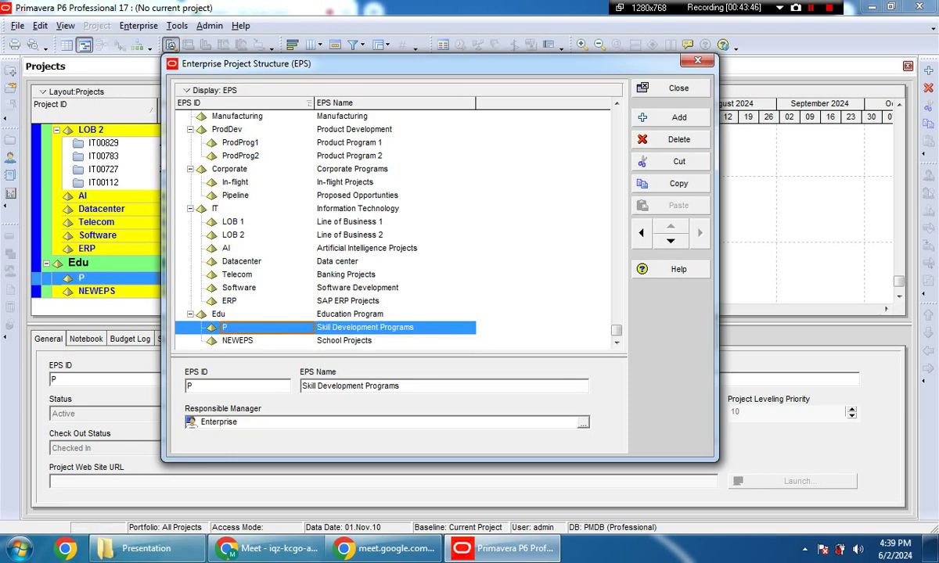
pyautogui.press('Escape')
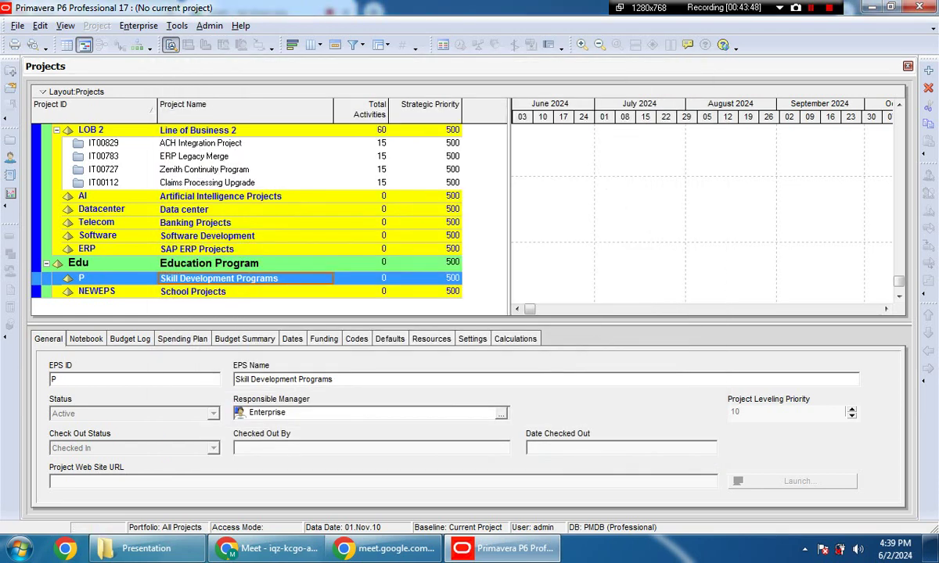
# Step: Reopen the Enterprise Project Structure and set the EPS ID of Skill Development Programs to SDC
pyautogui.click(137, 25)
pyautogui.click(178, 57)
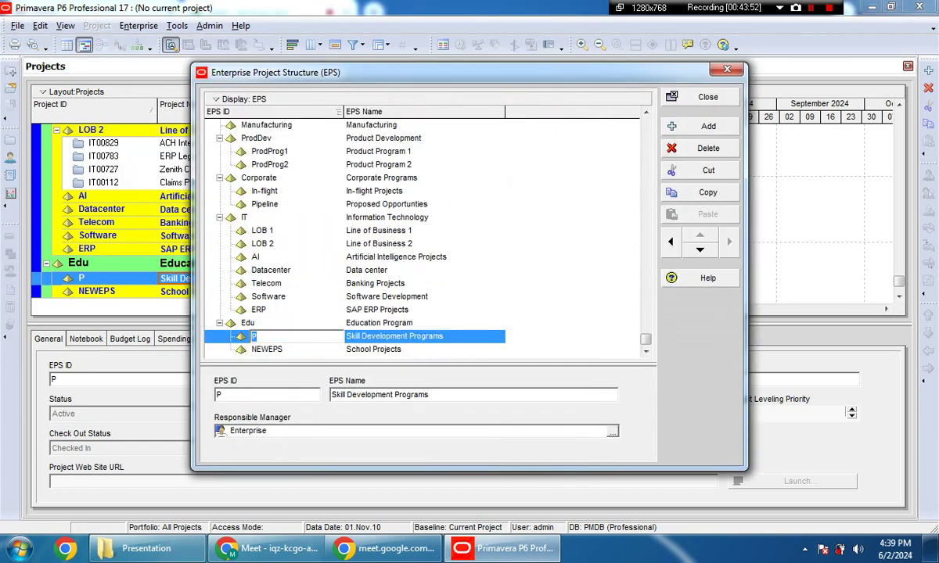
pyautogui.write('SDC')
pyautogui.press('Return')
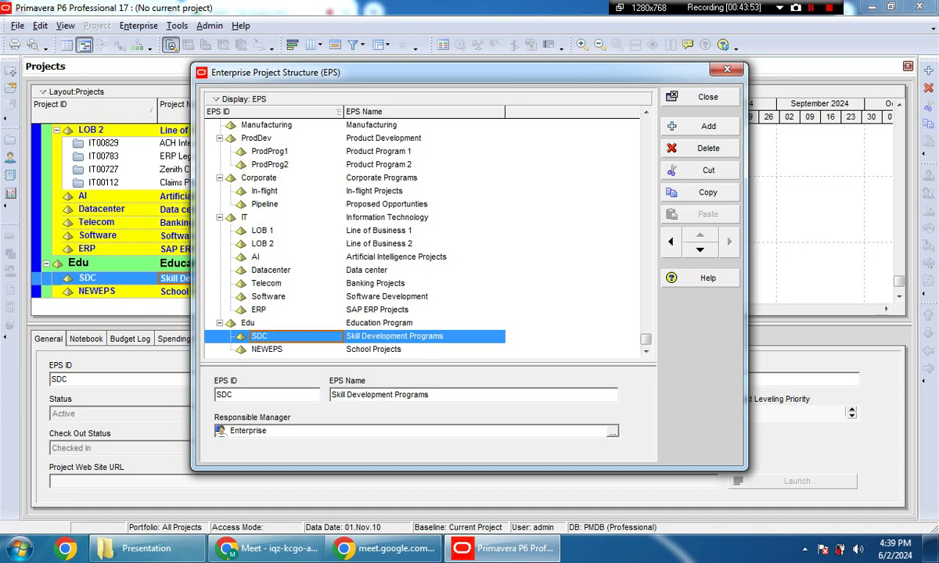
# Step: Set the EPS ID of the School Projects node to SP
pyautogui.click(266, 349)
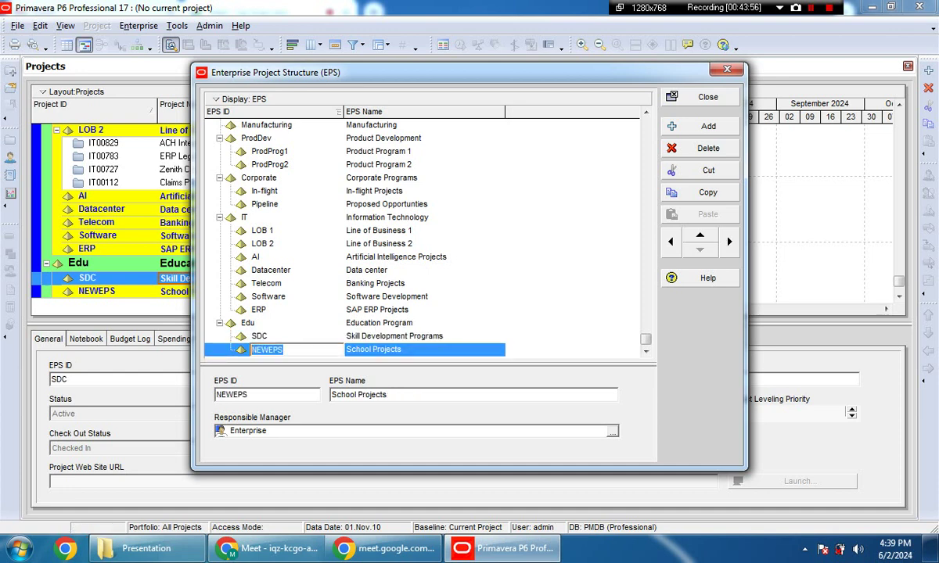
pyautogui.write('SP')
pyautogui.press('Return')
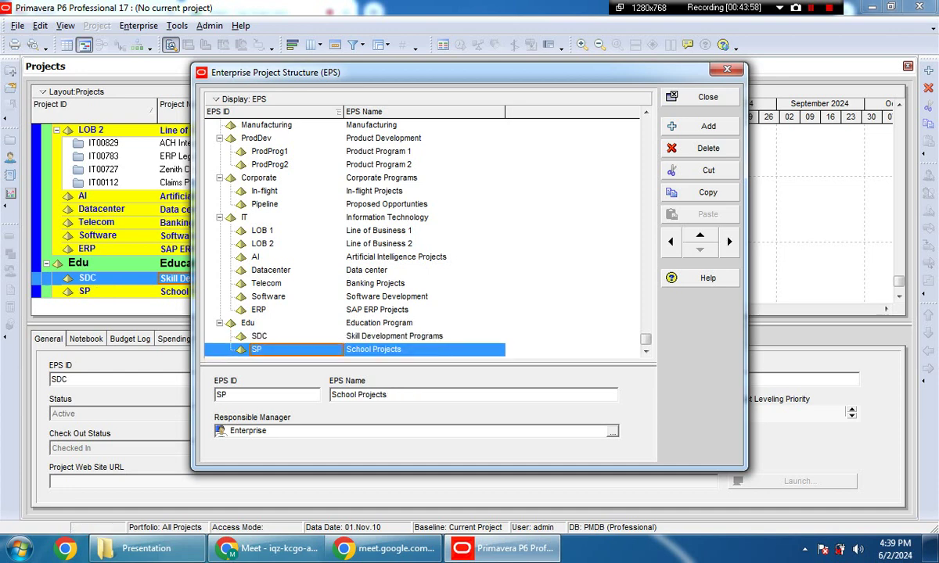
# Step: Extend the EPS ID of Skill Development Programs to SDCP
pyautogui.click(267, 335)
pyautogui.click(270, 335)
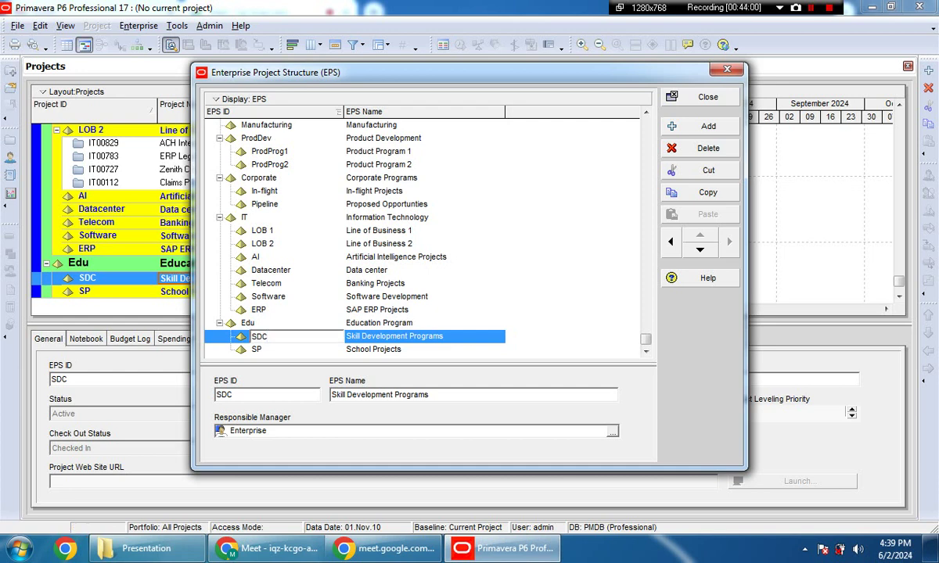
pyautogui.write('P')
pyautogui.press('Return')
pyautogui.press('Return')
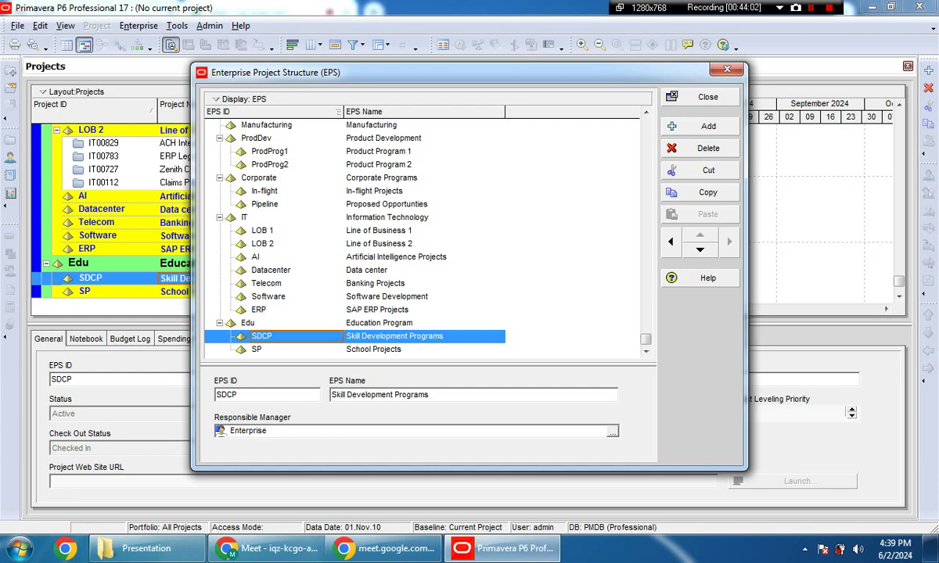
# Step: Look over the Manufacturing, Product Program 2, Proposed Opportunties and Line of Business 2 nodes, and close the Enterprise Project Structure
pyautogui.scroll(2, 423, 235)
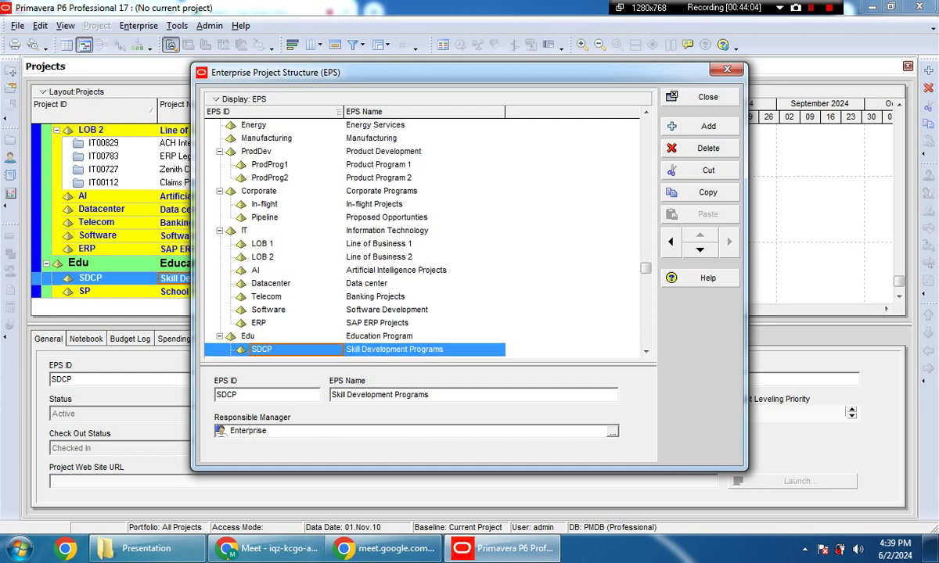
pyautogui.click(266, 138)
pyautogui.click(266, 164)
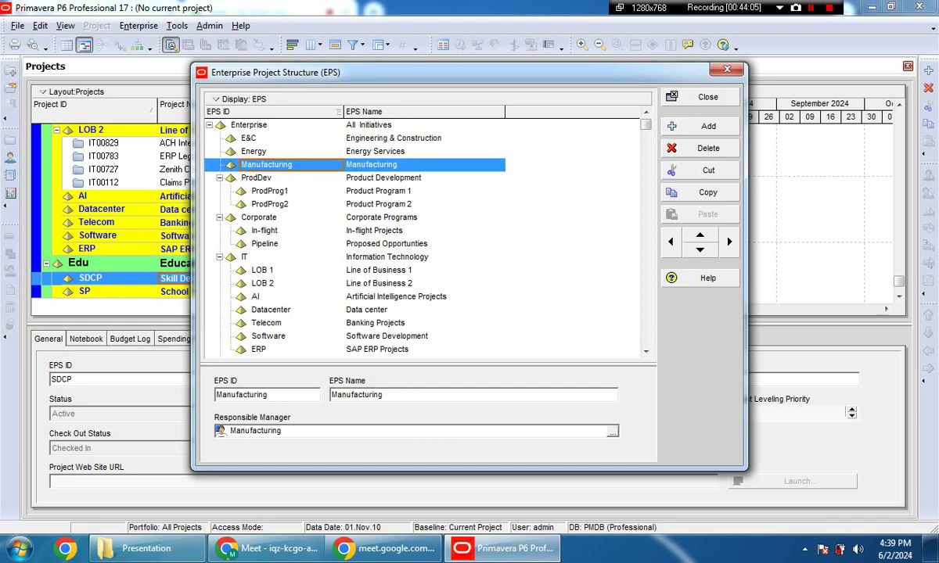
pyautogui.click(270, 204)
pyautogui.click(264, 243)
pyautogui.click(263, 283)
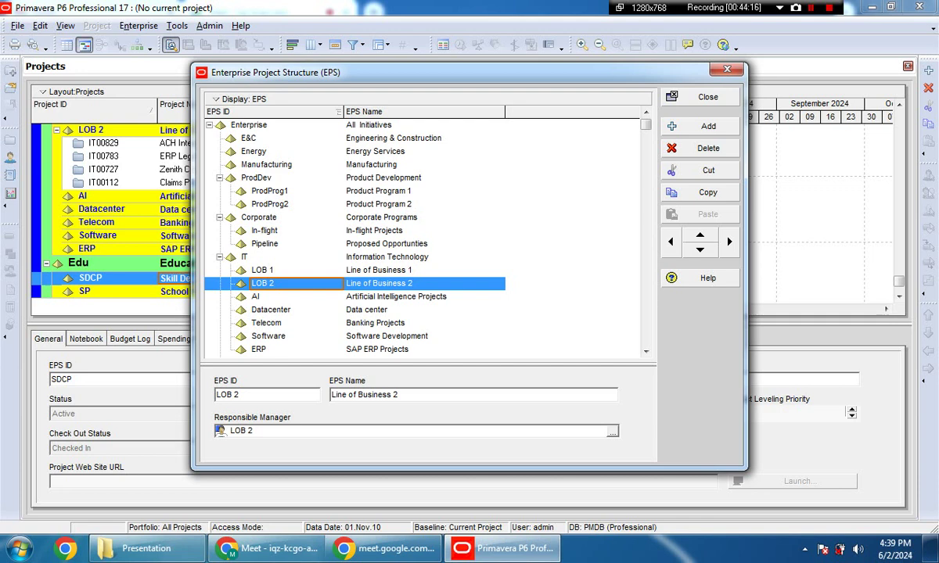
pyautogui.click(701, 96)
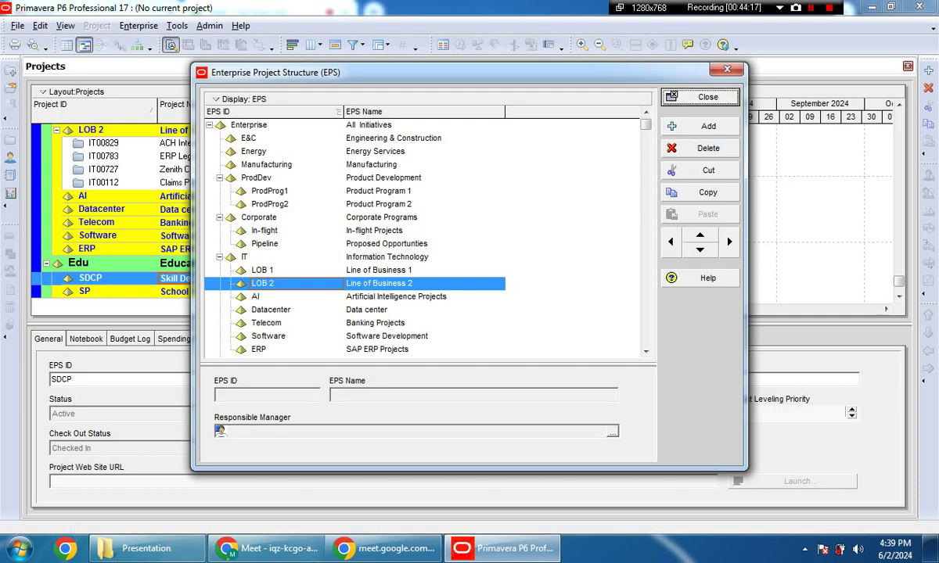
# Step: Open the Project Portfolios and select the Corporate Projects portfolio under Global Portfolios
pyautogui.hotkey('alt', 'n')
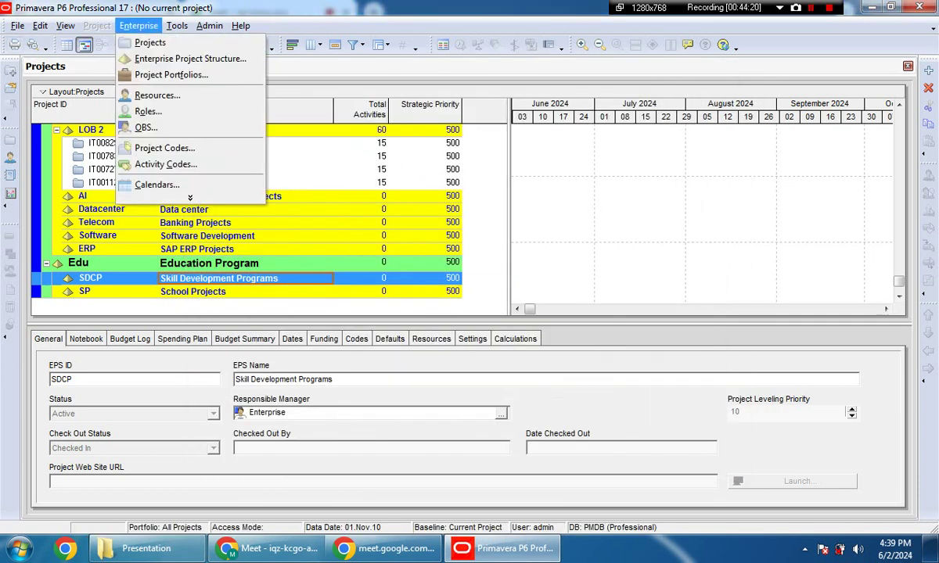
pyautogui.press('Down')
pyautogui.press('Down')
pyautogui.press('Down')
pyautogui.press('Return')
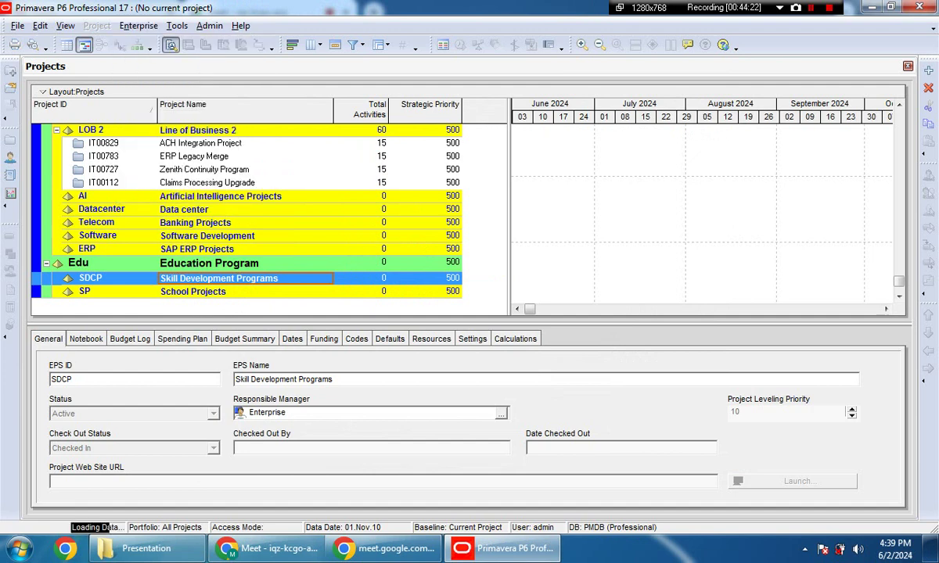
pyautogui.click(318, 158)
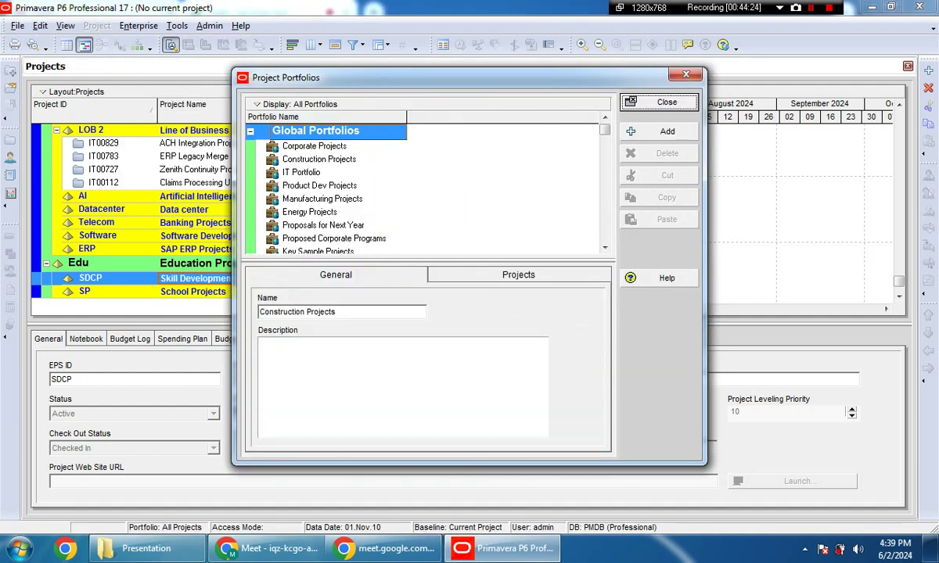
pyautogui.click(314, 145)
pyautogui.scroll(-1, 326, 188)
pyautogui.scroll(1, 325, 188)
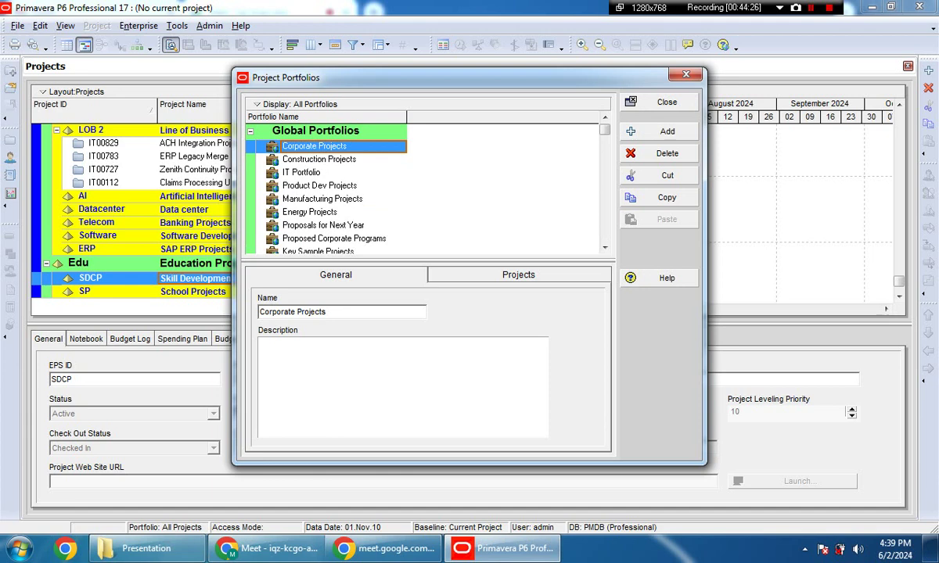
# Step: Go through the remaining global portfolios one by one down to the Education user portfolio
pyautogui.press('Down')
pyautogui.press('Down')
pyautogui.press('Down')
pyautogui.press('Down')
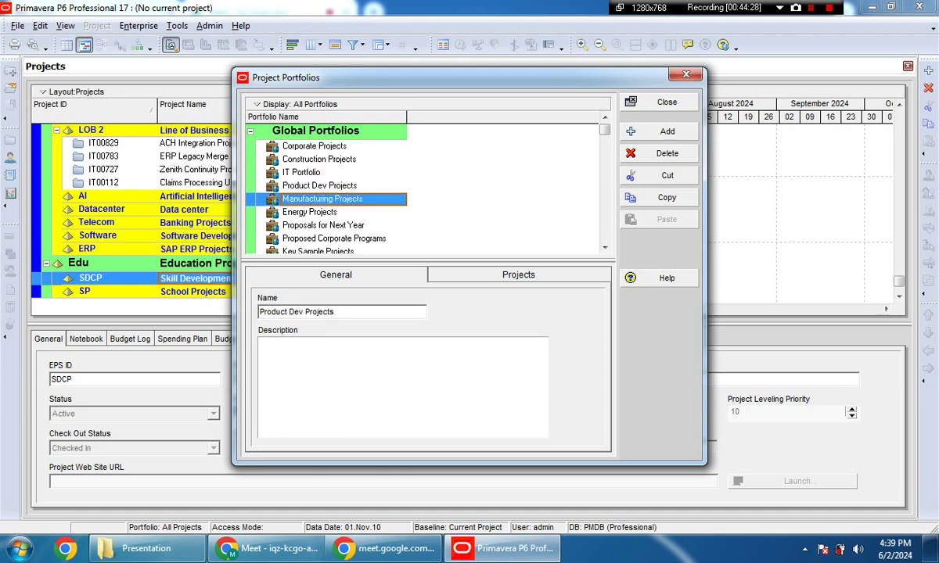
pyautogui.press('Down')
pyautogui.press('Down')
pyautogui.press('Down')
pyautogui.press('Down')
pyautogui.press('Down')
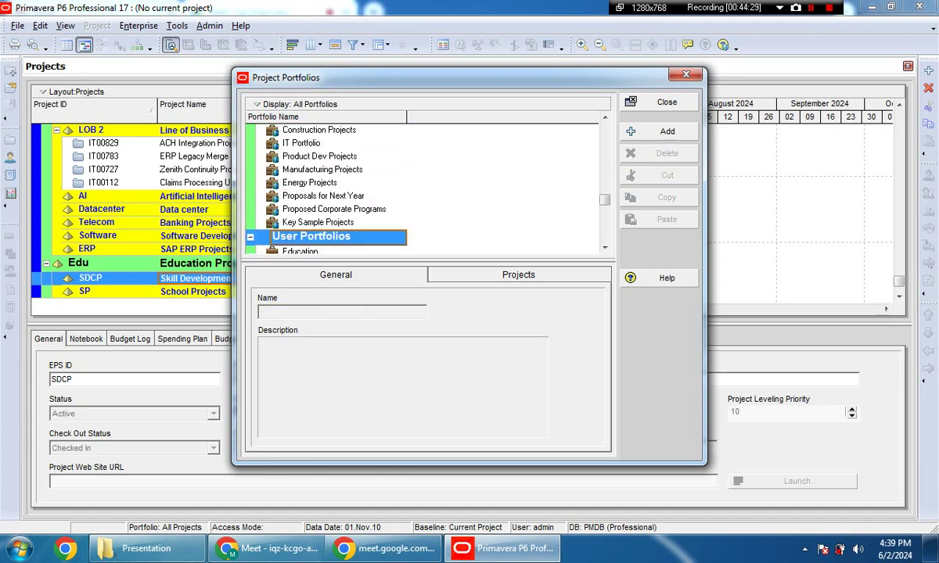
pyautogui.press('Down')
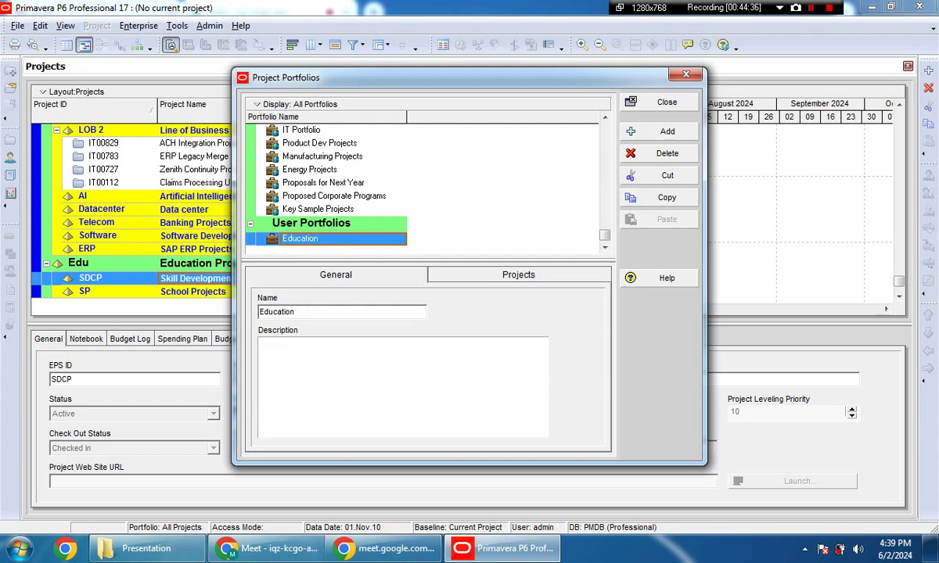
# Step: Review the portfolios again from Corporate Projects to Manufacturing Projects, check Education, and close the Project Portfolios
pyautogui.scroll(2, 427, 188)
pyautogui.scroll(-1, 427, 187)
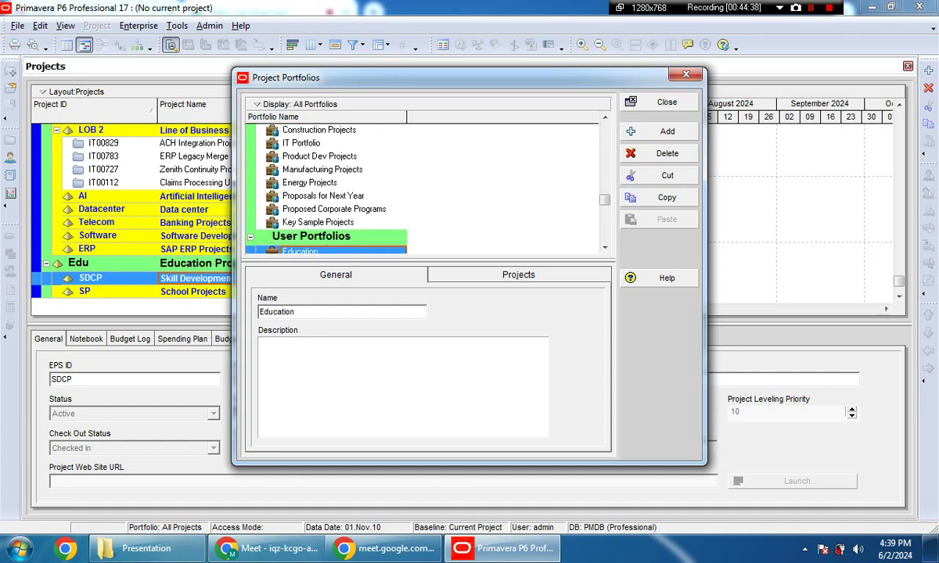
pyautogui.scroll(1, 427, 187)
pyautogui.click(313, 146)
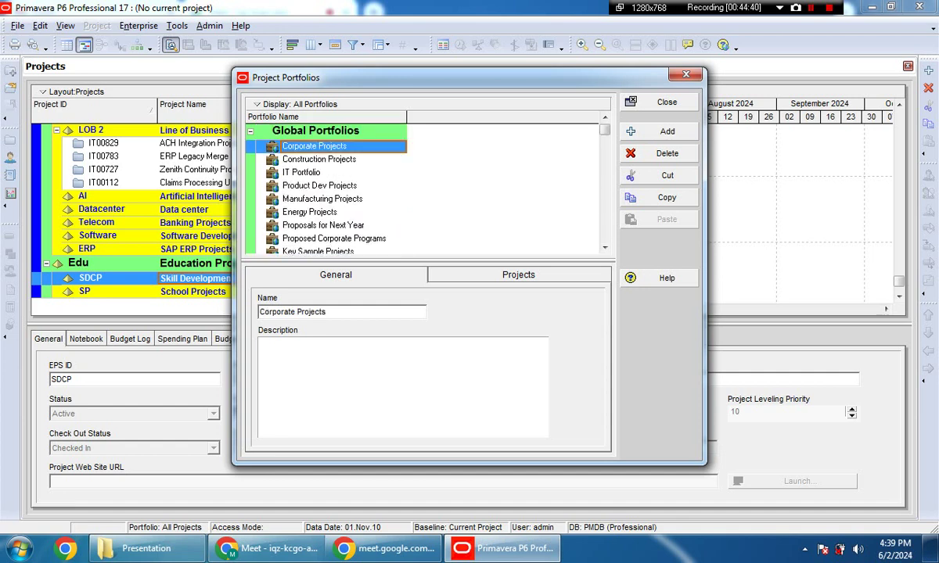
pyautogui.press('Down')
pyautogui.press('Down')
pyautogui.press('Down')
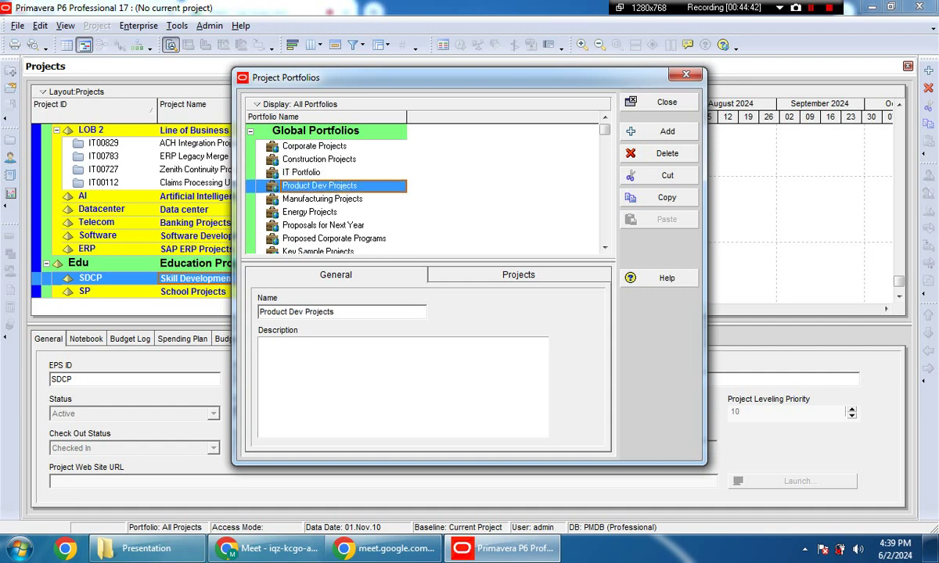
pyautogui.press('Down')
pyautogui.scroll(-2, 426, 188)
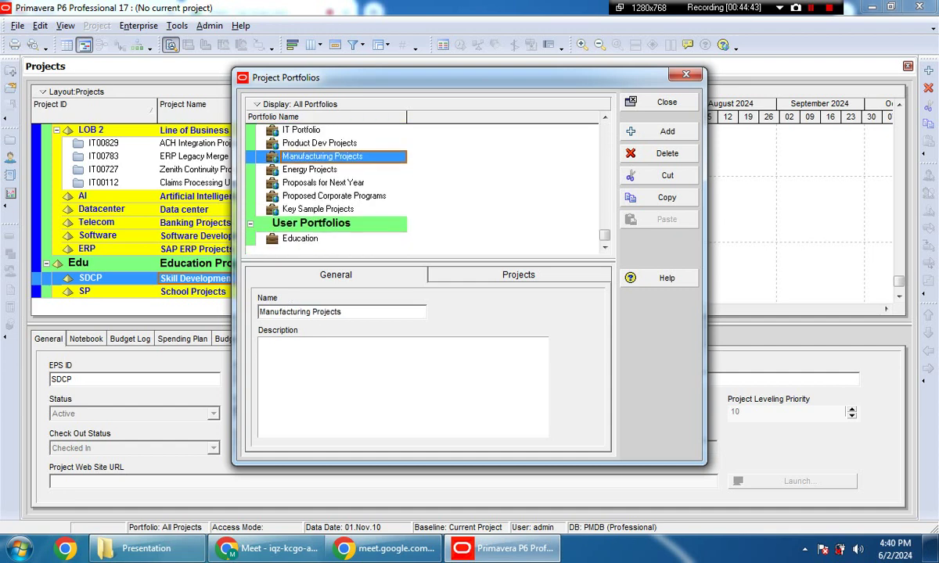
pyautogui.click(299, 238)
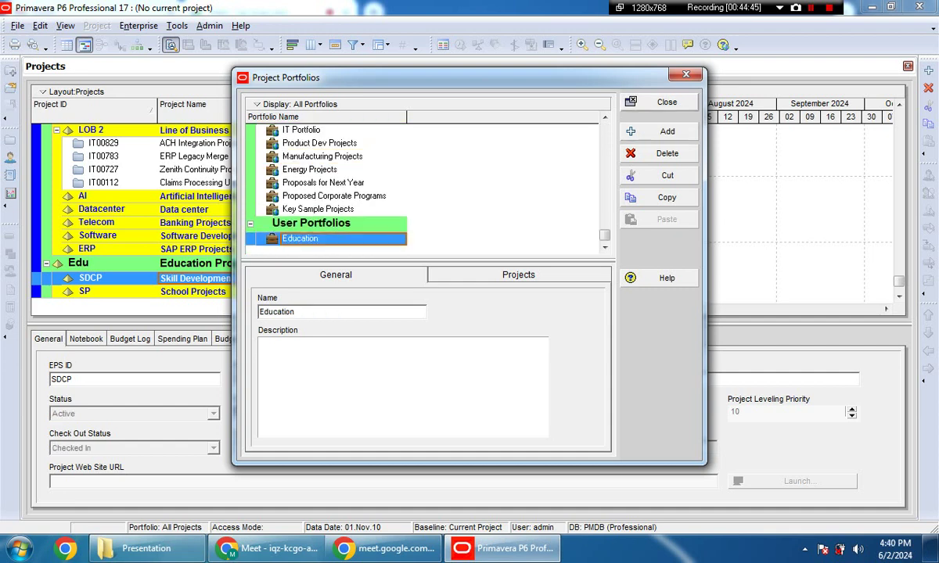
pyautogui.click(665, 101)
# Step: Open the Organizational Breakdown Structure and look over the OBS elements of the current EPS and projects, including Energy
pyautogui.click(139, 25)
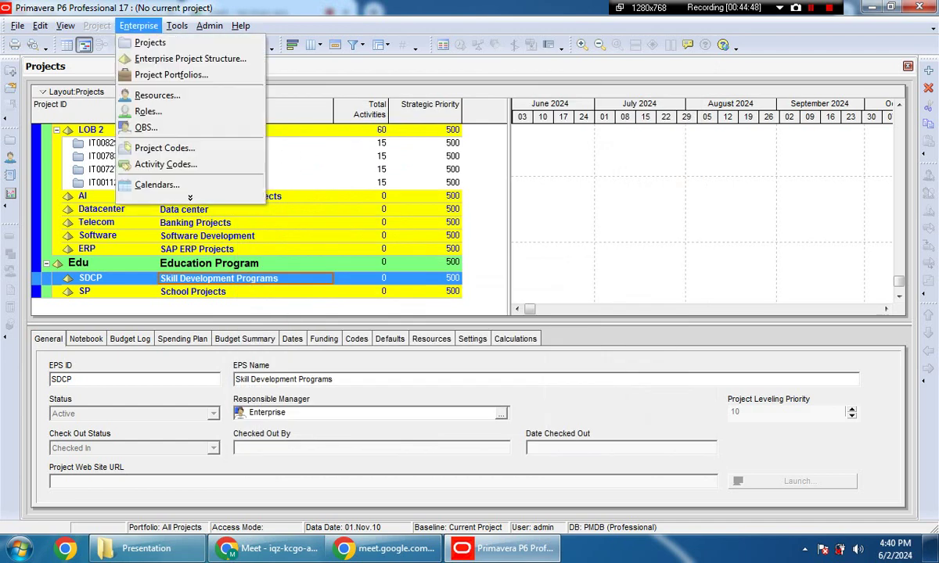
pyautogui.click(190, 197)
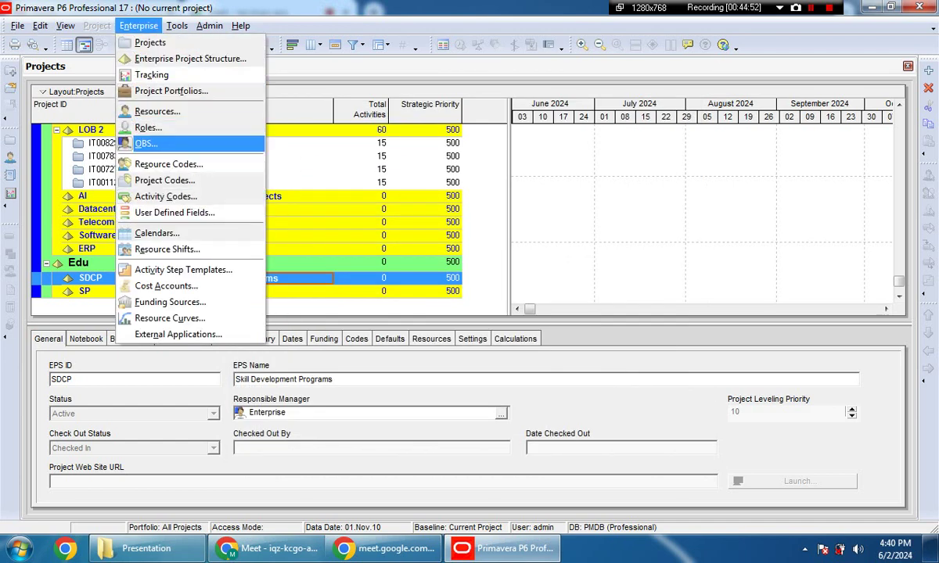
pyautogui.click(145, 143)
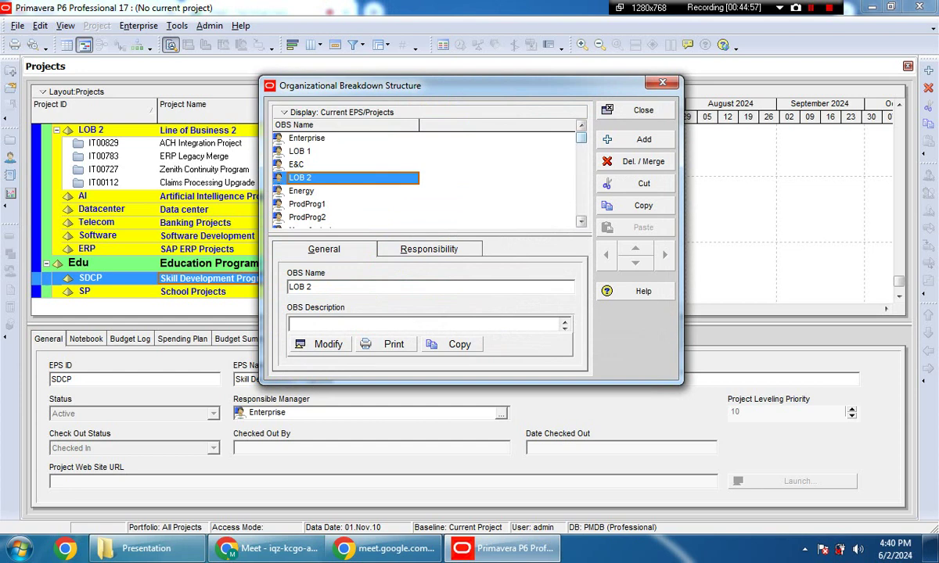
pyautogui.click(580, 221)
pyautogui.click(580, 221)
pyautogui.click(581, 221)
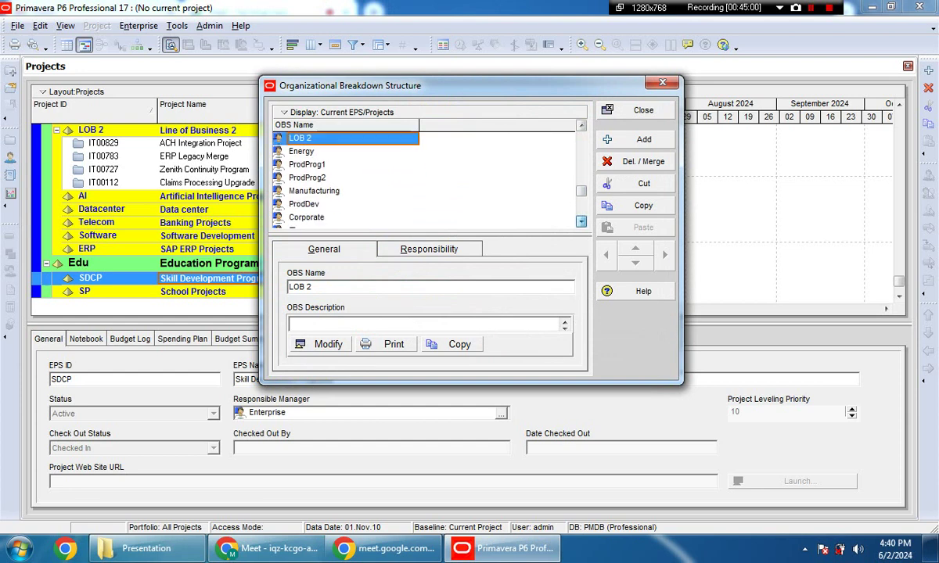
pyautogui.scroll(-1, 581, 222)
pyautogui.scroll(4, 545, 205)
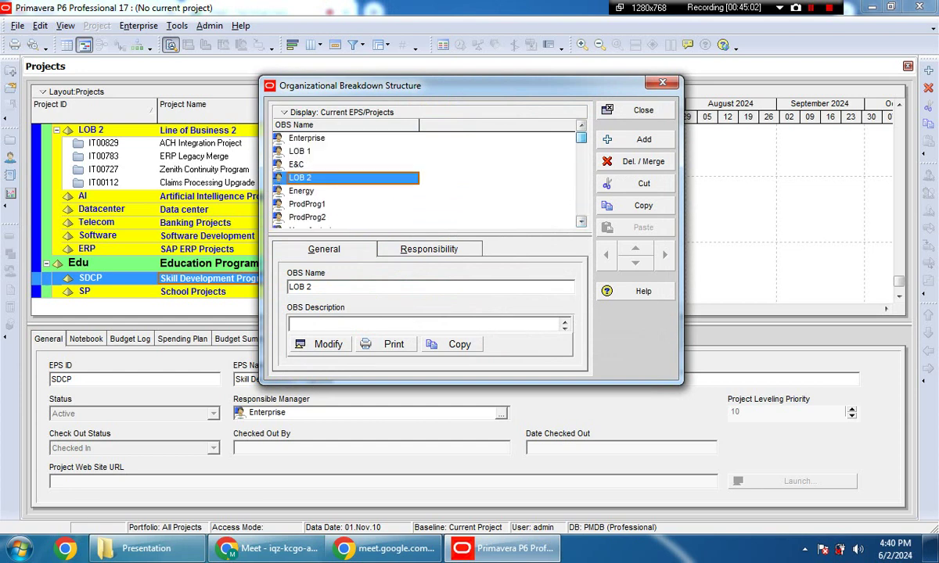
pyautogui.click(352, 191)
pyautogui.scroll(-2, 352, 191)
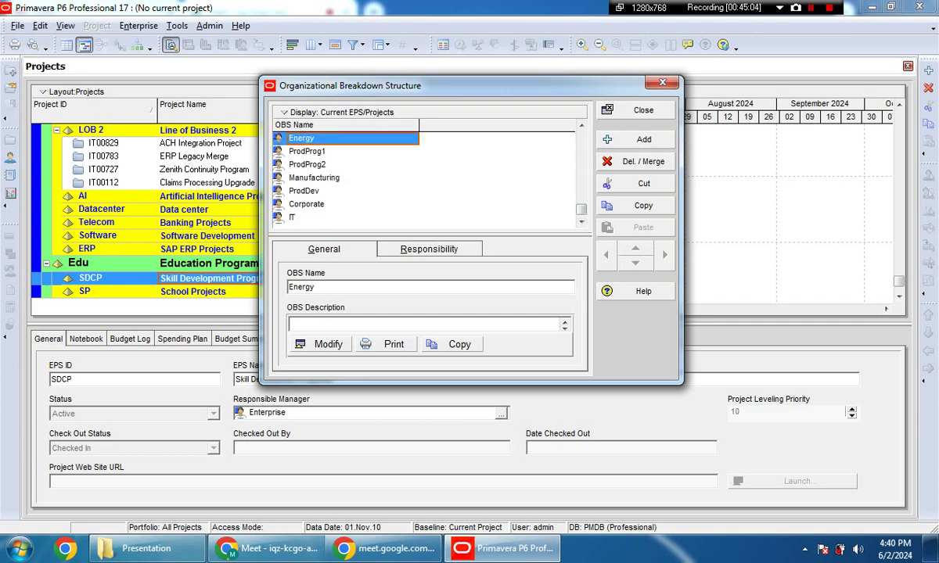
# Step: Add a new OBS element starting from IT, accepting the filter change to show all OBS elements
pyautogui.click(345, 216)
pyautogui.click(635, 139)
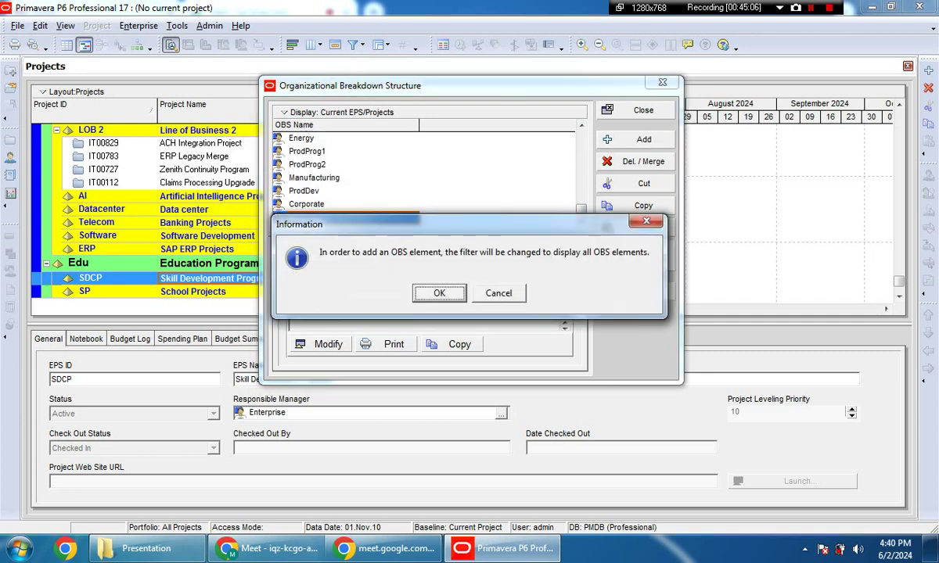
pyautogui.press('Return')
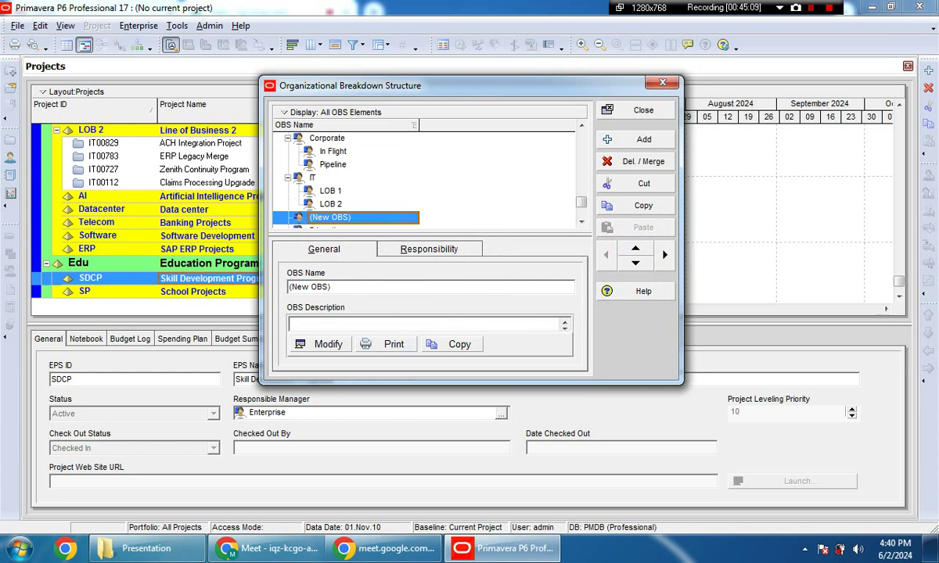
pyautogui.scroll(-1, 424, 179)
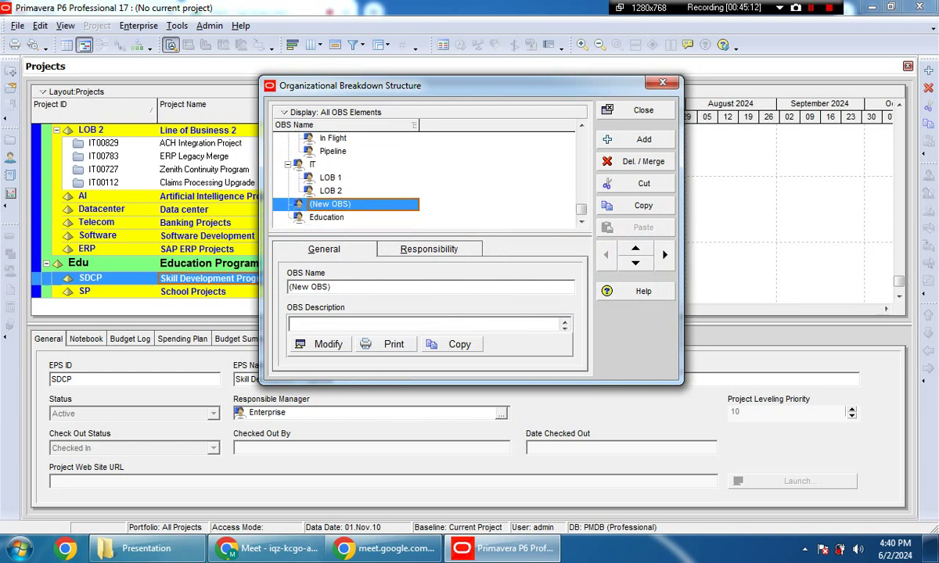
# Step: Name the new OBS element Aviation and close the Organizational Breakdown Structure
pyautogui.click(326, 217)
pyautogui.click(330, 204)
pyautogui.click(330, 204)
pyautogui.moveTo(352, 205); pyautogui.dragTo(308, 205)
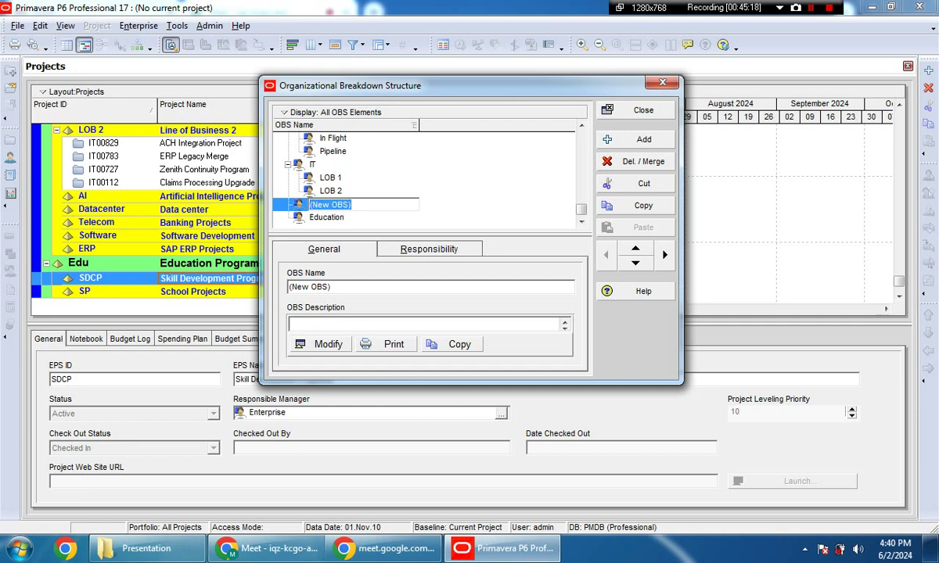
pyautogui.write('Aviation')
pyautogui.press('Return')
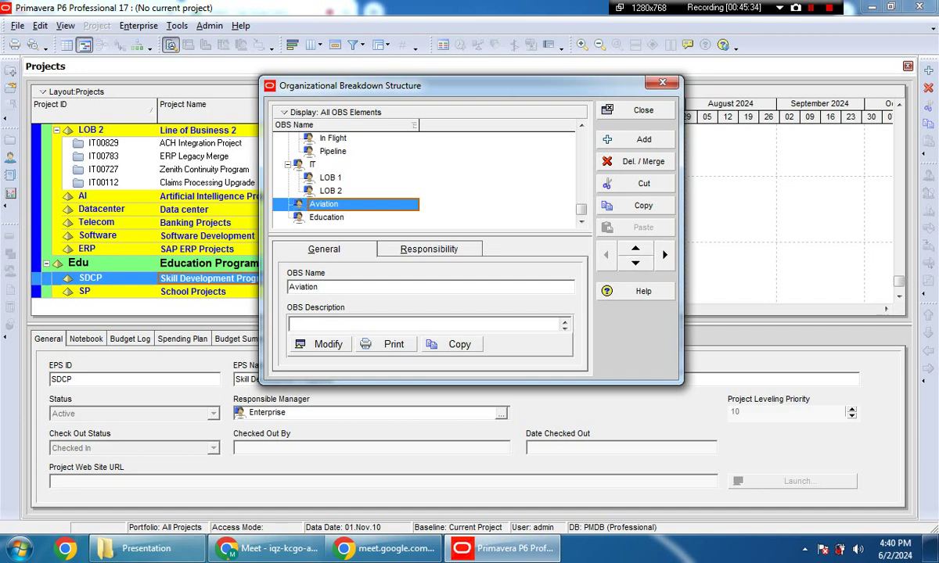
pyautogui.scroll(4, 426, 179)
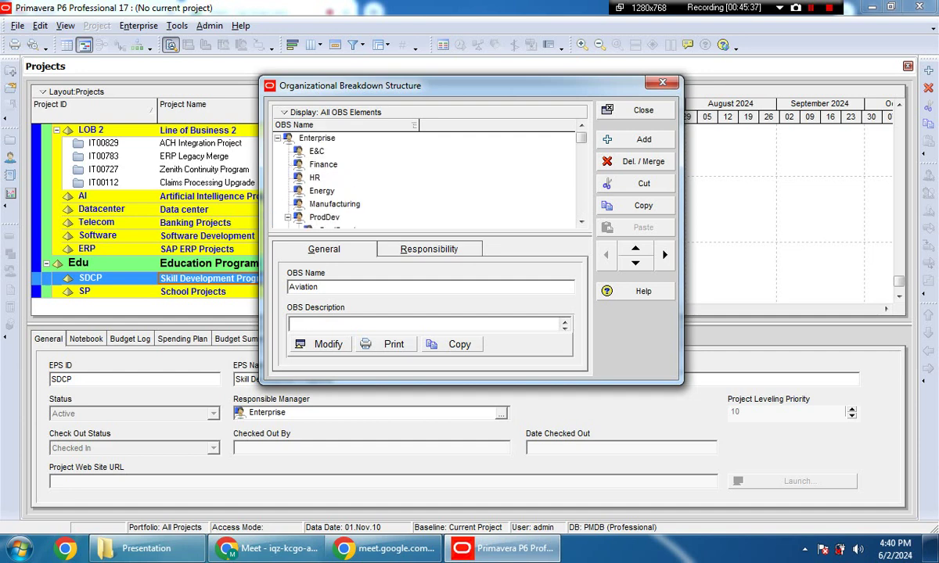
pyautogui.click(635, 111)
# Step: Reopen the Organizational Breakdown Structure and examine the hierarchy, checking LOB 1 and LOB 2 and collapsing and re-expanding IT
pyautogui.click(138, 25)
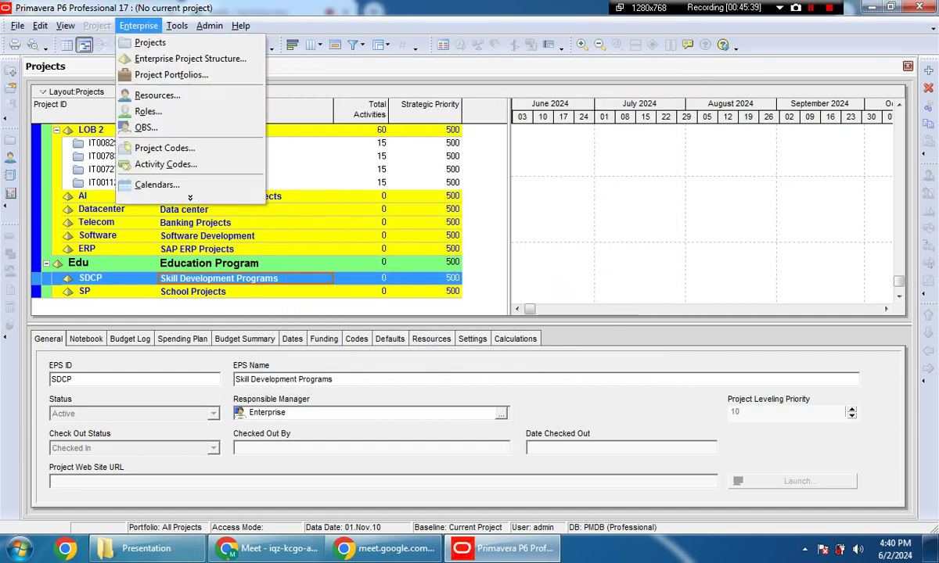
pyautogui.click(189, 197)
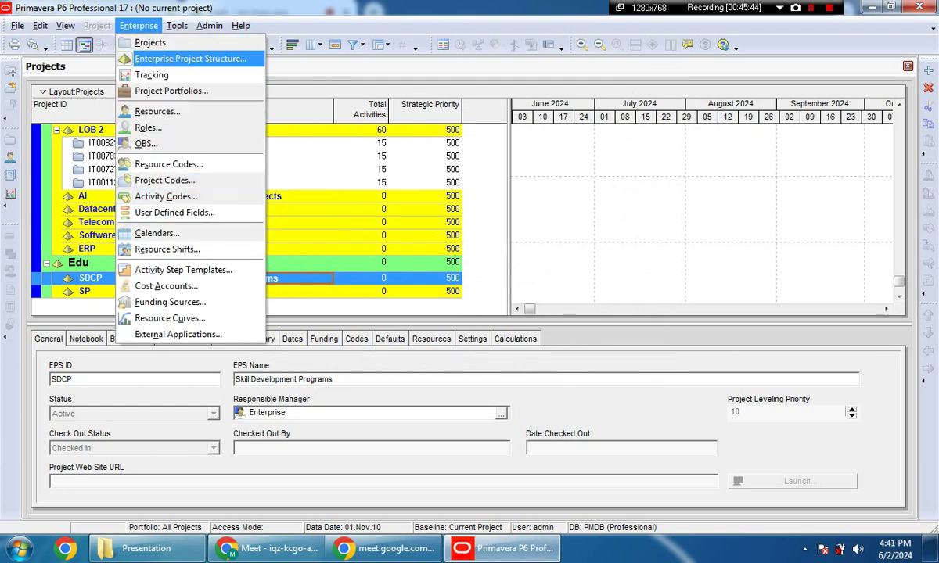
pyautogui.click(147, 144)
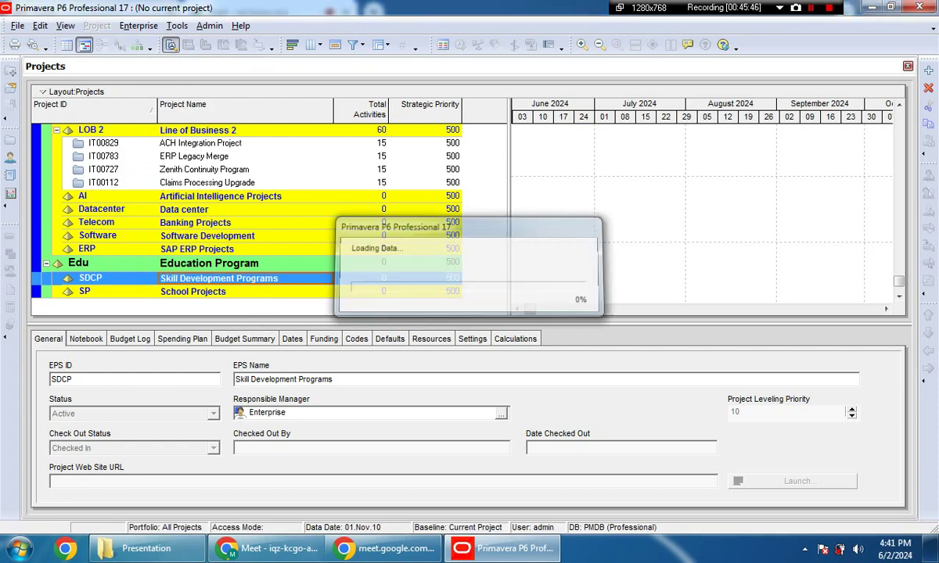
pyautogui.click(330, 191)
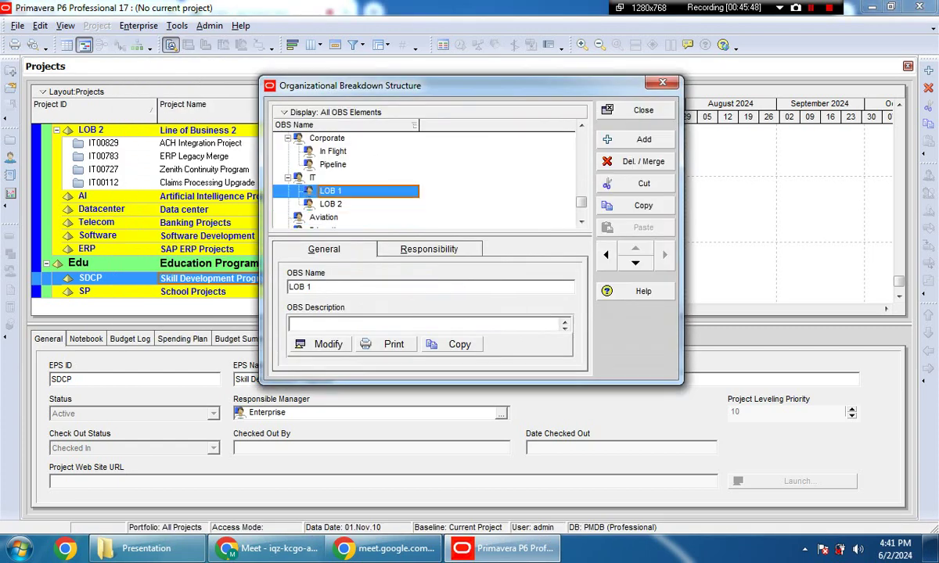
pyautogui.click(331, 204)
pyautogui.scroll(1, 424, 179)
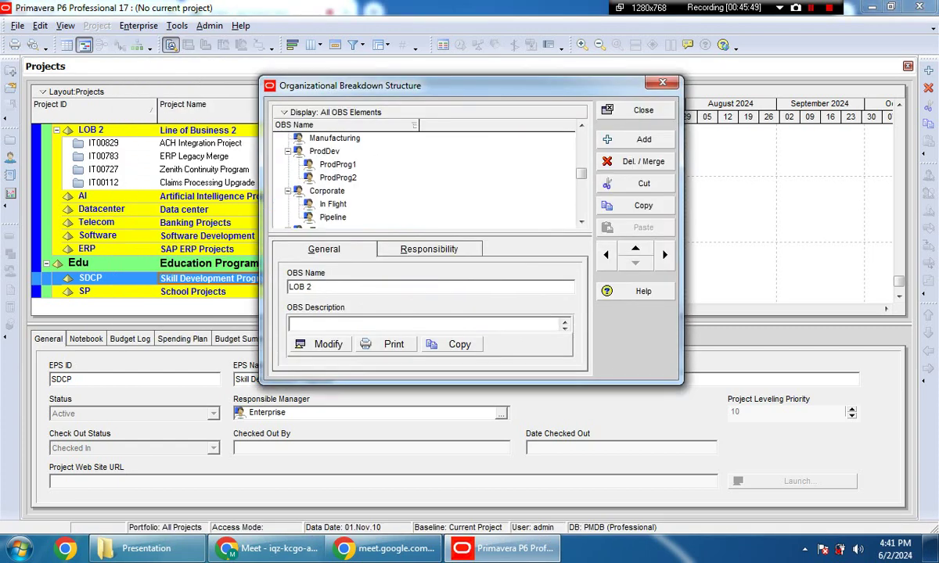
pyautogui.scroll(2, 426, 176)
pyautogui.scroll(-4, 427, 176)
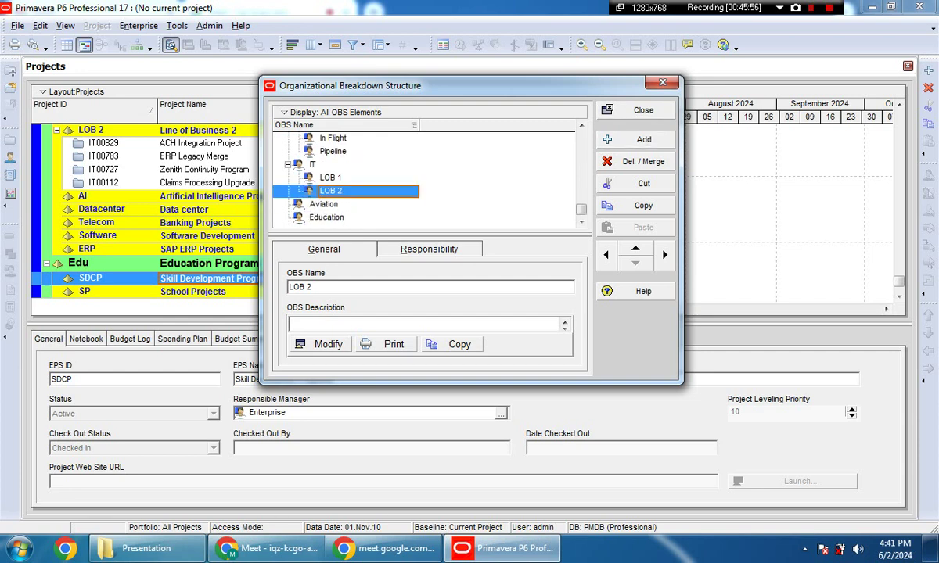
pyautogui.click(288, 164)
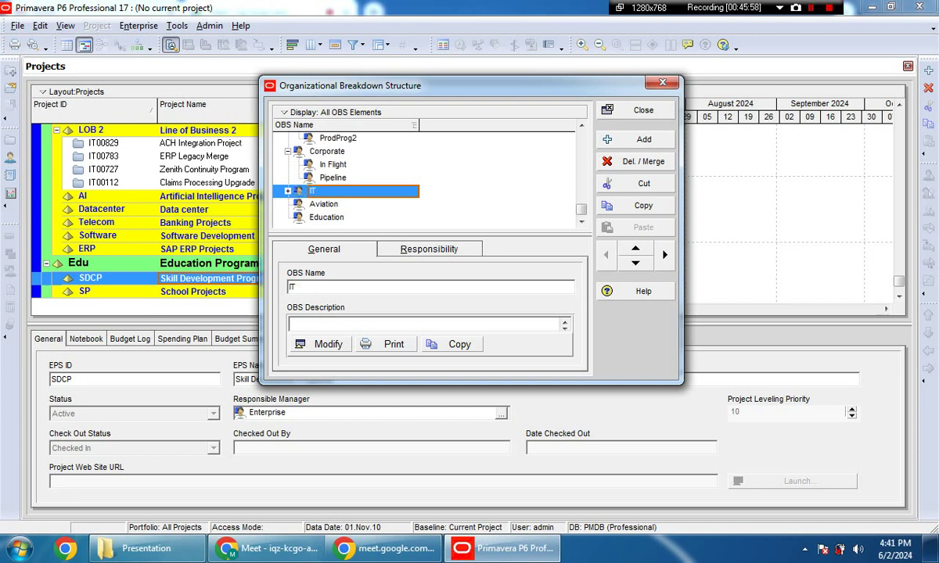
pyautogui.press('Right')
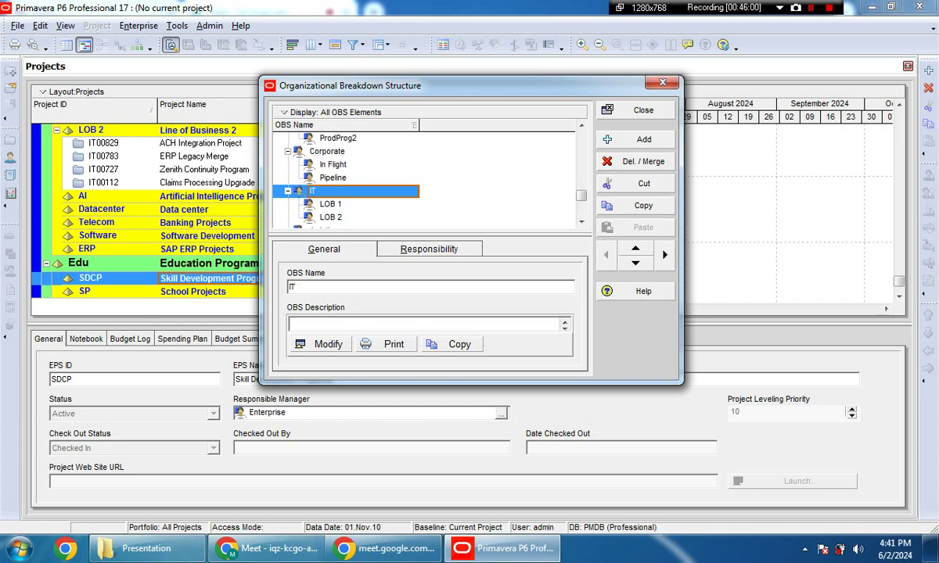
pyautogui.scroll(-1, 423, 178)
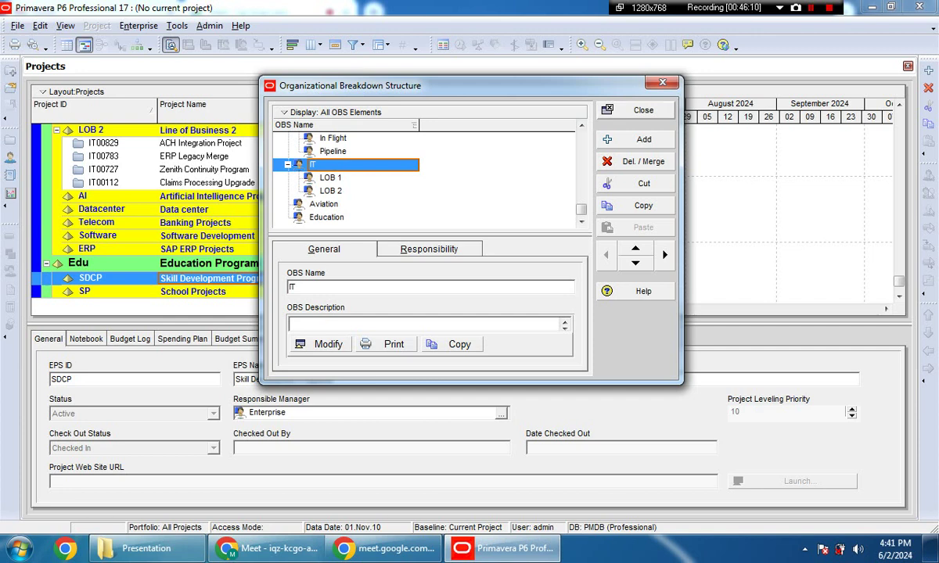
# Step: Switch to the Google Meet window to check the call, and return to Primavera P6
pyautogui.click(277, 549)
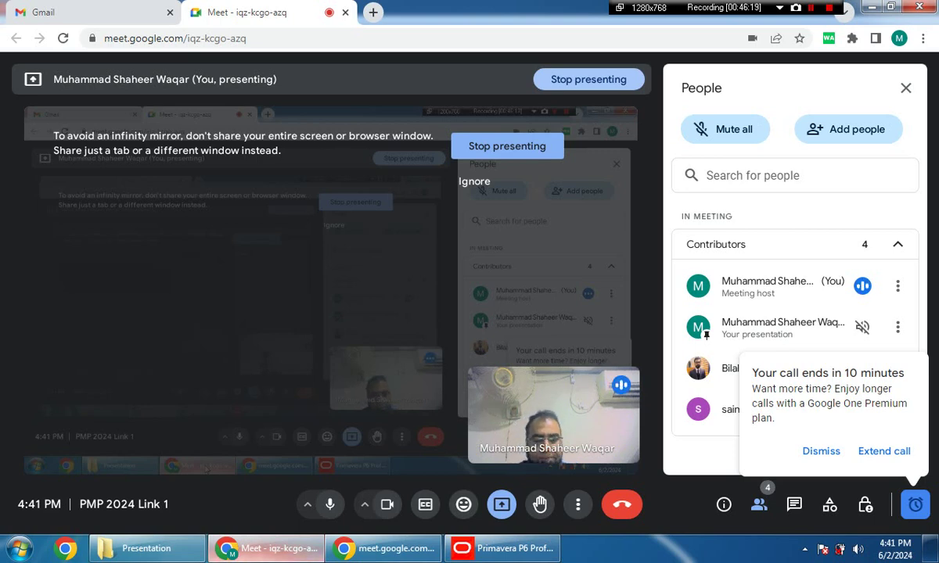
pyautogui.click(502, 549)
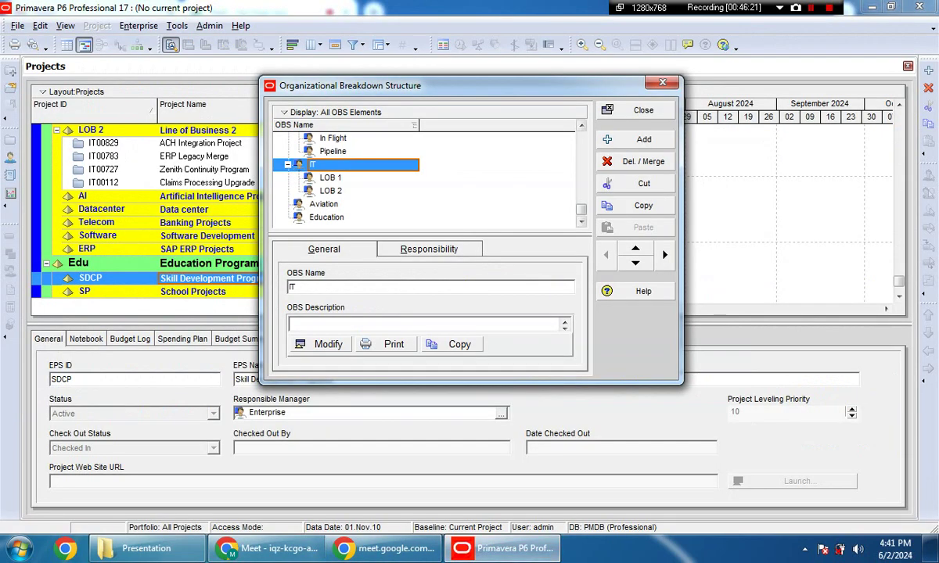
# Step: Close the Organizational Breakdown Structure and look over the full list of Enterprise commands without choosing one
pyautogui.click(635, 111)
pyautogui.press('Escape')
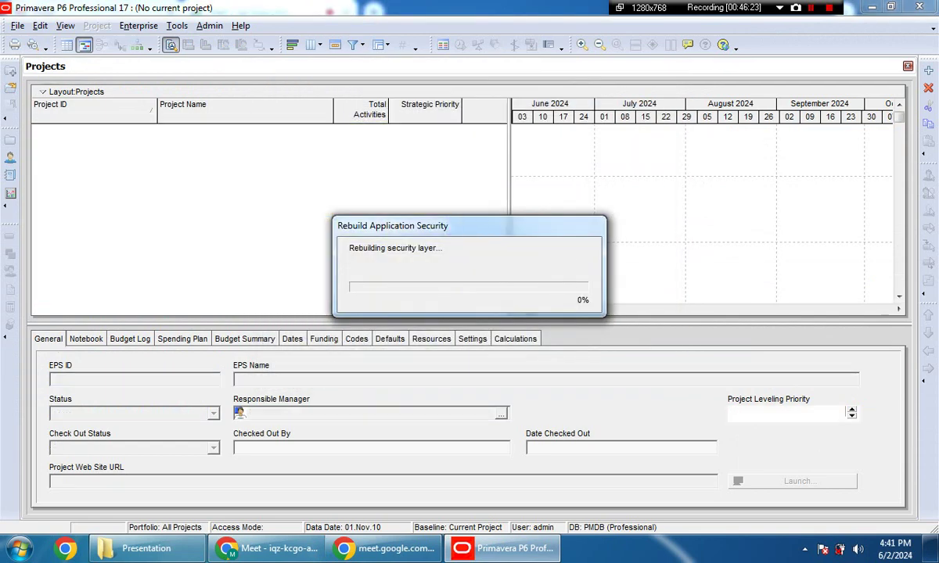
pyautogui.click(137, 25)
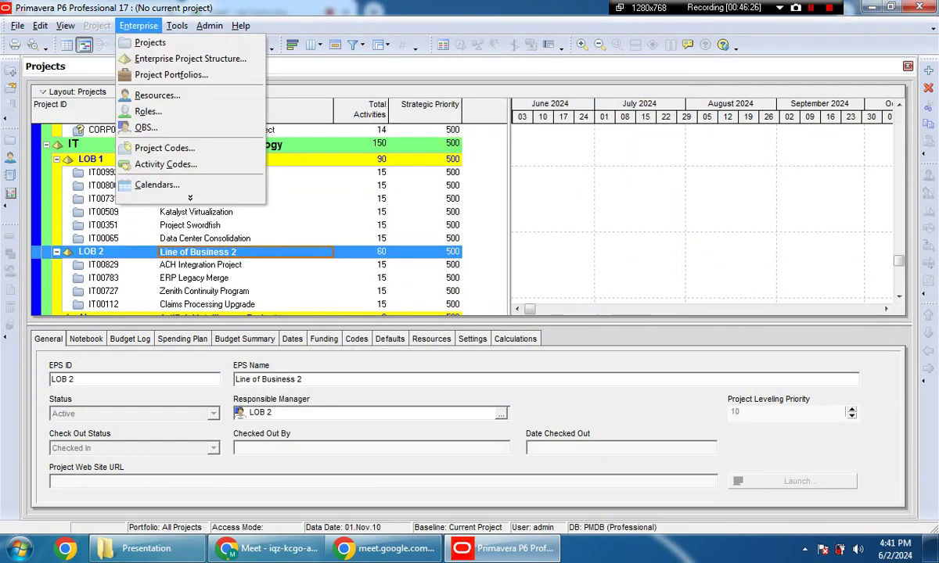
pyautogui.click(190, 198)
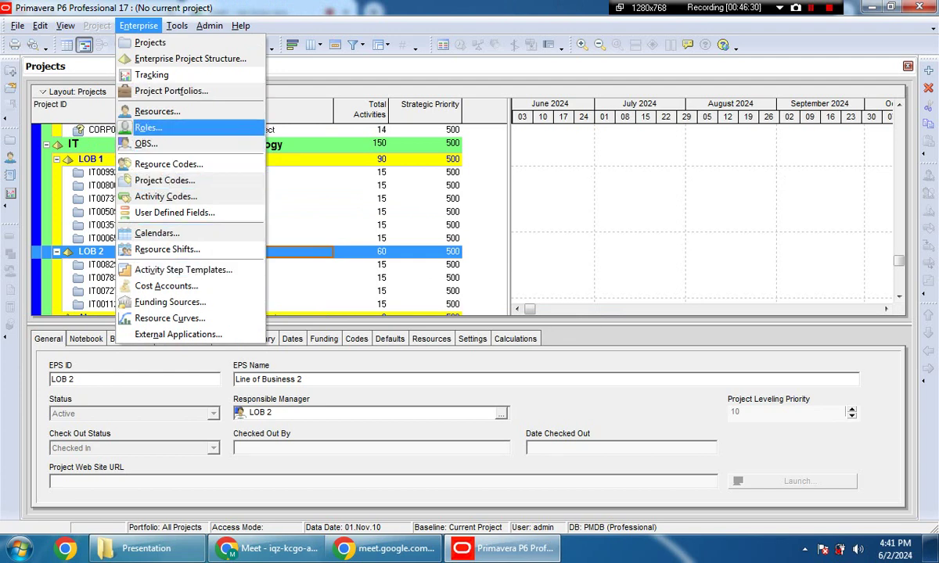
pyautogui.press('Right')
pyautogui.press('Escape')
pyautogui.press('Escape')
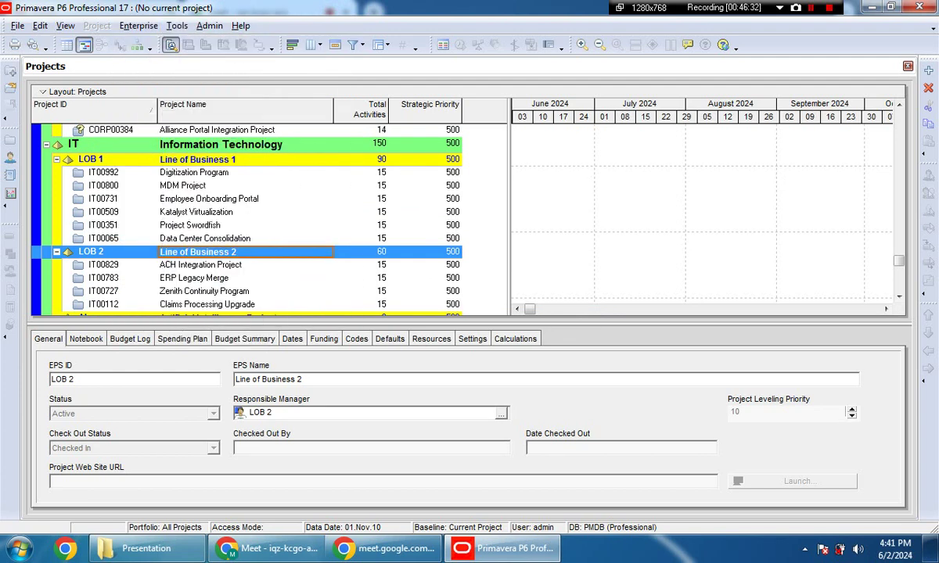
# Step: Collapse the Enterprise root node in the project list and expand it again
pyautogui.moveTo(898, 261); pyautogui.dragTo(899, 117)
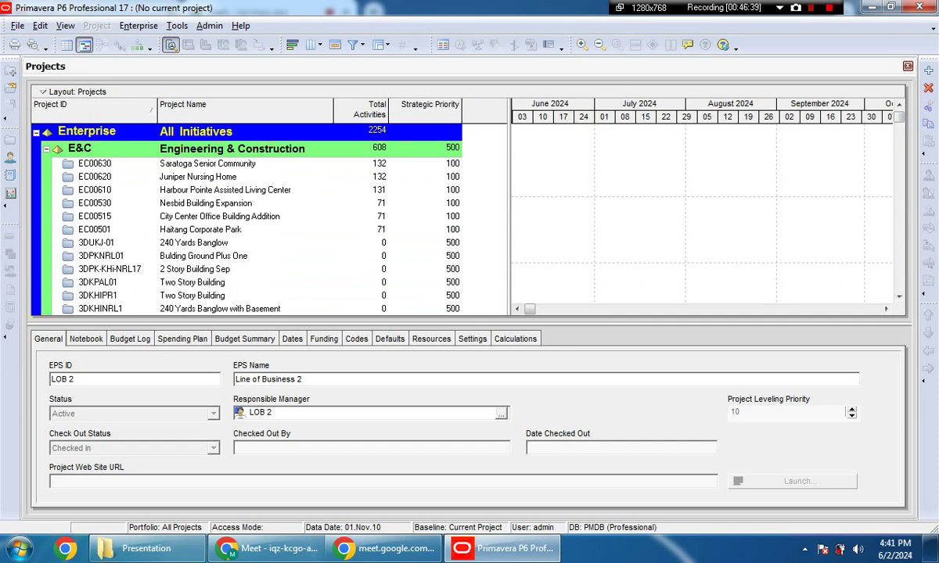
pyautogui.scroll(-1, 246, 219)
pyautogui.scroll(1, 246, 220)
pyautogui.click(36, 132)
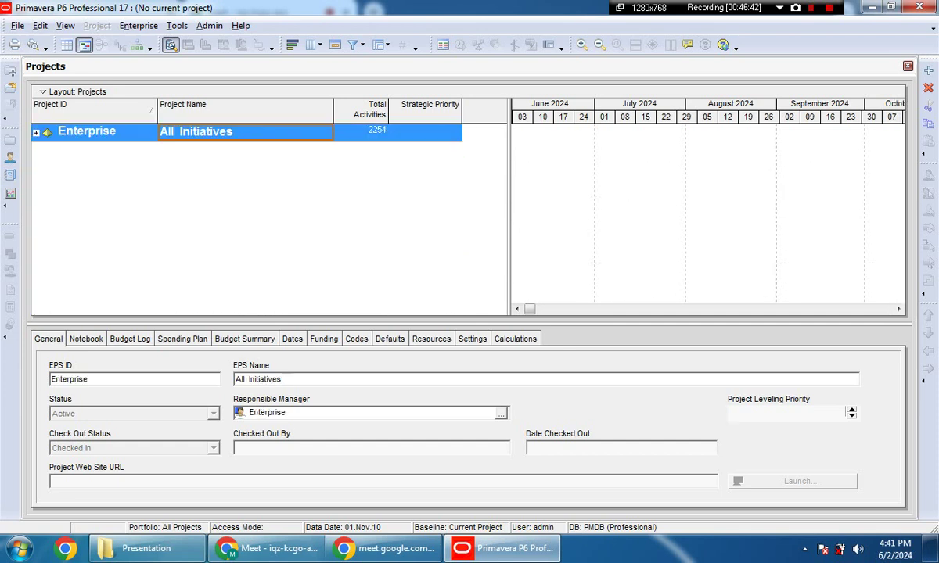
pyautogui.hotkey('ctrl', '+')
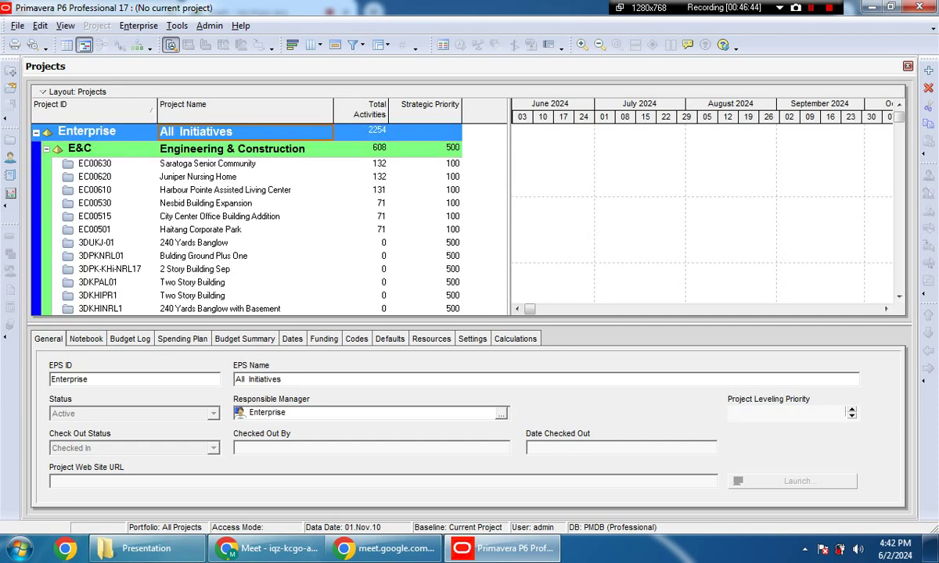
# Step: Collapse the E&C, Energy, Manufacturing, ProdDev, Corporate and IT nodes, keeping only Edu expanded under Enterprise
pyautogui.click(46, 149)
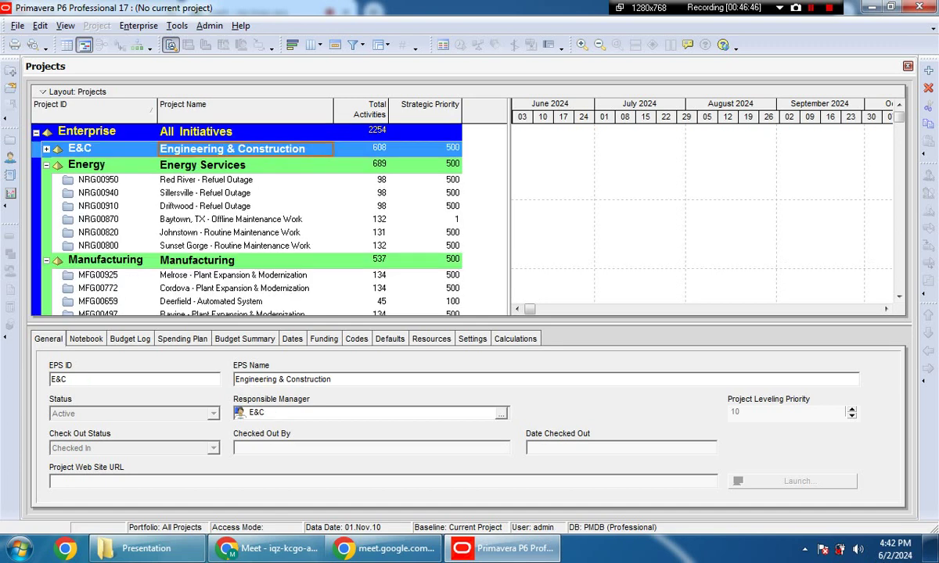
pyautogui.click(47, 165)
pyautogui.click(46, 180)
pyautogui.click(46, 197)
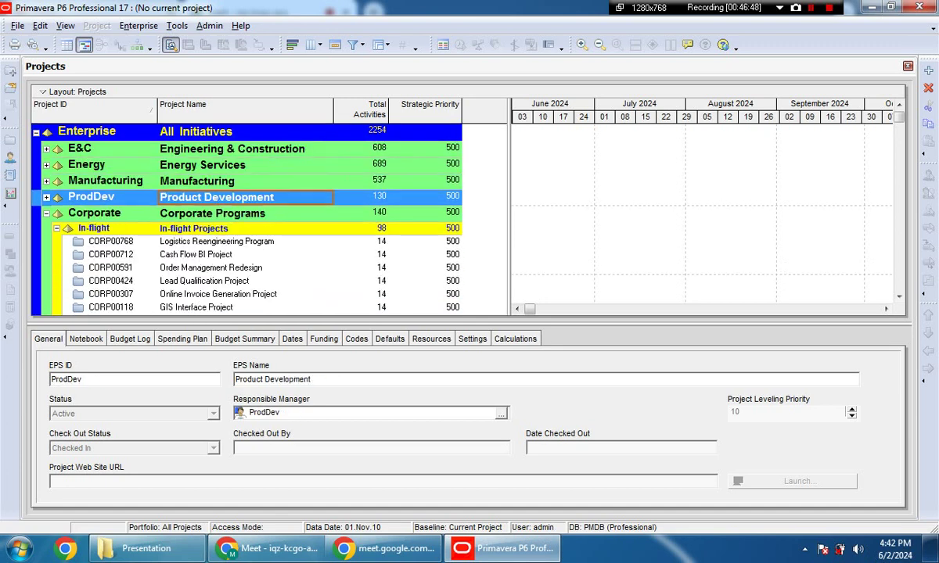
pyautogui.click(46, 212)
pyautogui.scroll(-1, 269, 219)
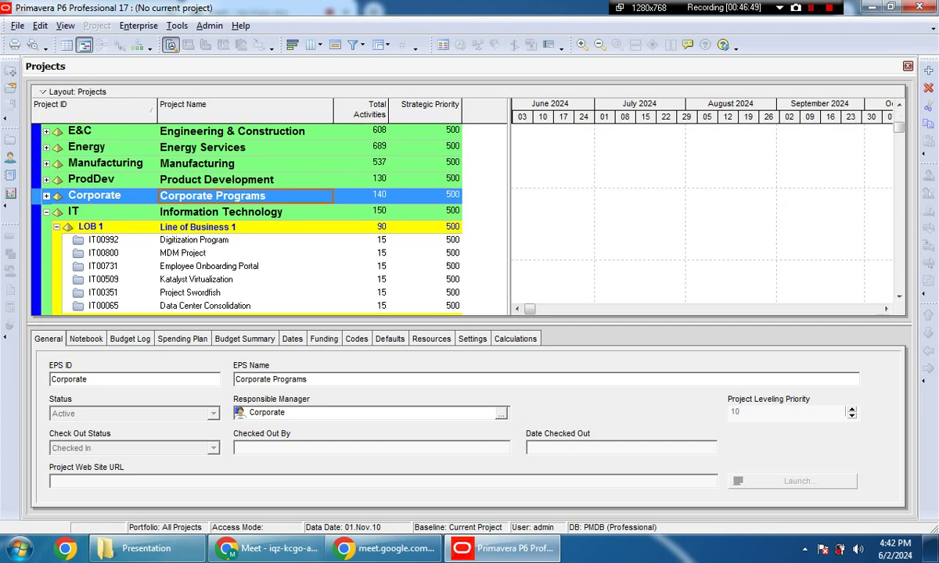
pyautogui.click(46, 213)
pyautogui.press('Down')
pyautogui.press('Left')
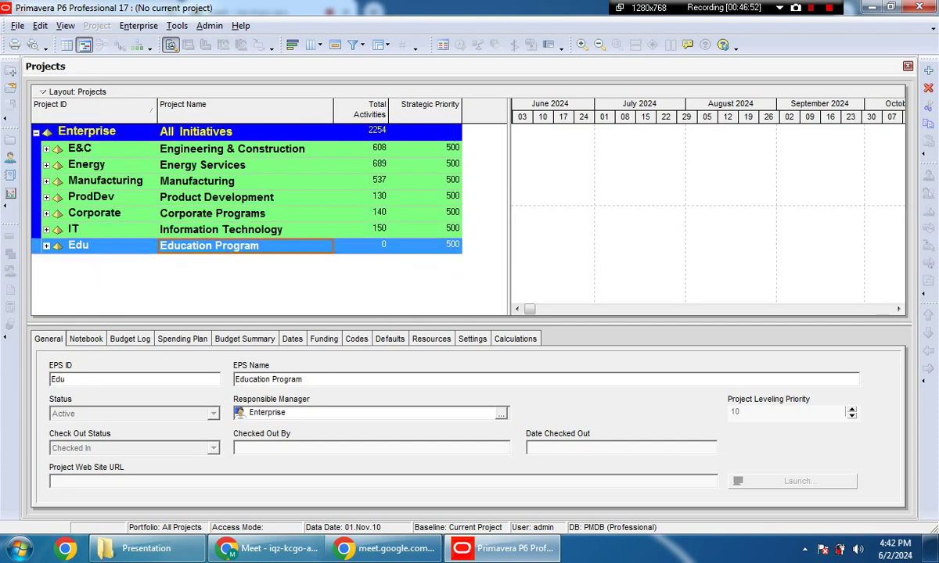
pyautogui.press('Right')
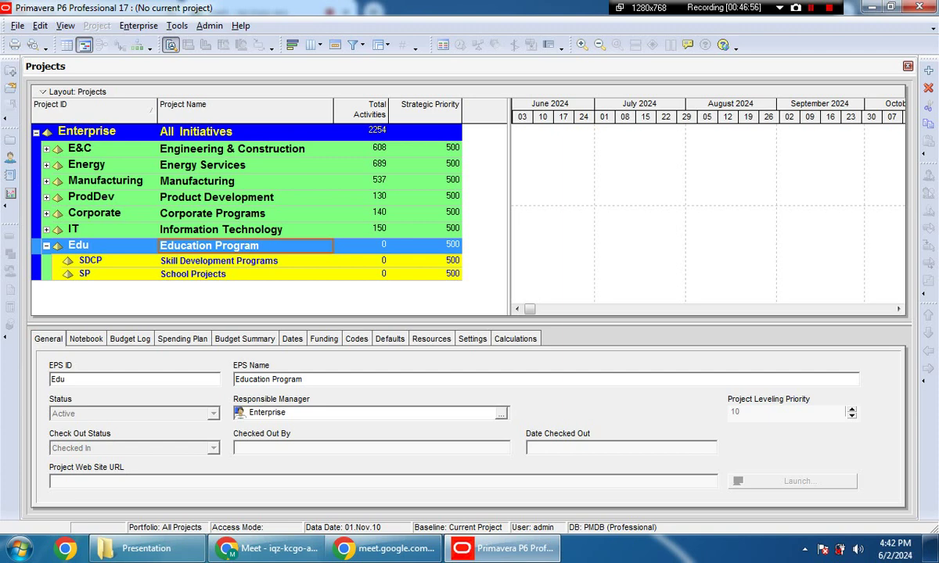
# Step: Open the Enterprise Project Structure, examine the Edu node and its child elements, and close it
pyautogui.click(137, 25)
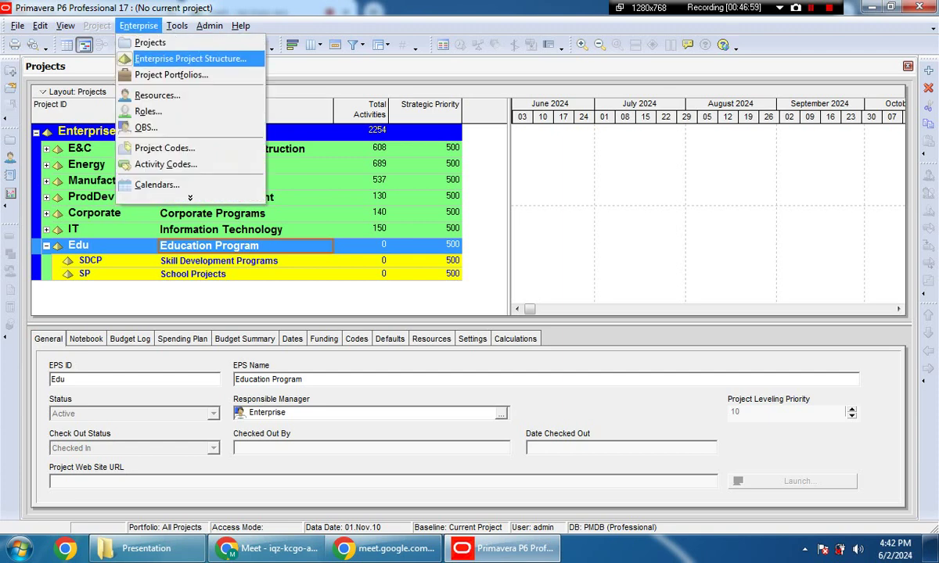
pyautogui.press('Return')
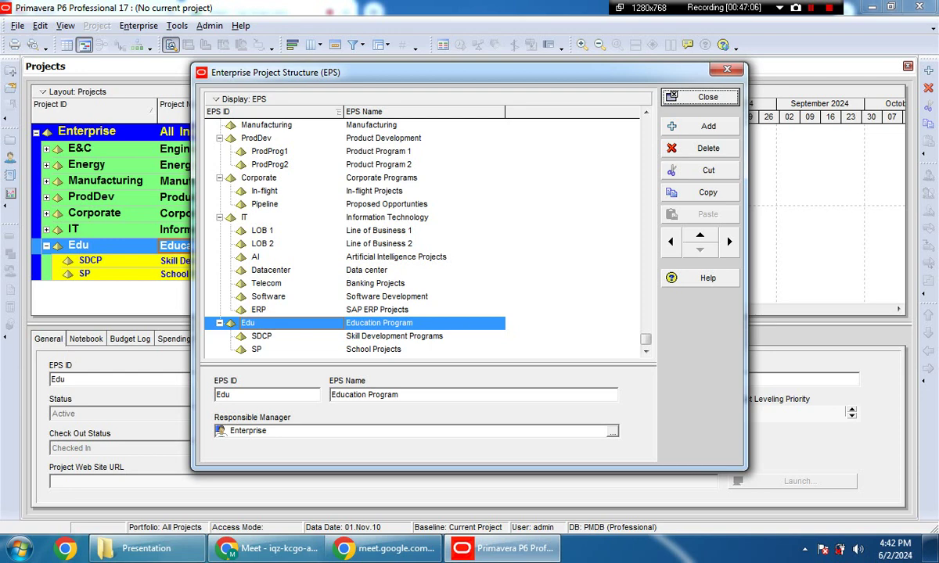
pyautogui.click(704, 96)
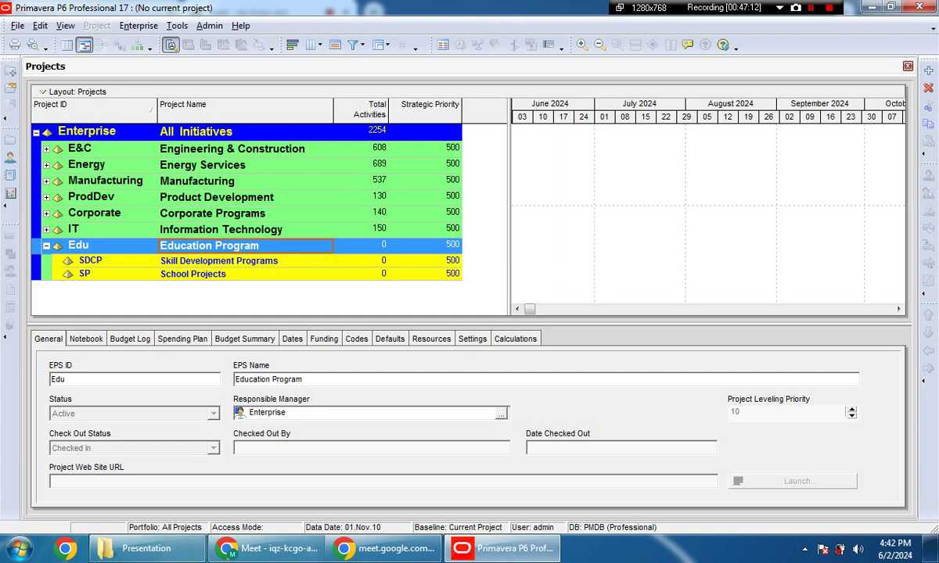
pyautogui.click(137, 25)
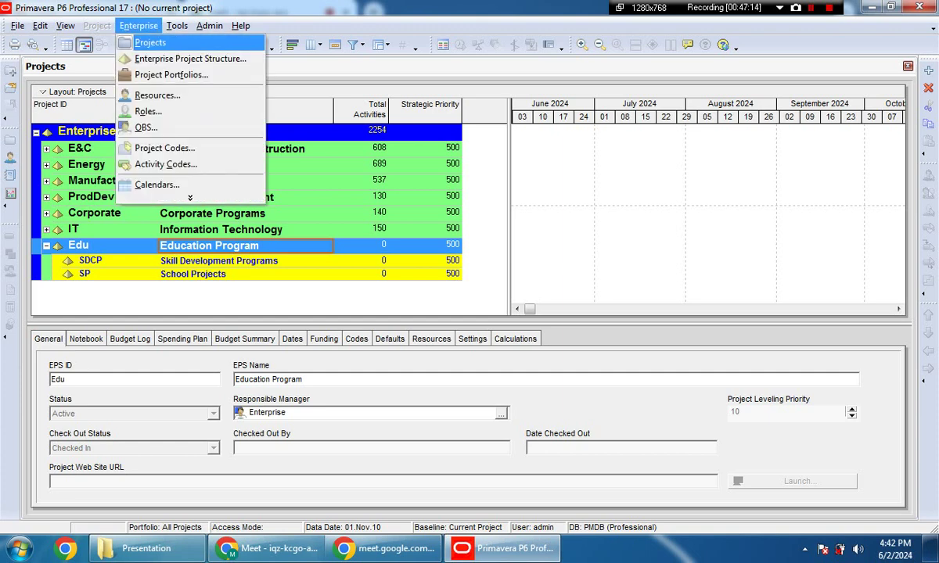
pyautogui.press('Escape')
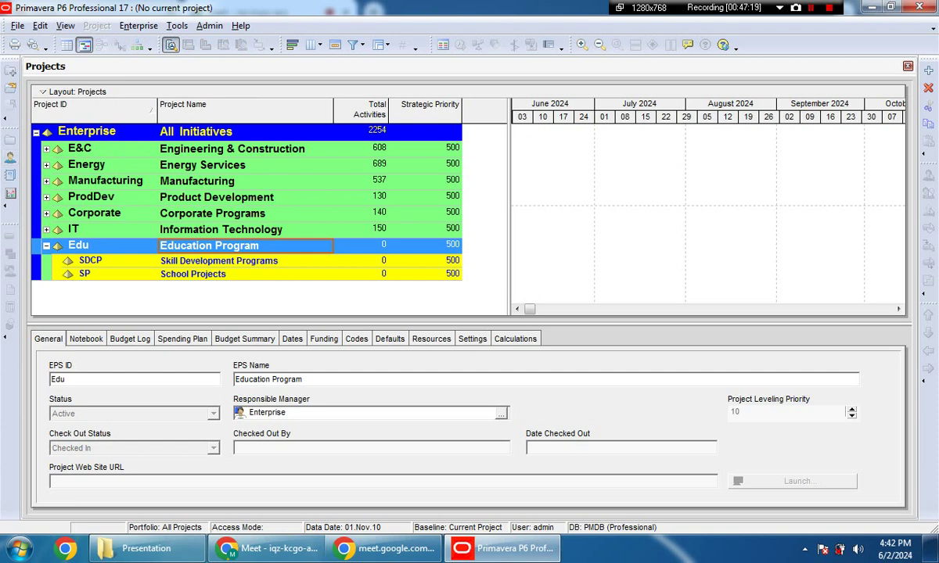
# Step: Collapse Edu, expand E&C and look through its projects, selecting Juniper Nursing Home
pyautogui.click(46, 246)
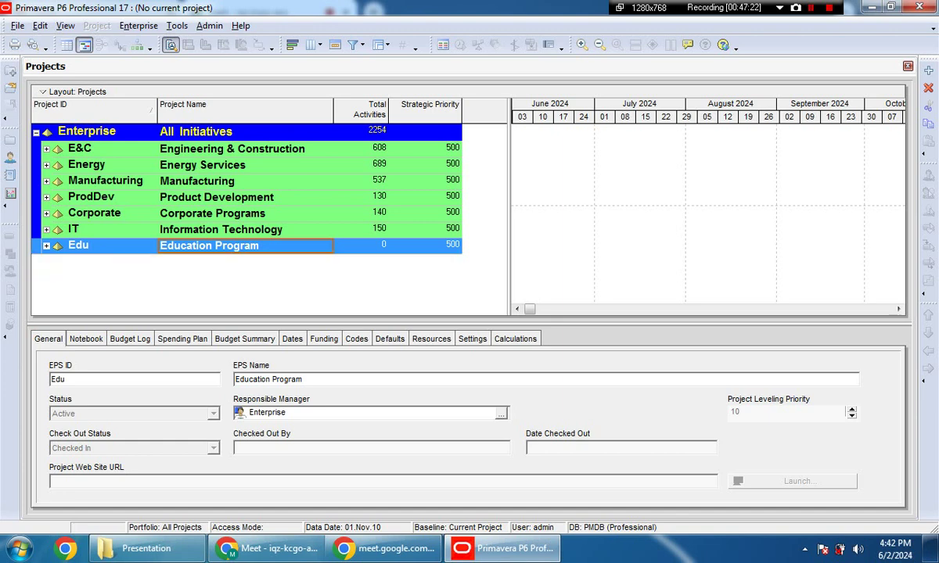
pyautogui.click(46, 149)
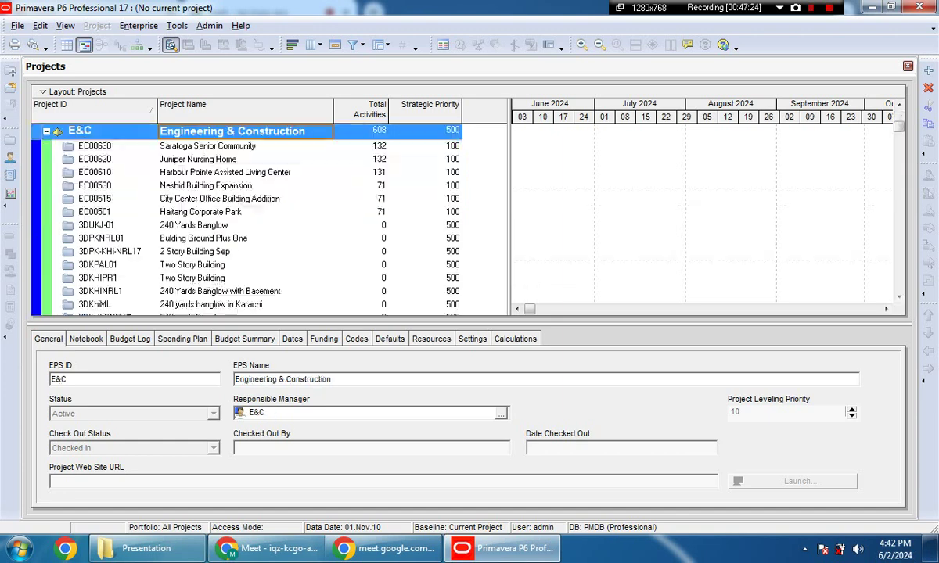
pyautogui.click(197, 159)
pyautogui.scroll(-2, 246, 219)
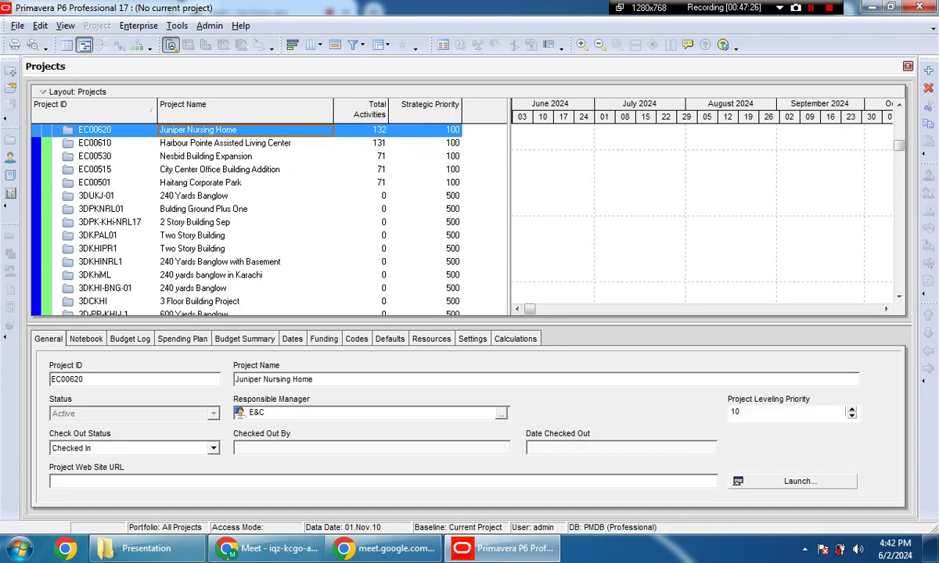
pyautogui.scroll(3, 246, 219)
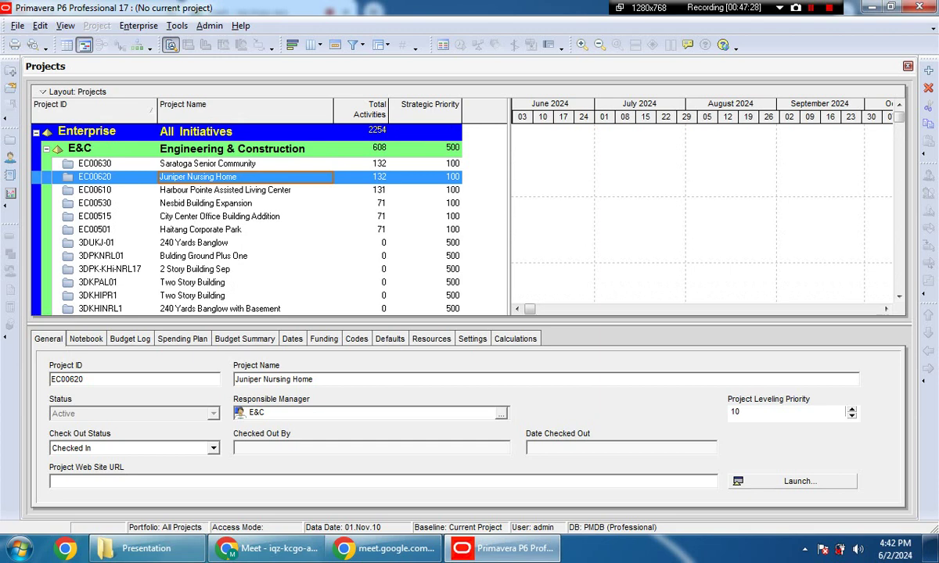
# Step: Compare the general details of the E&C node with those of the City Center Office Building Addition project
pyautogui.click(232, 149)
pyautogui.click(219, 216)
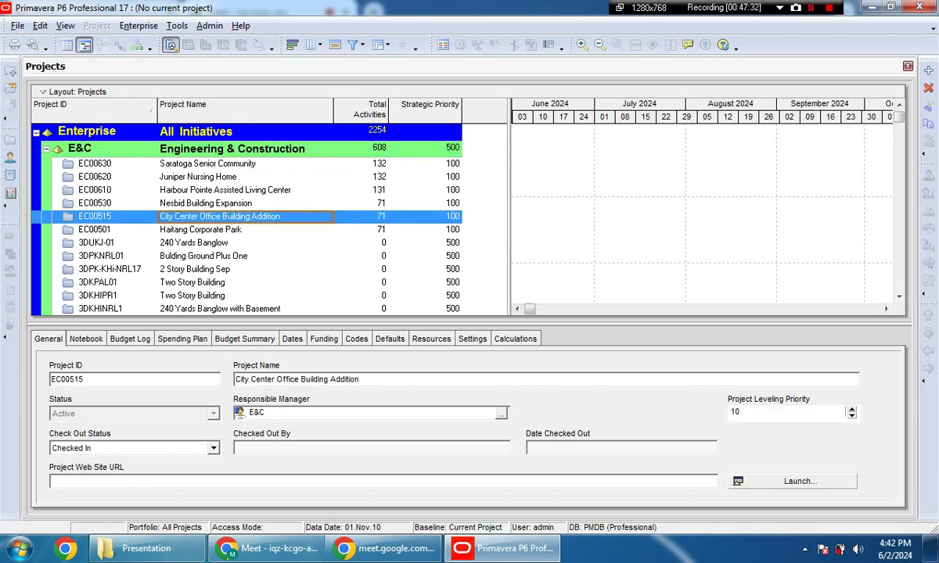
pyautogui.click(102, 148)
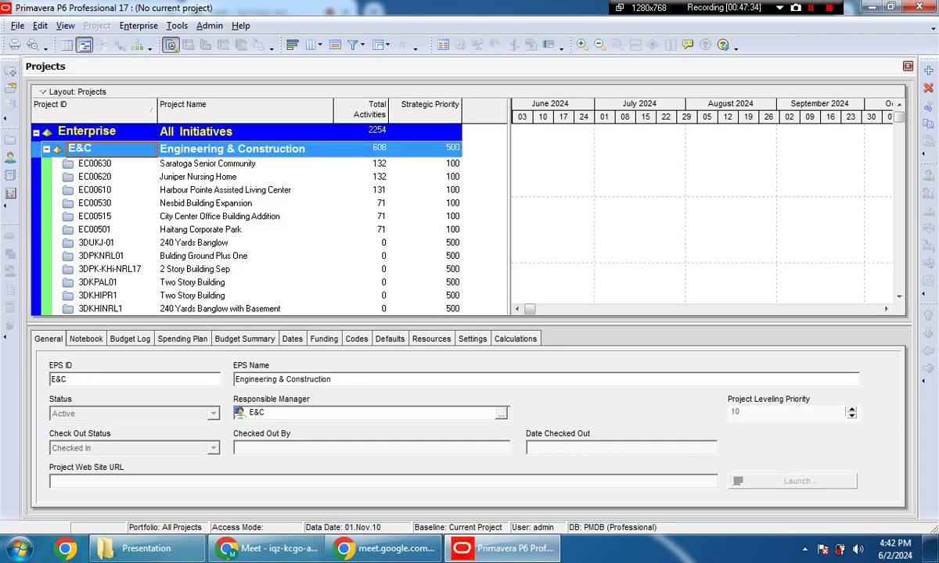
pyautogui.scroll(-1, 246, 219)
pyautogui.click(245, 198)
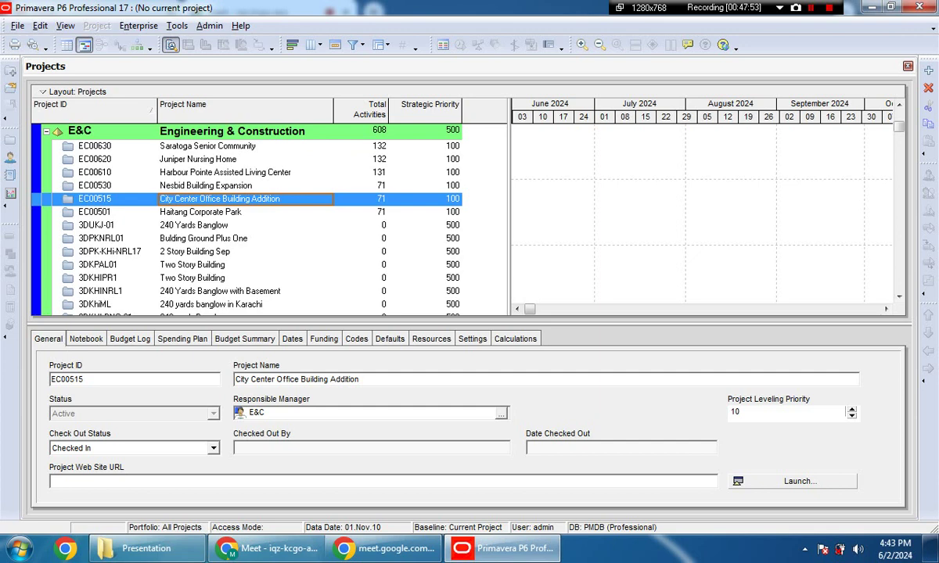
pyautogui.click(17, 25)
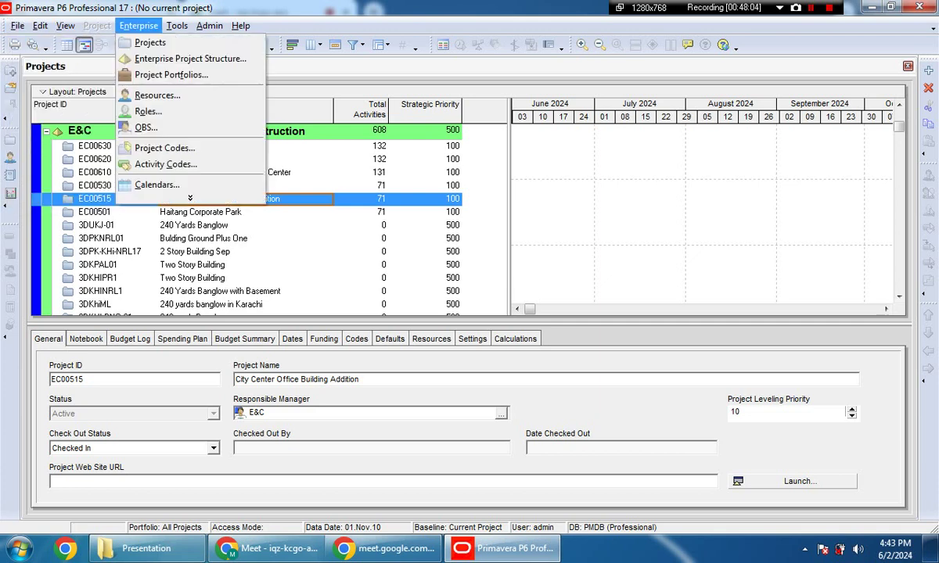
pyautogui.click(138, 25)
pyautogui.click(138, 25)
pyautogui.press('Escape')
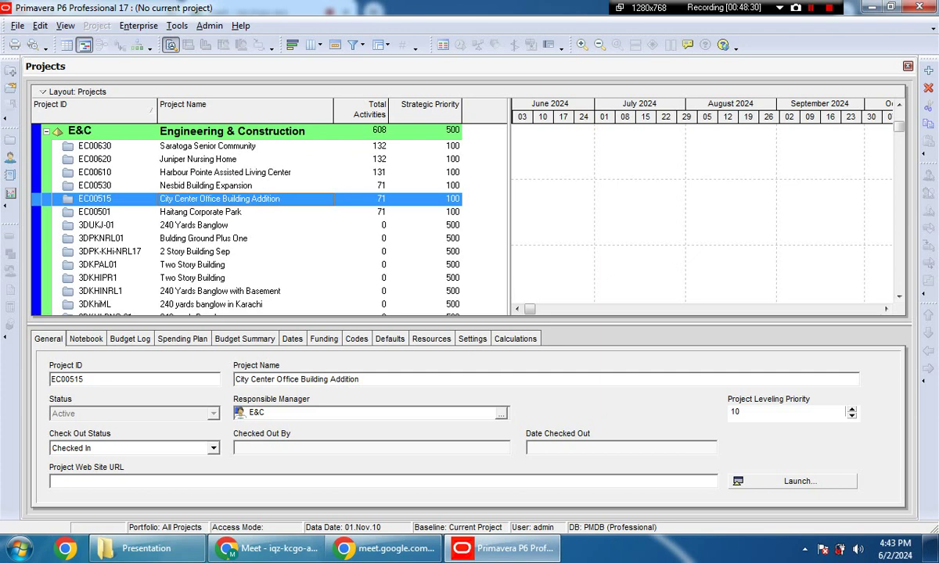
pyautogui.scroll(-3, 246, 219)
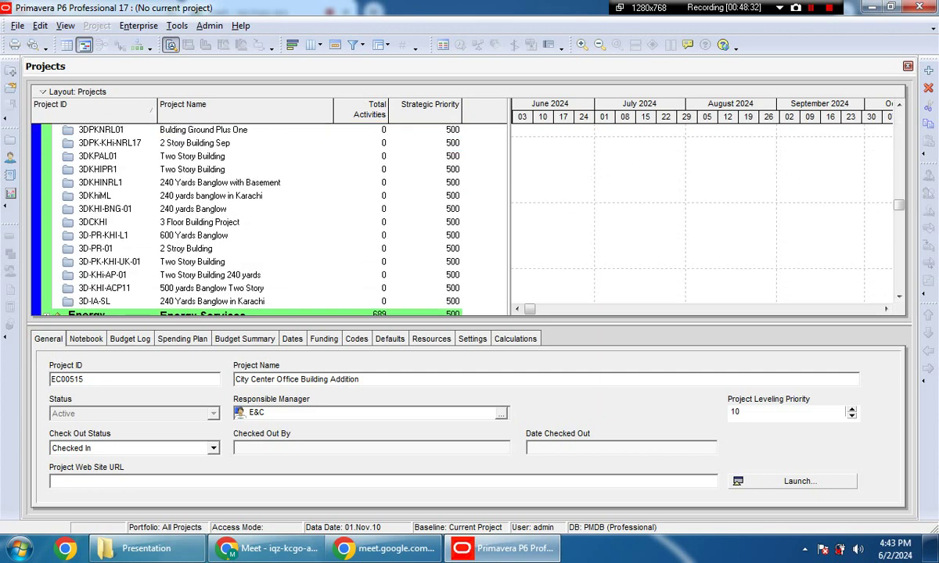
pyautogui.scroll(3, 247, 219)
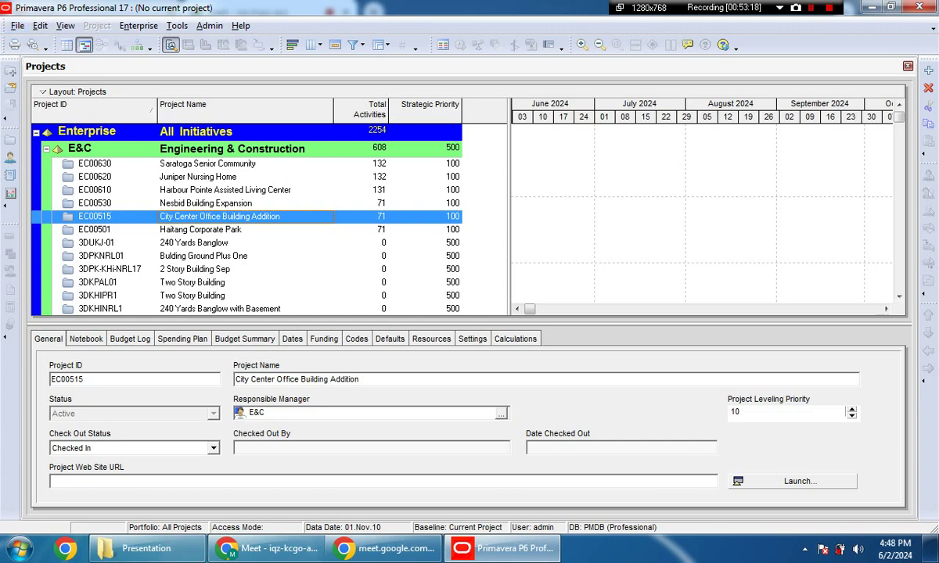
# Step: Start creating a new project and select Engineering & Construction as its EPS
pyautogui.click(17, 25)
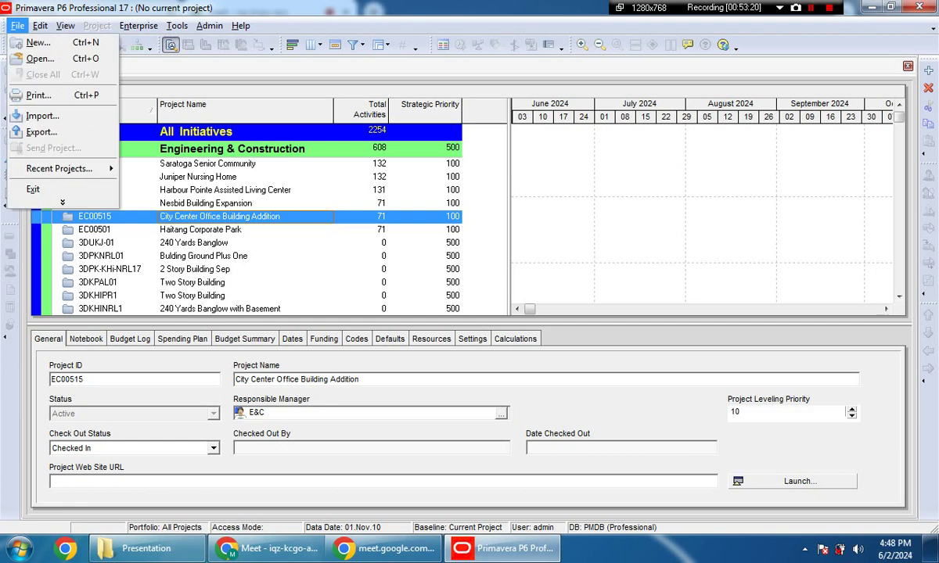
pyautogui.press('Down')
pyautogui.press('Up')
pyautogui.press('Escape')
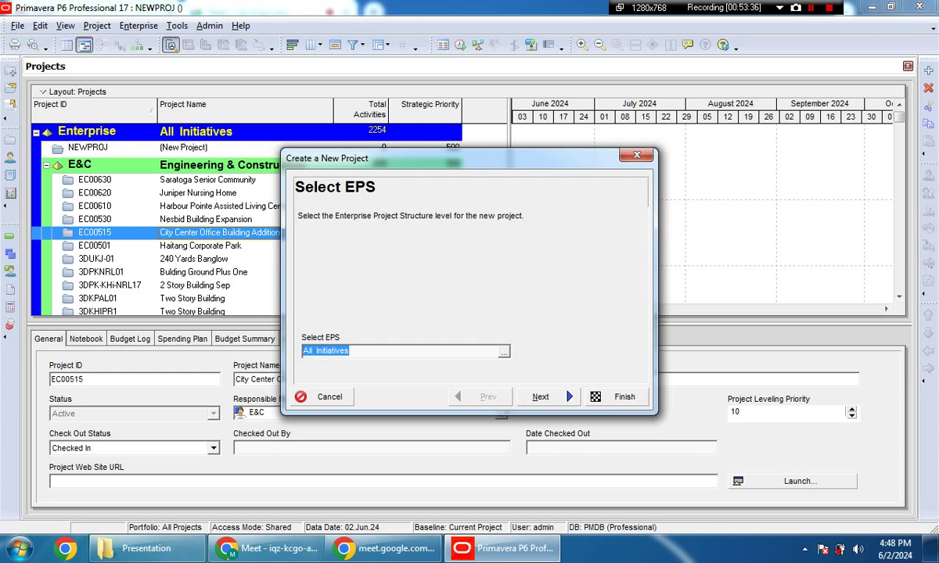
pyautogui.click(503, 351)
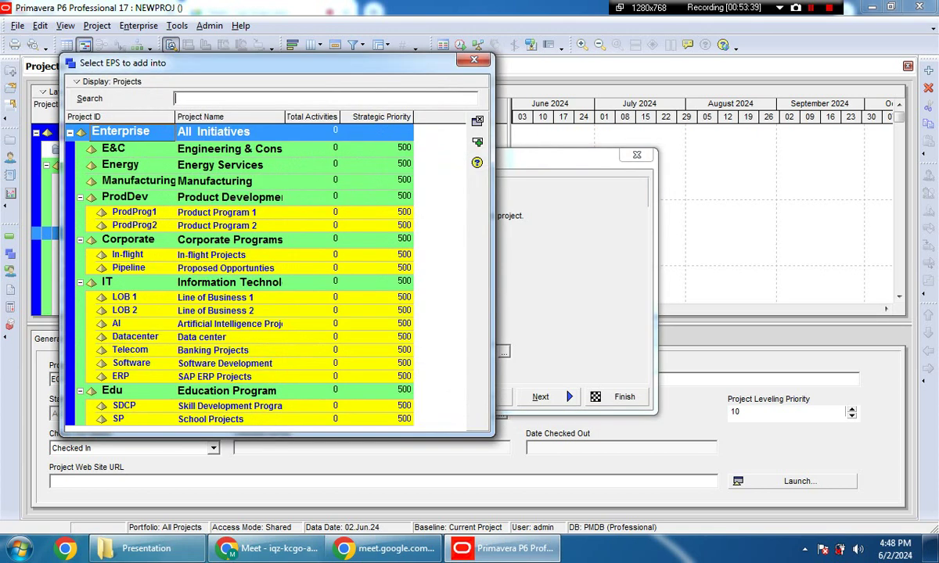
pyautogui.doubleClick(114, 148)
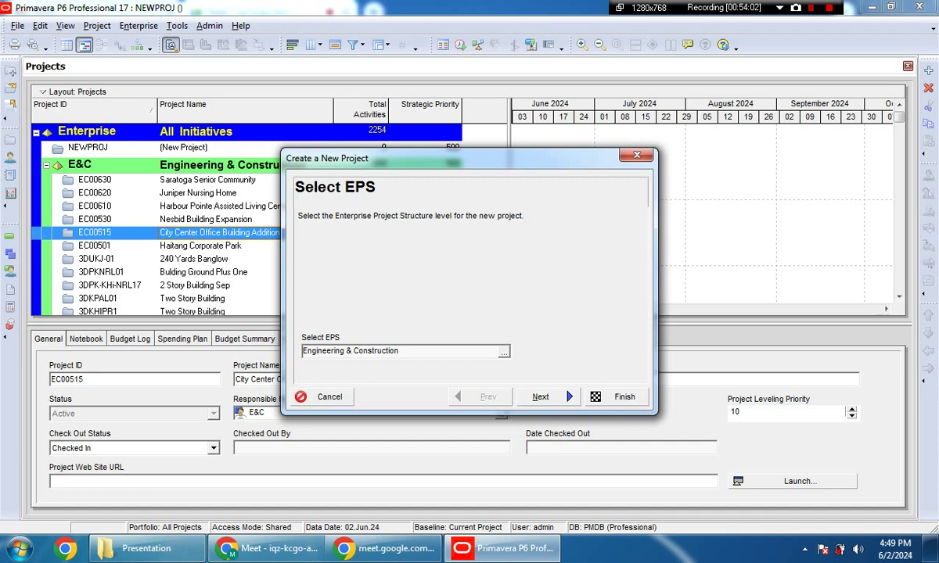
# Step: Reopen the EPS selection, clear its search text and choose Engineering & Construction again
pyautogui.click(504, 351)
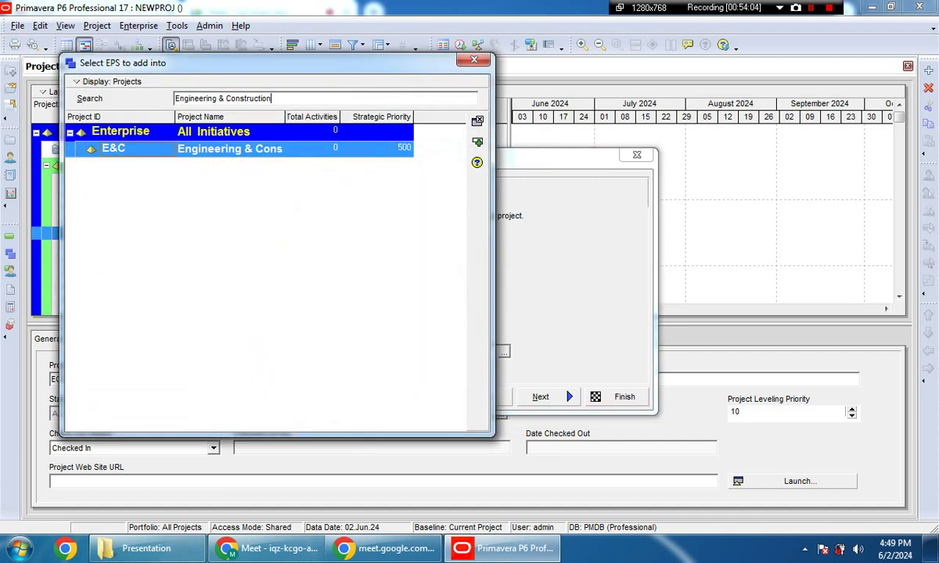
pyautogui.hotkey('ctrl', 'a')
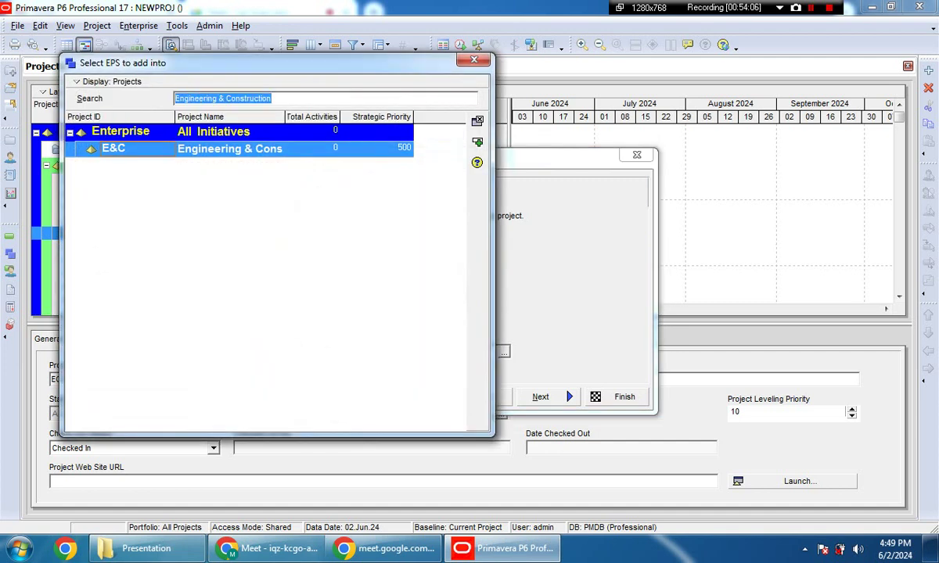
pyautogui.press('BackSpace')
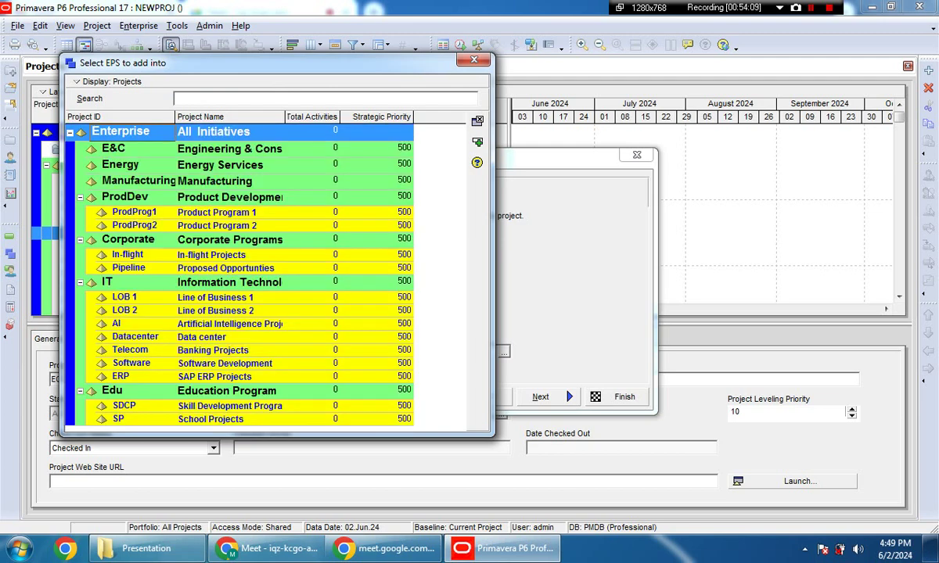
pyautogui.click(229, 148)
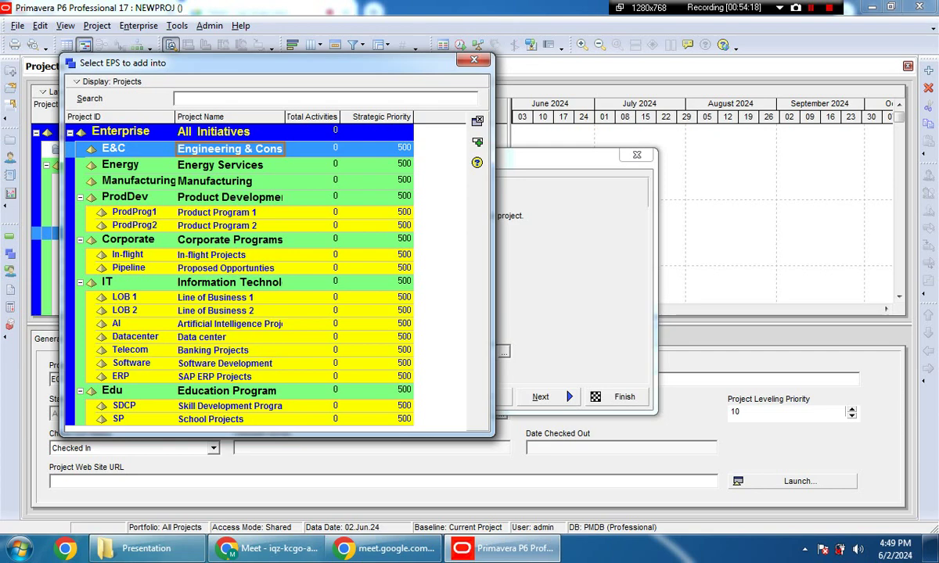
pyautogui.press('Return')
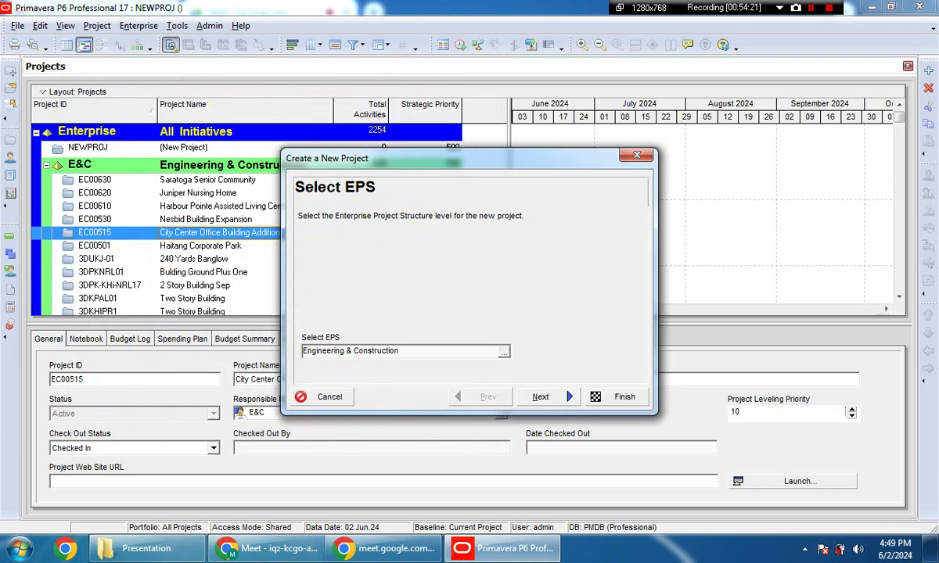
# Step: Set the new project's ID to 3DKHI-NRL-05
pyautogui.press('Return')
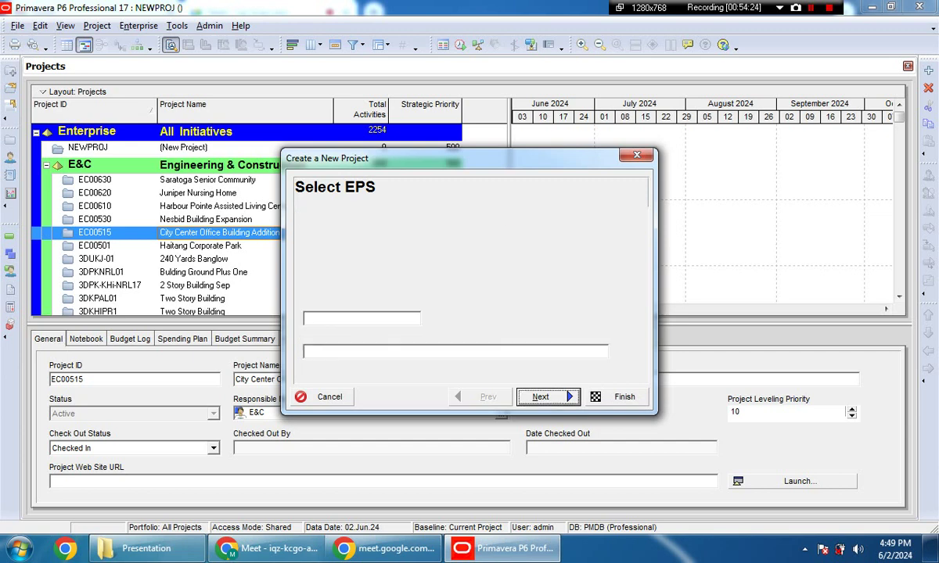
pyautogui.moveTo(342, 318); pyautogui.dragTo(304, 318)
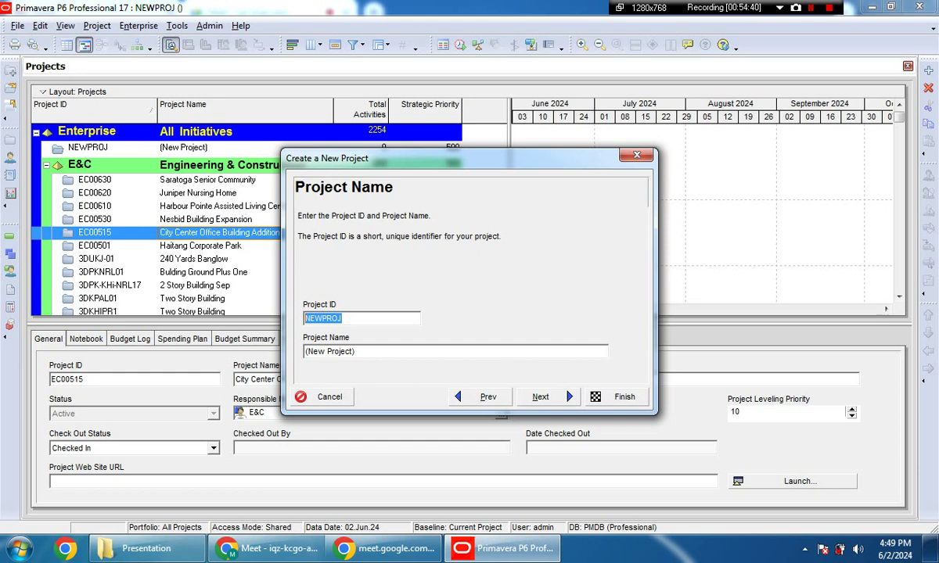
pyautogui.write('3DKHI-')
pyautogui.press('Return')
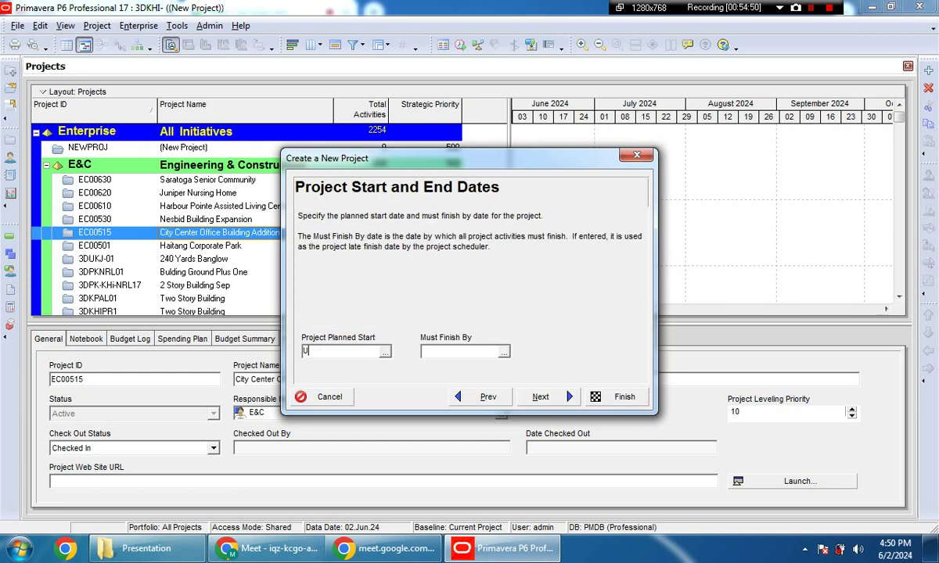
pyautogui.write('RL')
pyautogui.hotkey('alt', 'p')
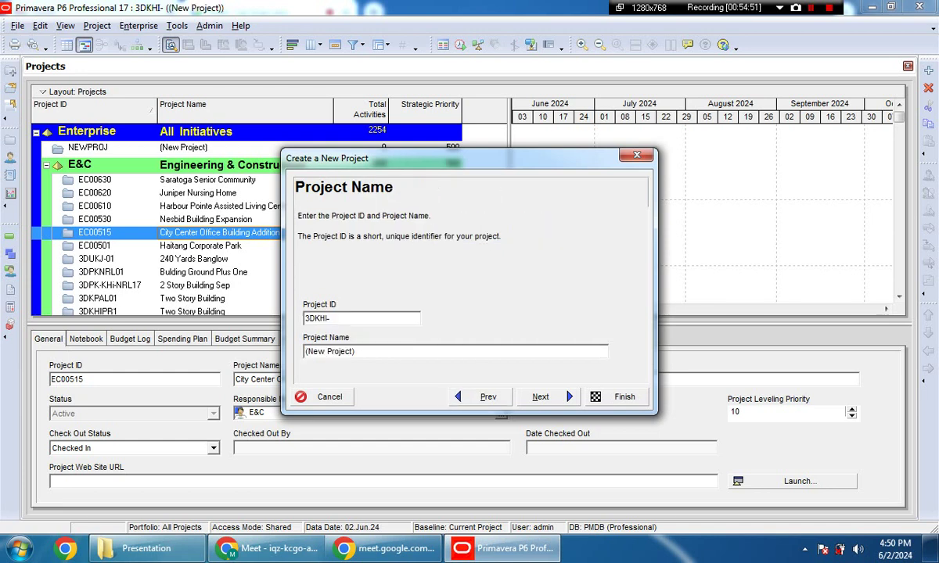
pyautogui.write('NRL-01')
pyautogui.press('BackSpace')
pyautogui.write('5')
pyautogui.press('Tab')
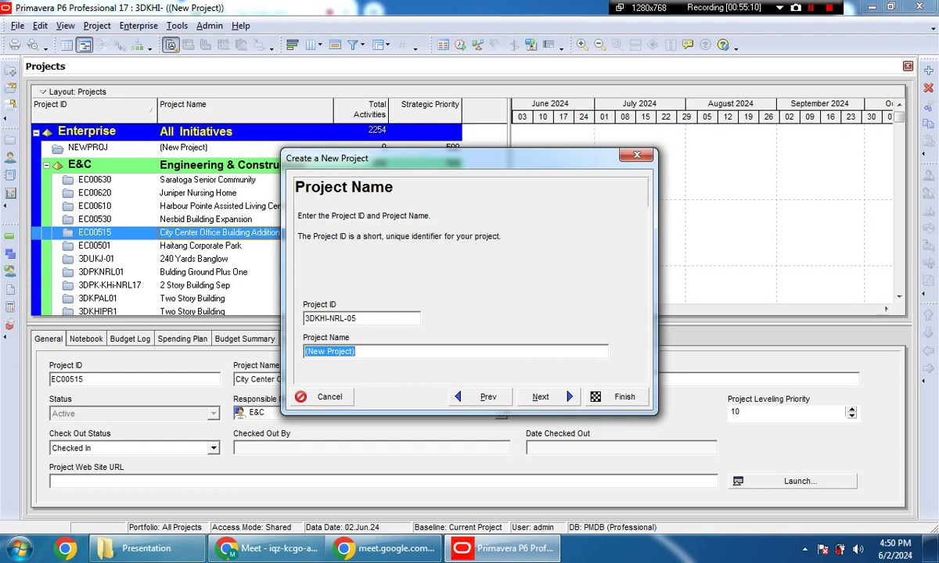
# Step: Enter 240 Yards Warehouse as the project name
pyautogui.write('240 ')
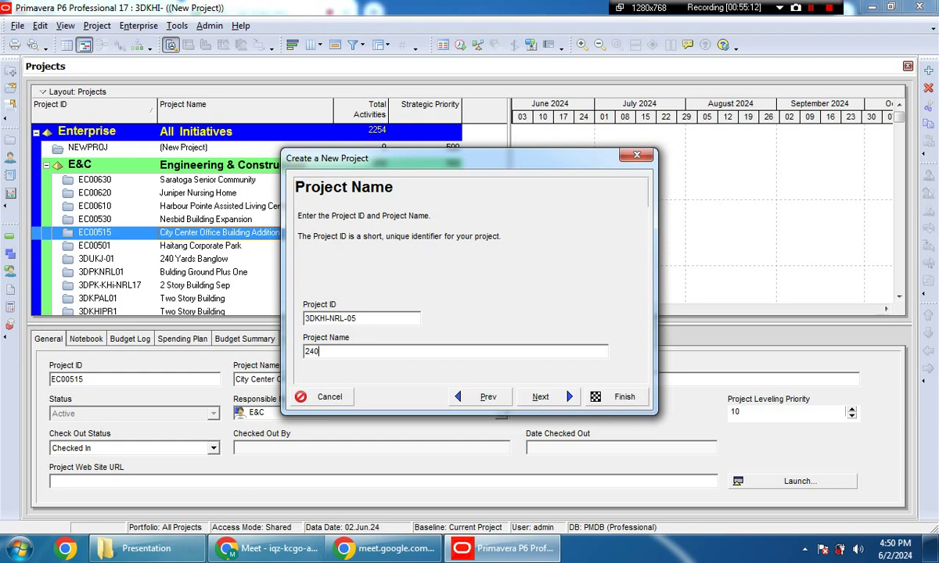
pyautogui.write('Year')
pyautogui.press('BackSpace')
pyautogui.press('BackSpace')
pyautogui.write('rds Warehouse')
# Step: Change the project name to Development 1000 Yards Warehouse
pyautogui.click(305, 351)
pyautogui.write('Devel')
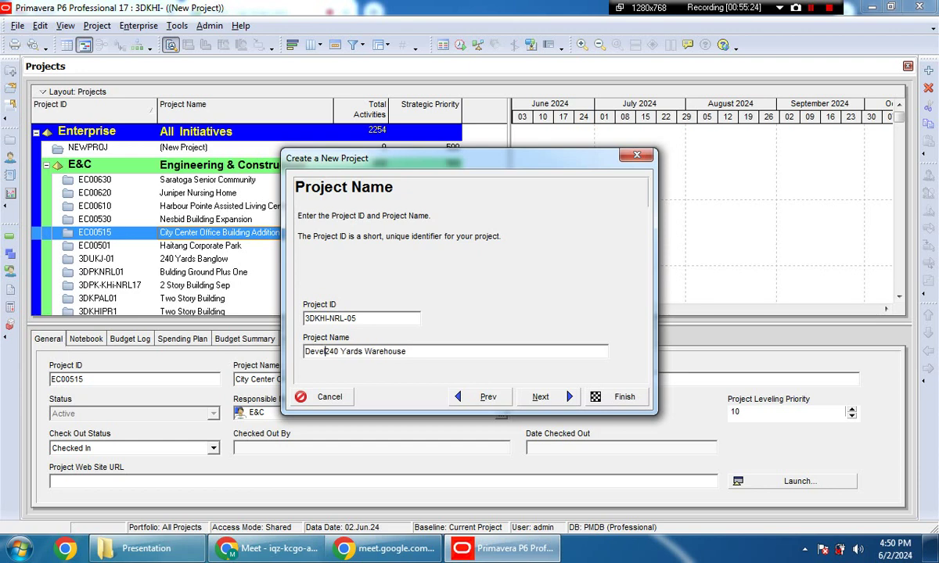
pyautogui.write('lopment')
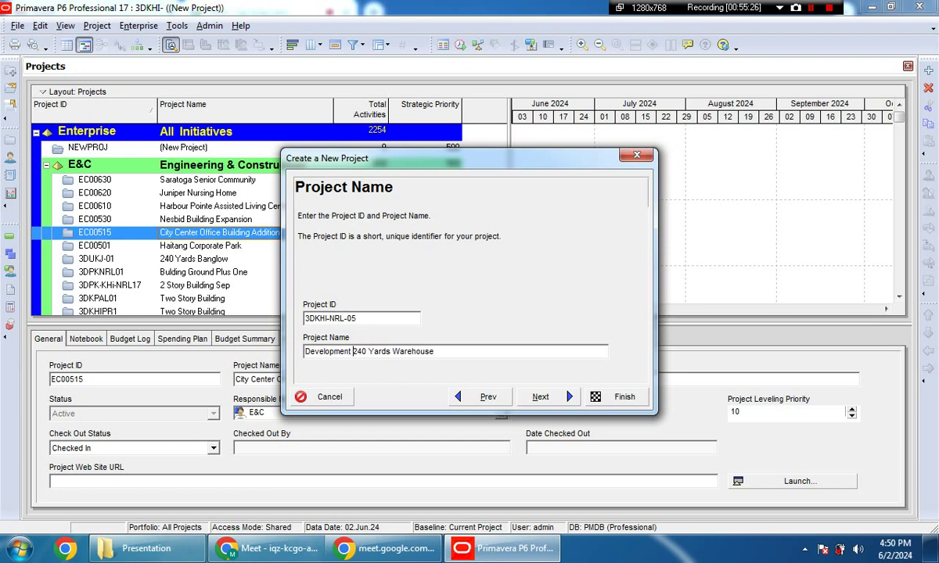
pyautogui.hotkey('shift', 'Right')
pyautogui.hotkey('shift', 'Right')
pyautogui.hotkey('shift', 'Right')
pyautogui.write('1000')
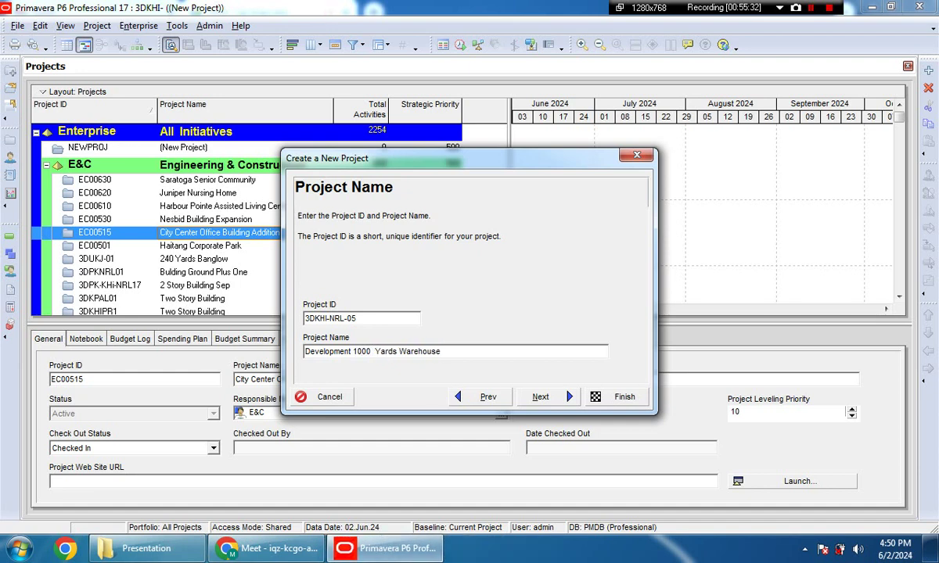
# Step: Continue to the project dates and set the planned start to 02.Jun.24
pyautogui.press('Return')
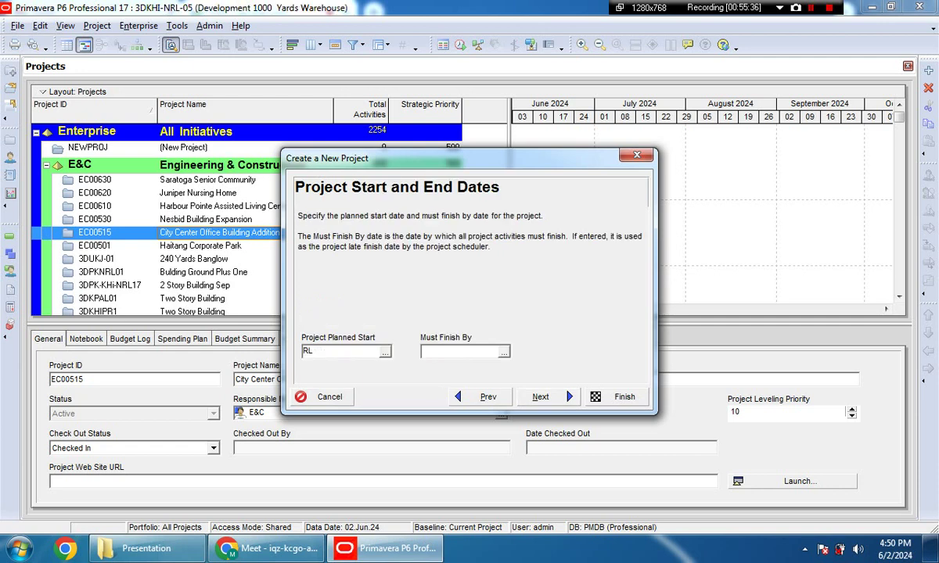
pyautogui.click(385, 352)
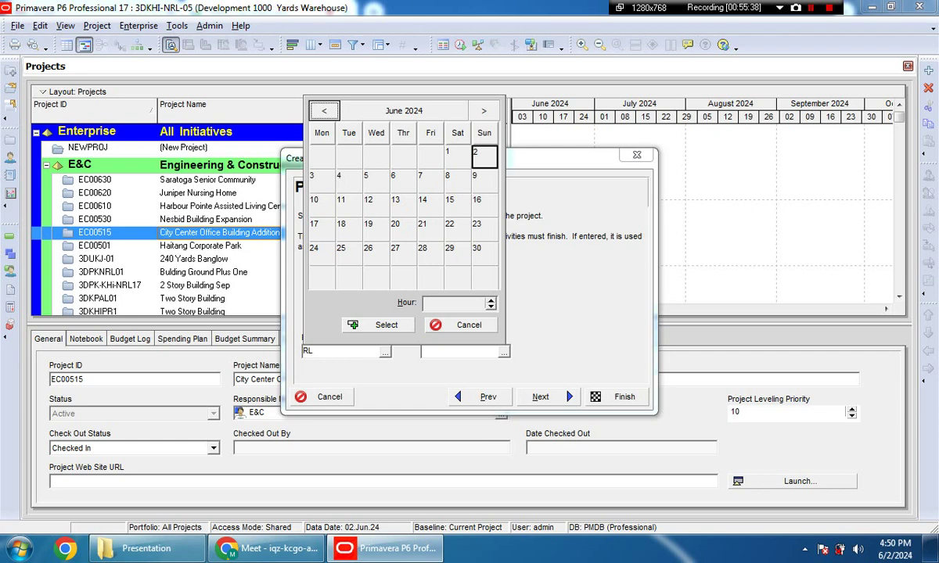
pyautogui.doubleClick(484, 156)
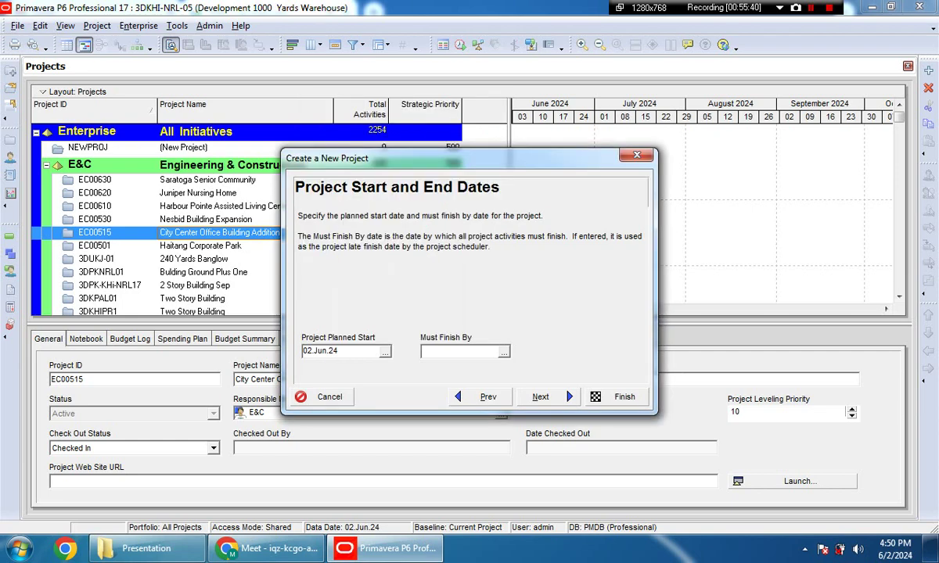
# Step: Switch to Chrome and open the PMP 2024 Link 2 video call from the Gmail chat
pyautogui.click(266, 549)
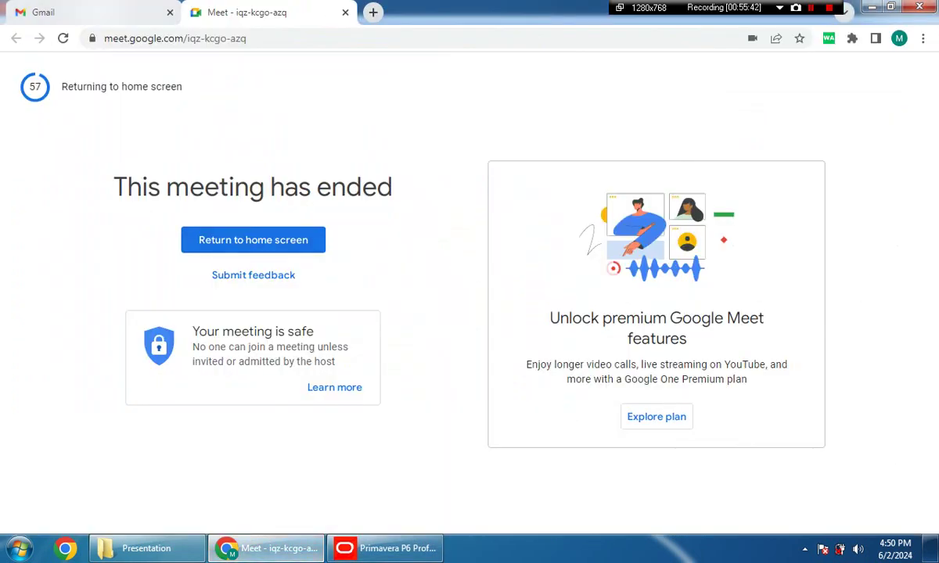
pyautogui.click(90, 12)
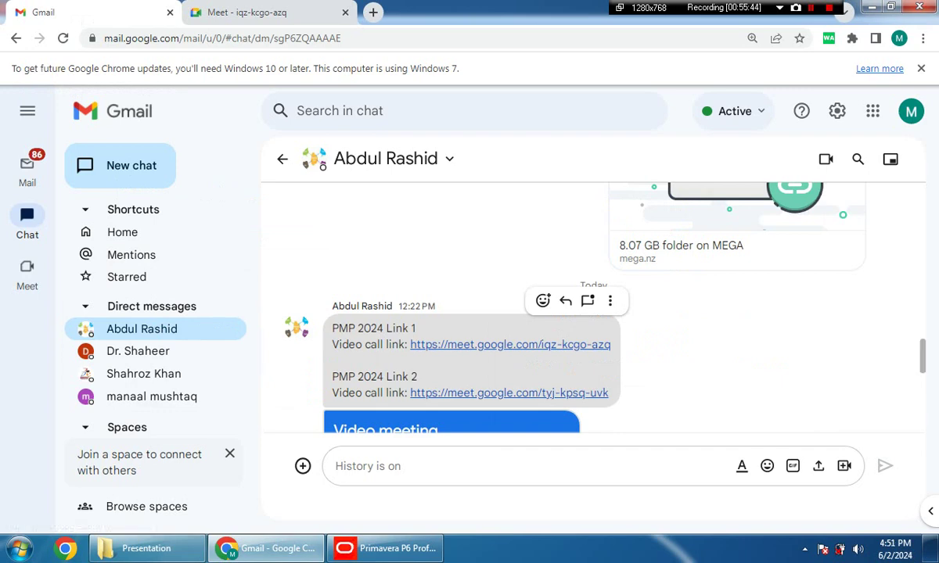
pyautogui.click(509, 393)
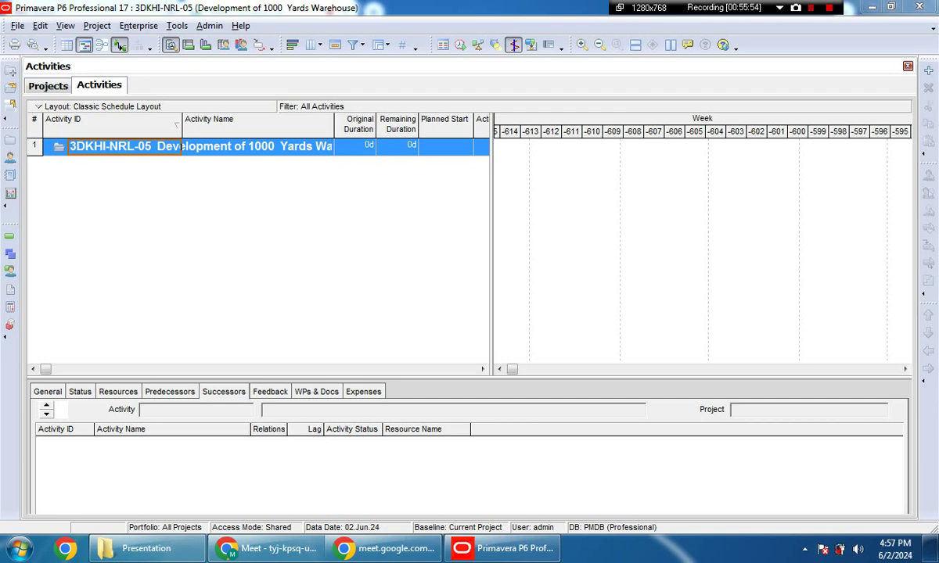
# Step: Remove Gate Status, both total cost columns, and the planned and actual start and finish columns from the Activities table's selected columns
pyautogui.rightClick(388, 124)
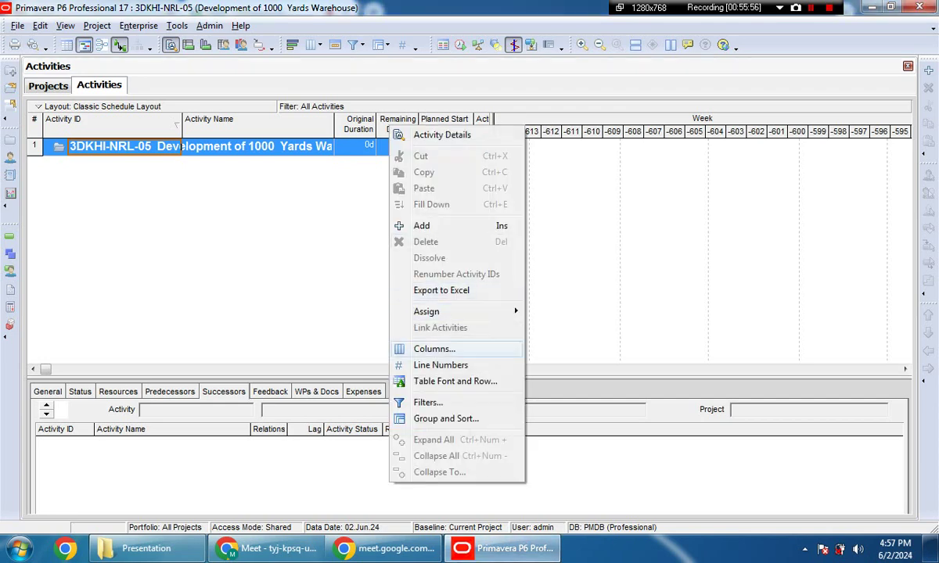
pyautogui.click(434, 349)
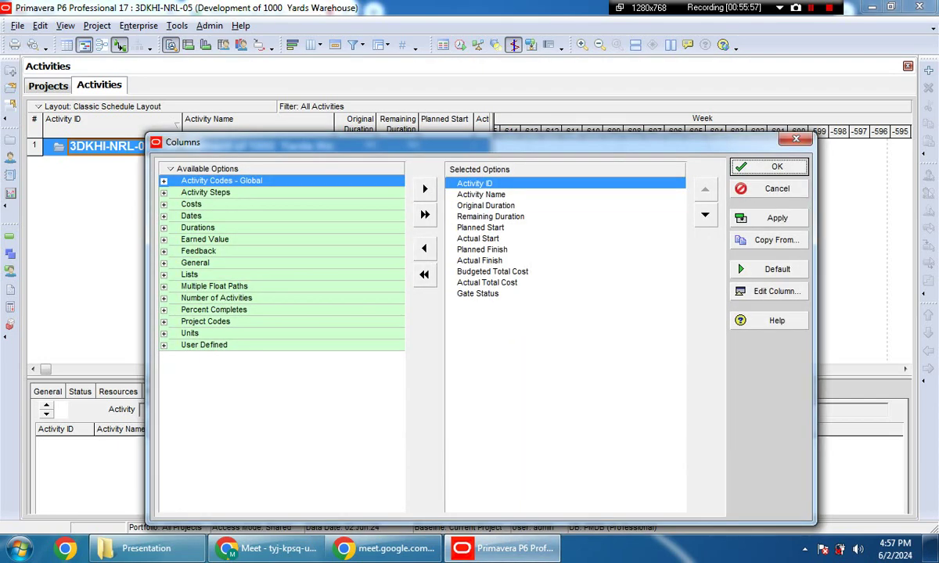
pyautogui.click(477, 294)
pyautogui.click(424, 249)
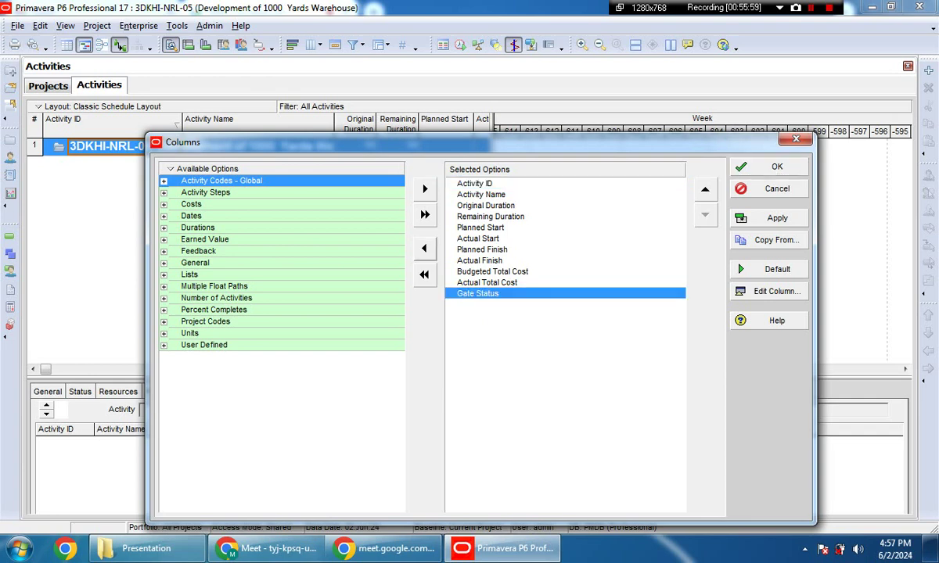
pyautogui.click(424, 248)
pyautogui.click(424, 248)
pyautogui.click(424, 248)
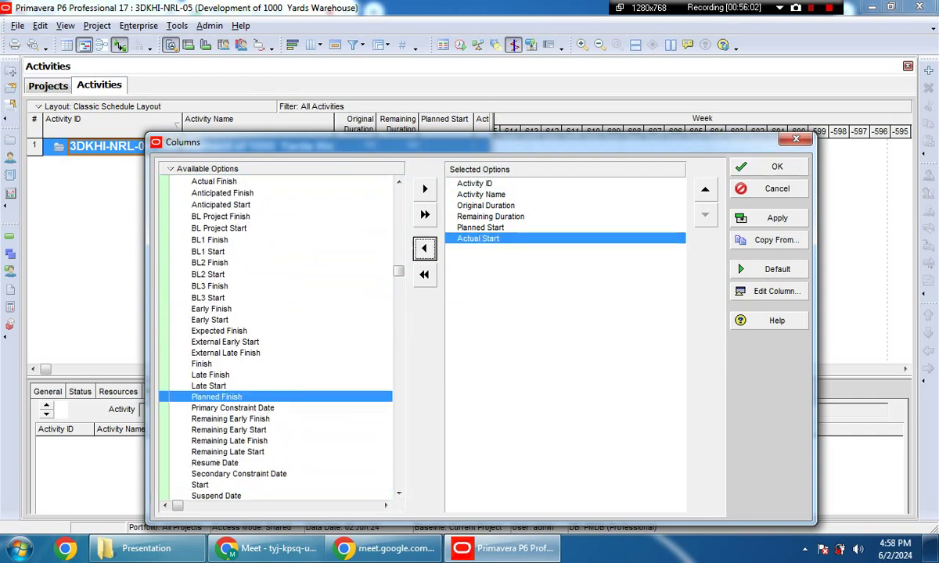
pyautogui.click(424, 248)
pyautogui.click(424, 248)
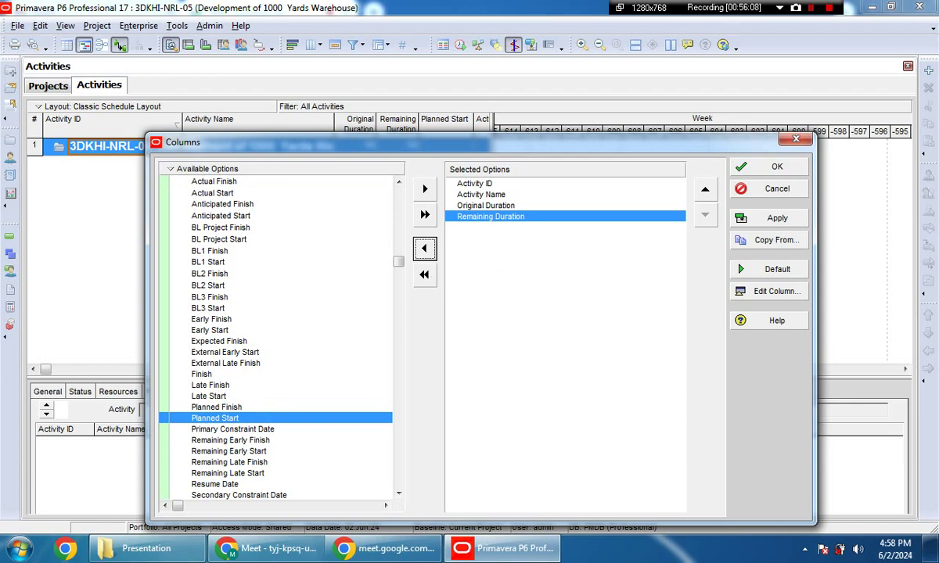
# Step: Search the available date columns for "start" and go through the matches to locate the Start column
pyautogui.click(218, 238)
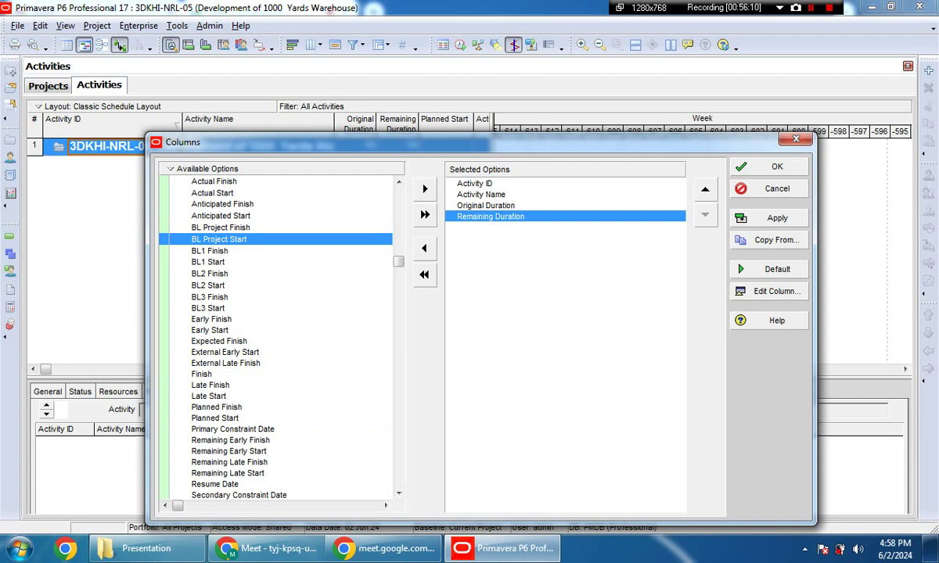
pyautogui.scroll(-2, 277, 336)
pyautogui.scroll(3, 278, 337)
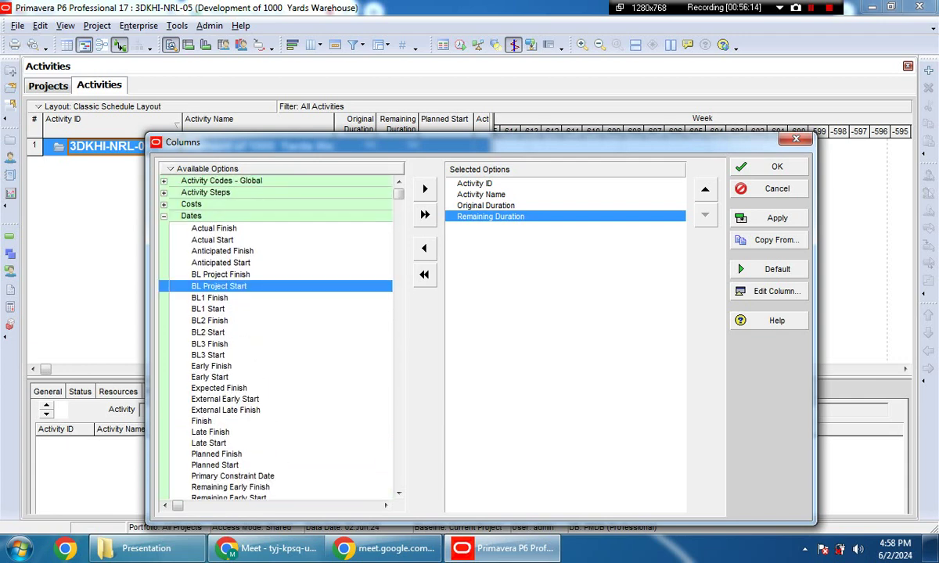
pyautogui.rightClick(162, 178)
pyautogui.click(193, 186)
pyautogui.write('start')
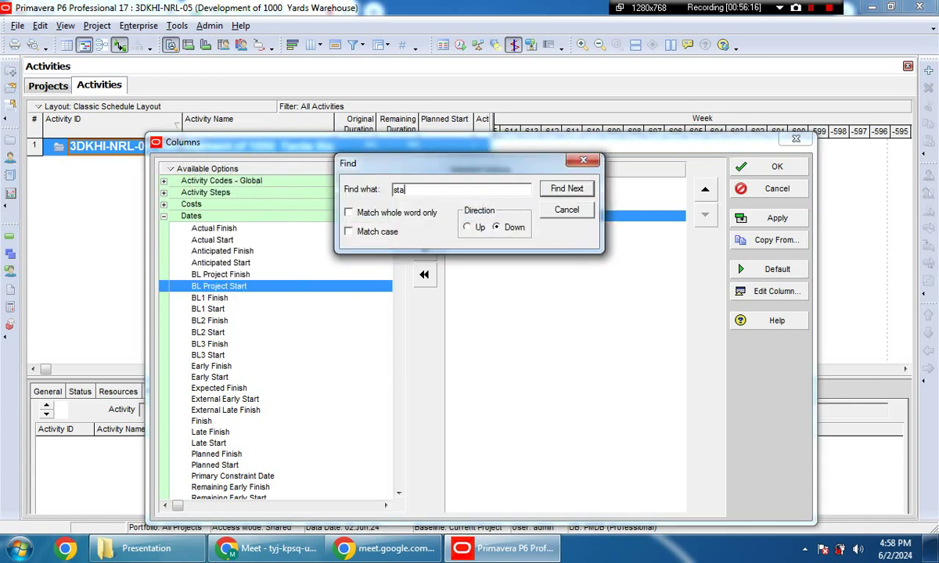
pyautogui.press('Return')
pyautogui.press('Return')
pyautogui.press('Return')
pyautogui.press('Return')
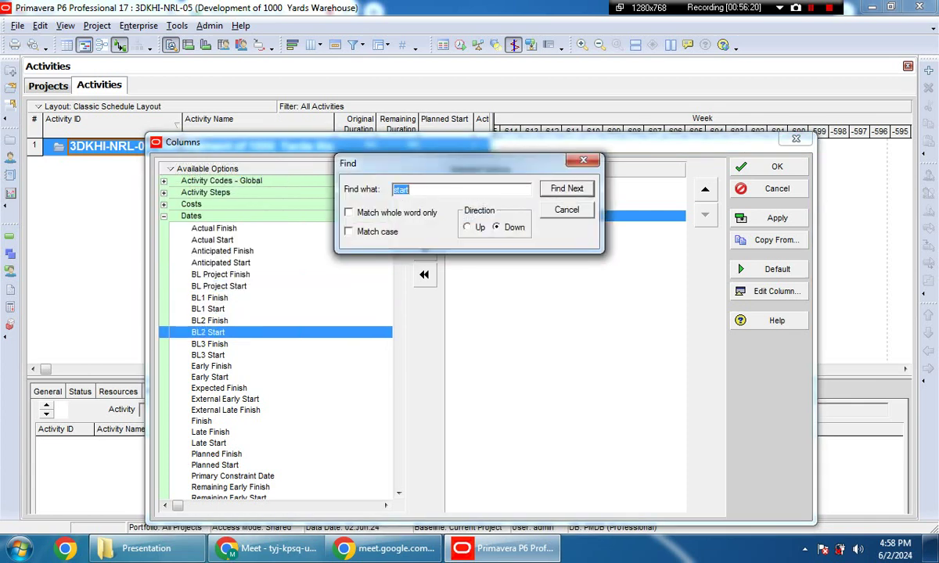
pyautogui.press('Return')
pyautogui.press('Return')
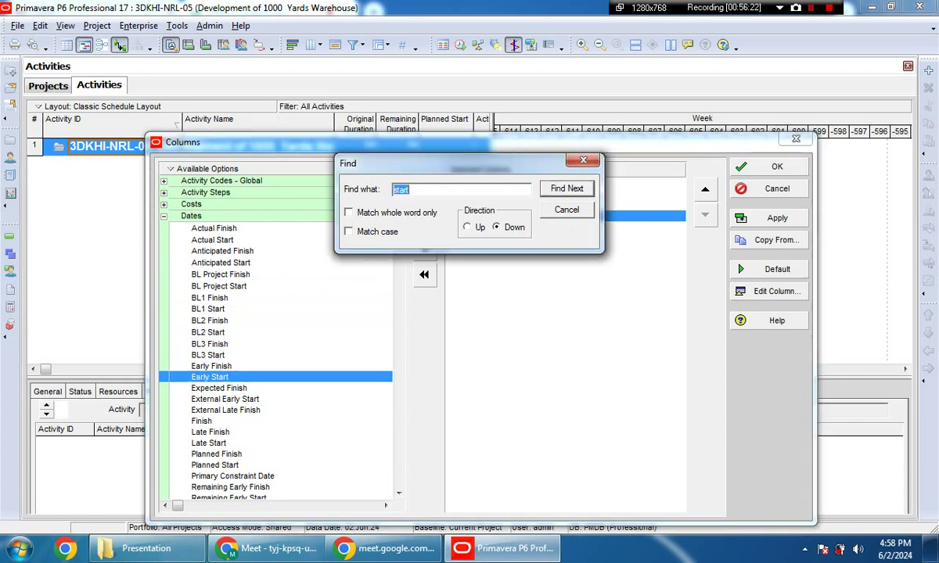
pyautogui.press('Return')
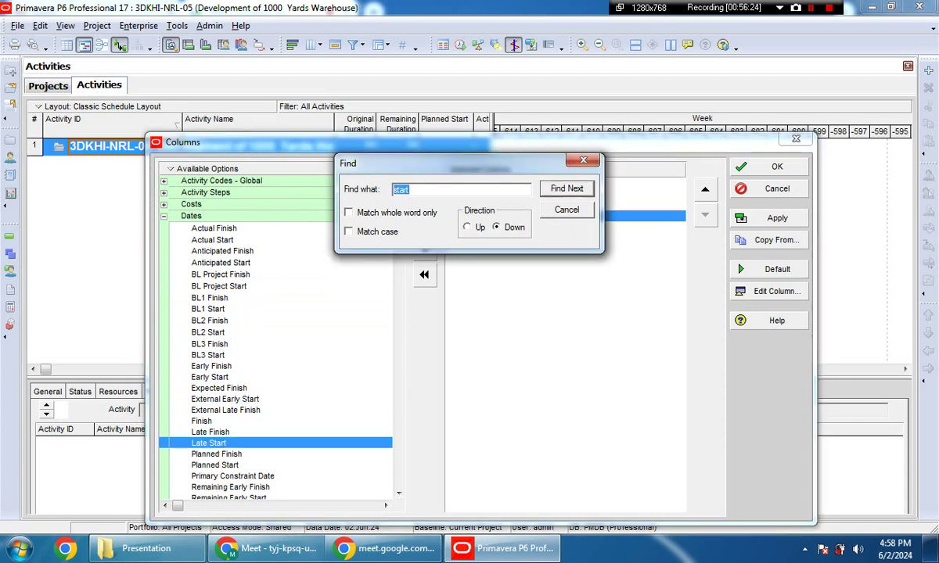
# Step: Add the Finish and Start date columns to the selected columns of the Activities table
pyautogui.click(201, 421)
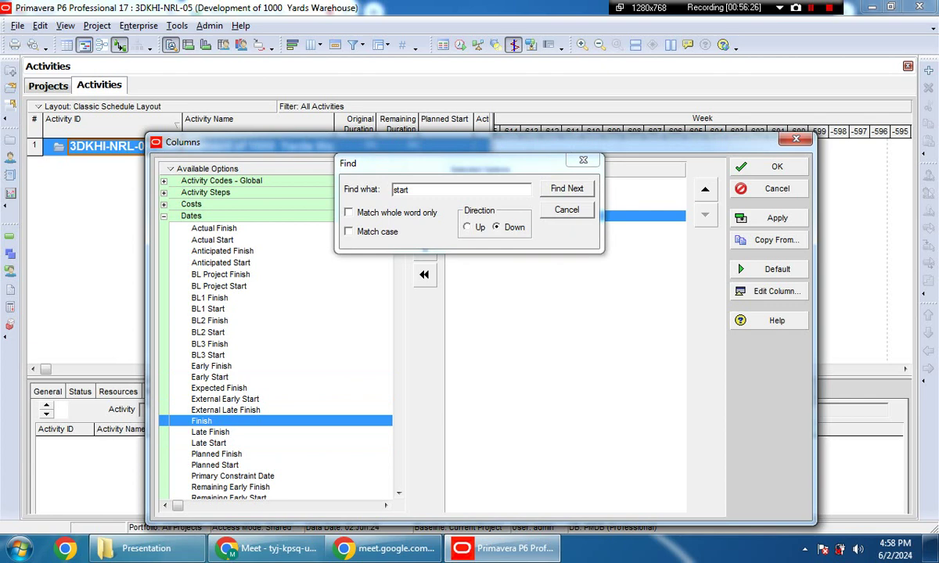
pyautogui.moveTo(461, 162); pyautogui.dragTo(516, 71)
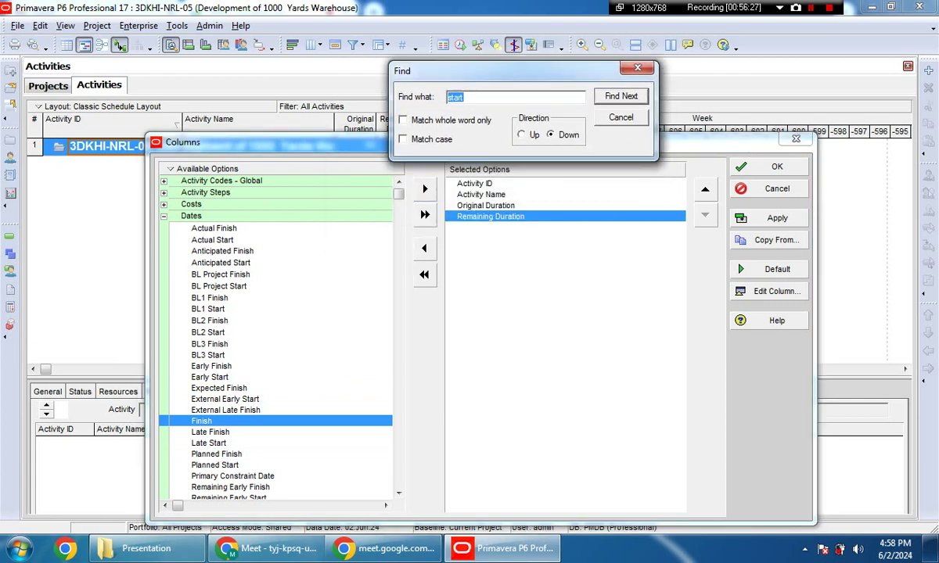
pyautogui.click(424, 189)
pyautogui.click(209, 432)
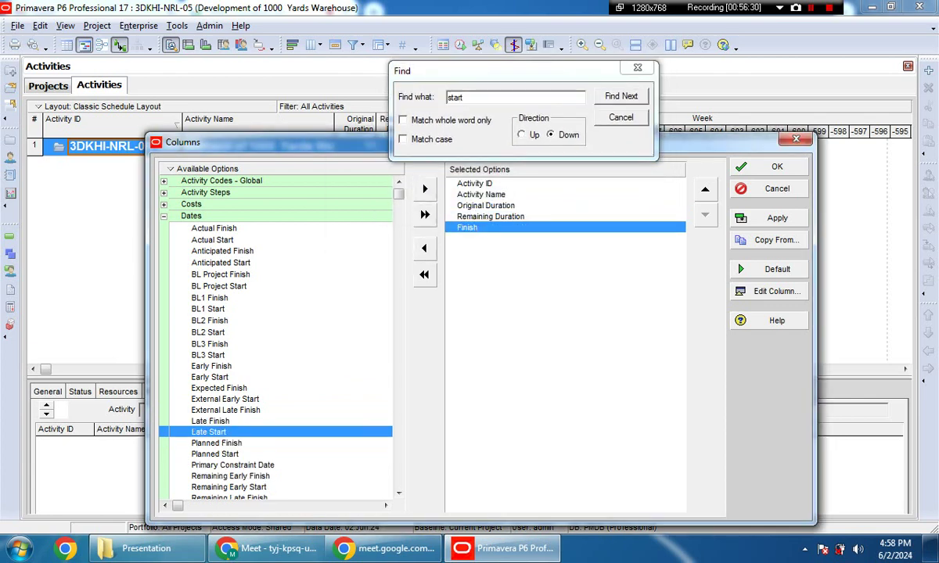
pyautogui.scroll(-3, 275, 336)
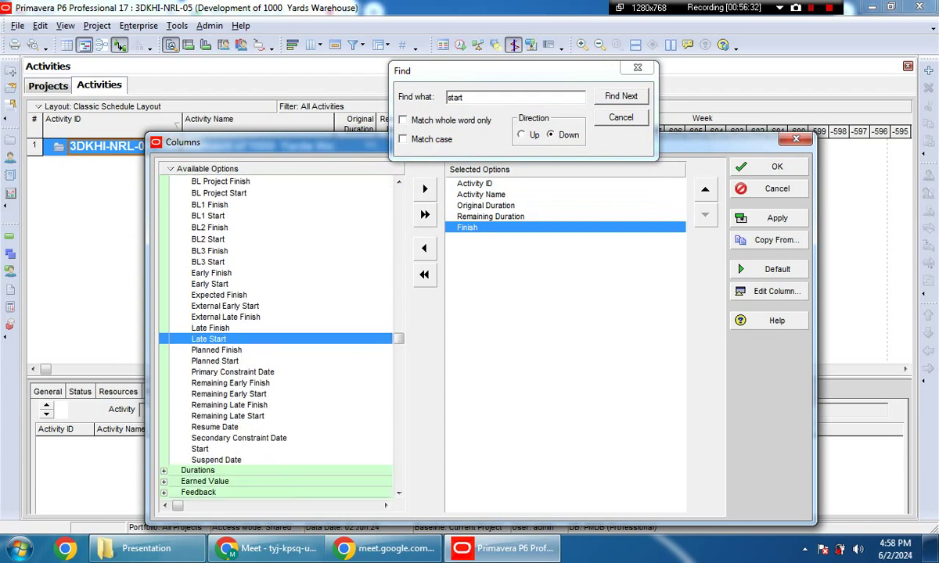
pyautogui.click(216, 460)
pyautogui.click(200, 448)
pyautogui.click(425, 189)
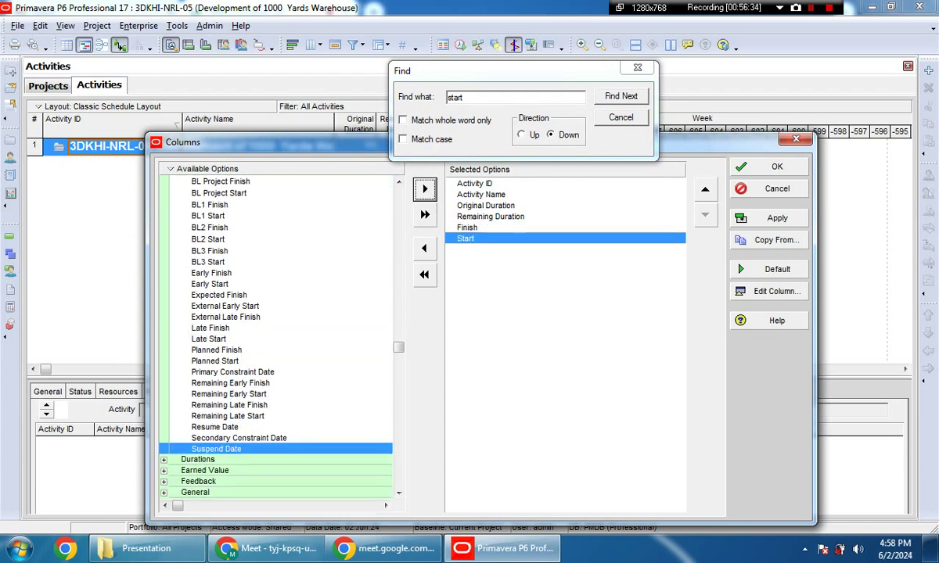
# Step: Find the Total Float column, add it to the selected columns, and confirm the column selection
pyautogui.doubleClick(455, 97)
pyautogui.write('T')
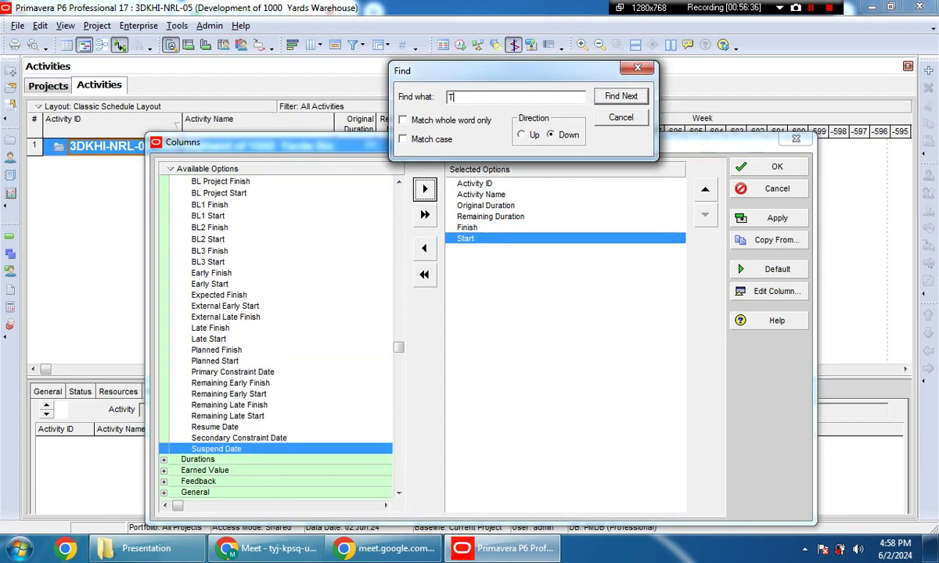
pyautogui.write('otal Floar')
pyautogui.press('Return')
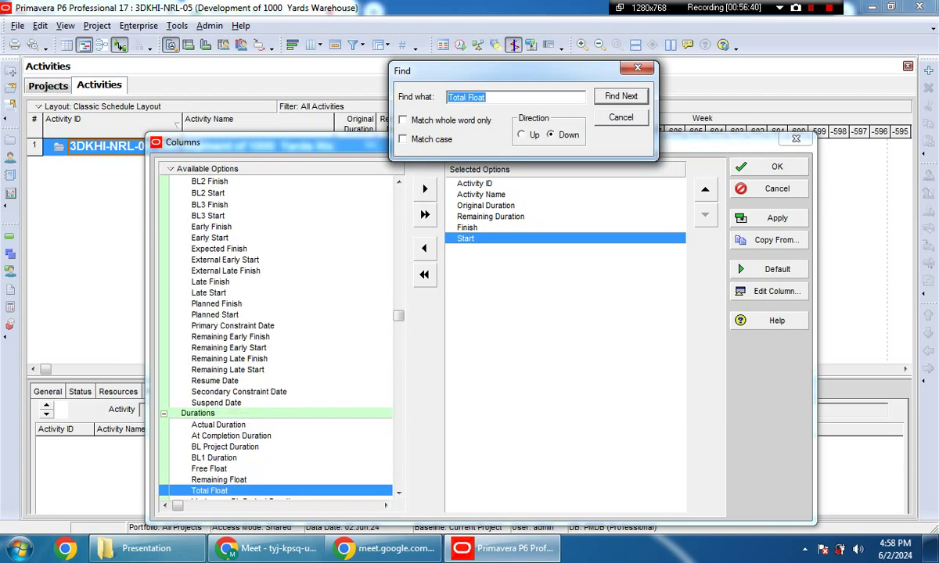
pyautogui.click(425, 189)
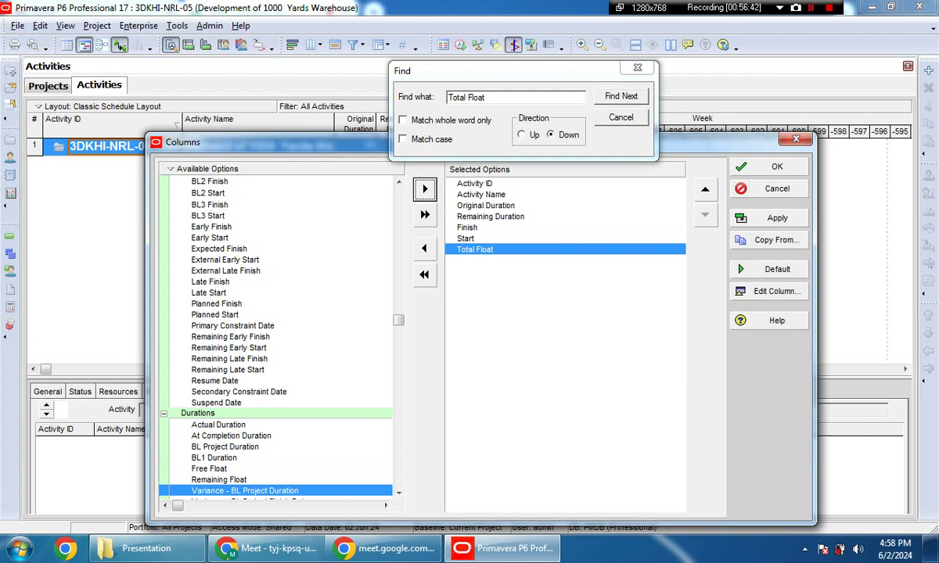
pyautogui.press('Return')
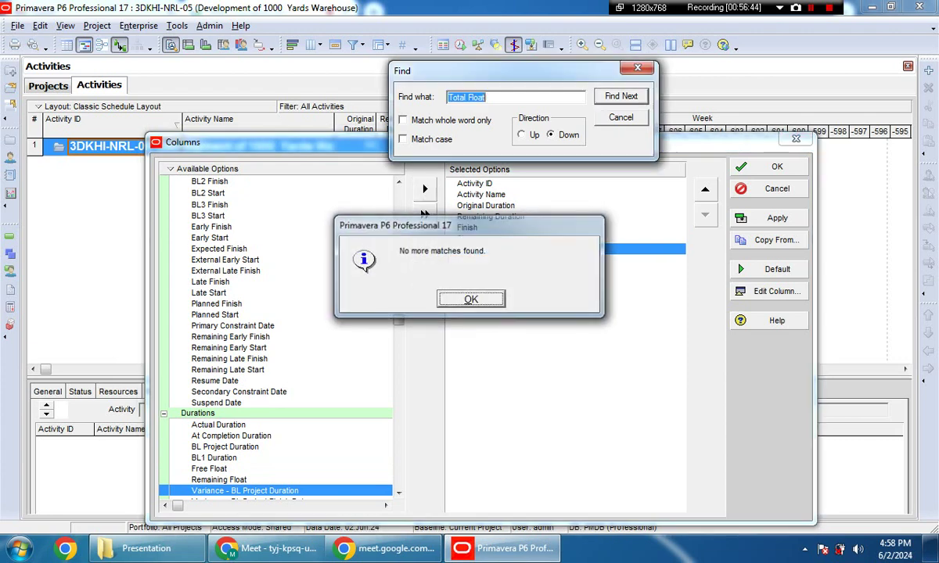
pyautogui.press('Return')
pyautogui.press('Escape')
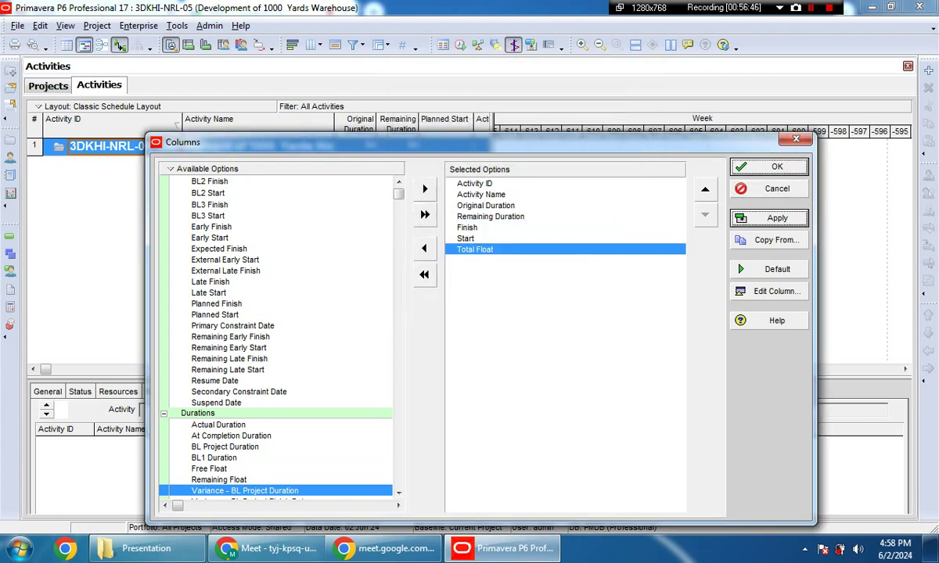
pyautogui.press('Return')
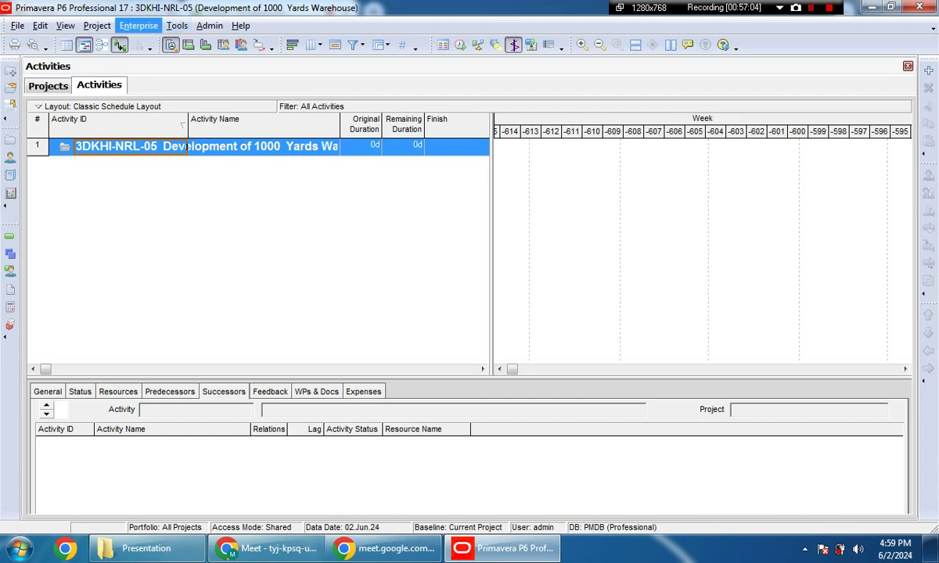
# Step: Open the enterprise calendars and display the global calendar list
pyautogui.click(138, 25)
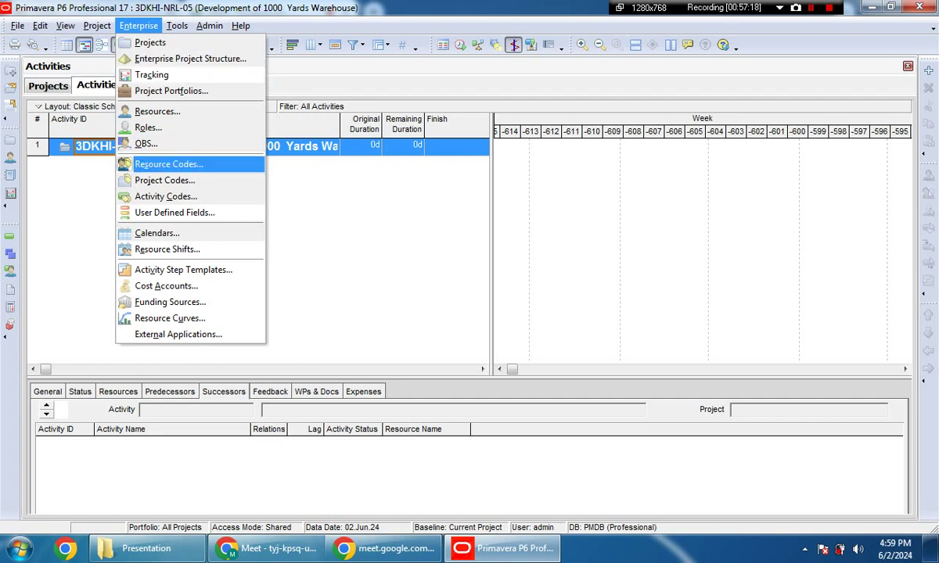
pyautogui.click(157, 233)
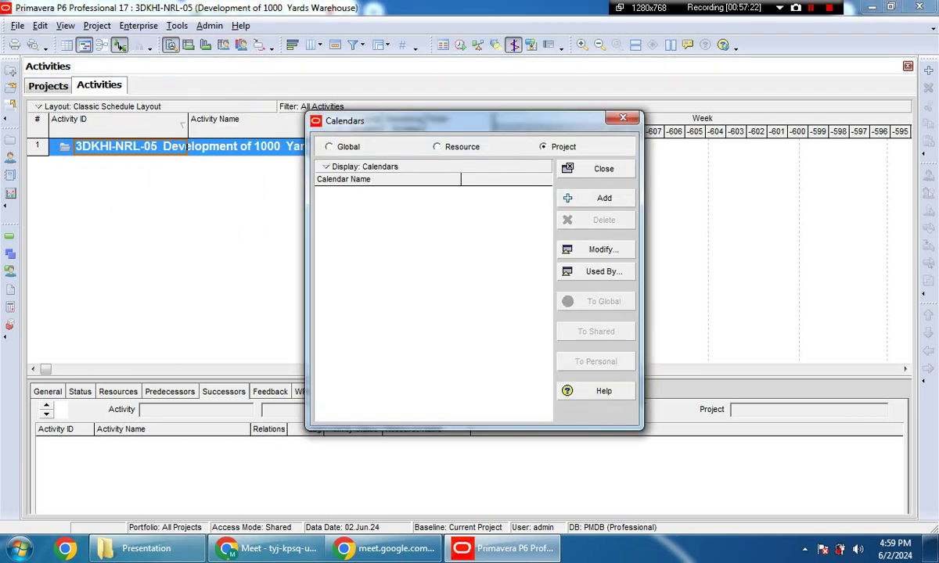
pyautogui.moveTo(469, 120); pyautogui.dragTo(449, 133)
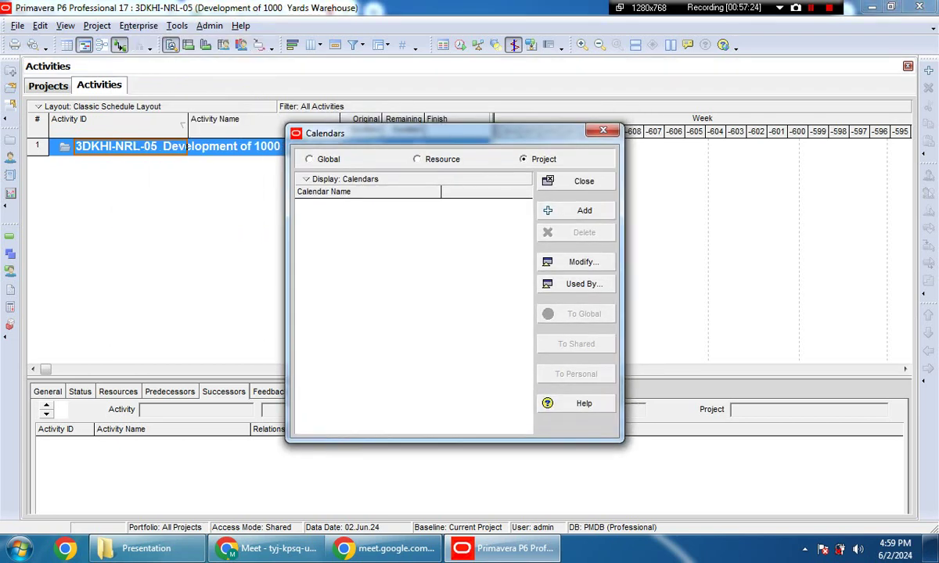
pyautogui.click(310, 159)
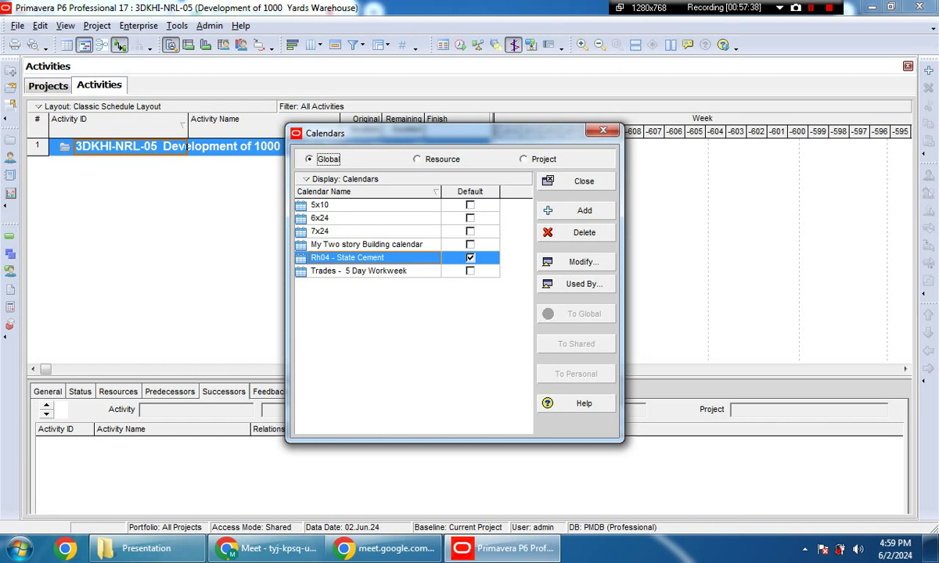
pyautogui.click(381, 258)
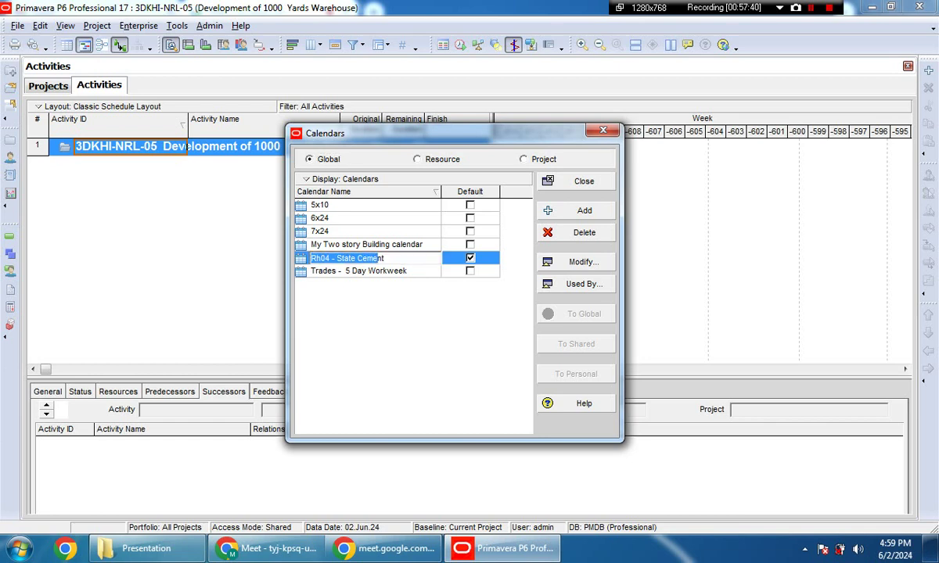
pyautogui.press('Down')
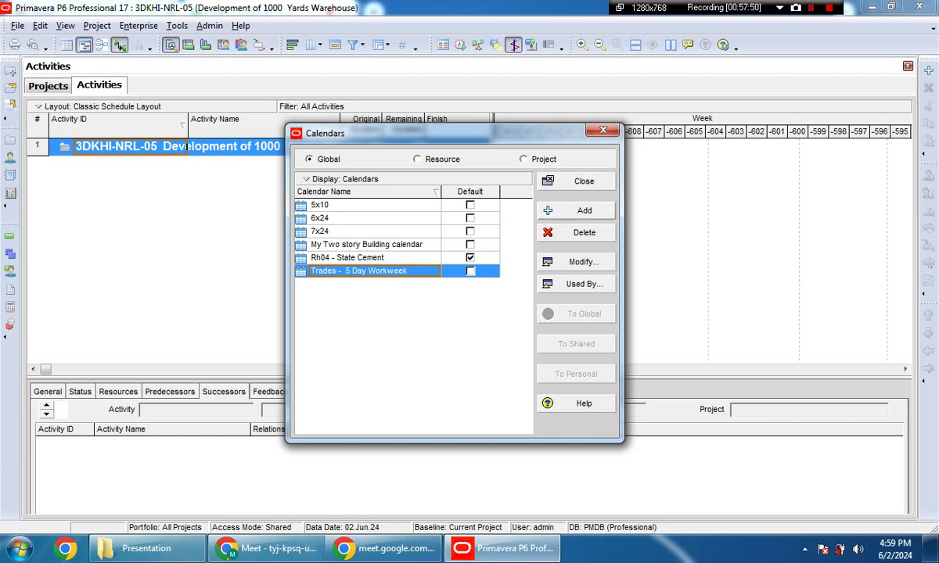
# Step: Add a global calendar copied from Trades - 5 Day Workweek and name it My Calendar for Warehouse
pyautogui.click(579, 210)
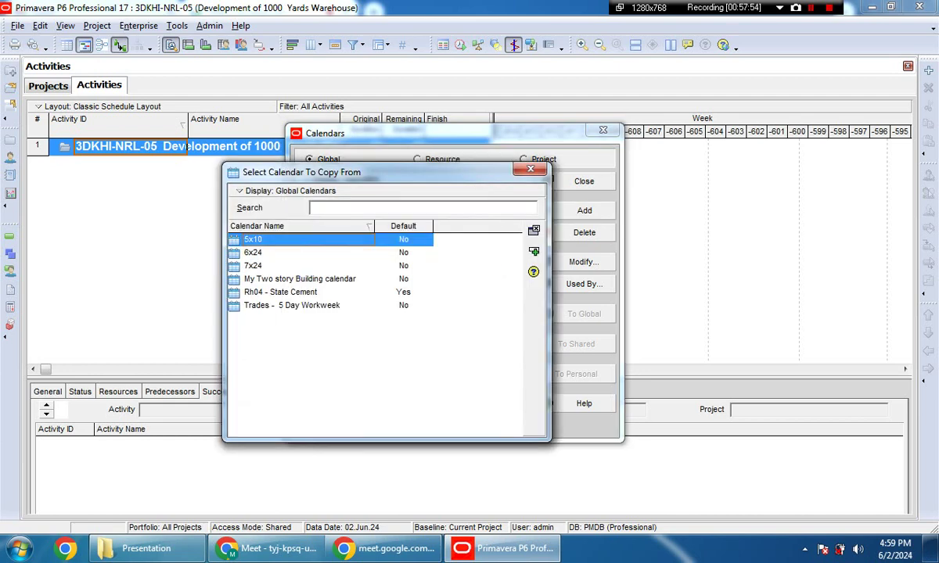
pyautogui.moveTo(383, 171); pyautogui.dragTo(479, 77)
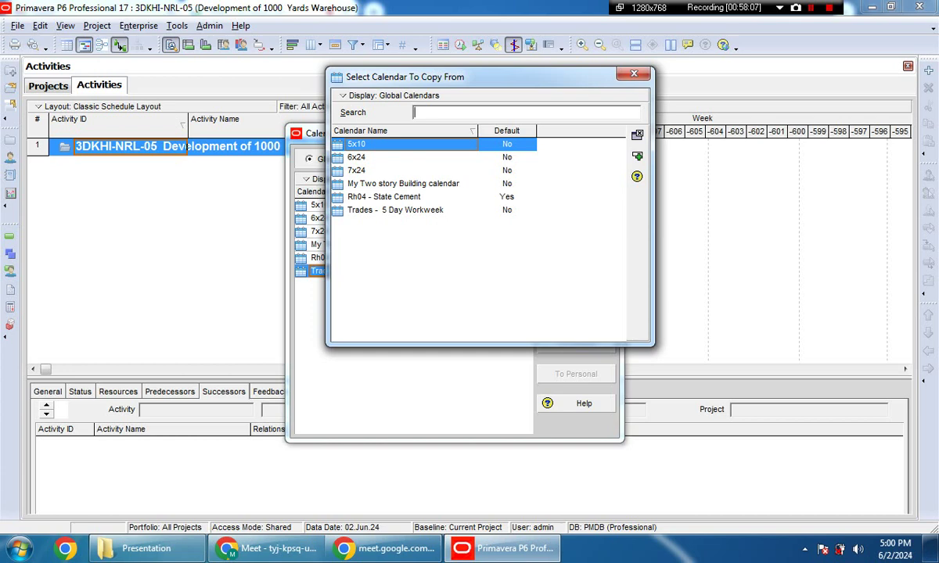
pyautogui.doubleClick(395, 209)
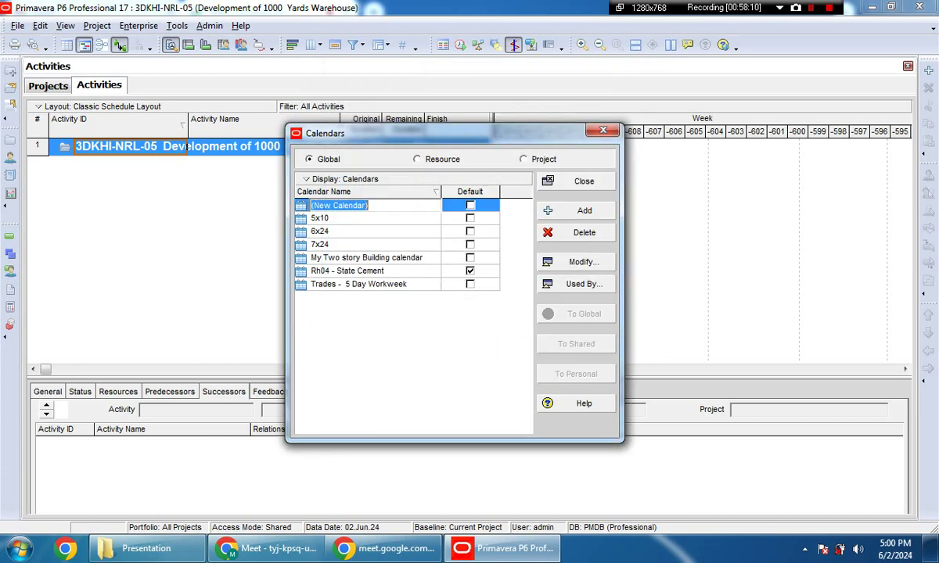
pyautogui.write('M')
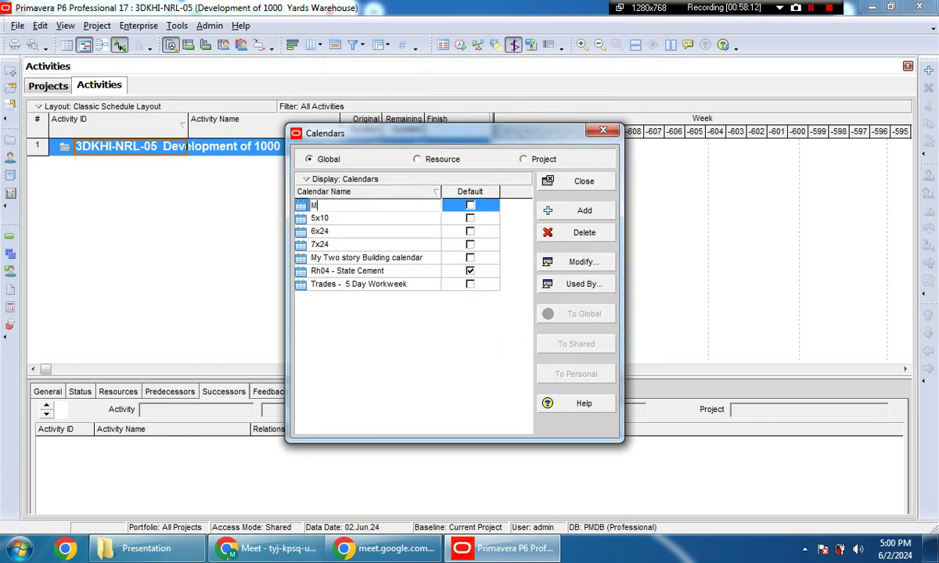
pyautogui.write('y Calendar for Warehouse')
pyautogui.press('Return')
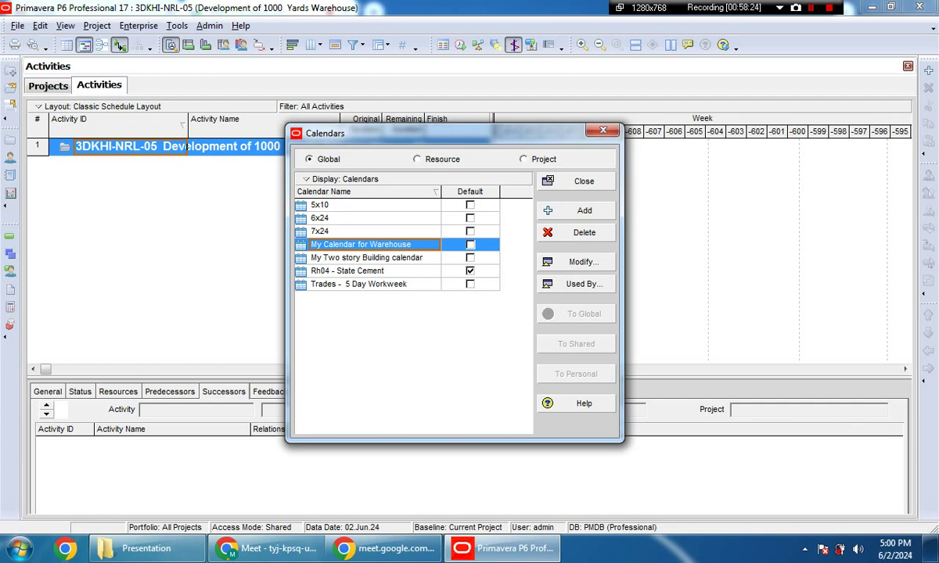
# Step: Check the project calendar list and delete My Calendar for Warehouse from the global calendars
pyautogui.click(523, 158)
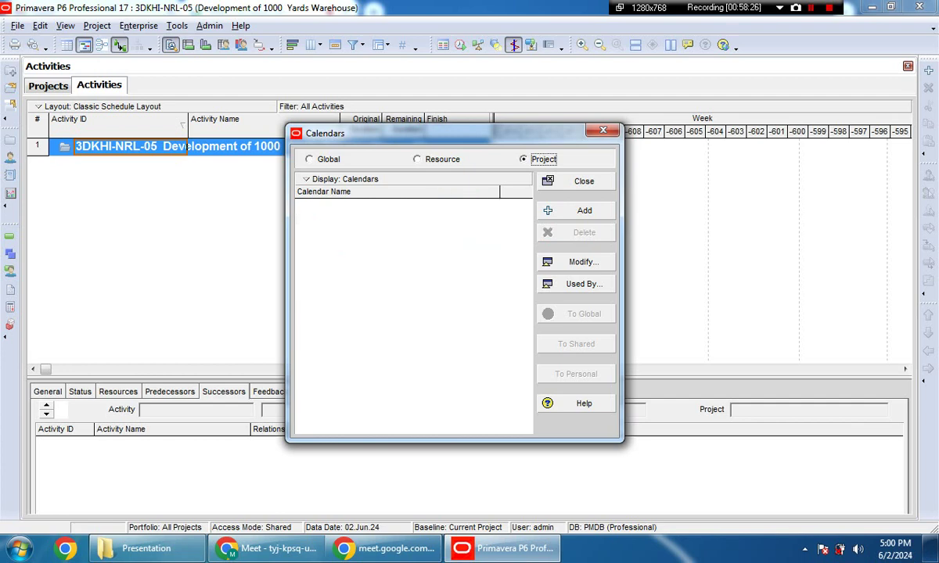
pyautogui.click(310, 159)
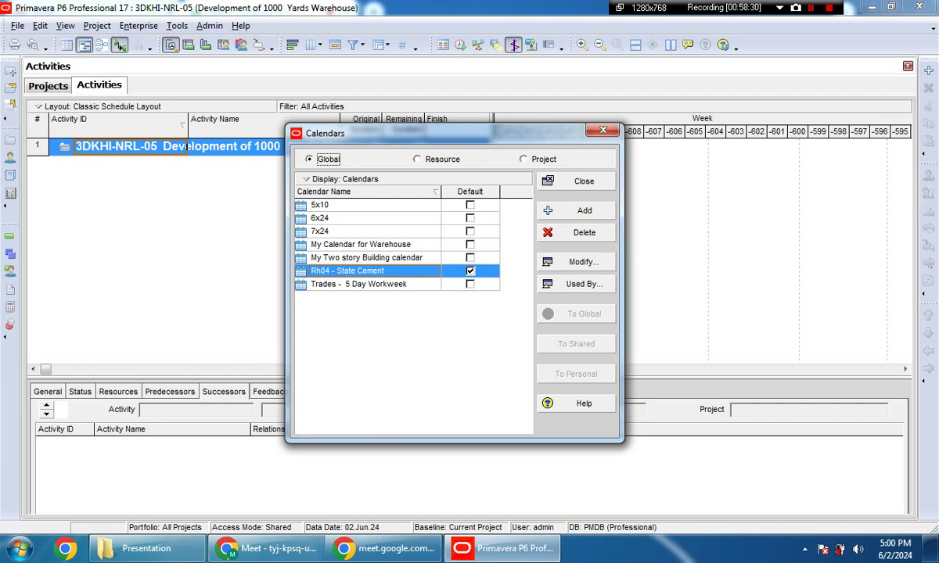
pyautogui.click(360, 244)
pyautogui.click(523, 159)
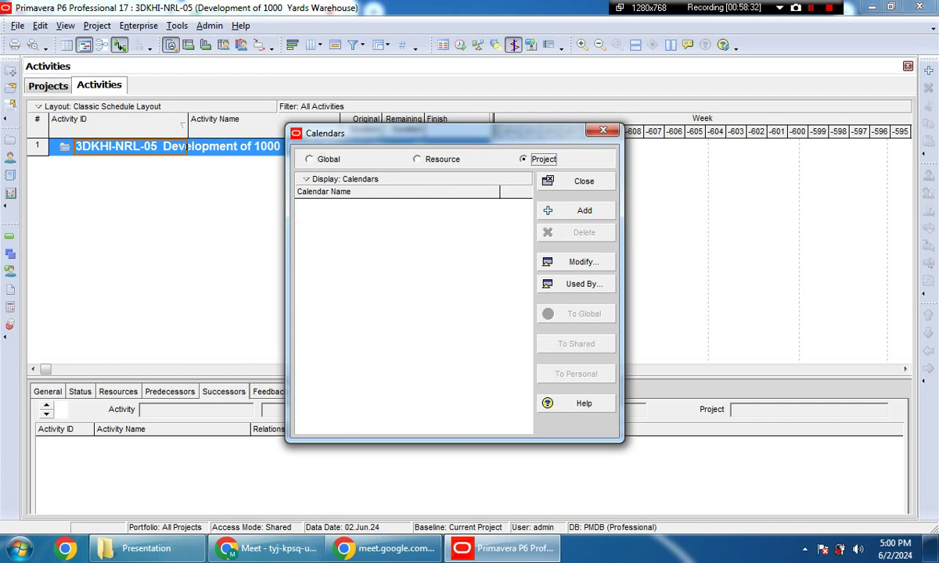
pyautogui.click(310, 159)
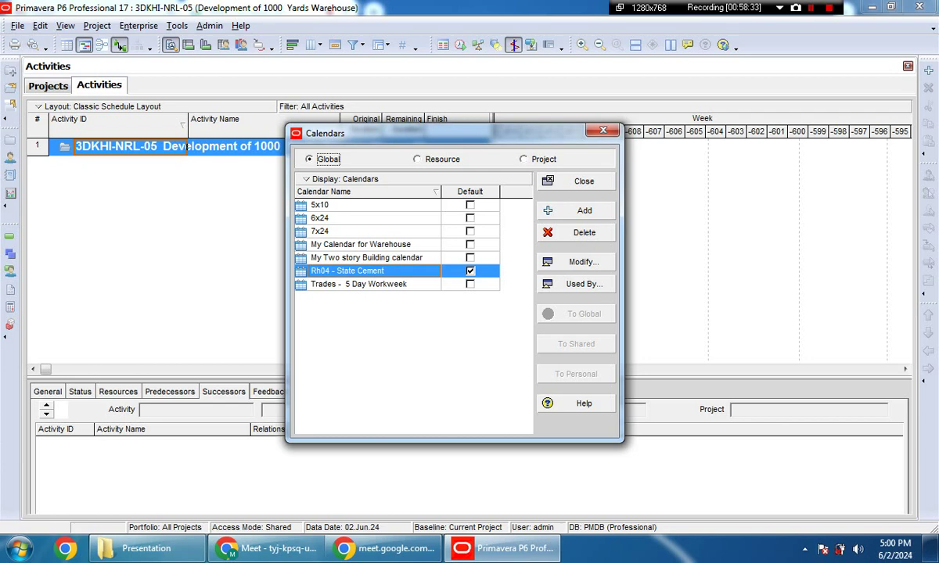
pyautogui.click(361, 244)
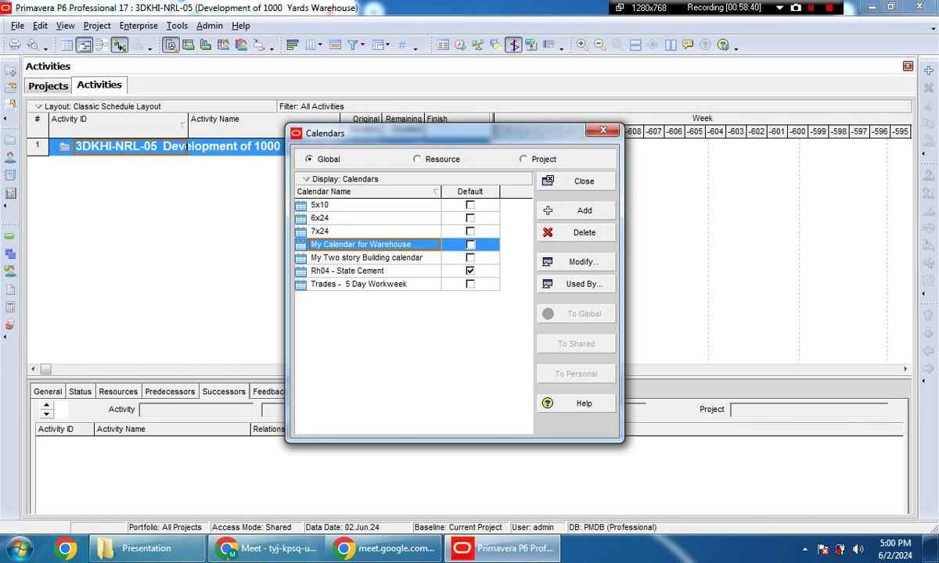
pyautogui.rightClick(397, 247)
pyautogui.click(442, 272)
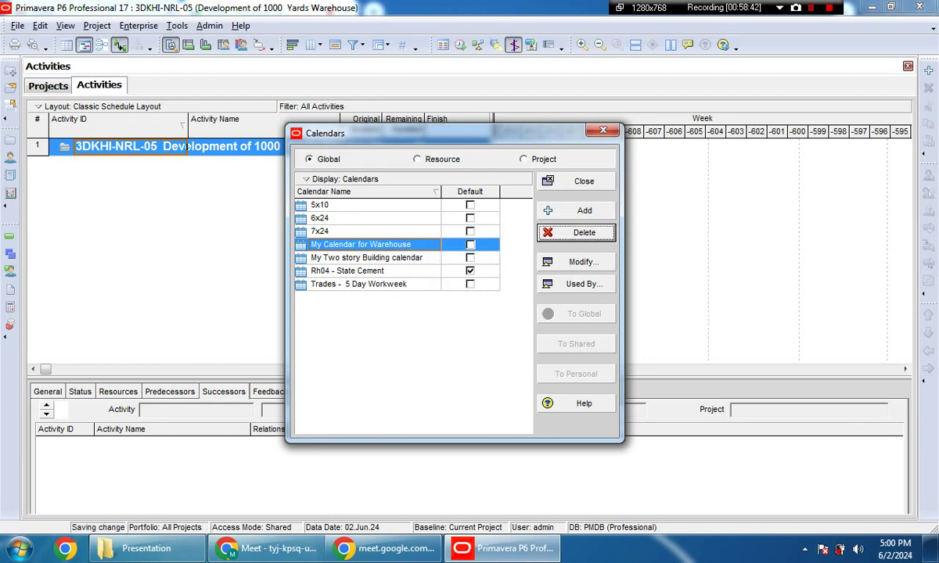
pyautogui.click(432, 299)
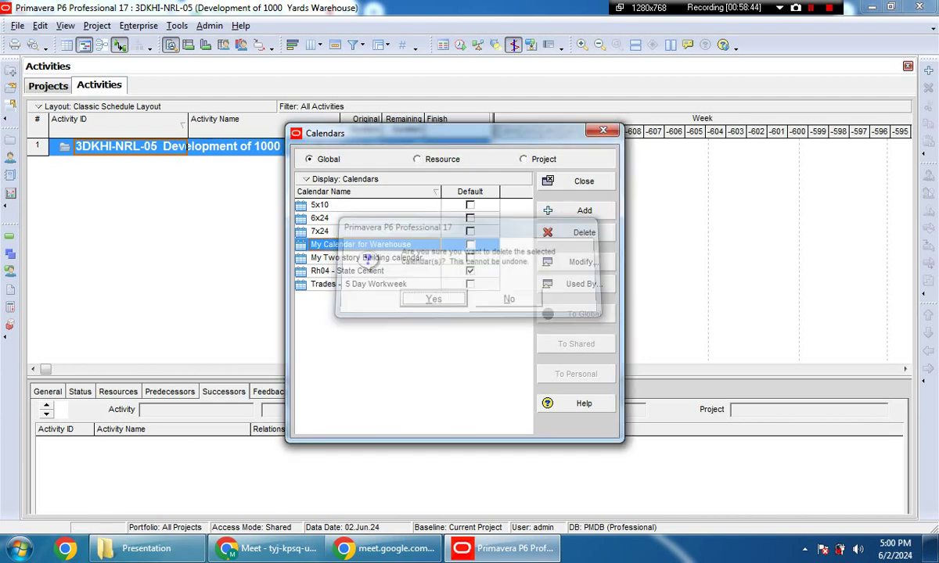
# Step: Add a project calendar copied from My Two story Building calendar and name it My Calendar for Warehouse
pyautogui.click(524, 159)
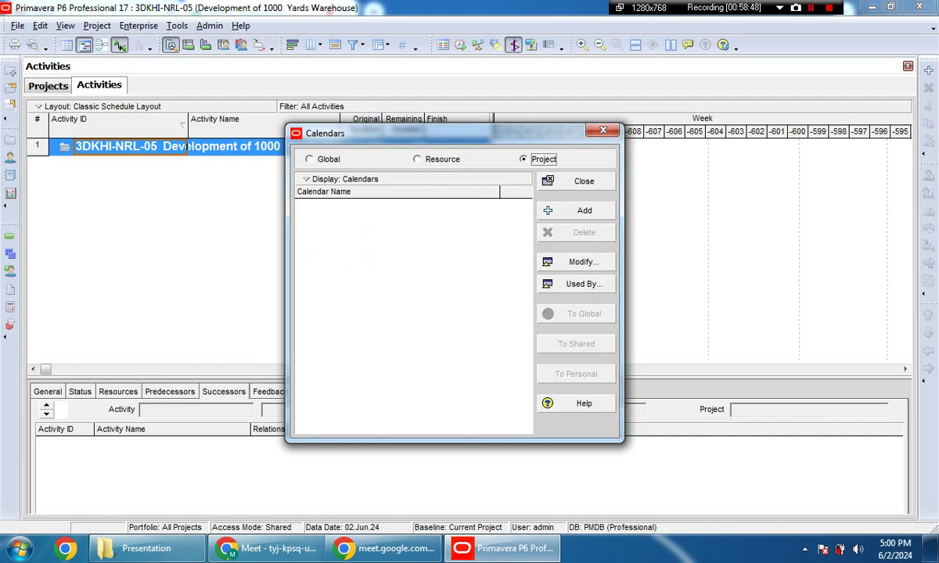
pyautogui.click(579, 210)
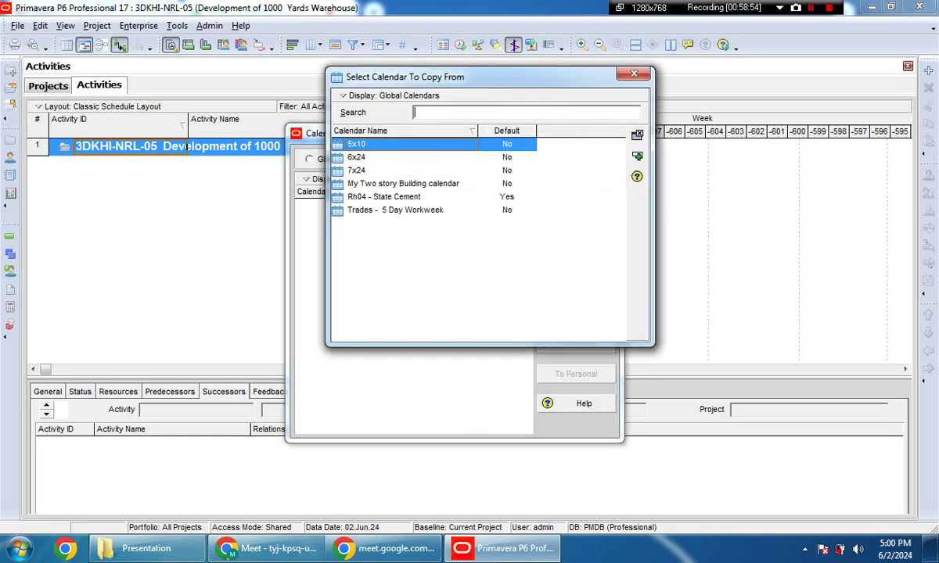
pyautogui.doubleClick(403, 183)
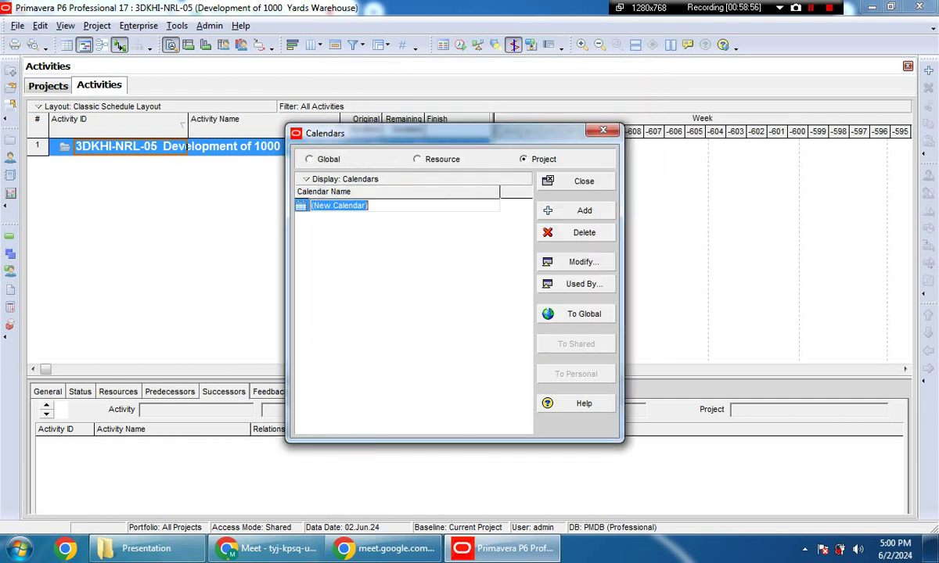
pyautogui.write('My Cal')
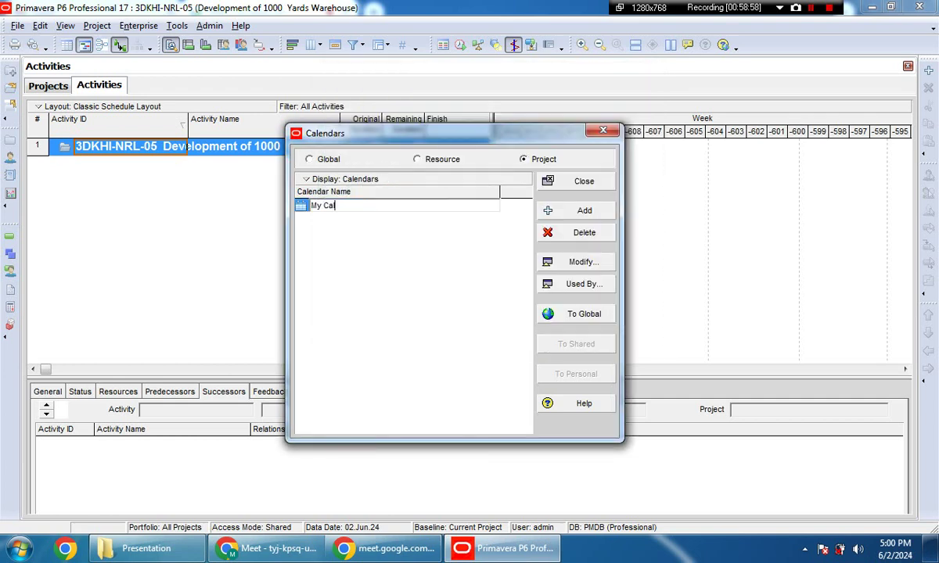
pyautogui.write('endar')
pyautogui.press('BackSpace')
pyautogui.press('BackSpace')
pyautogui.press('BackSpace')
pyautogui.write('ndar for Warehouse')
pyautogui.press('Return')
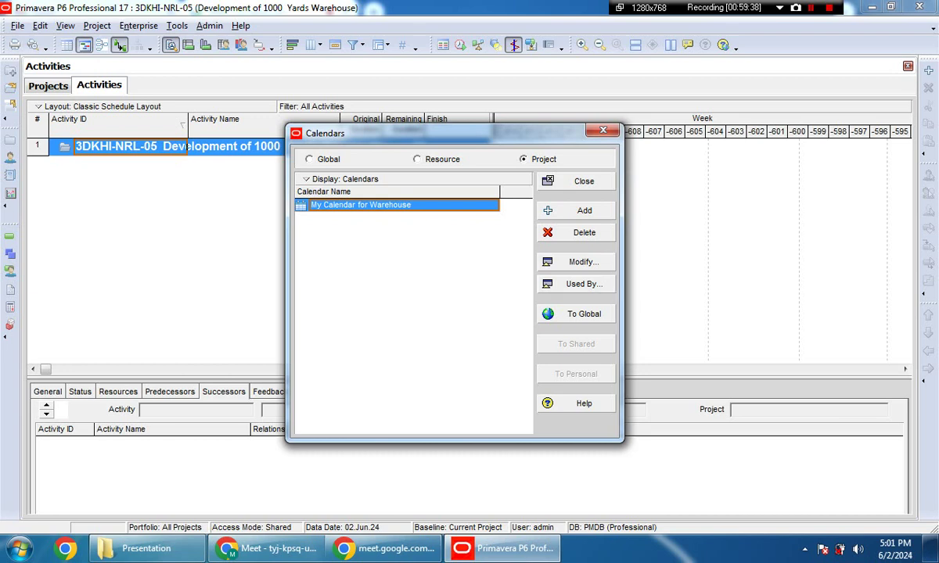
# Step: Set My Calendar for Warehouse to total work hours per day, then review and accept its standard weekly work hours
pyautogui.click(575, 261)
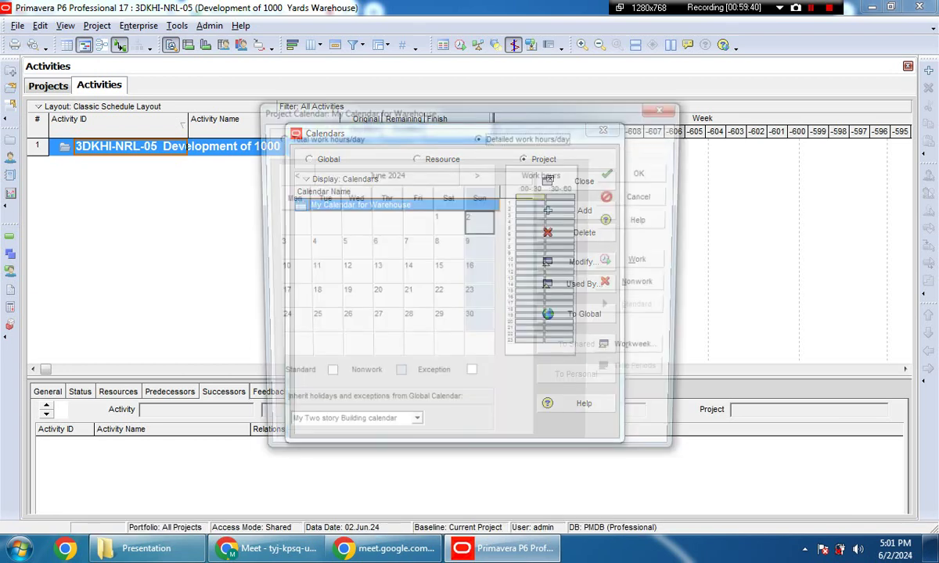
pyautogui.click(276, 136)
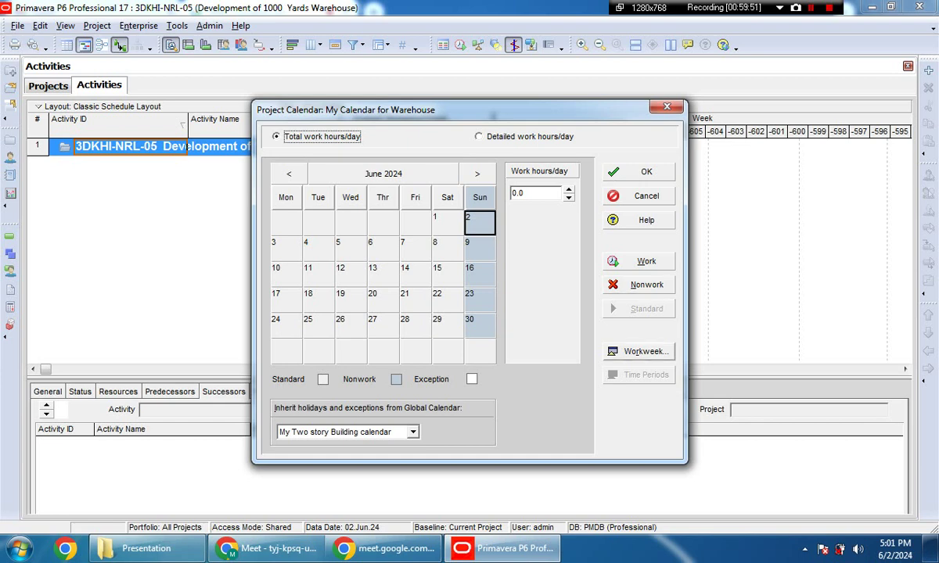
pyautogui.click(639, 351)
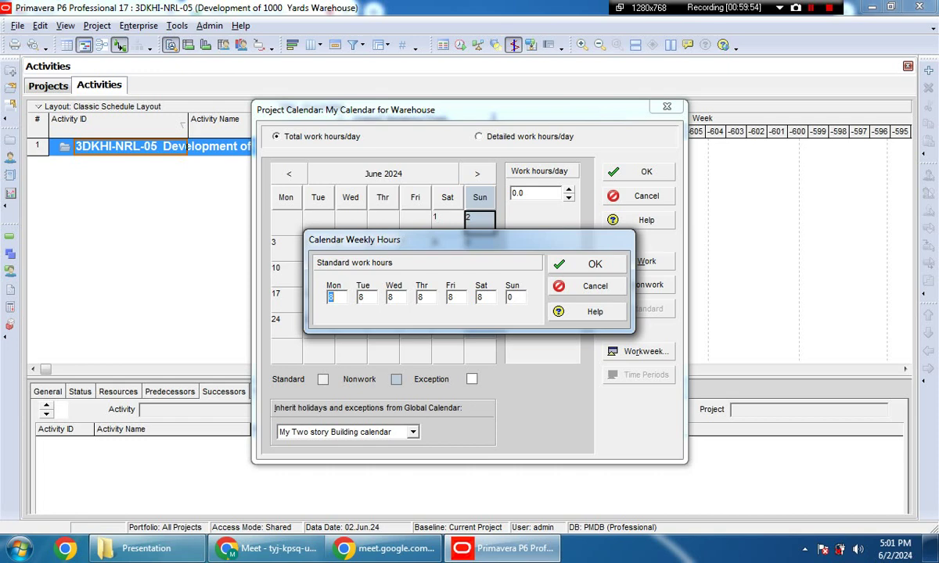
pyautogui.moveTo(461, 240); pyautogui.dragTo(421, 174)
pyautogui.click(291, 232)
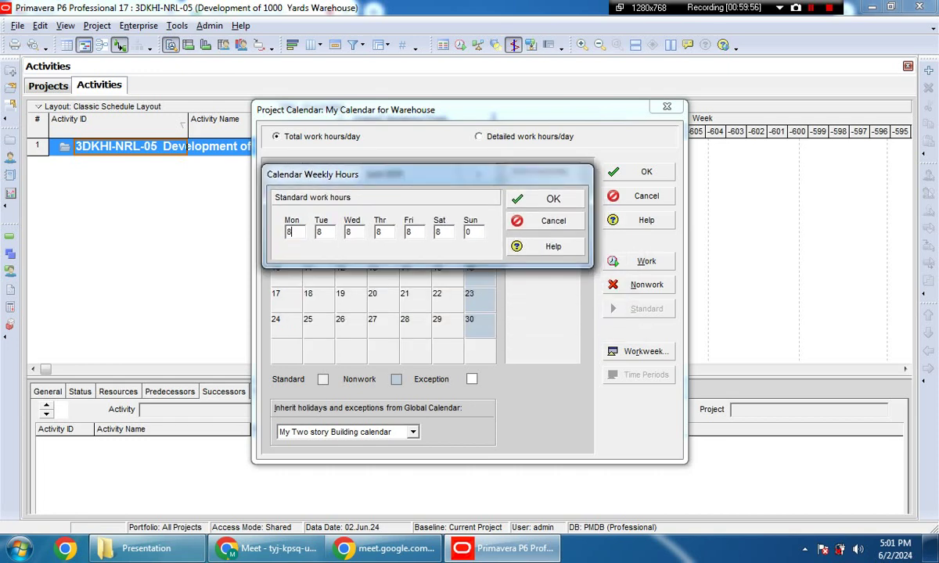
pyautogui.doubleClick(289, 231)
pyautogui.click(438, 232)
pyautogui.doubleClick(439, 231)
pyautogui.click(549, 199)
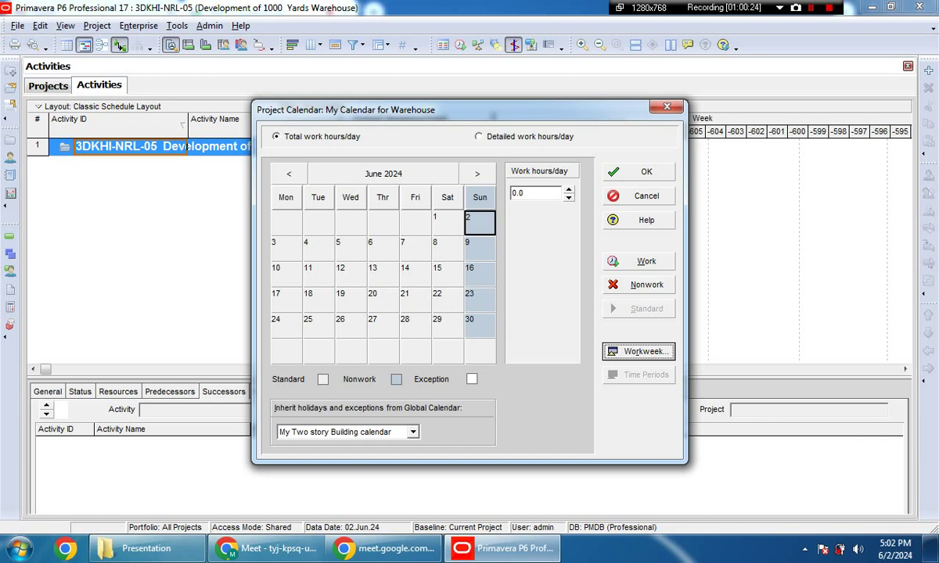
# Step: Examine the daily work hours assigned to weekdays, Saturdays and Sundays in June 2024
pyautogui.click(351, 248)
pyautogui.click(415, 248)
pyautogui.click(350, 248)
pyautogui.click(286, 248)
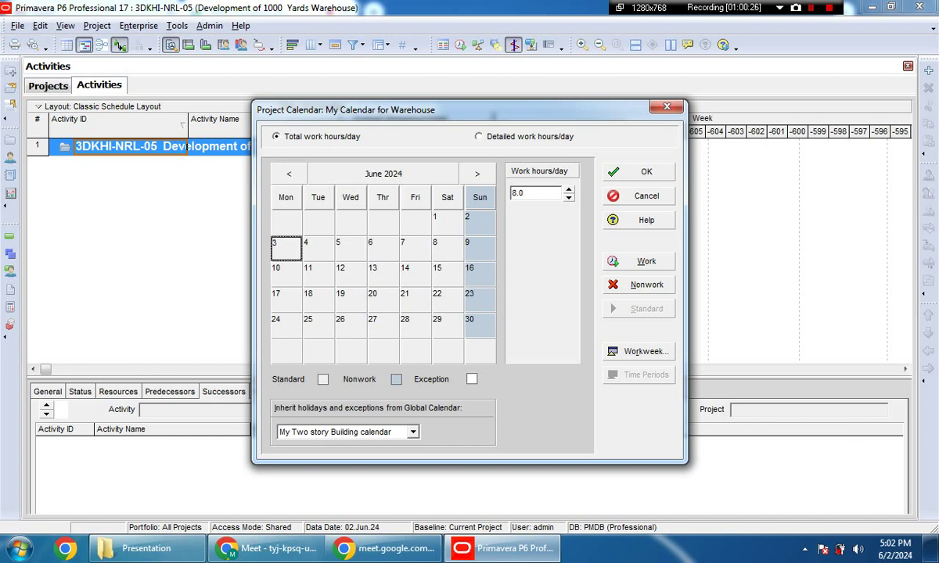
pyautogui.click(285, 274)
pyautogui.click(317, 300)
pyautogui.click(414, 300)
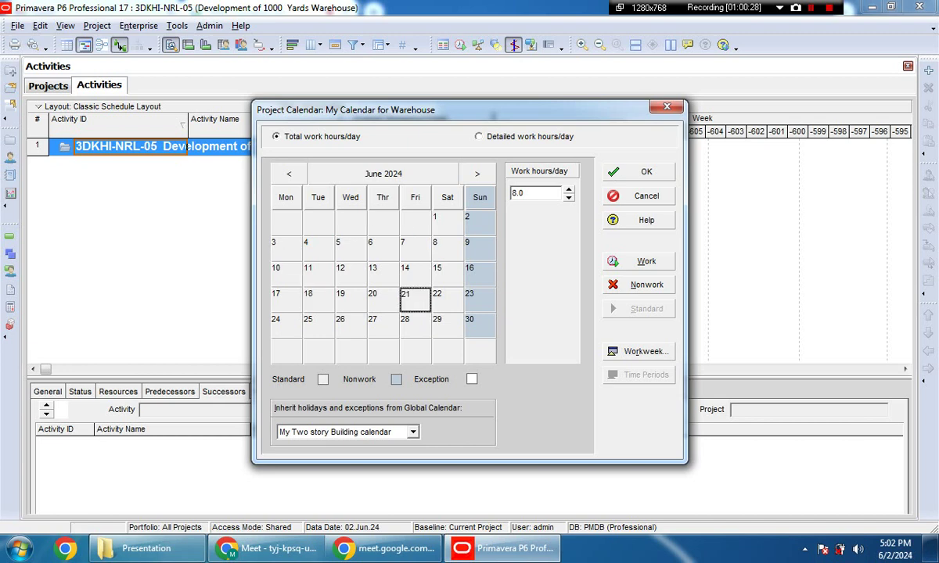
pyautogui.click(479, 222)
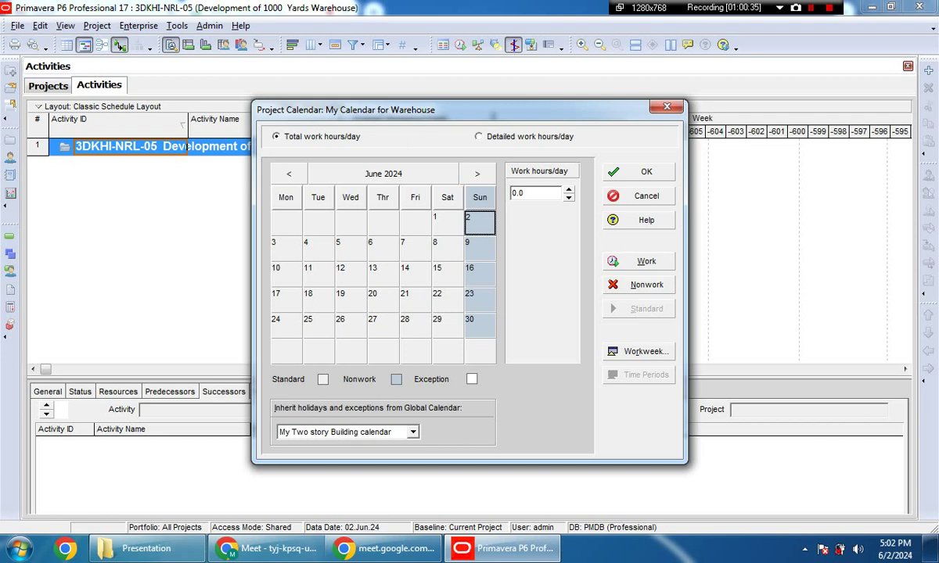
pyautogui.click(318, 273)
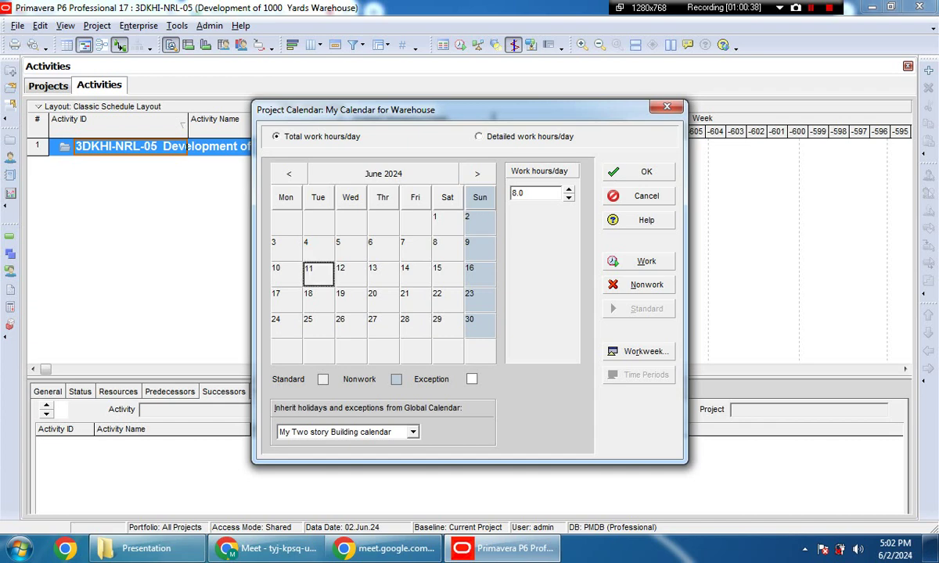
pyautogui.click(446, 273)
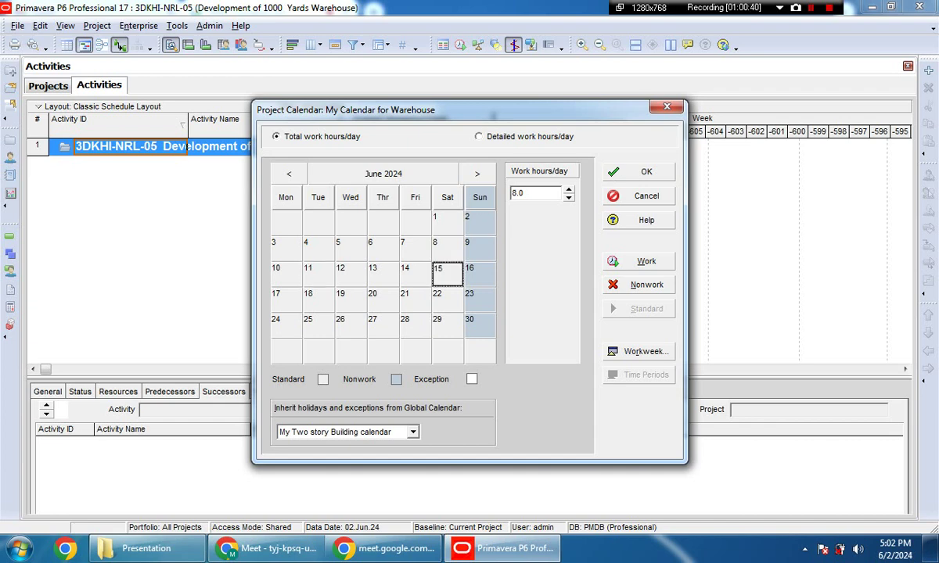
# Step: Mark June 13, 14 and 15, 2024 together as nonwork days in the warehouse calendar
pyautogui.click(414, 273)
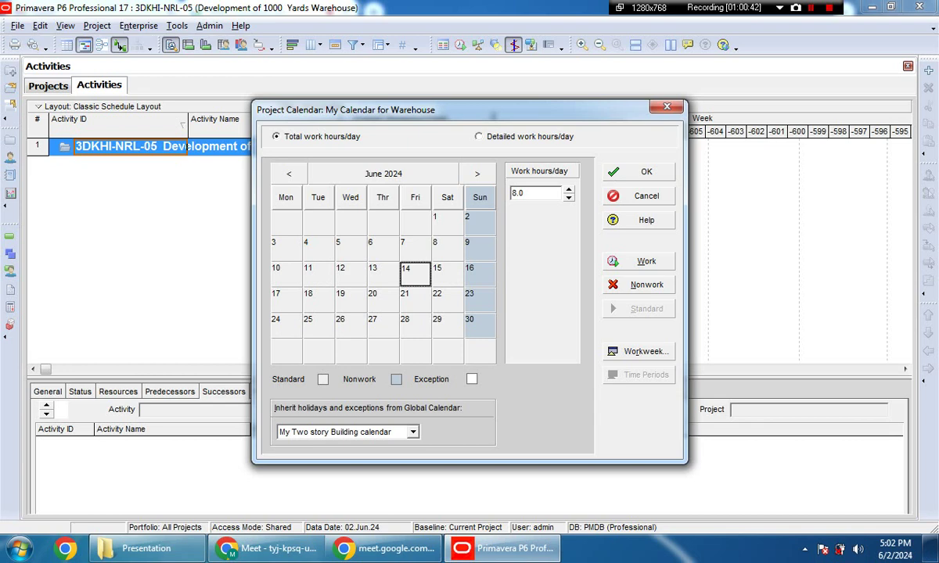
pyautogui.keyDown('ctrl'); pyautogui.click(447, 273); pyautogui.keyUp('ctrl')
pyautogui.click(415, 273)
pyautogui.keyDown('ctrl'); pyautogui.click(447, 273); pyautogui.keyUp('ctrl')
pyautogui.keyDown('ctrl'); pyautogui.click(383, 273); pyautogui.keyUp('ctrl')
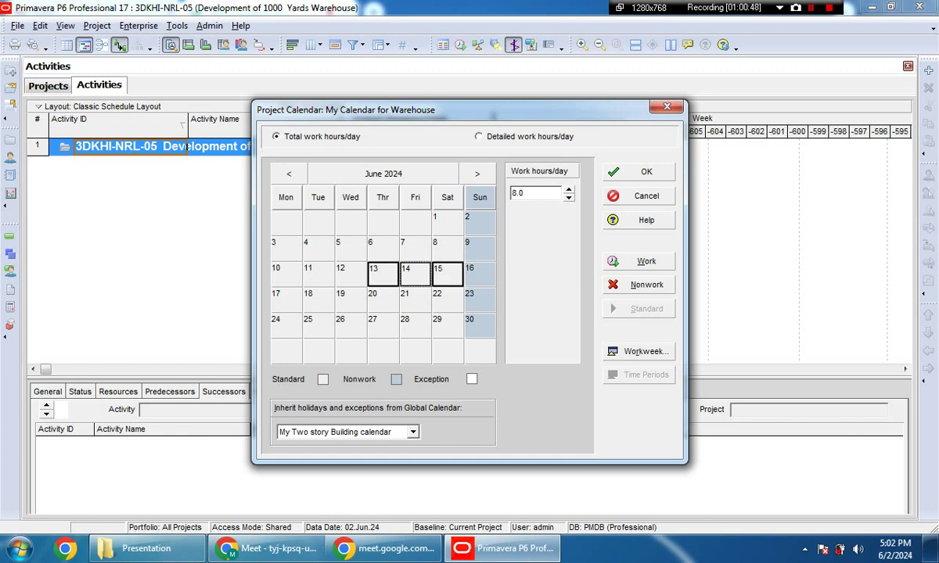
pyautogui.click(382, 273)
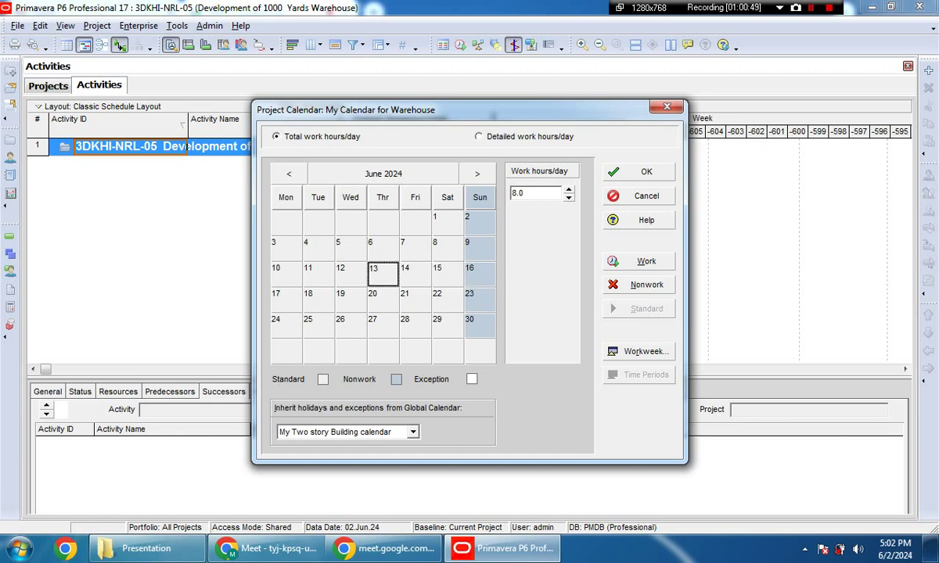
pyautogui.keyDown('ctrl'); pyautogui.click(414, 273); pyautogui.keyUp('ctrl')
pyautogui.keyDown('ctrl'); pyautogui.click(446, 273); pyautogui.keyUp('ctrl')
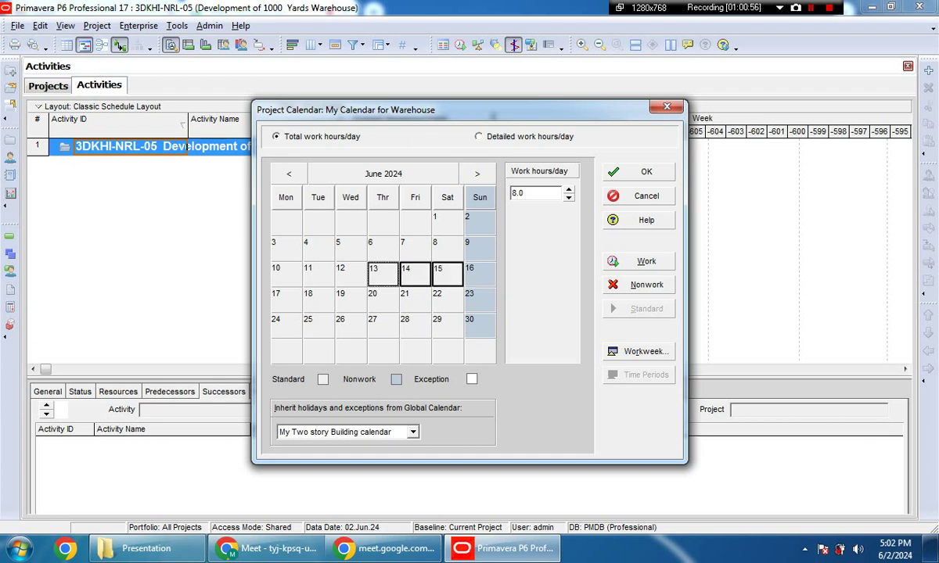
pyautogui.click(638, 285)
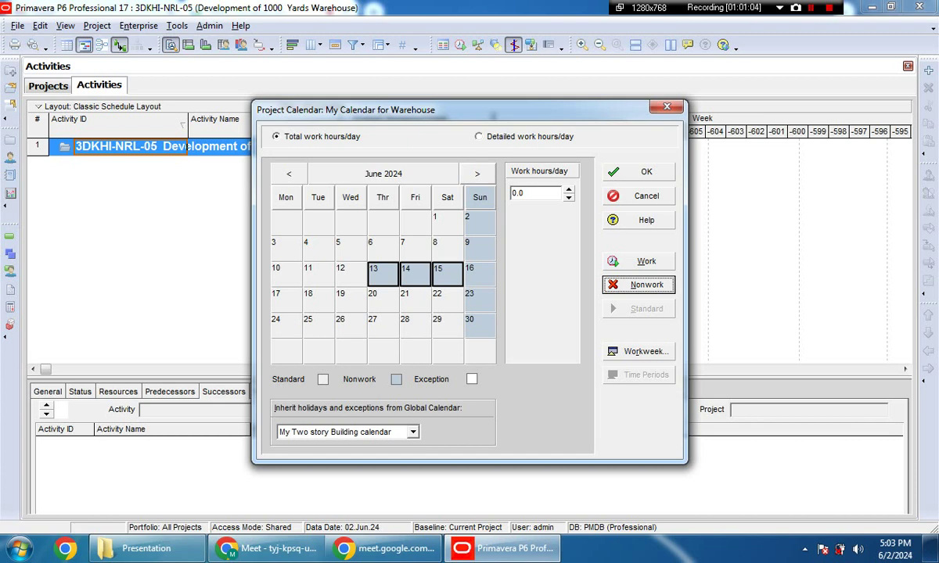
# Step: Mark July 13, 2024 as a nonwork day in the warehouse calendar
pyautogui.click(477, 173)
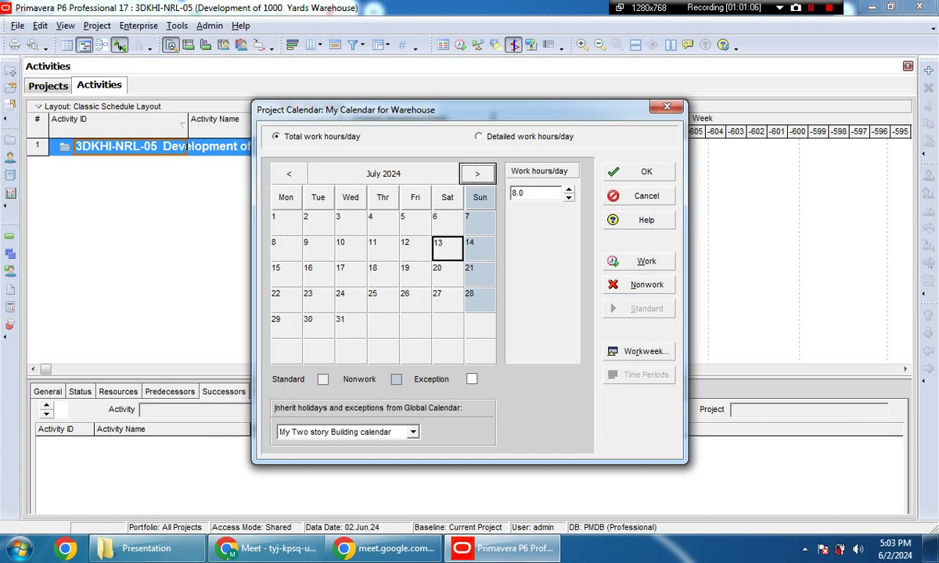
pyautogui.click(289, 173)
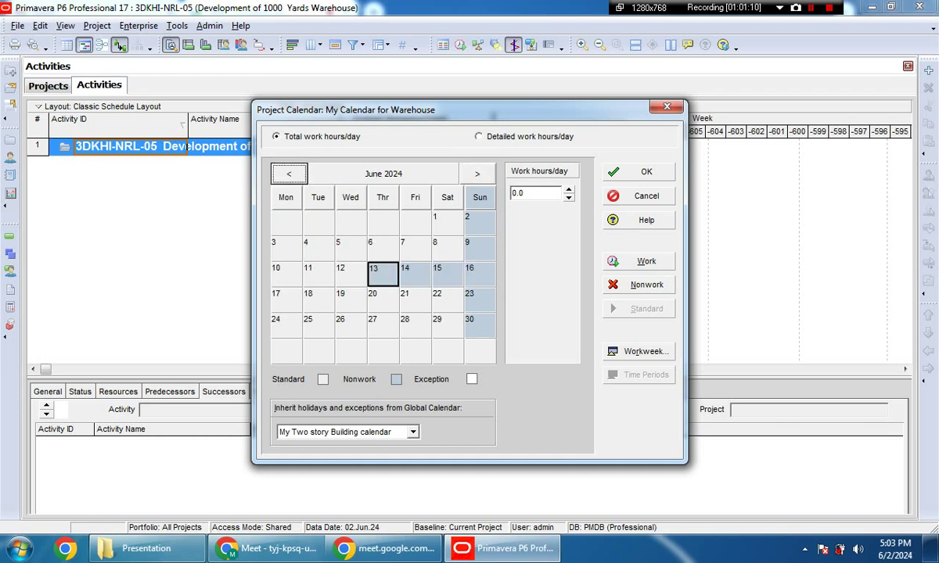
pyautogui.click(477, 174)
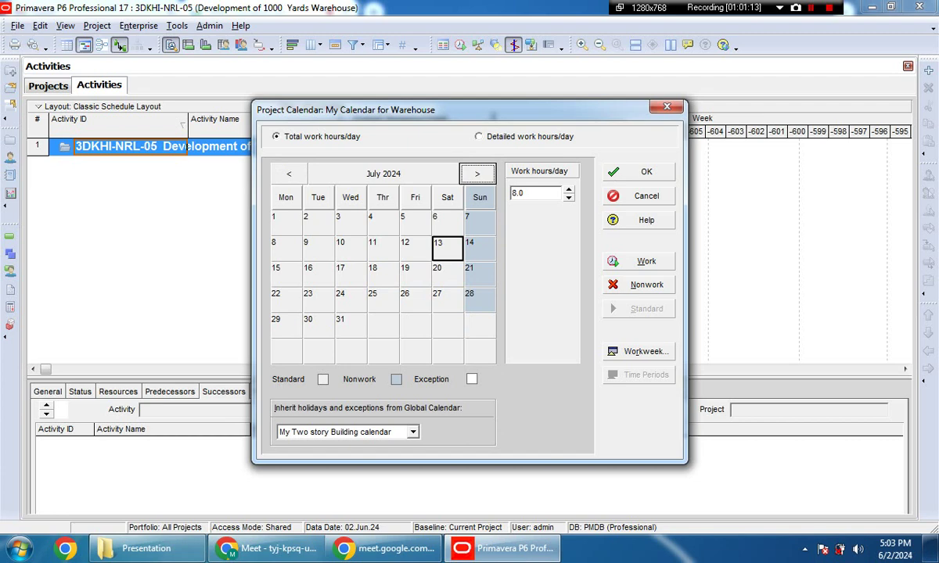
pyautogui.click(446, 248)
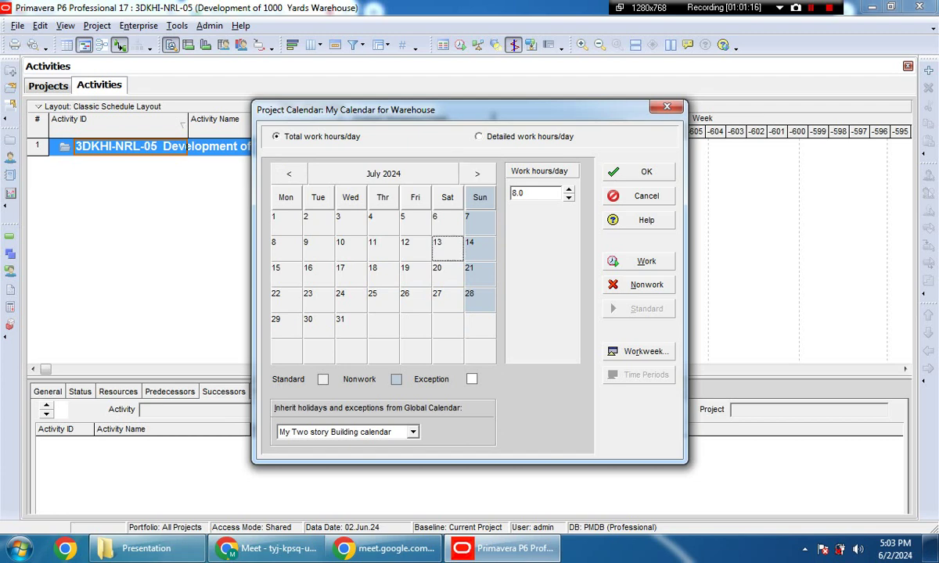
pyautogui.click(447, 248)
pyautogui.click(647, 285)
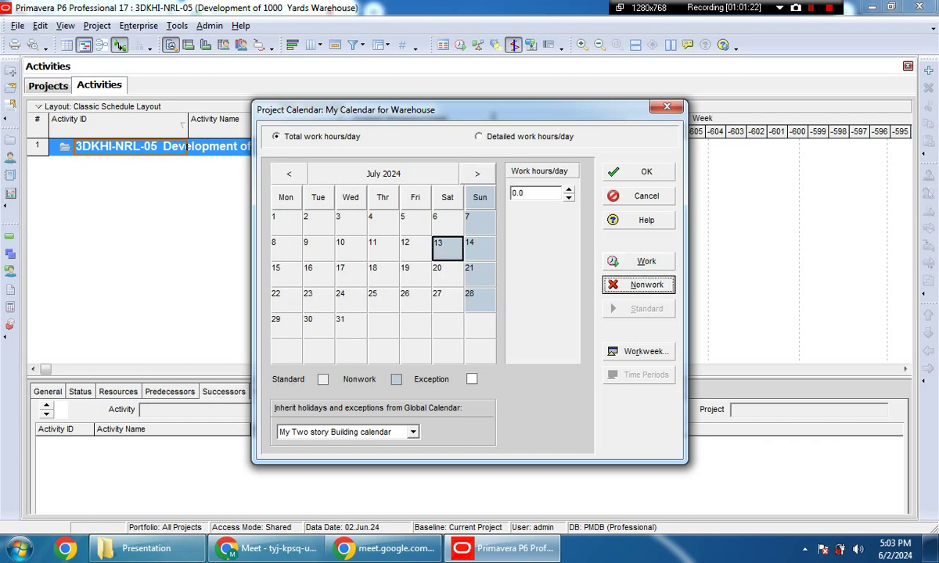
# Step: Mark August 14, 2024 as a nonwork day in the warehouse calendar
pyautogui.click(478, 173)
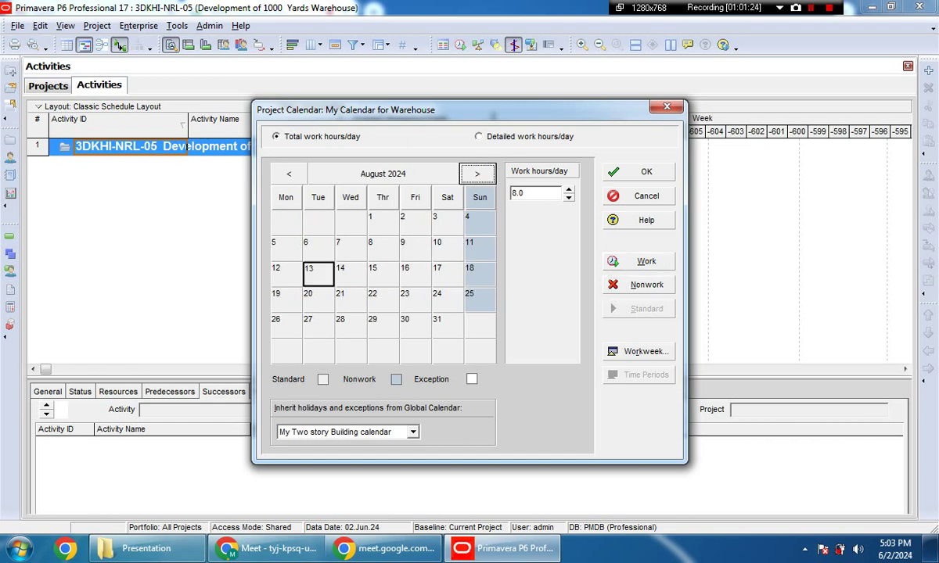
pyautogui.click(351, 273)
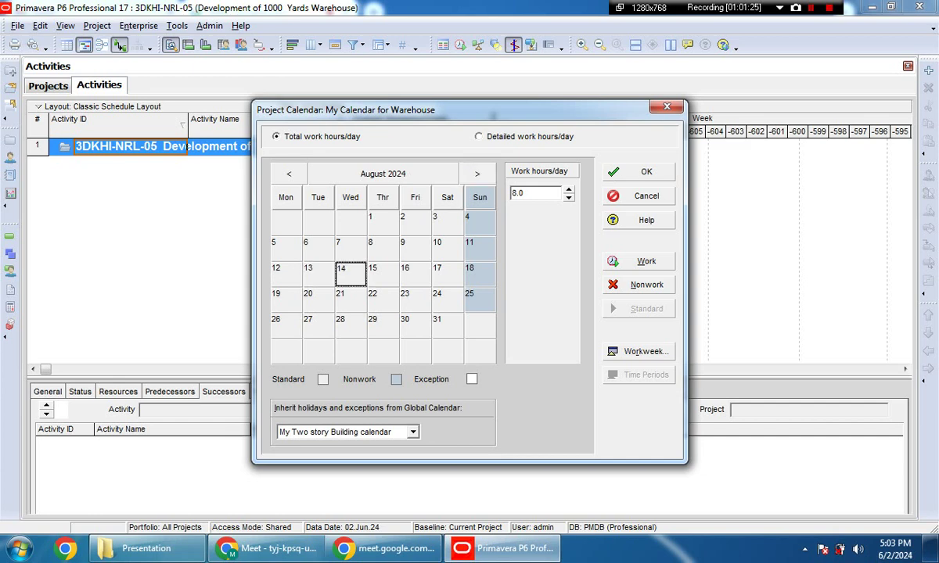
pyautogui.click(646, 285)
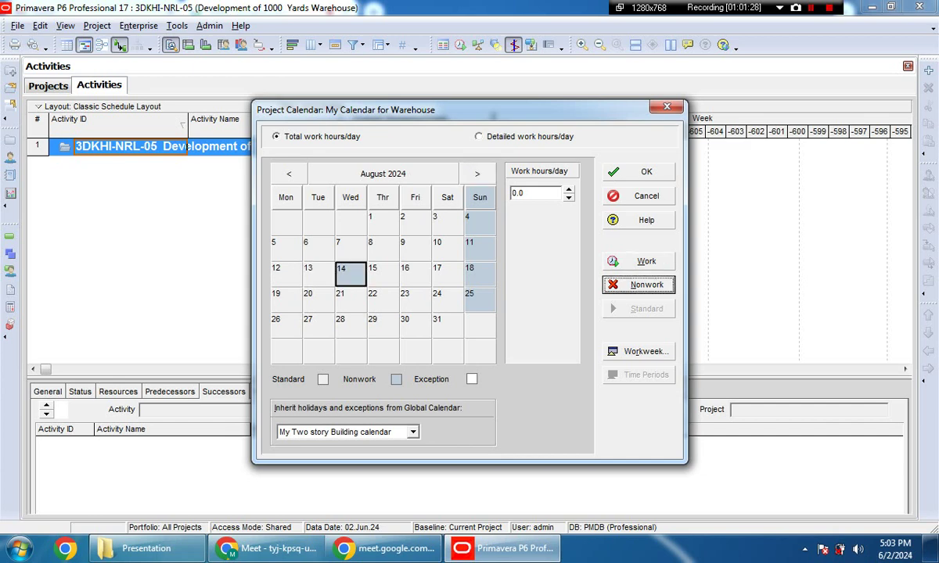
# Step: Mark December 25, 2024 as a nonwork day in the warehouse calendar
pyautogui.click(477, 174)
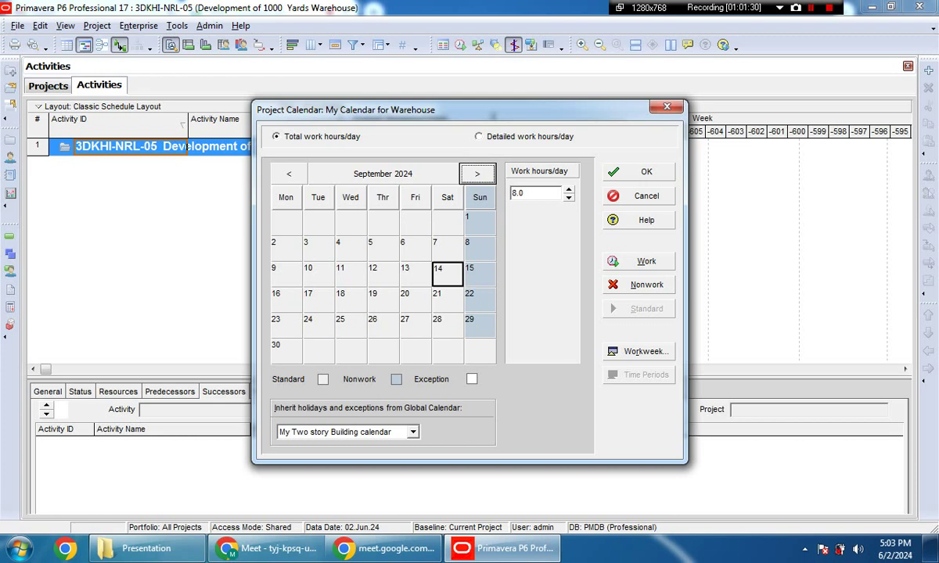
pyautogui.click(477, 173)
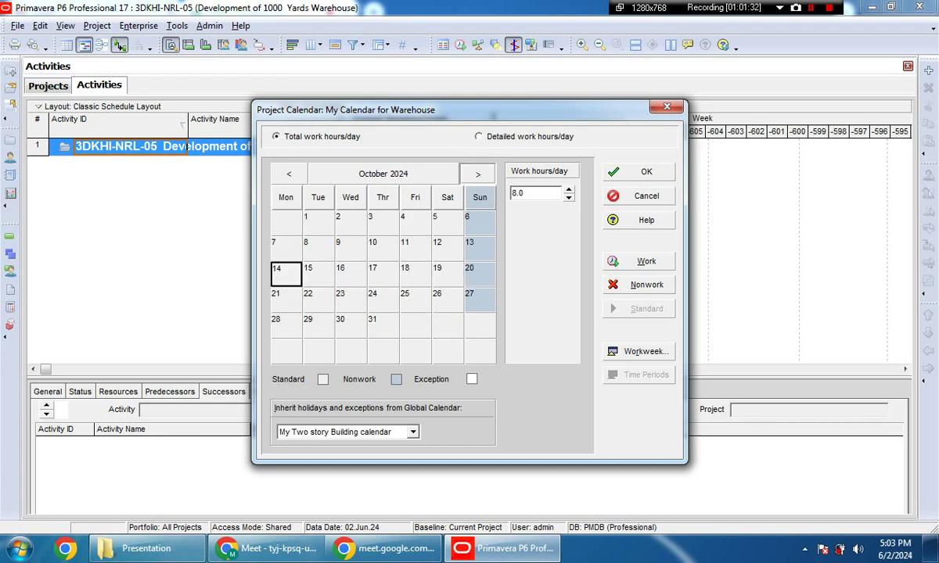
pyautogui.click(477, 174)
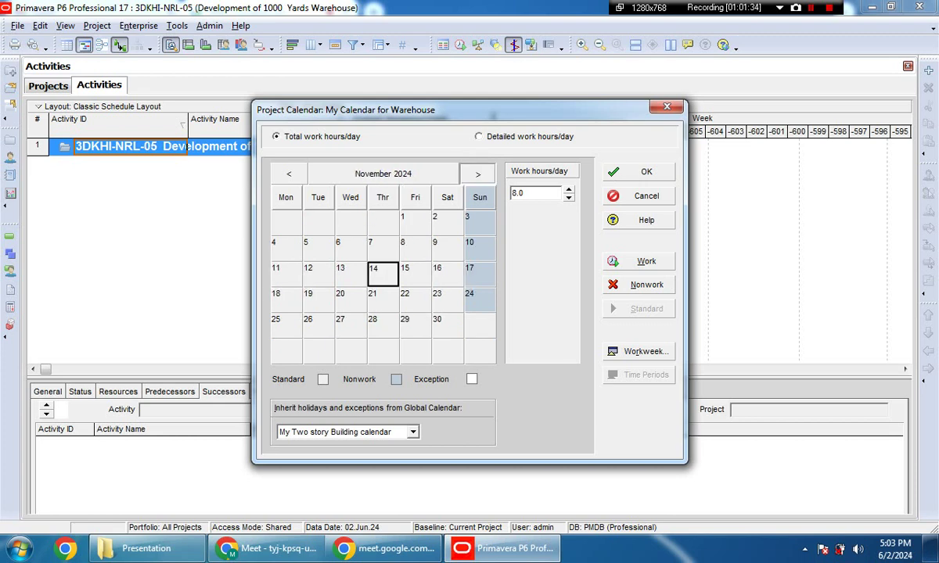
pyautogui.click(477, 174)
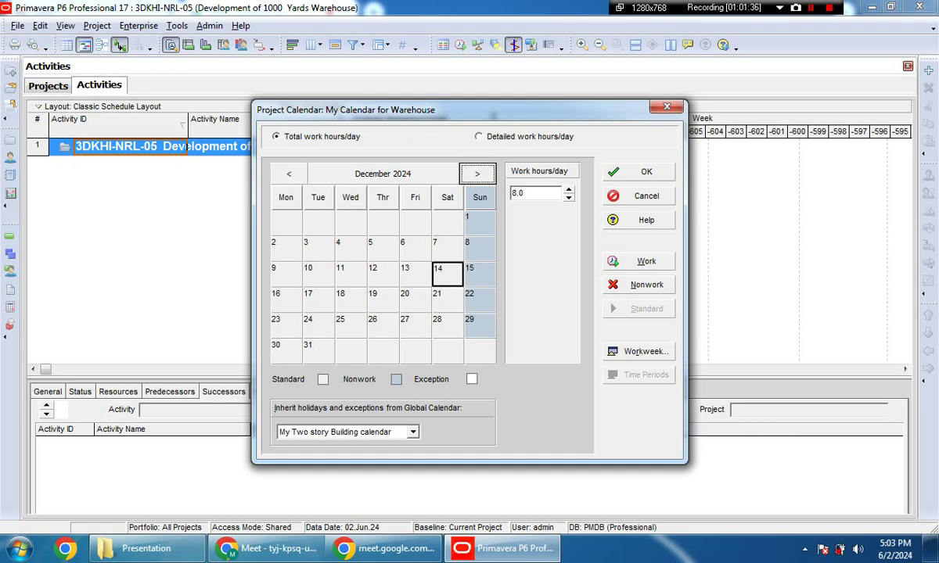
pyautogui.click(349, 326)
pyautogui.click(637, 284)
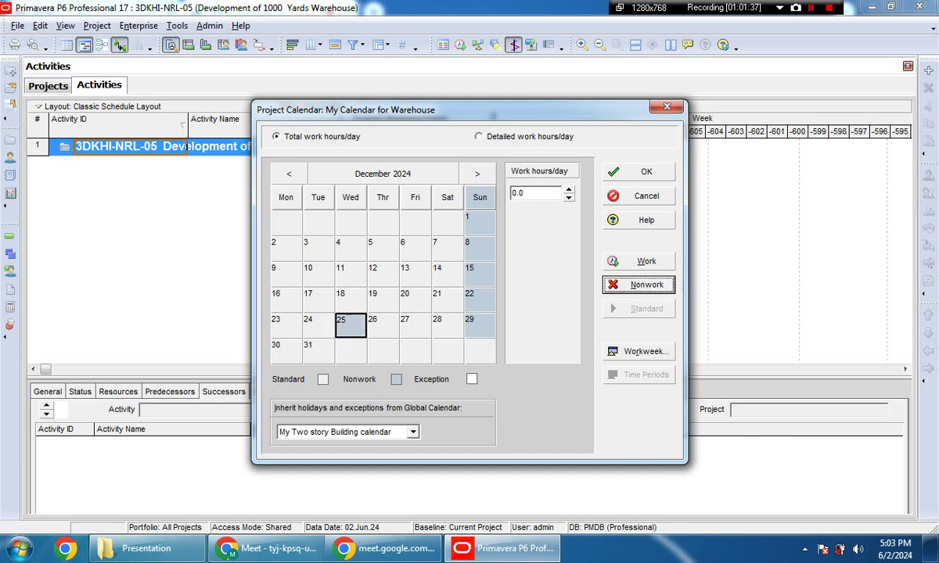
pyautogui.click(477, 173)
pyautogui.click(477, 174)
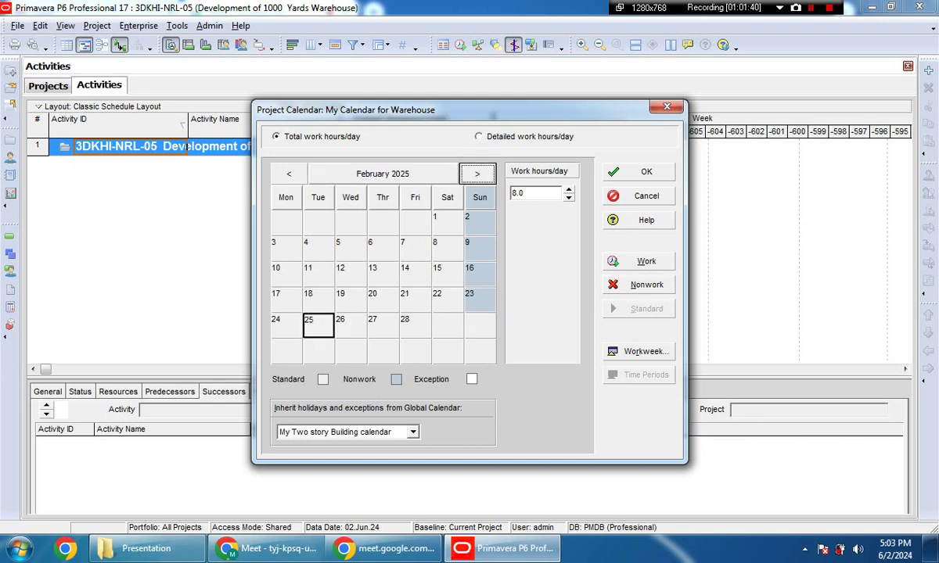
pyautogui.click(288, 174)
pyautogui.click(288, 173)
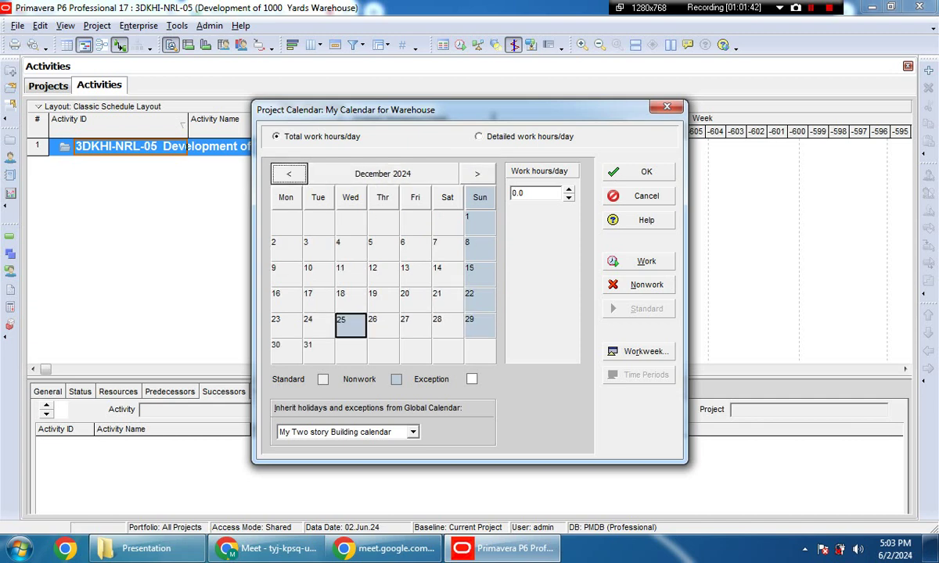
# Step: Mark February 5, 2025 as a nonwork day in the warehouse calendar
pyautogui.click(477, 174)
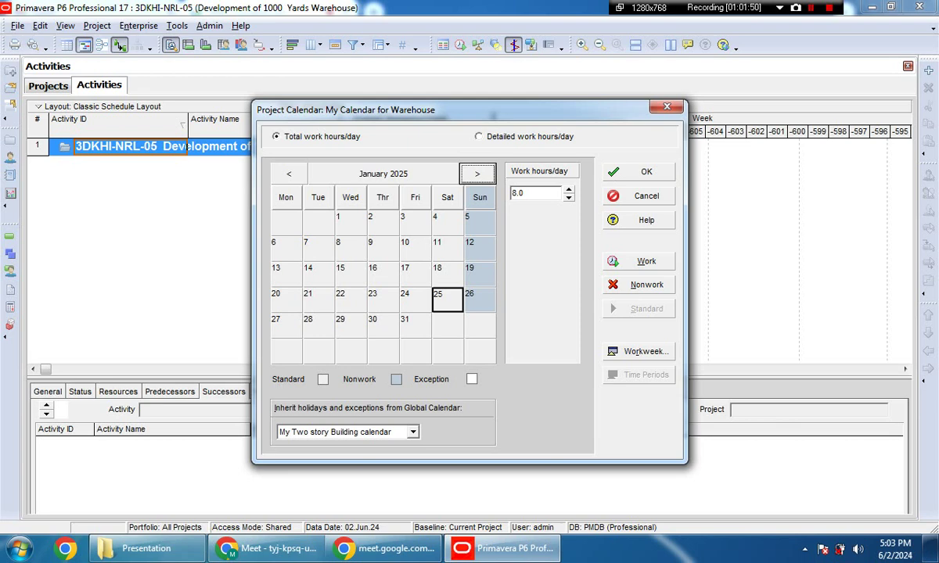
pyautogui.click(478, 174)
pyautogui.click(350, 248)
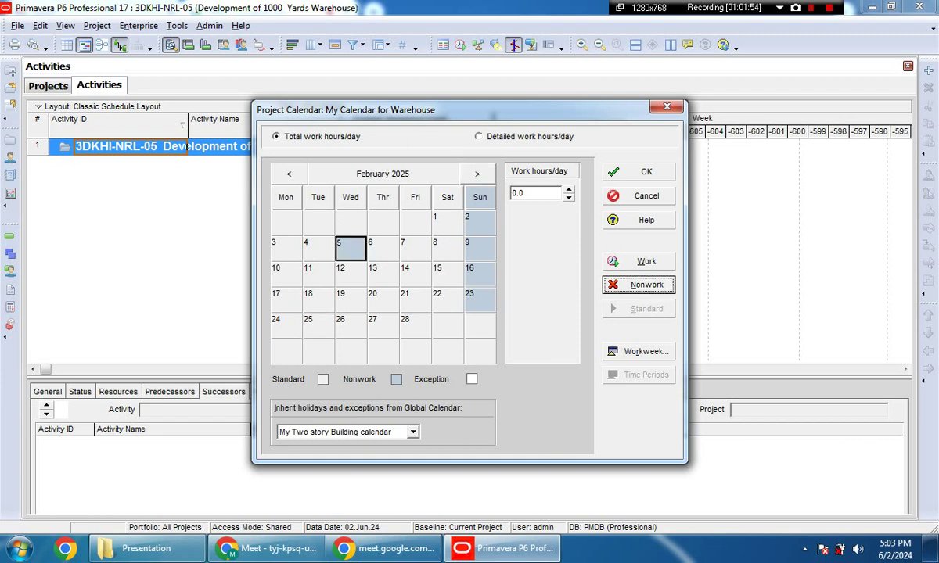
# Step: Mark May 1, 2025 as a nonwork day in the warehouse calendar
pyautogui.click(477, 174)
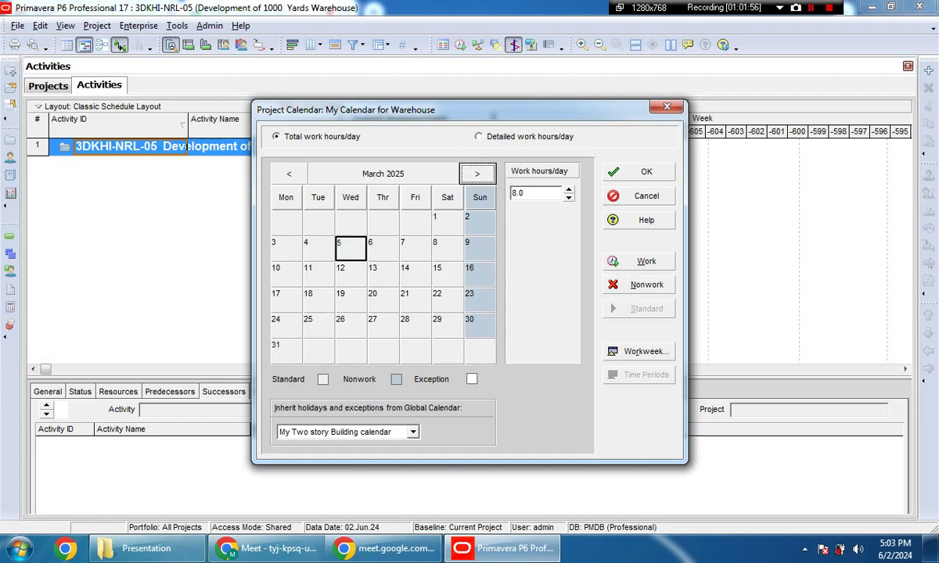
pyautogui.click(477, 174)
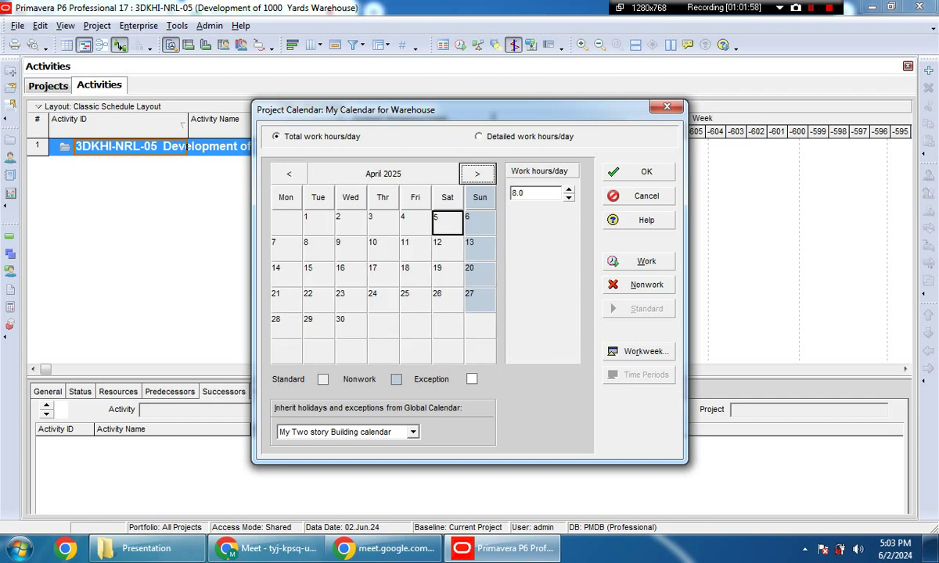
pyautogui.click(477, 174)
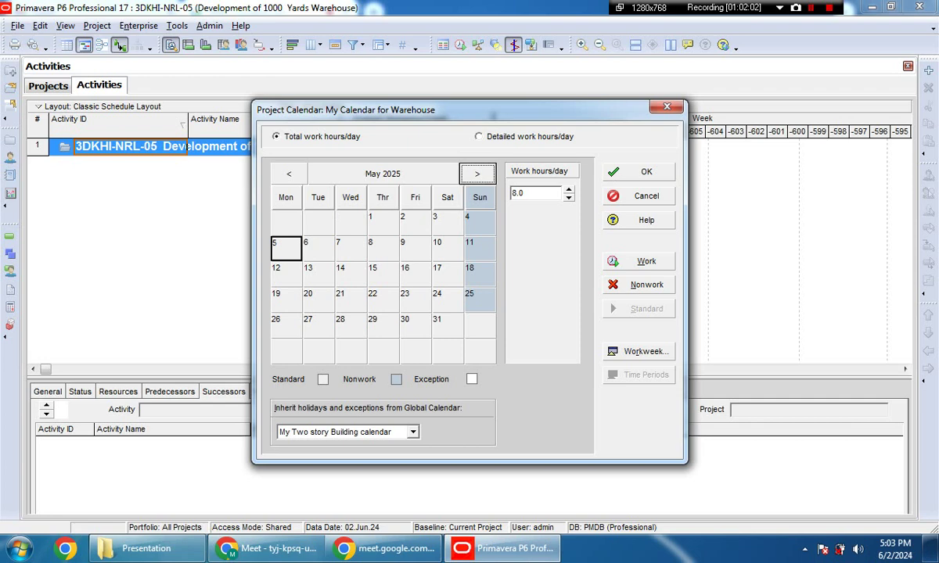
pyautogui.click(382, 223)
pyautogui.click(638, 285)
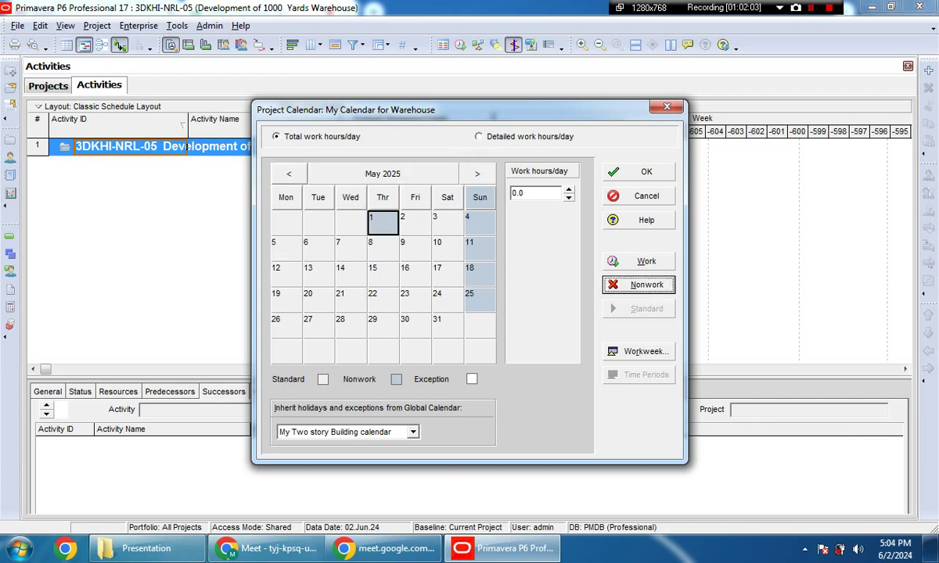
# Step: Review the marked nonwork days in the warehouse calendar month by month from June to December 2024
pyautogui.click(288, 173)
pyautogui.click(289, 174)
pyautogui.click(288, 174)
pyautogui.click(289, 174)
pyautogui.click(288, 174)
pyautogui.click(288, 174)
pyautogui.click(289, 174)
pyautogui.click(289, 173)
pyautogui.click(289, 173)
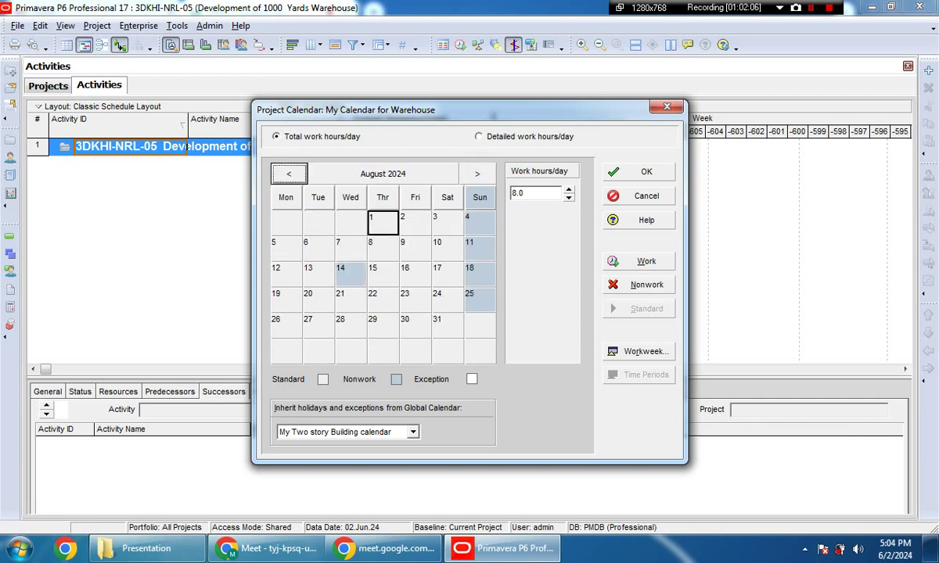
pyautogui.click(289, 174)
pyautogui.click(288, 174)
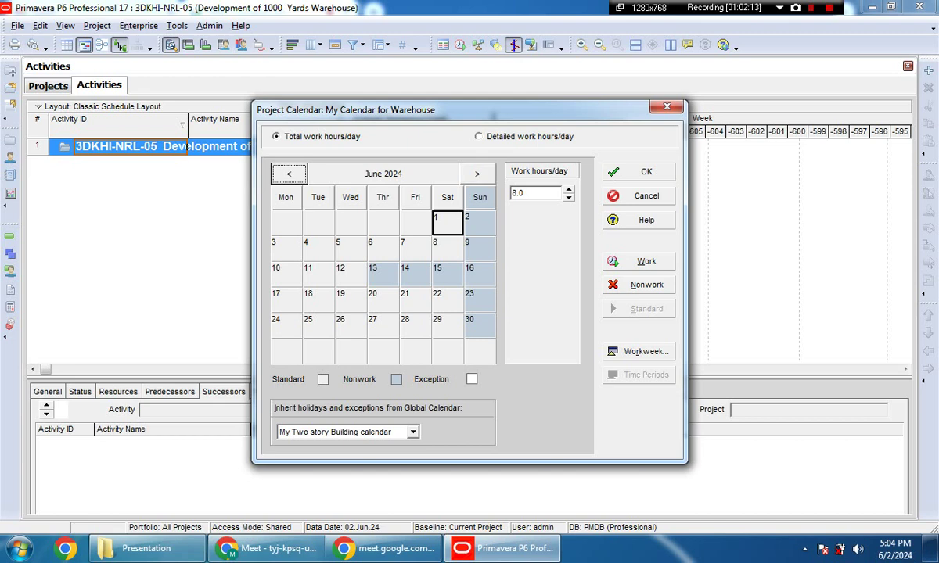
pyautogui.click(476, 174)
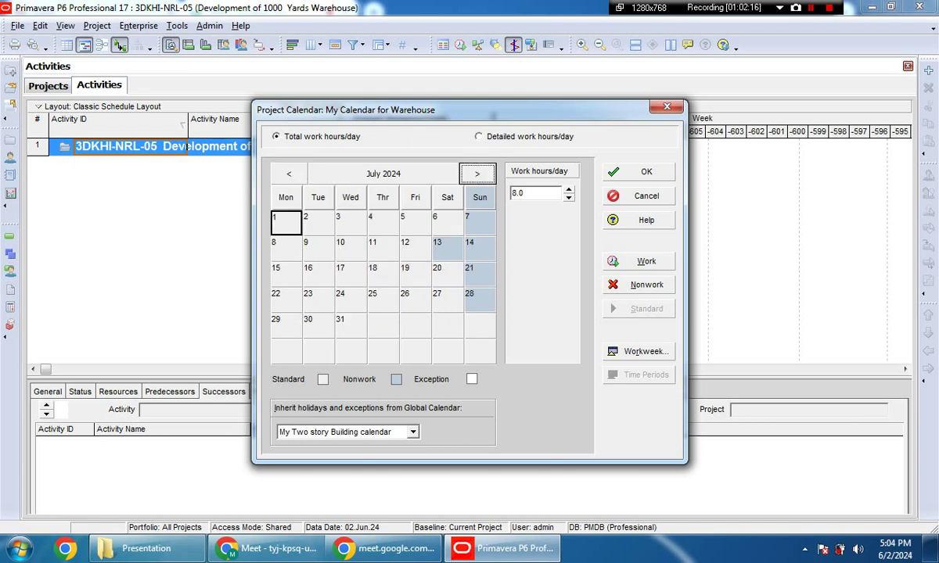
pyautogui.click(477, 174)
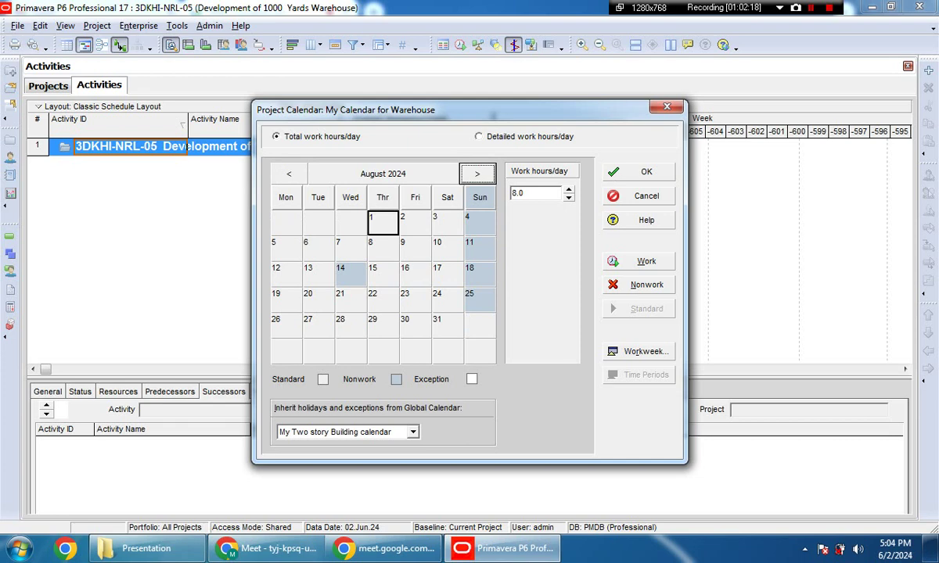
pyautogui.click(478, 174)
pyautogui.click(477, 174)
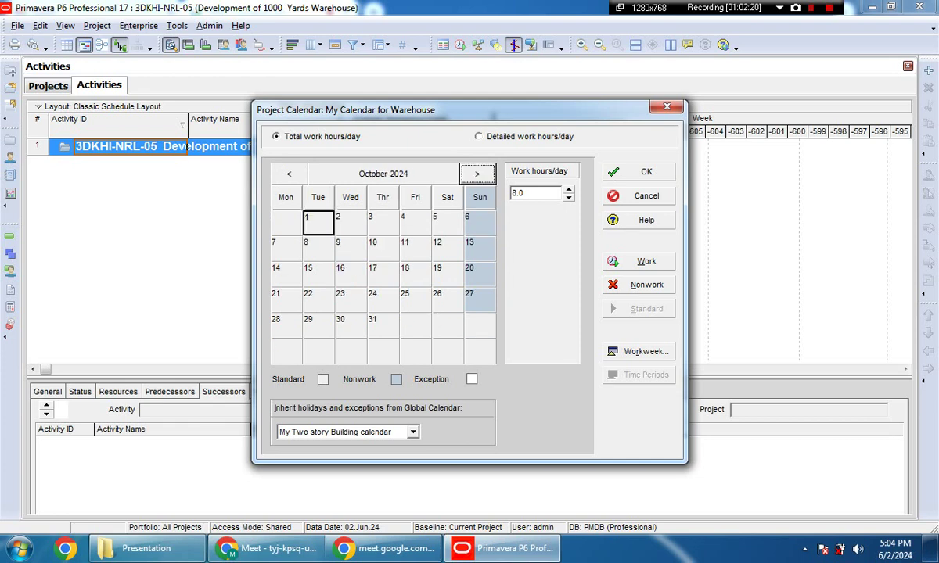
pyautogui.click(477, 174)
pyautogui.click(477, 173)
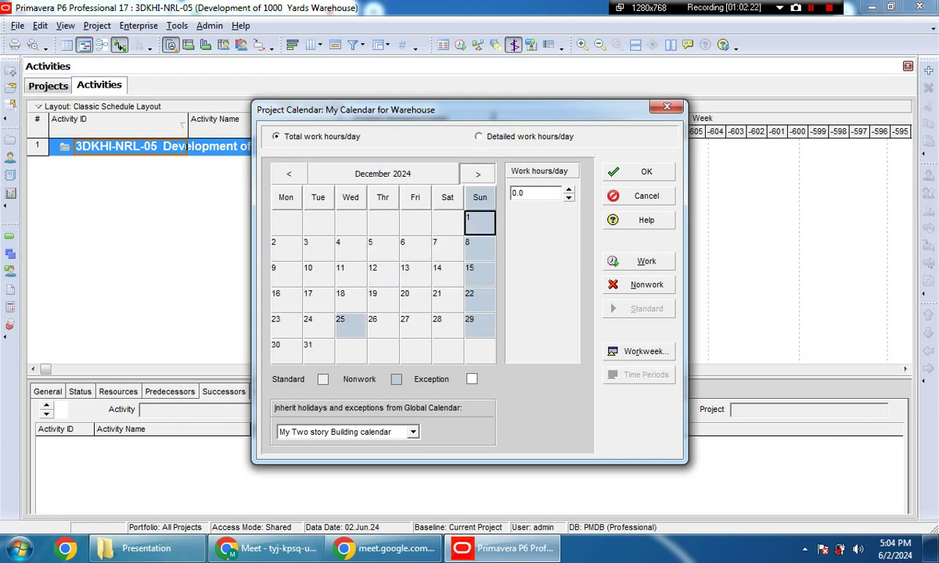
# Step: Make all 24 hours of every day in March 2025 nonwork using detailed work hours per day
pyautogui.click(477, 174)
pyautogui.click(478, 173)
pyautogui.click(477, 174)
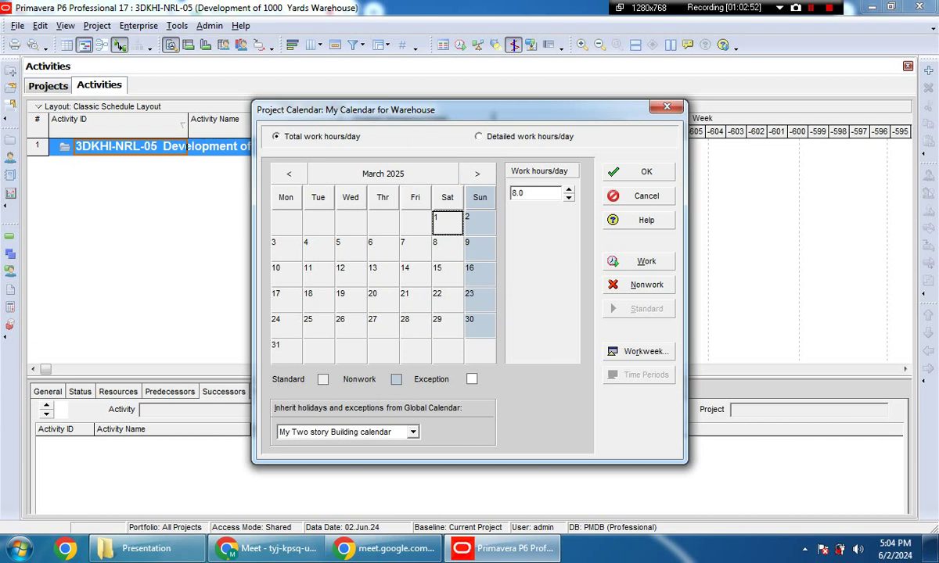
pyautogui.hotkey('ctrl', 'a')
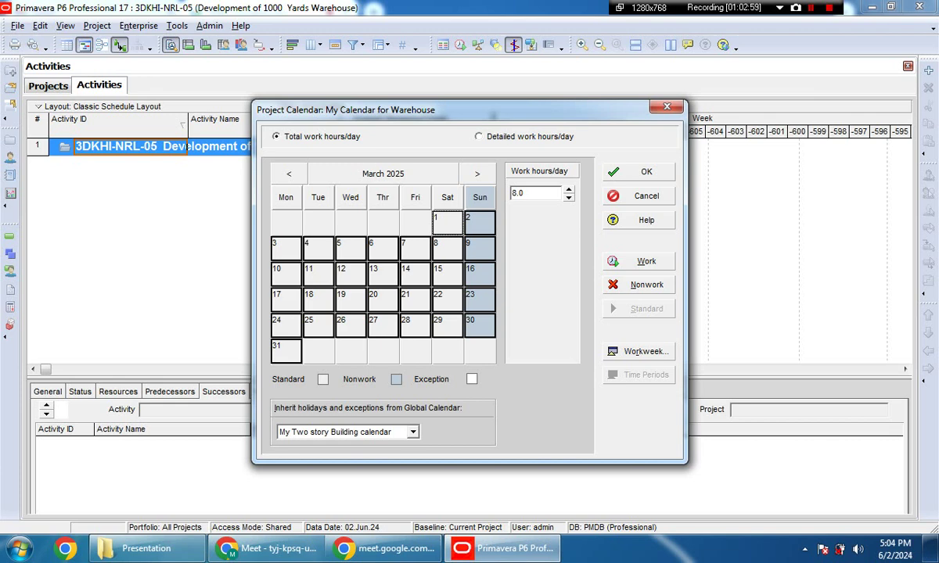
pyautogui.click(479, 136)
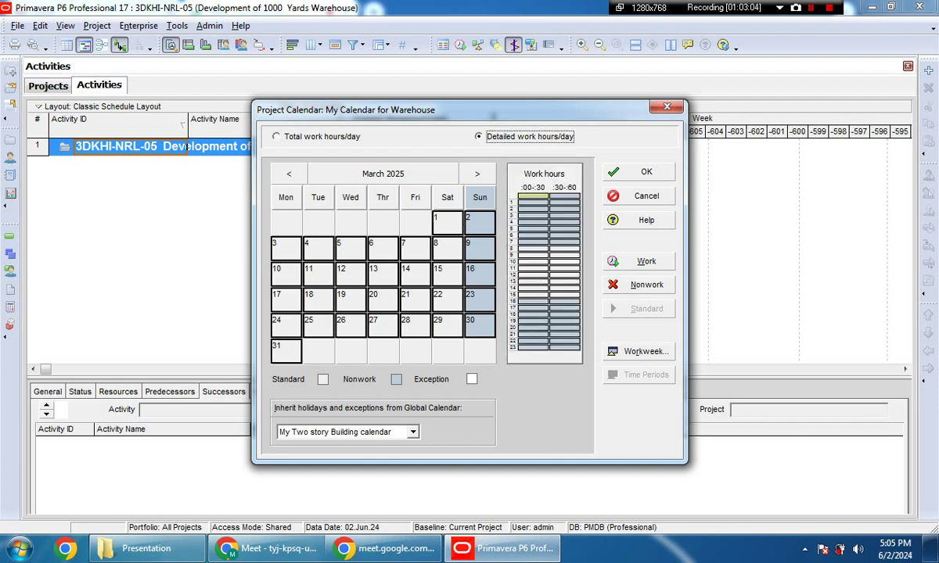
pyautogui.moveTo(532, 197); pyautogui.dragTo(564, 348)
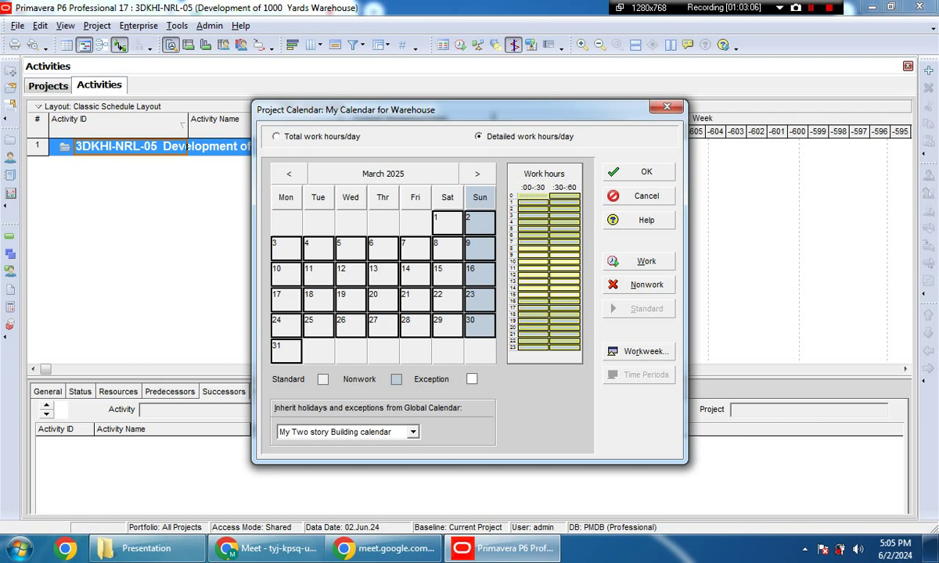
pyautogui.click(638, 285)
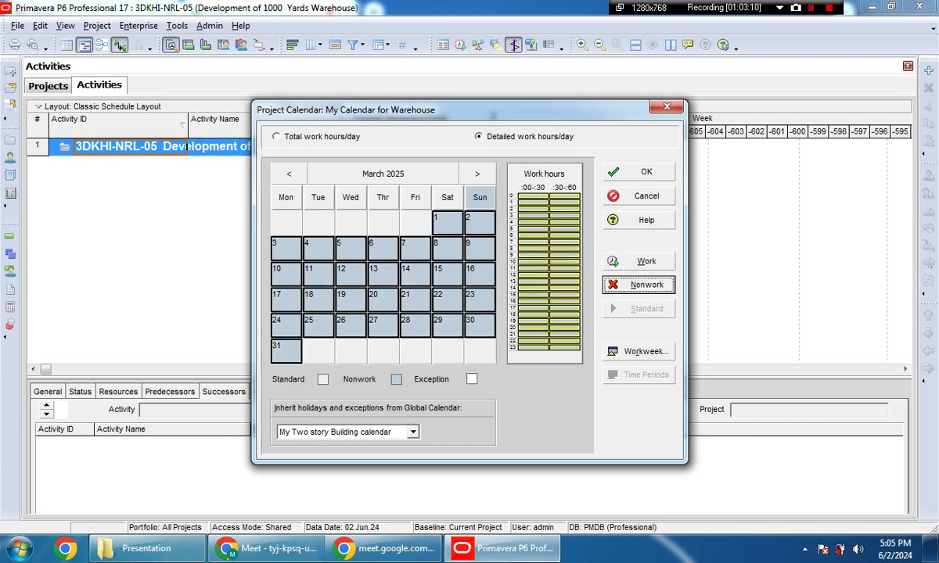
# Step: Set 7:00 to 14:00 as working time for all the selected days of March 2025
pyautogui.click(533, 235)
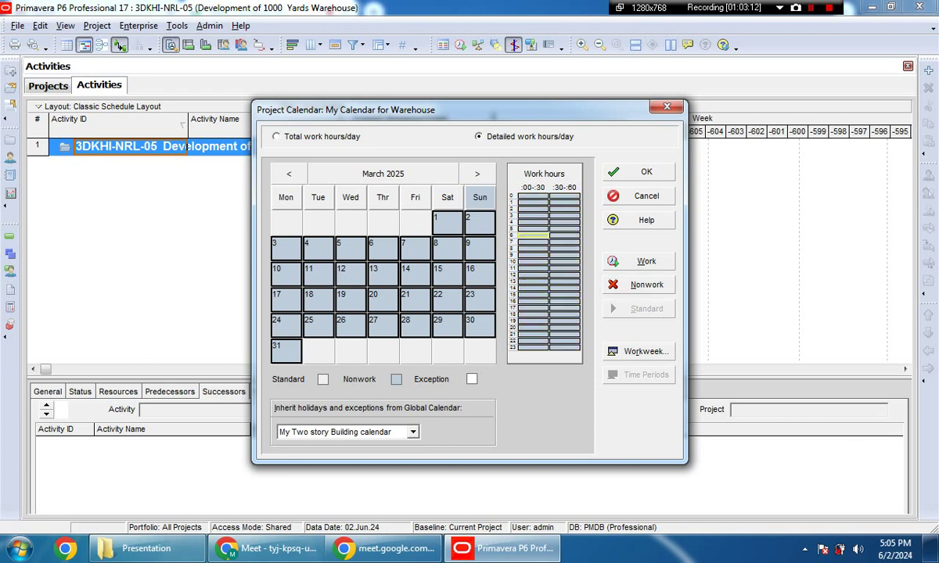
pyautogui.click(532, 241)
pyautogui.moveTo(533, 242); pyautogui.dragTo(564, 281)
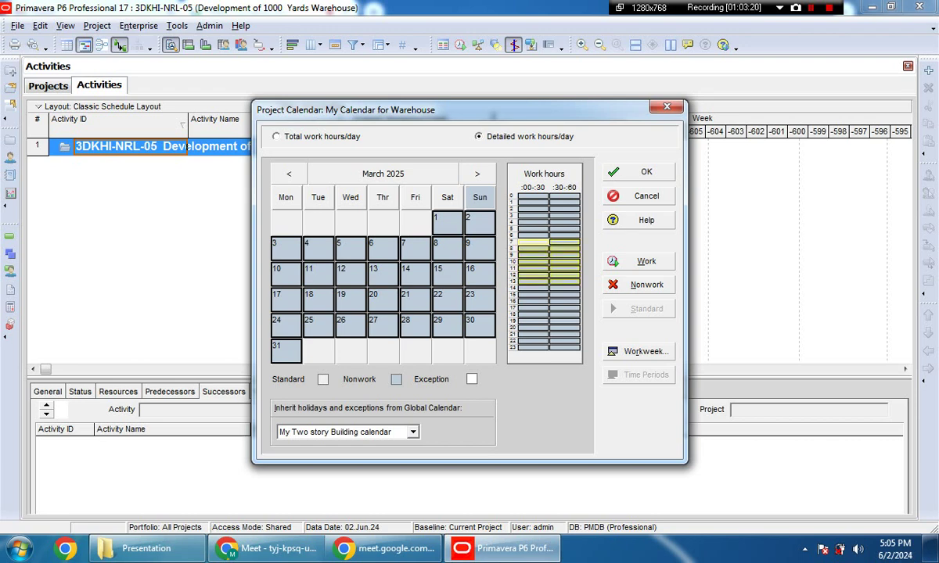
pyautogui.click(646, 261)
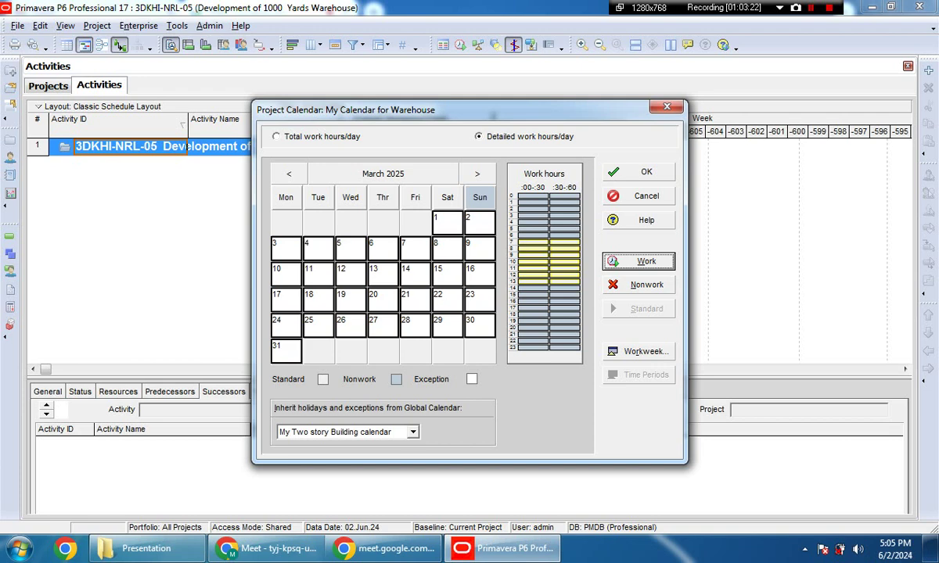
# Step: Mark the five Sundays of March 2025 (2, 9, 16, 23 and 30) as nonwork days
pyautogui.click(480, 222)
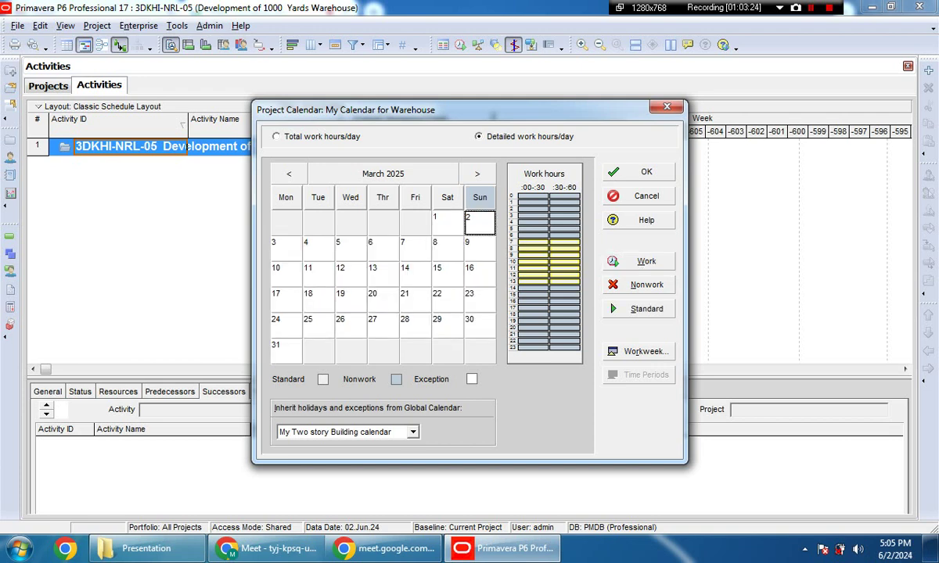
pyautogui.keyDown('ctrl'); pyautogui.click(479, 274); pyautogui.keyUp('ctrl')
pyautogui.keyDown('ctrl'); pyautogui.click(479, 248); pyautogui.keyUp('ctrl')
pyautogui.keyDown('ctrl'); pyautogui.click(479, 299); pyautogui.keyUp('ctrl')
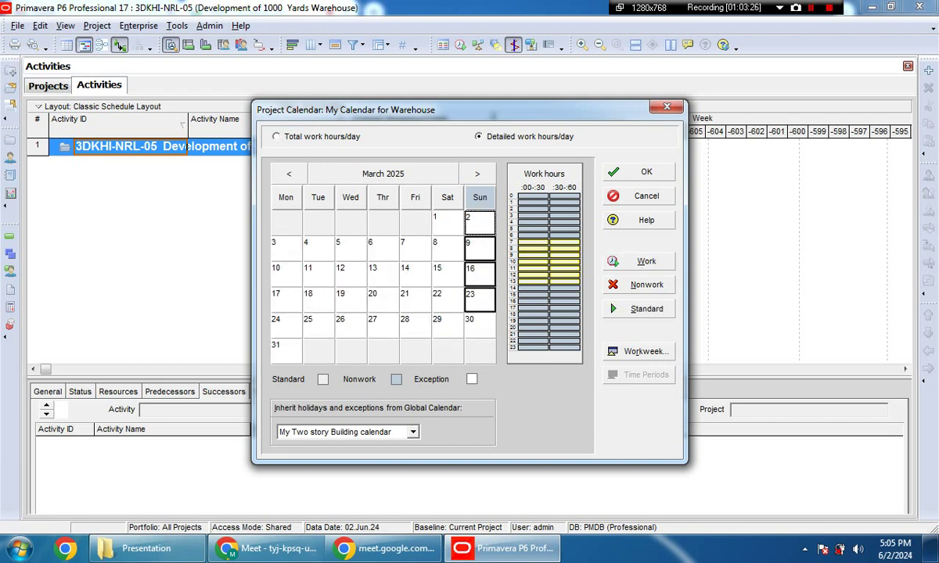
pyautogui.keyDown('ctrl'); pyautogui.click(479, 325); pyautogui.keyUp('ctrl')
pyautogui.click(646, 285)
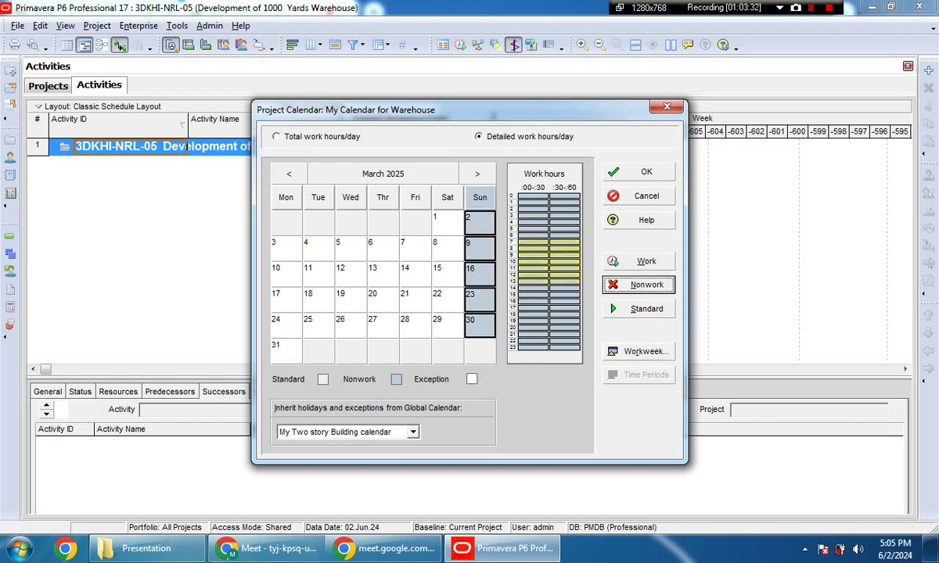
# Step: Check the detailed and total work hours assigned to various Mondays, Fridays and Saturdays in March 2025
pyautogui.click(285, 350)
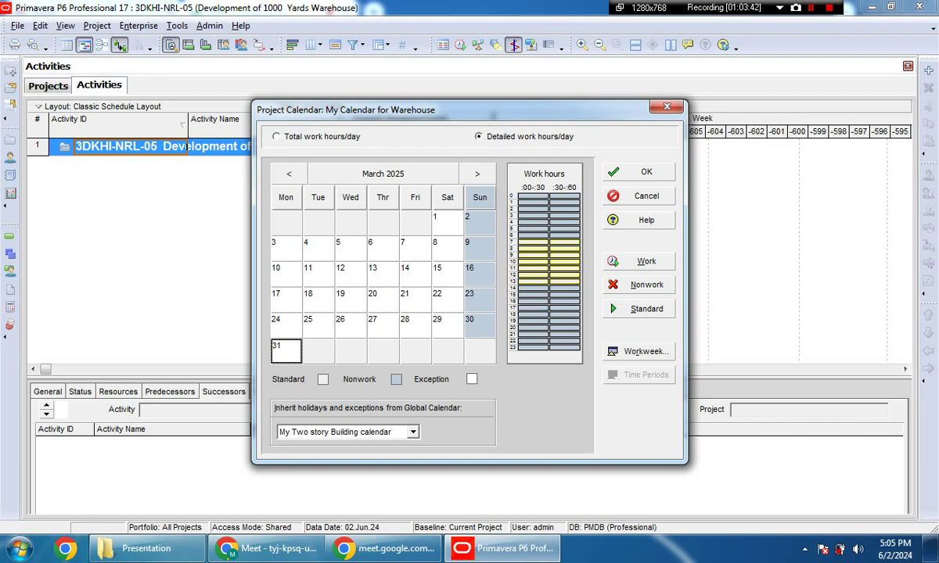
pyautogui.click(532, 242)
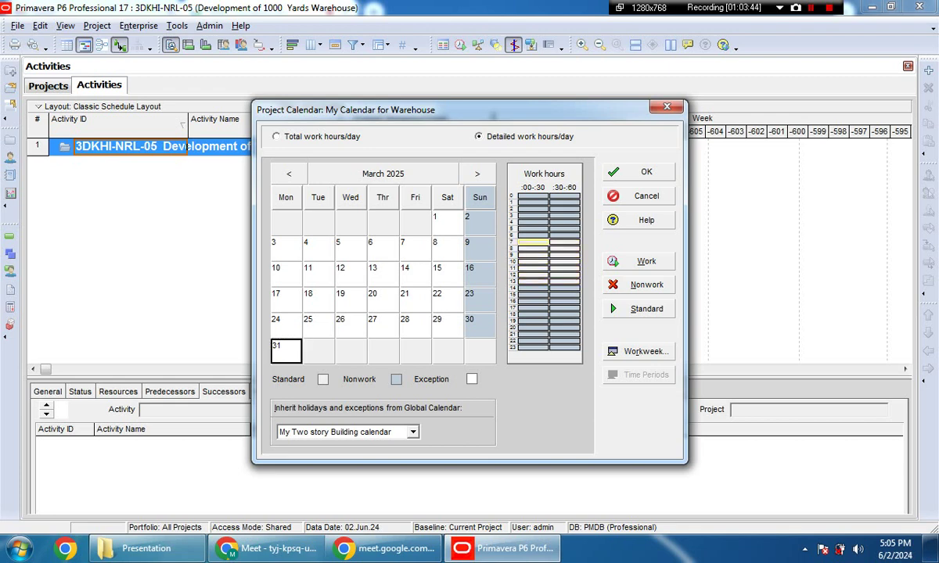
pyautogui.click(564, 281)
pyautogui.click(446, 221)
pyautogui.click(447, 325)
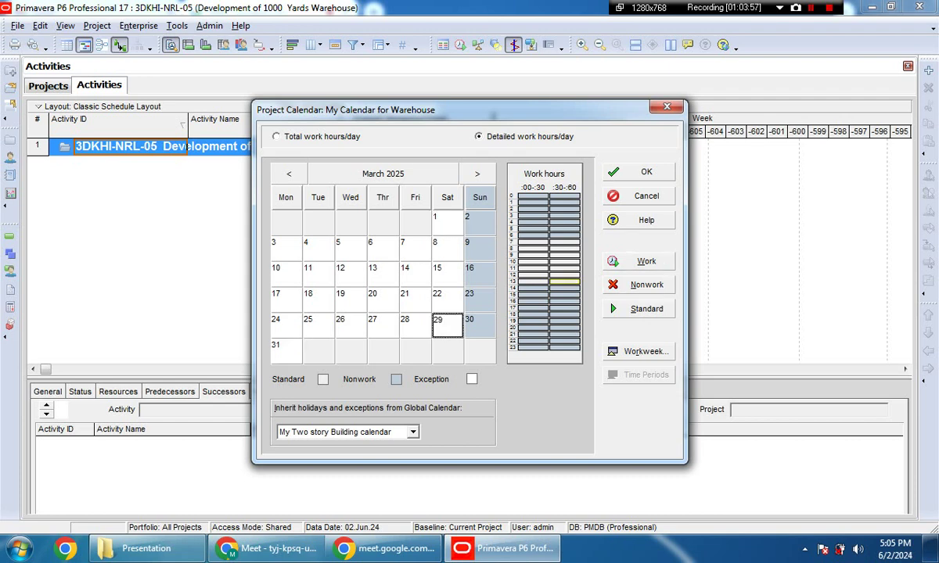
pyautogui.click(277, 136)
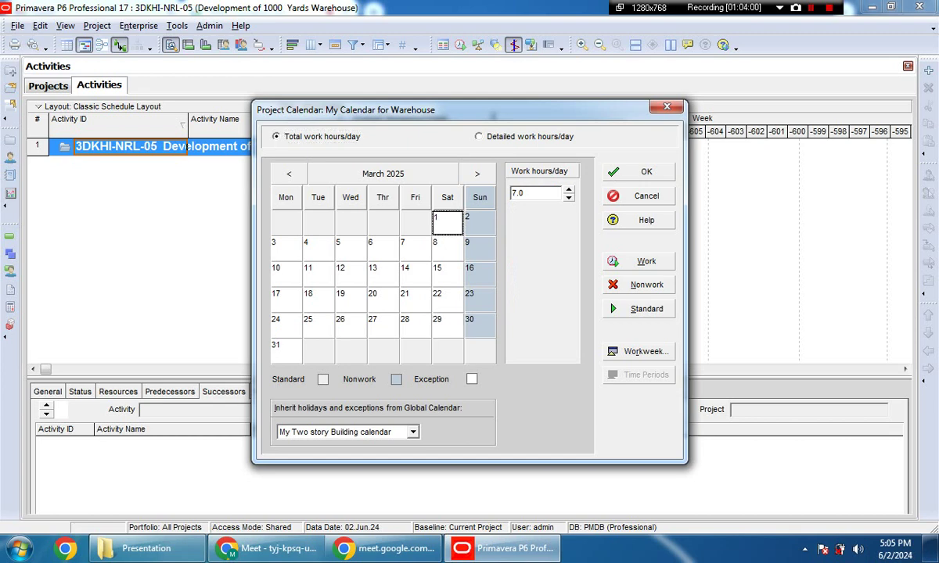
pyautogui.click(447, 247)
pyautogui.click(414, 248)
pyautogui.click(446, 300)
pyautogui.click(447, 325)
pyautogui.click(415, 324)
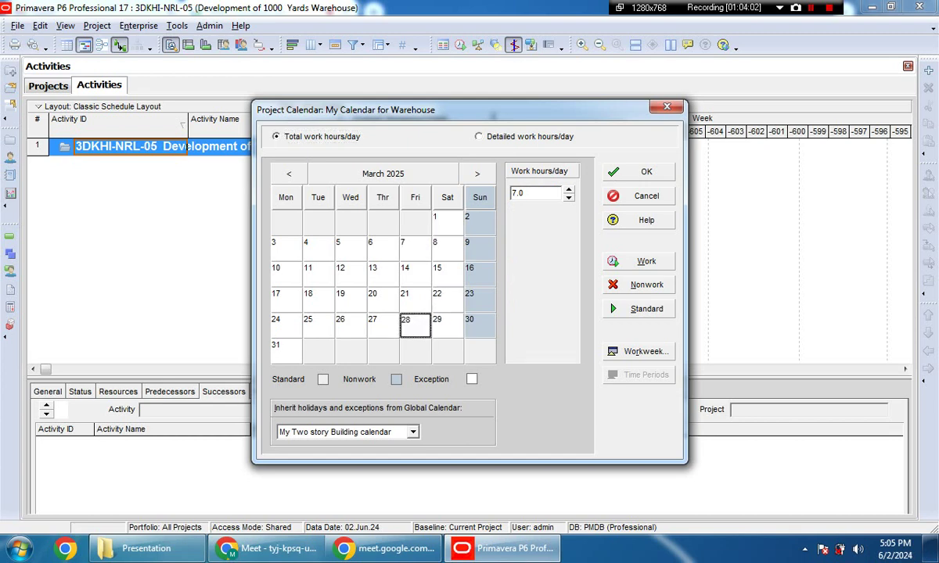
# Step: Make the 13:00 to 14:00 hour nonwork for every day from March 1 to March 31, 2025
pyautogui.click(479, 136)
pyautogui.click(532, 281)
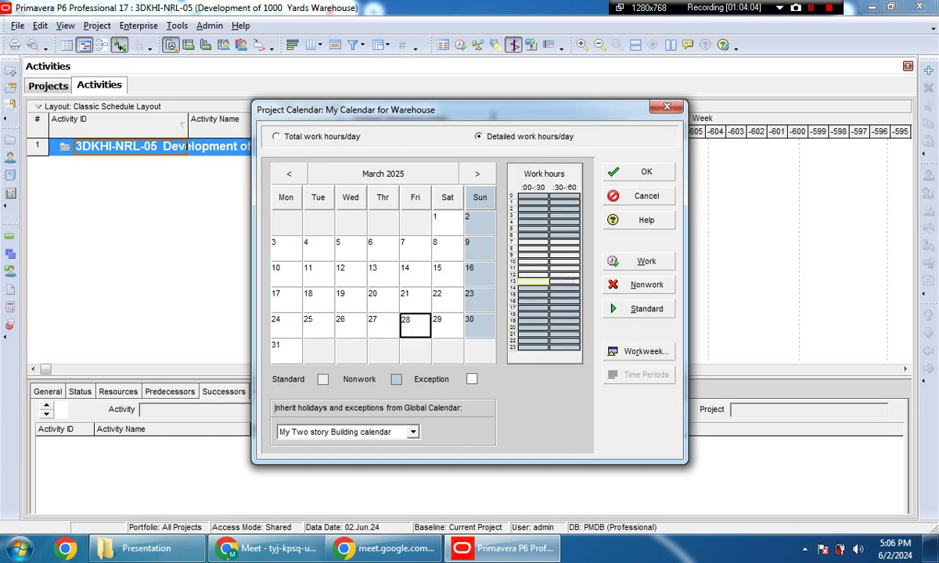
pyautogui.click(564, 281)
pyautogui.click(446, 222)
pyautogui.keyDown('shift'); pyautogui.click(285, 351); pyautogui.keyUp('shift')
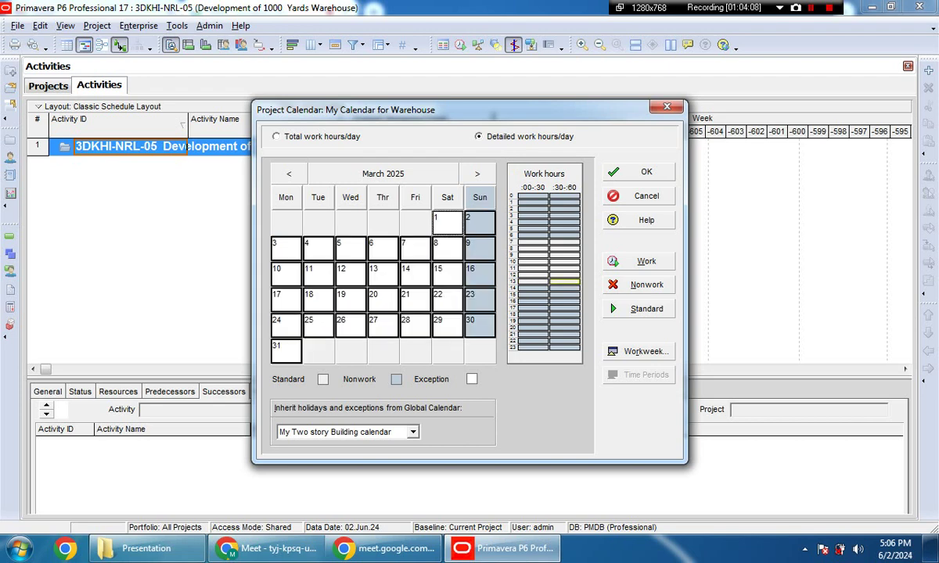
pyautogui.moveTo(533, 281); pyautogui.dragTo(564, 281)
pyautogui.click(638, 285)
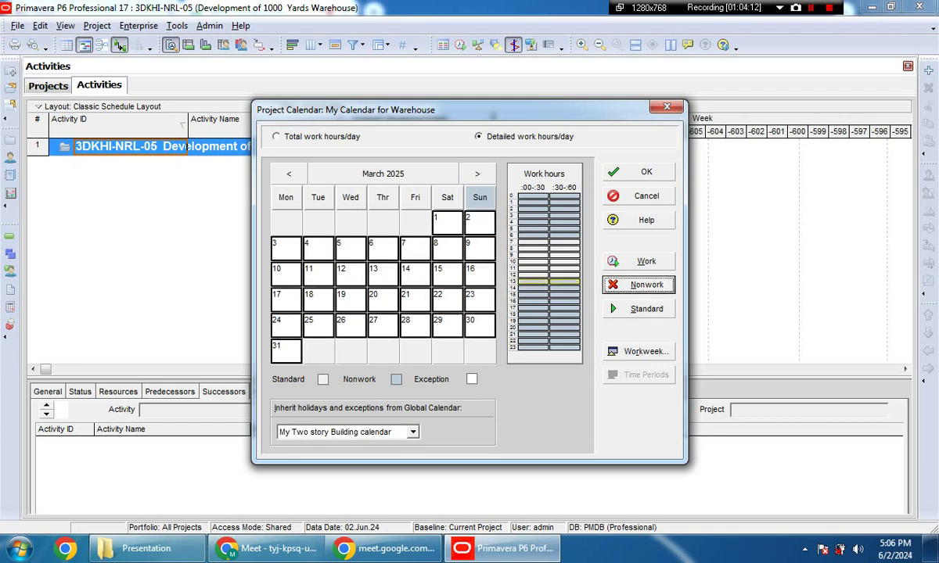
# Step: Restore the Sundays March 2 through 30, 2025 to nonwork days and check the hours on March 7
pyautogui.click(480, 222)
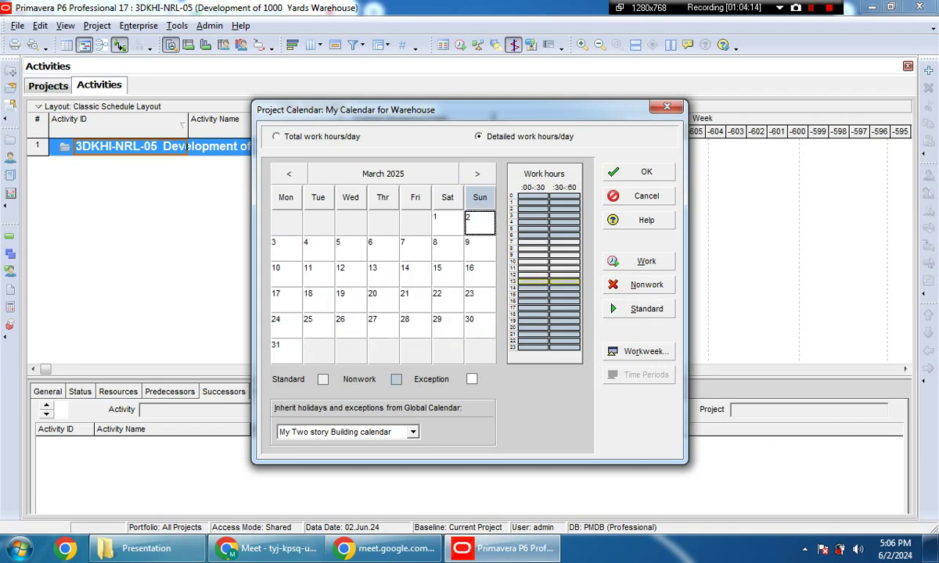
pyautogui.moveTo(479, 222); pyautogui.dragTo(480, 325)
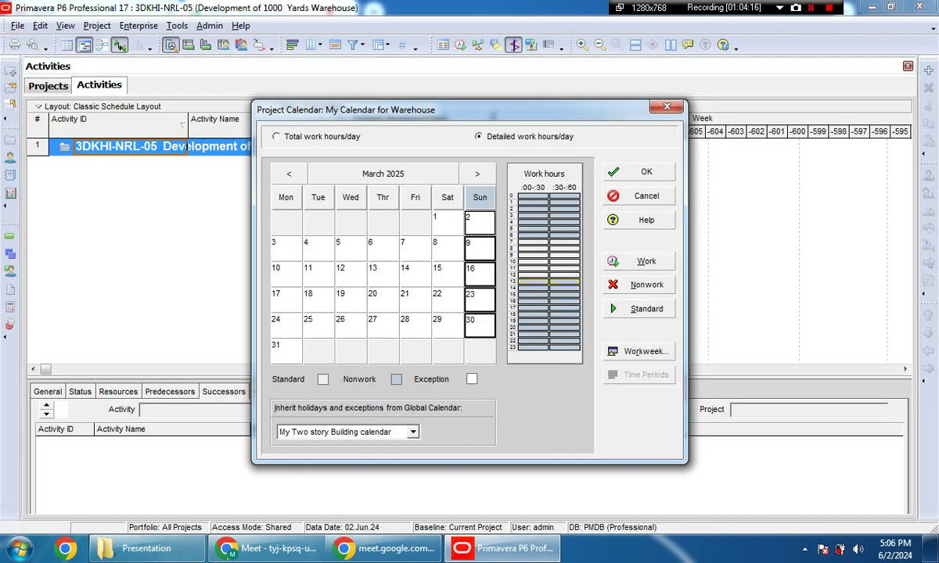
pyautogui.click(638, 284)
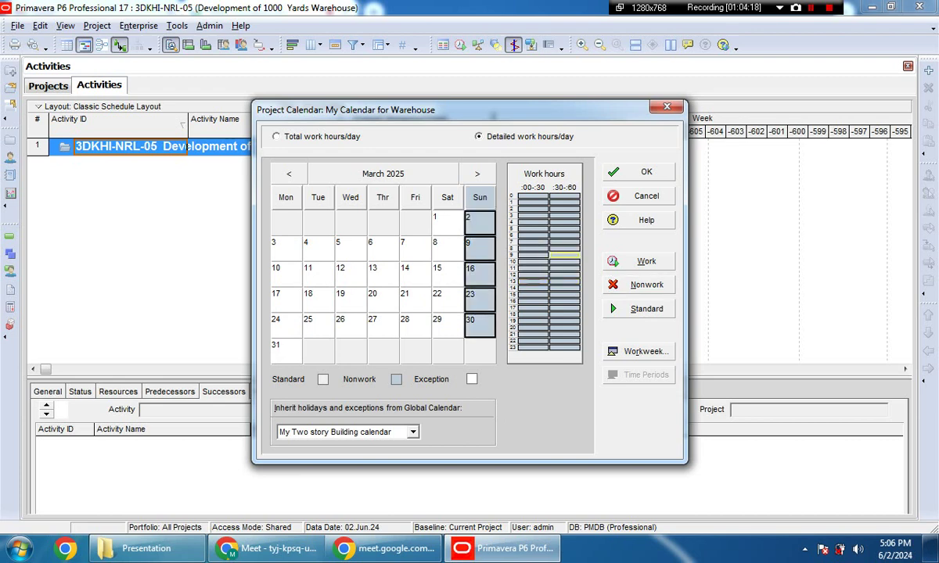
pyautogui.click(415, 248)
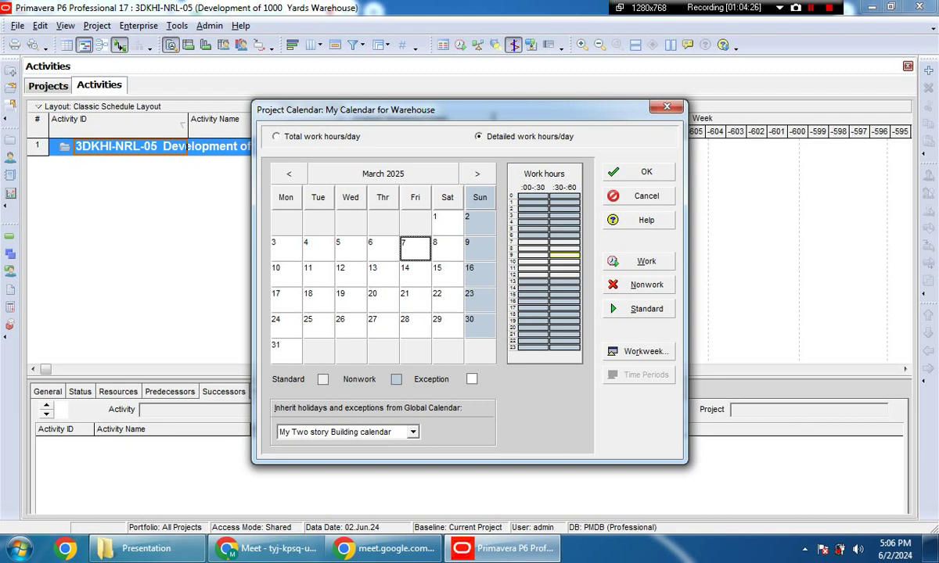
# Step: Make all 24 hours nonwork for every day from March 1 to March 31, 2025
pyautogui.click(447, 222)
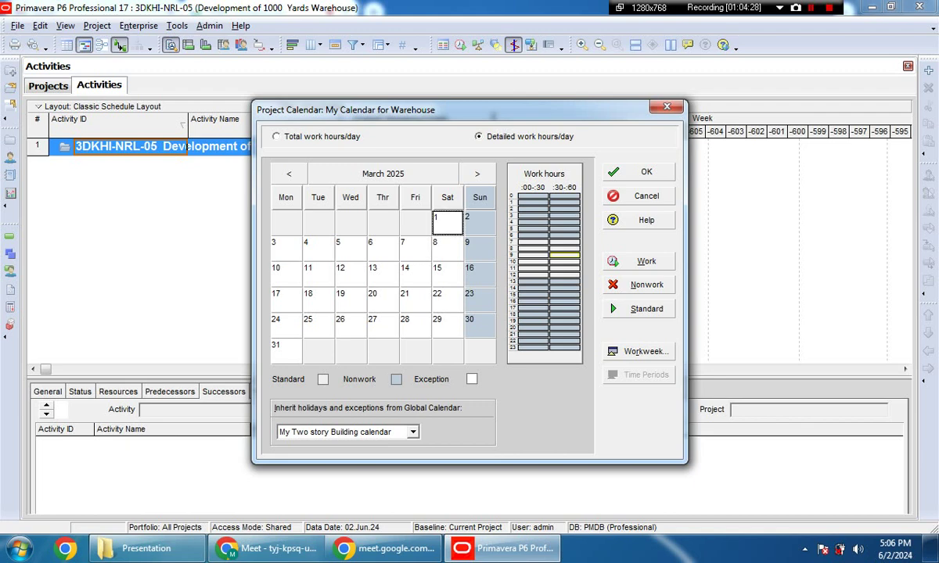
pyautogui.keyDown('shift'); pyautogui.click(285, 350); pyautogui.keyUp('shift')
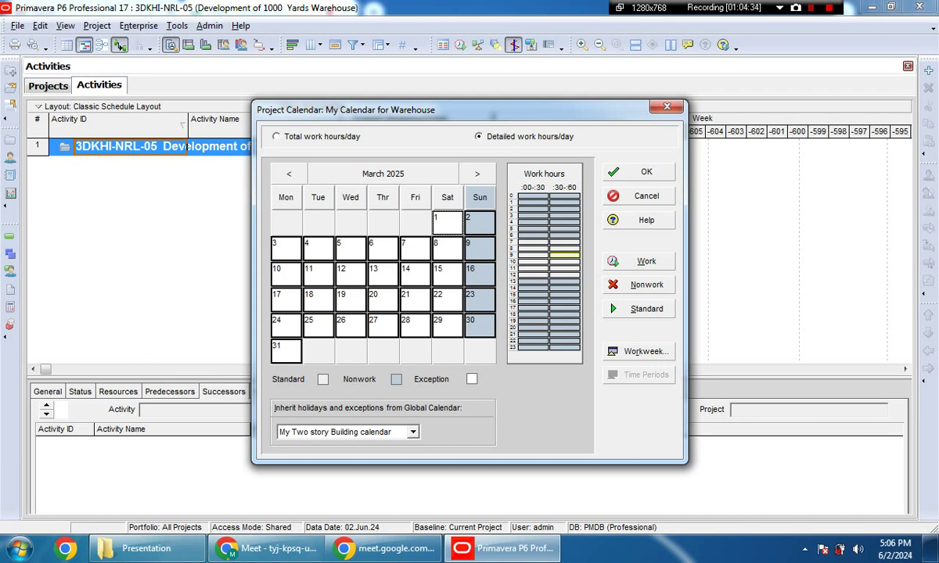
pyautogui.moveTo(533, 196); pyautogui.dragTo(564, 347)
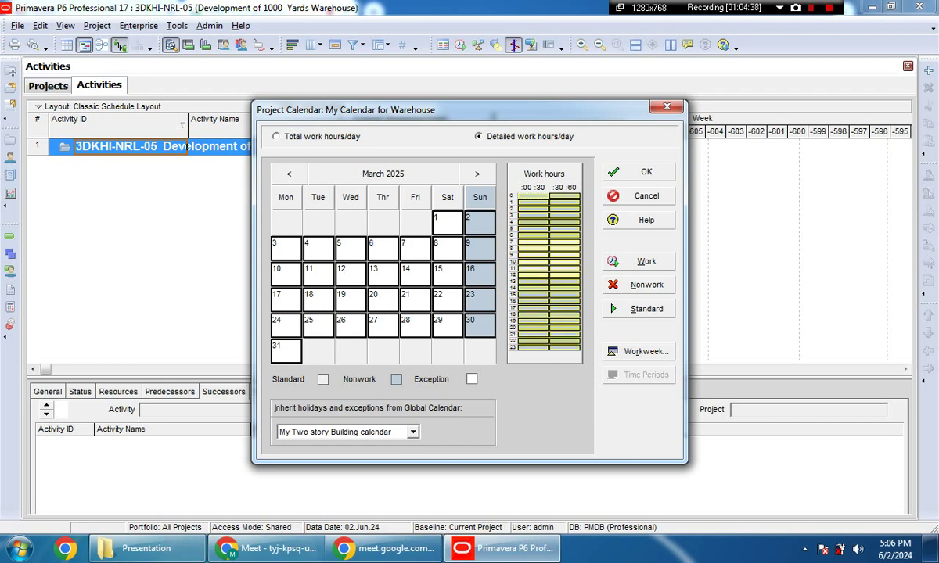
pyautogui.click(639, 284)
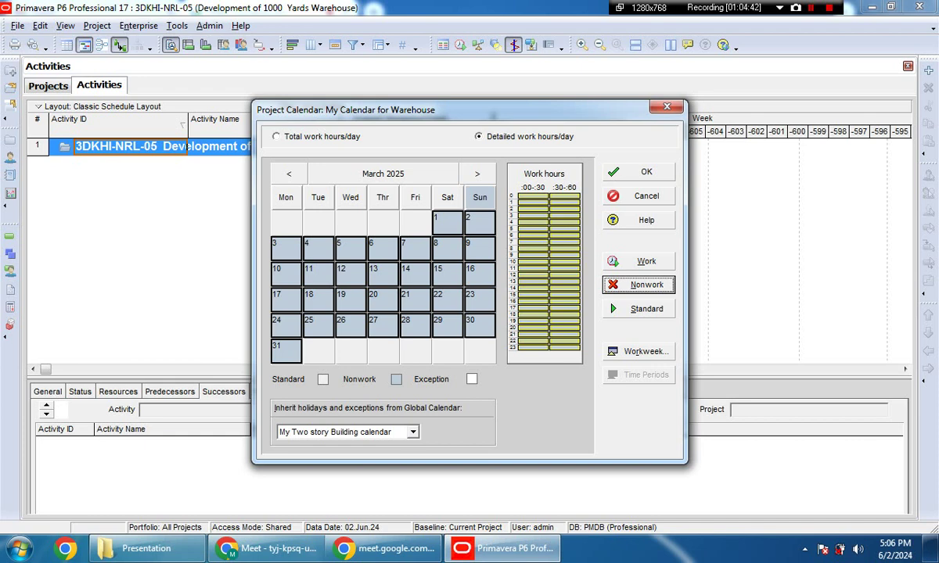
# Step: Set 07:00 to 13:00 as work hours for March 1 to 31, 2025, and check the total hours on March 13
pyautogui.moveTo(533, 241); pyautogui.dragTo(564, 274)
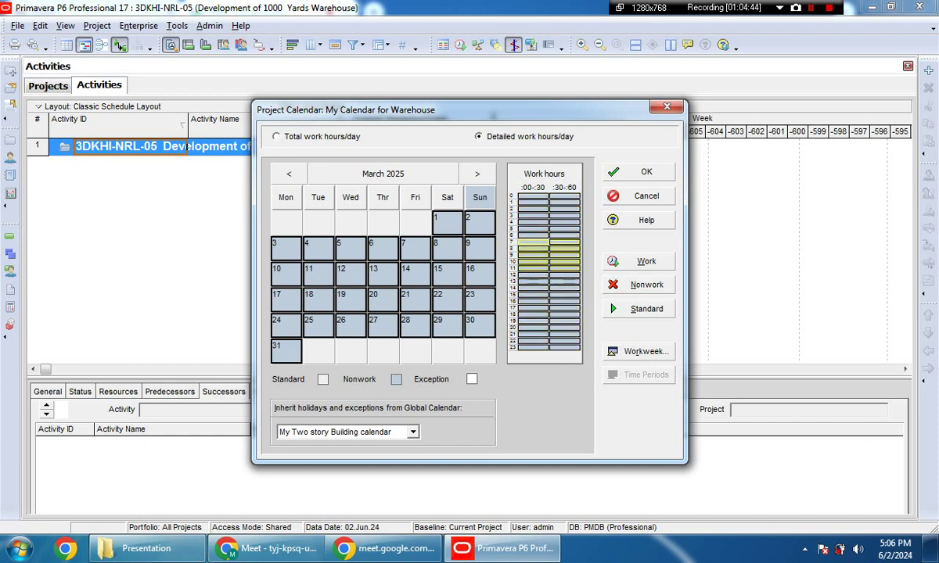
pyautogui.click(564, 274)
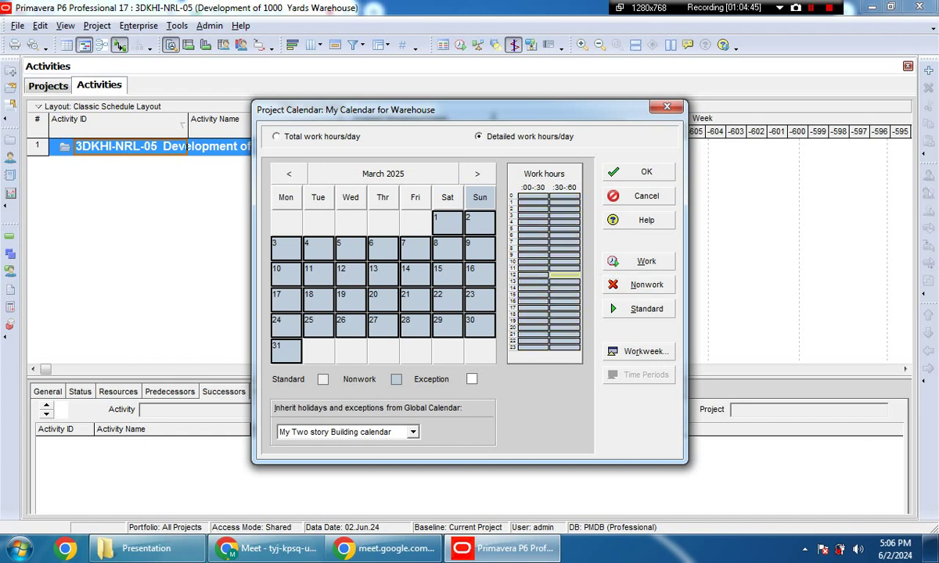
pyautogui.click(533, 242)
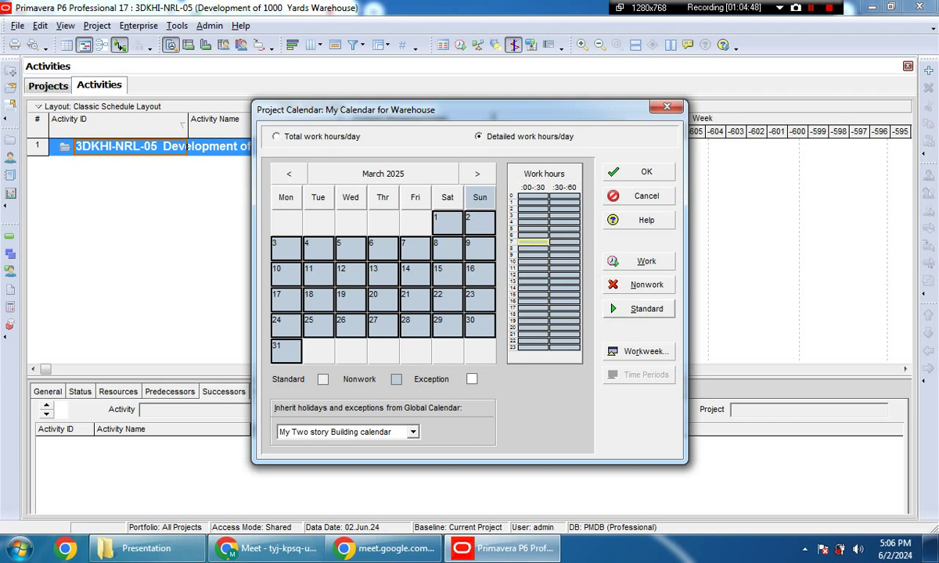
pyautogui.moveTo(532, 242); pyautogui.dragTo(564, 275)
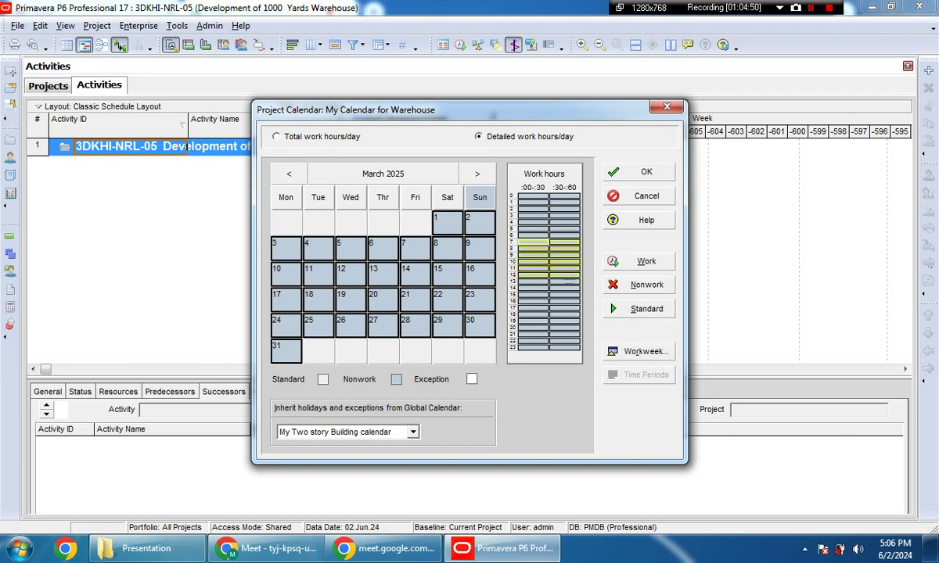
pyautogui.click(634, 261)
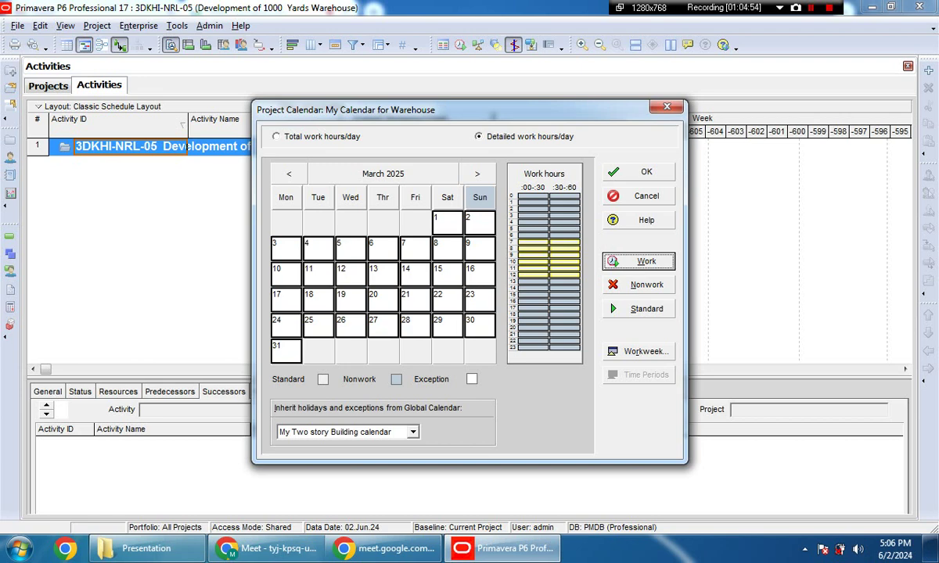
pyautogui.click(276, 137)
pyautogui.click(383, 273)
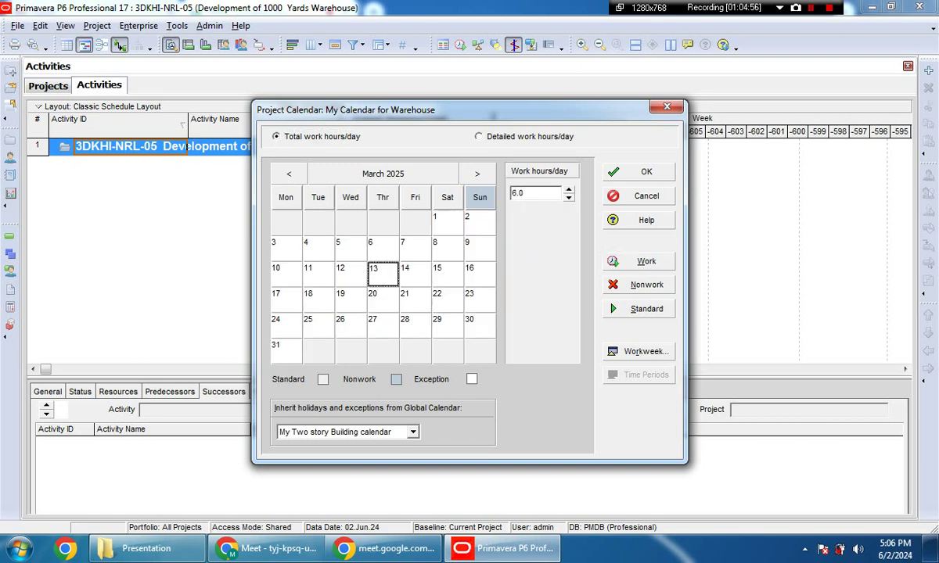
# Step: Mark the Sundays March 2, 9, 16, 23 and 30, 2025 as nonwork days again
pyautogui.click(479, 222)
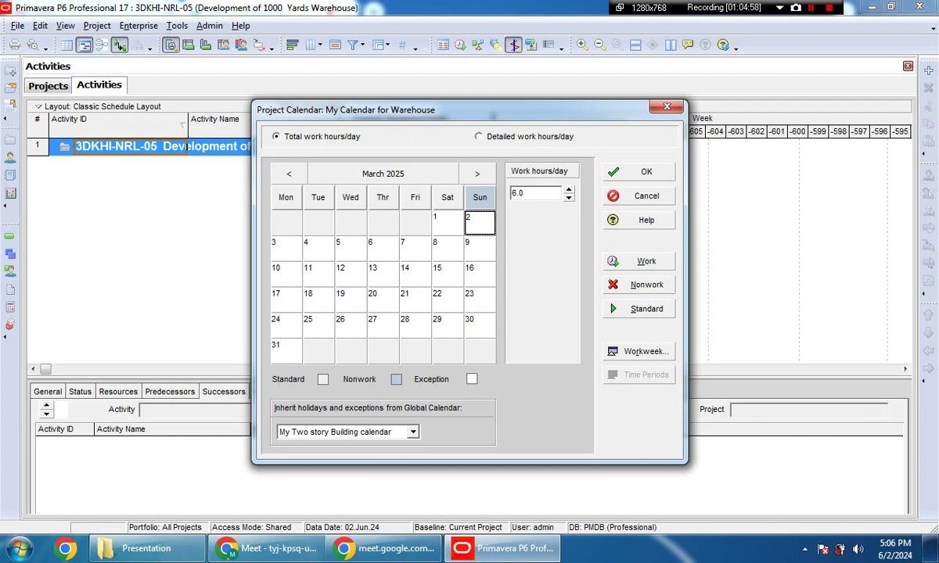
pyautogui.keyDown('ctrl'); pyautogui.click(479, 248); pyautogui.keyUp('ctrl')
pyautogui.keyDown('ctrl'); pyautogui.click(479, 273); pyautogui.keyUp('ctrl')
pyautogui.keyDown('ctrl'); pyautogui.click(478, 300); pyautogui.keyUp('ctrl')
pyautogui.hotkey('shift', 'Down')
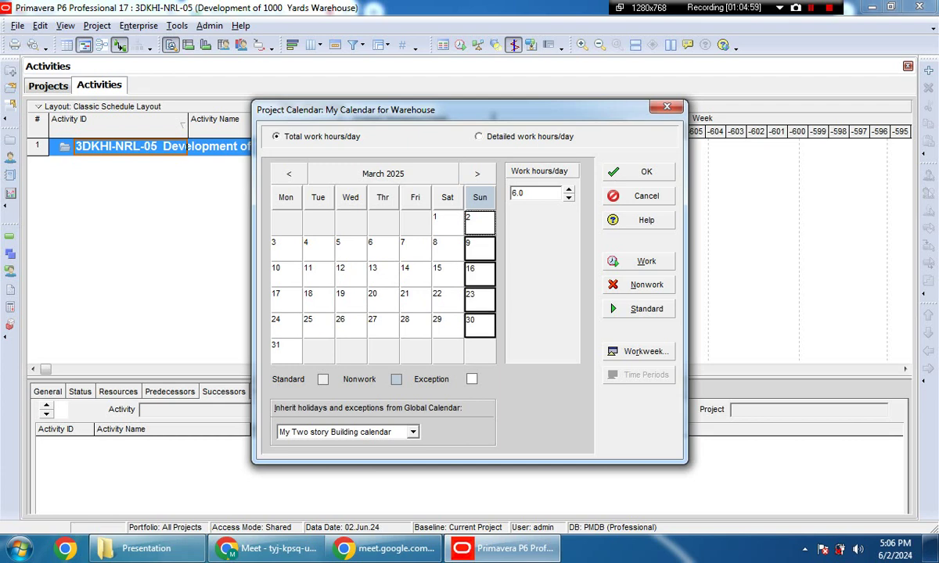
pyautogui.click(638, 284)
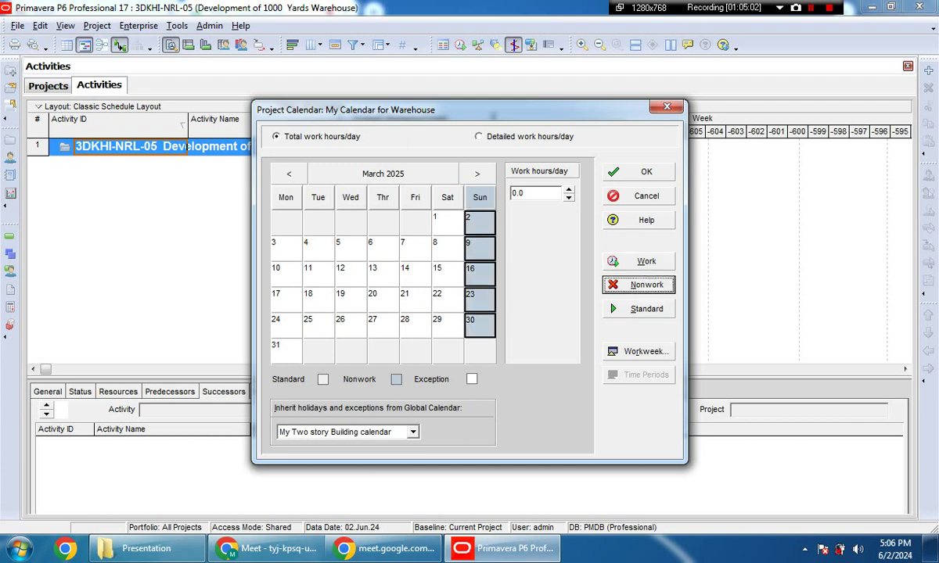
# Step: Mark March 29, 30 and 31, 2025 as nonwork days in the project calendar
pyautogui.click(286, 350)
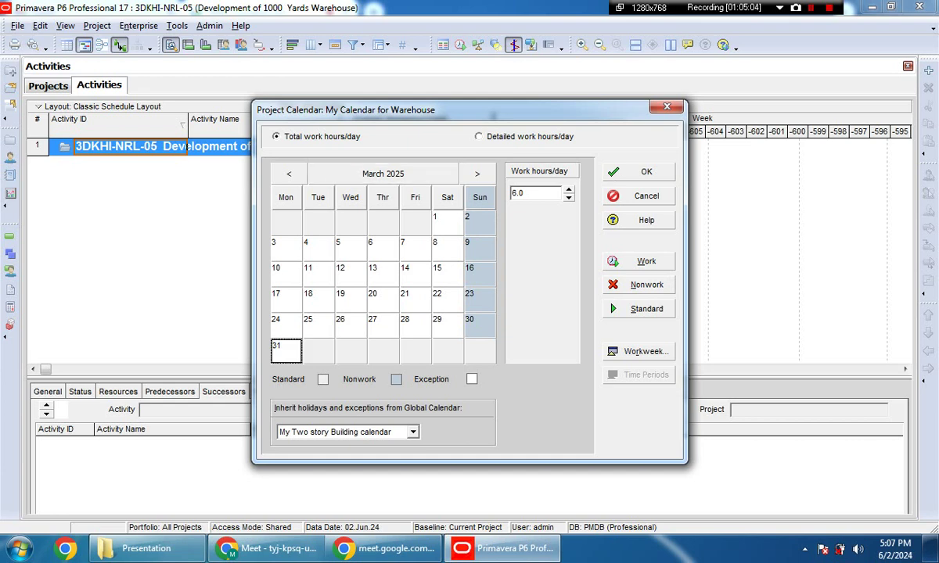
pyautogui.hotkey('alt', 'n')
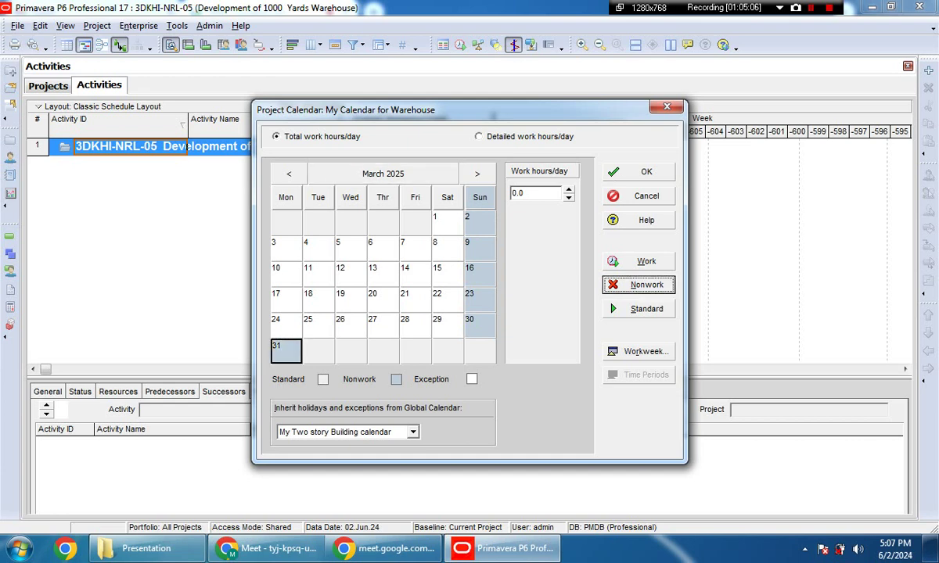
pyautogui.click(477, 173)
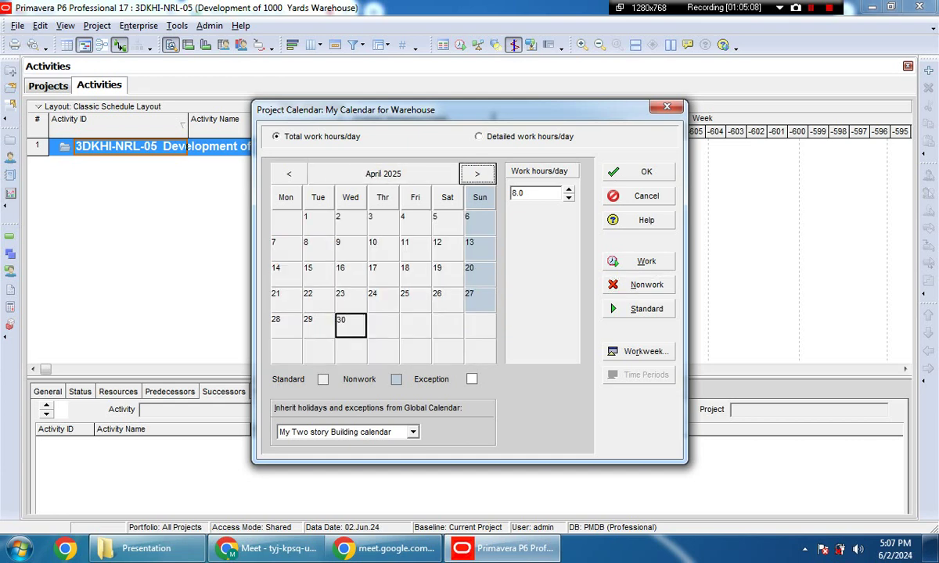
pyautogui.click(289, 174)
pyautogui.click(447, 325)
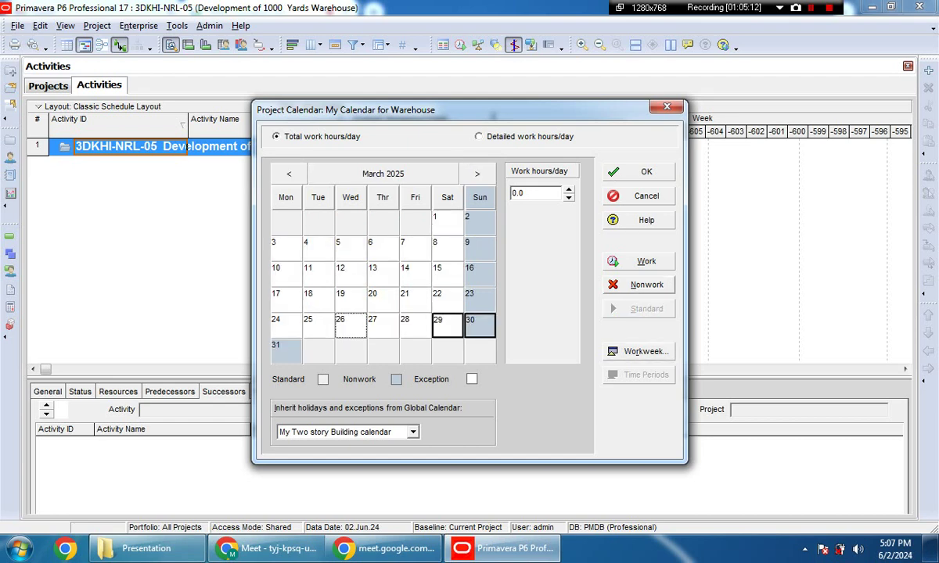
pyautogui.click(638, 285)
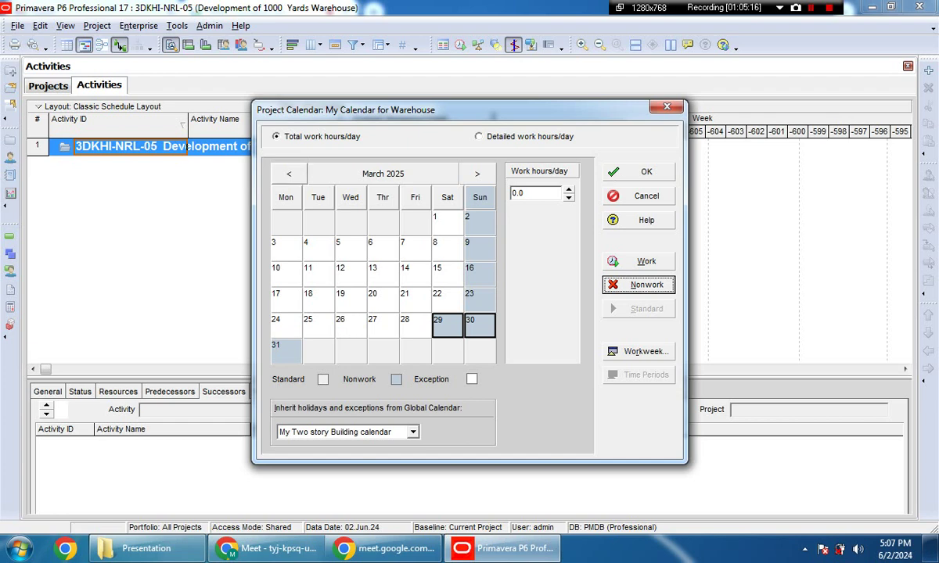
# Step: Review the calendar months through August 2025, then save the project calendar and close the calendar list
pyautogui.click(289, 174)
pyautogui.doubleClick(477, 174)
pyautogui.click(478, 173)
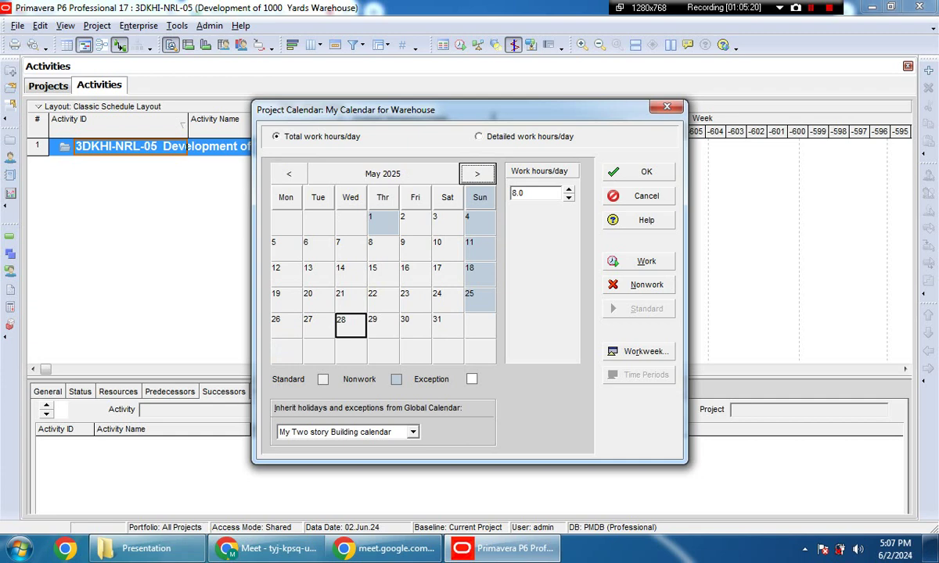
pyautogui.doubleClick(477, 174)
pyautogui.click(477, 174)
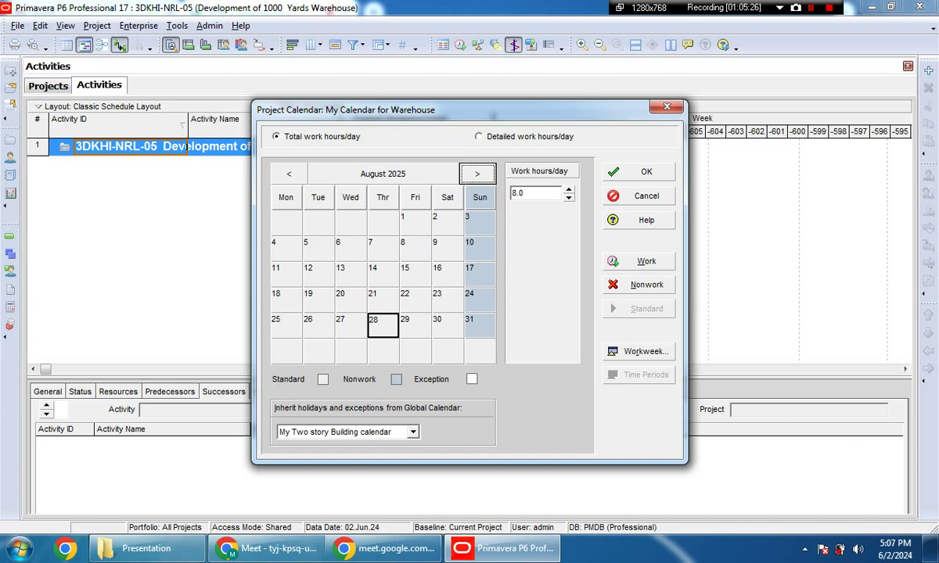
pyautogui.click(638, 171)
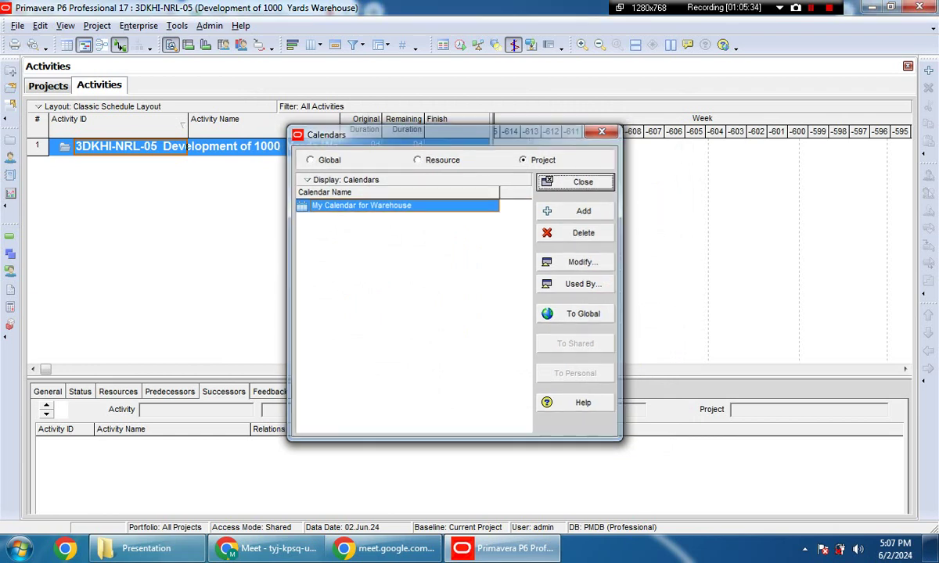
pyautogui.click(579, 181)
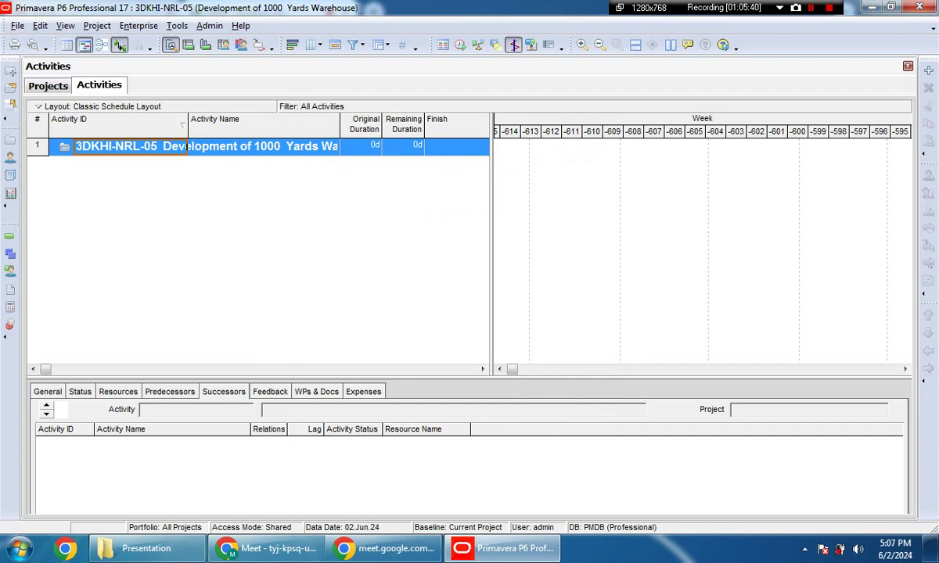
pyautogui.click(266, 549)
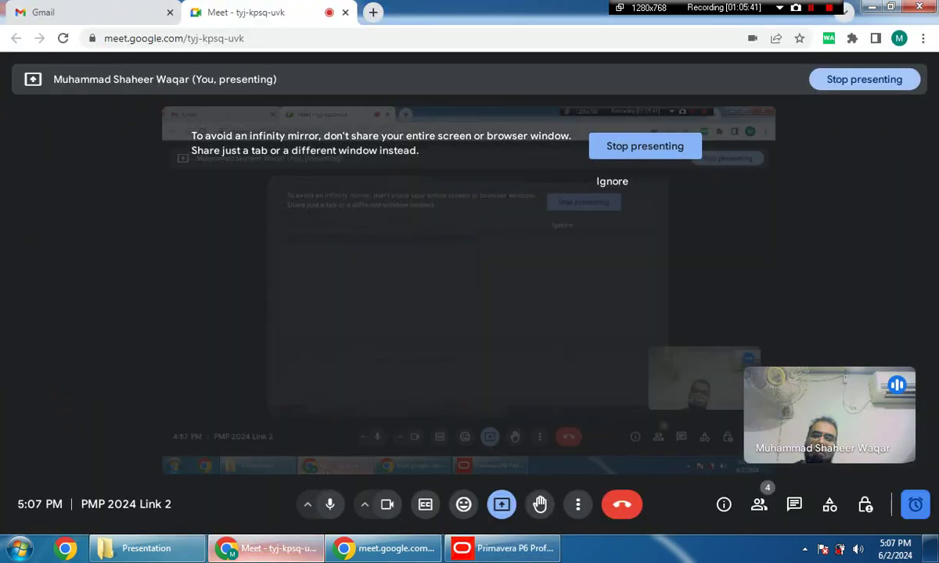
pyautogui.click(266, 548)
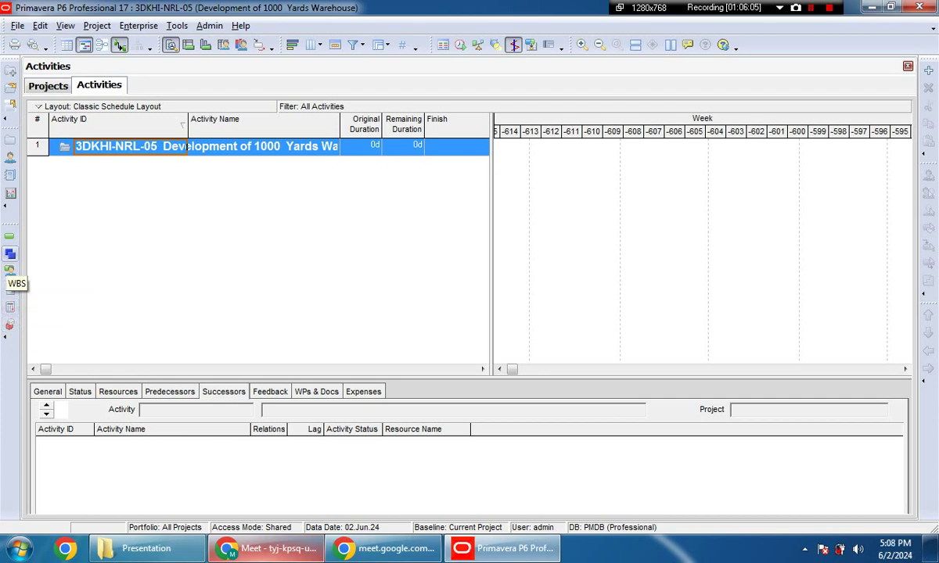
# Step: Open the project's WBS view and widen the WBS Code and WBS Name columns to fit the full project name
pyautogui.click(10, 270)
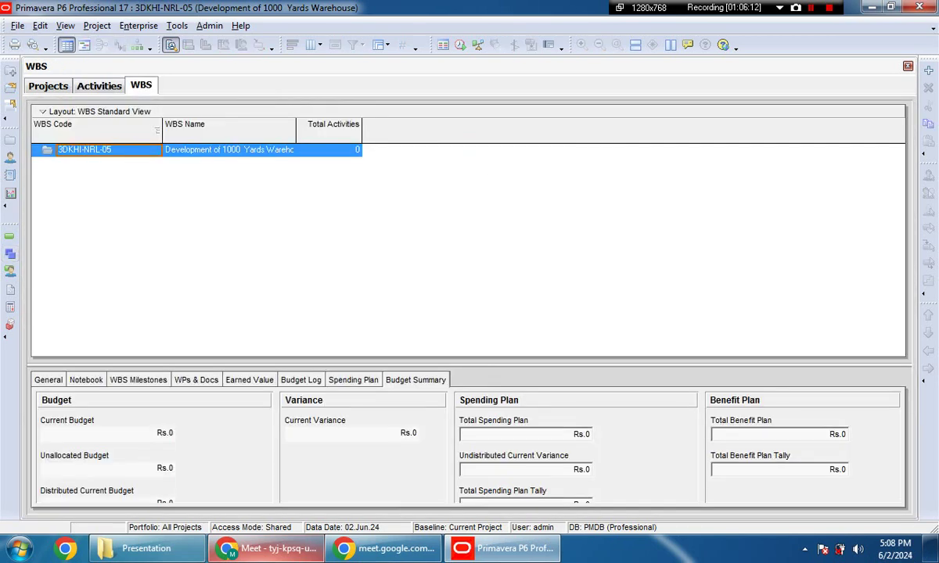
pyautogui.moveTo(174, 131); pyautogui.dragTo(180, 131)
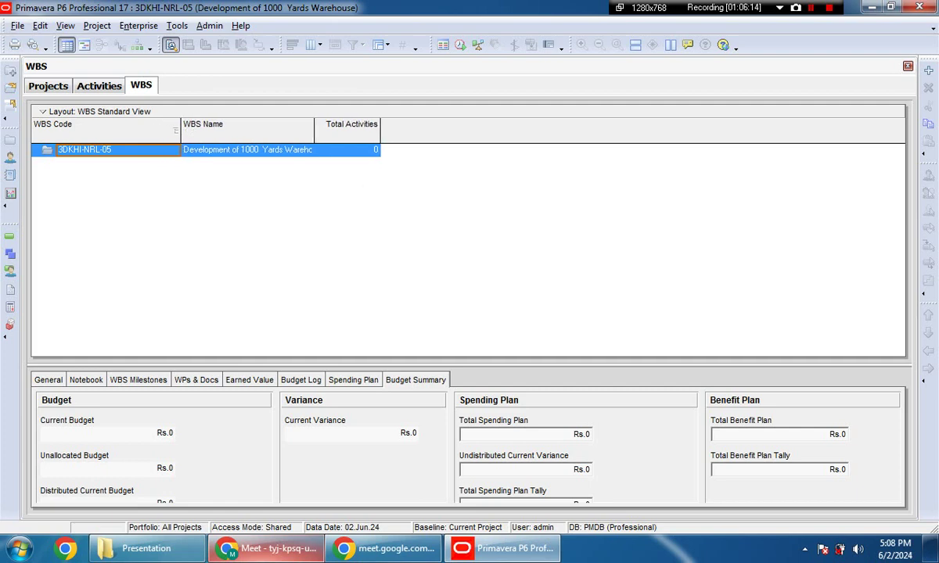
pyautogui.moveTo(346, 133); pyautogui.dragTo(361, 133)
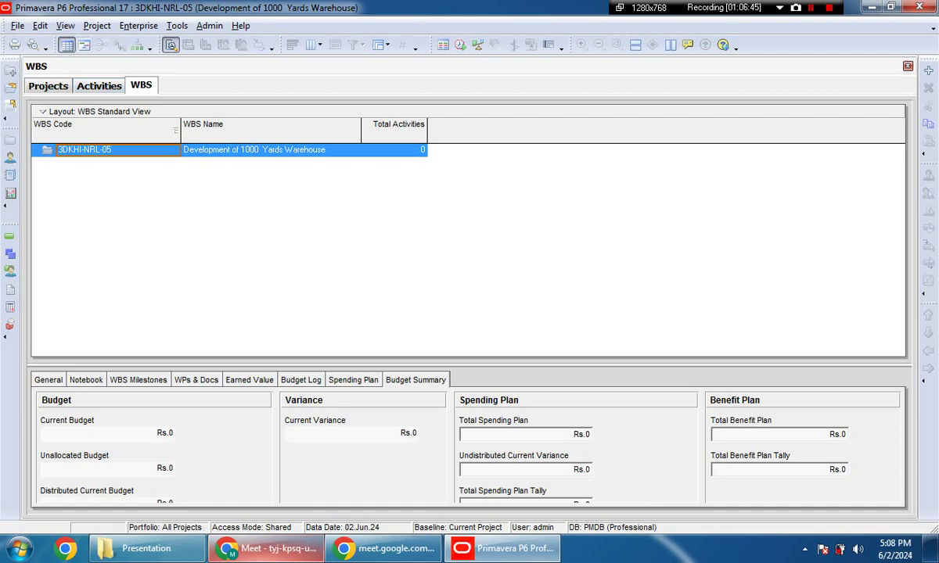
# Step: Show the Gantt chart beside the WBS table and narrow the table area slightly, comparing it with the table-only view
pyautogui.click(84, 45)
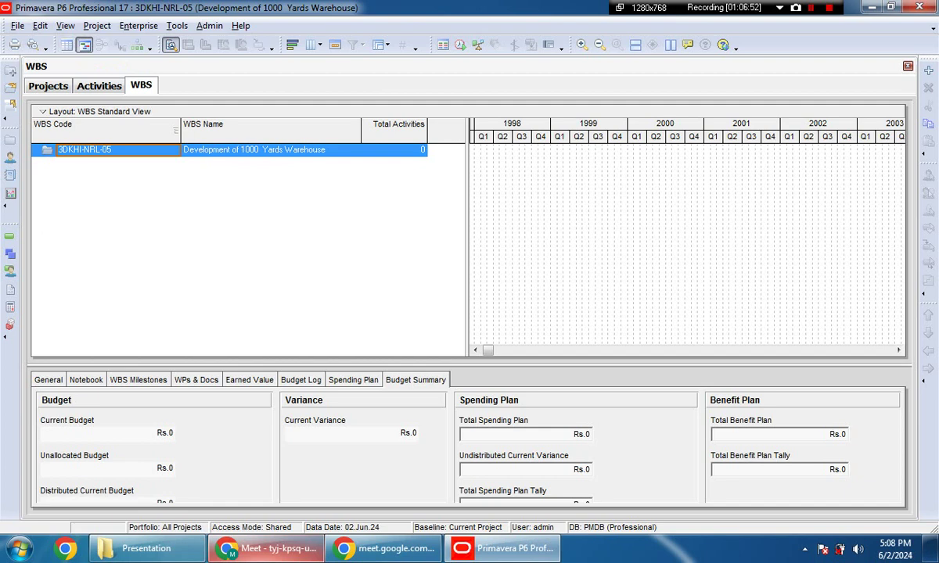
pyautogui.moveTo(467, 235); pyautogui.dragTo(455, 234)
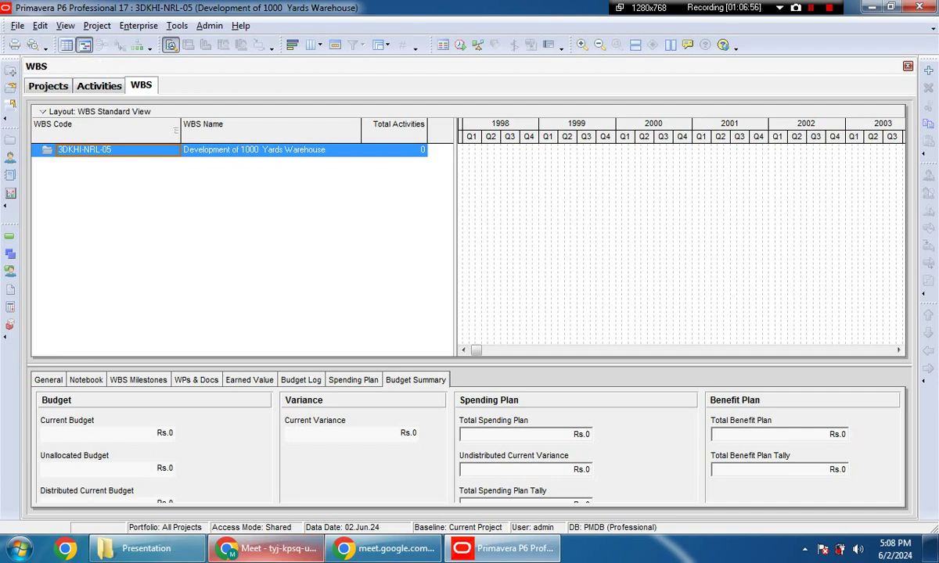
pyautogui.click(66, 45)
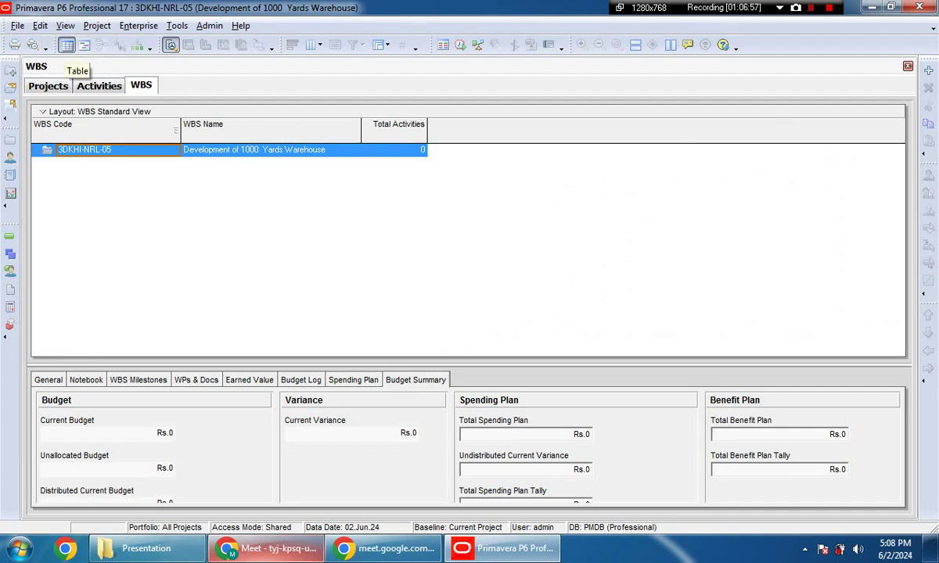
pyautogui.click(84, 44)
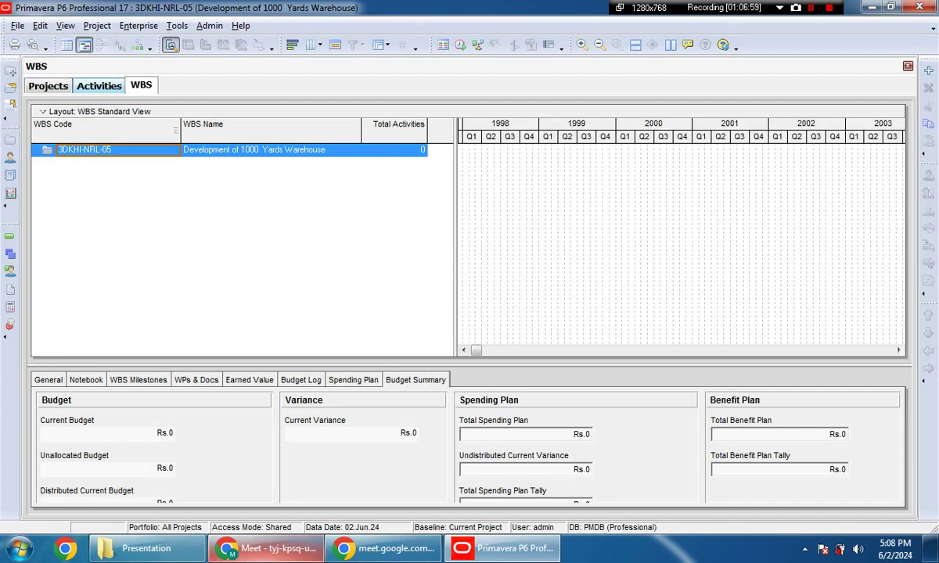
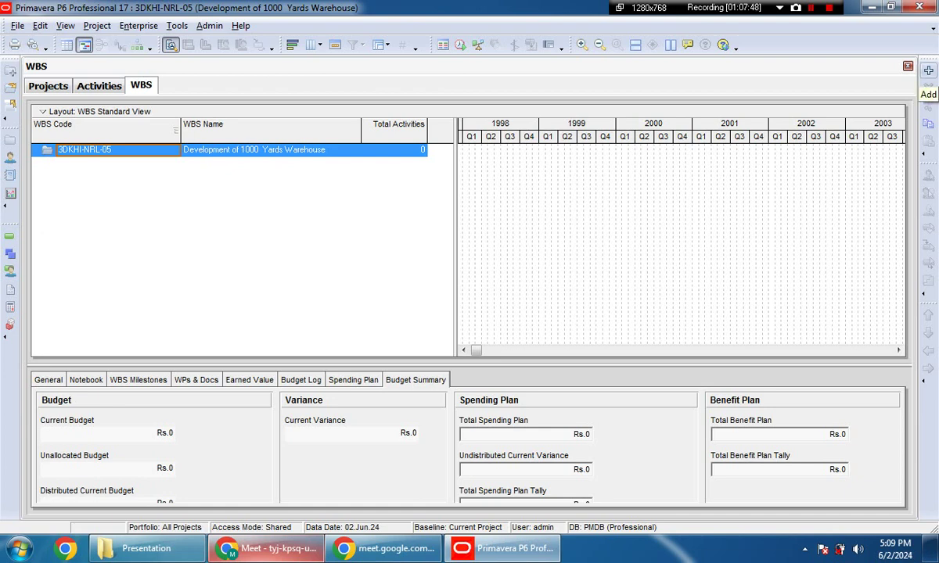
# Step: Add a WBS element directly under project 3DKHI-NRL-05 and name it "Land Purchase"
pyautogui.click(928, 71)
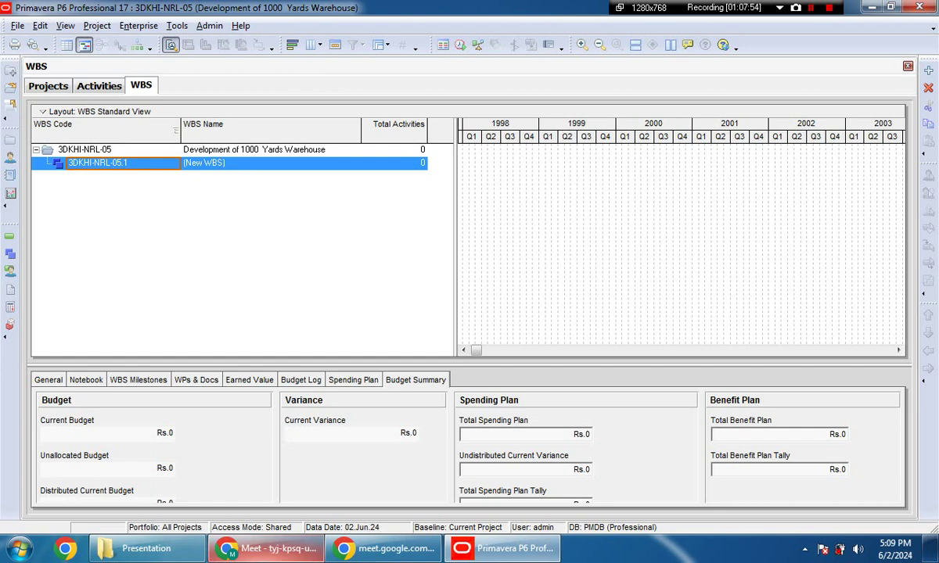
pyautogui.press('Tab')
pyautogui.click(254, 150)
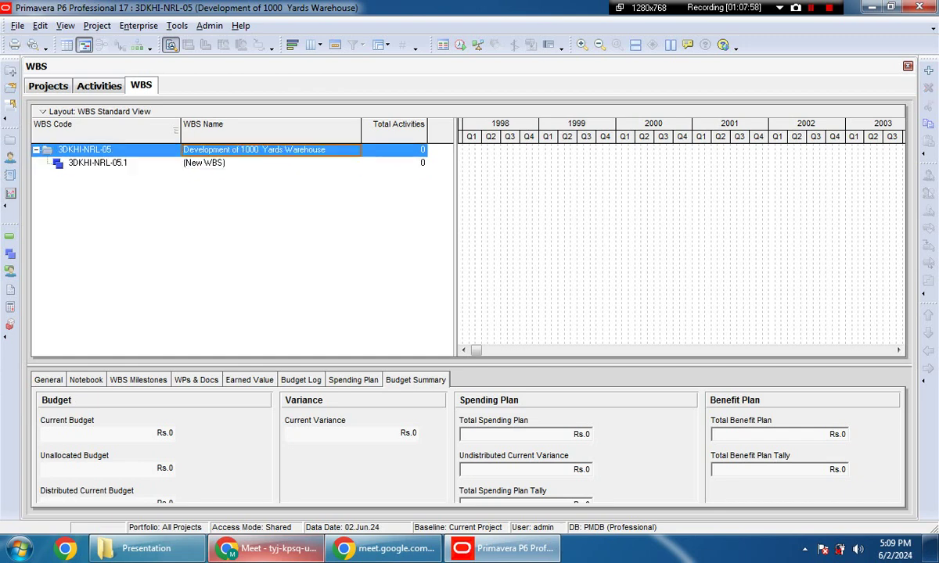
pyautogui.doubleClick(204, 163)
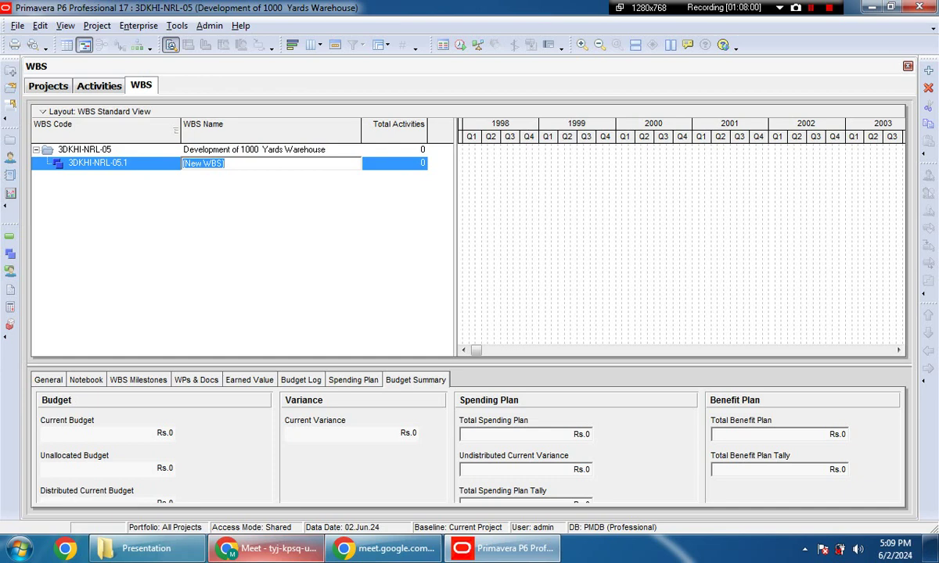
pyautogui.write('La')
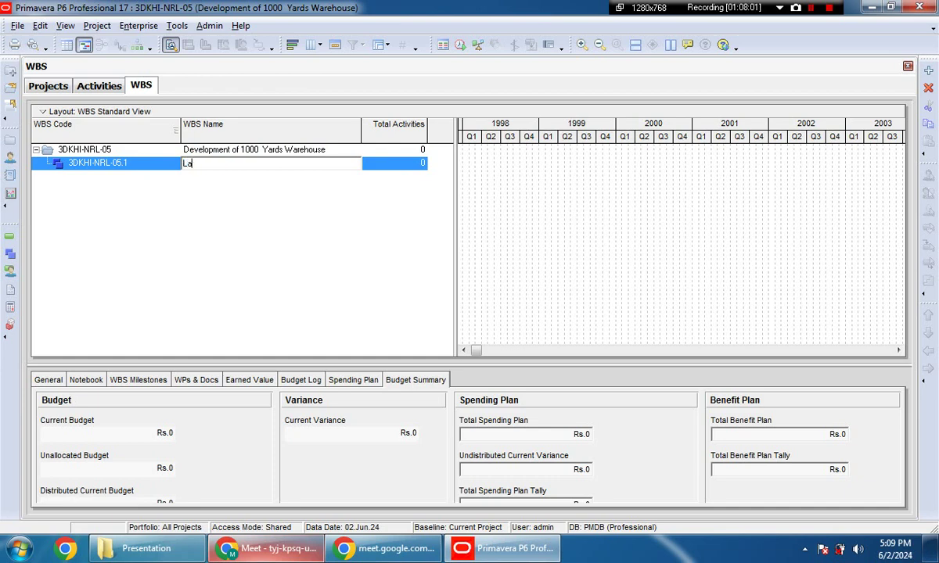
pyautogui.write('nd Purchase')
pyautogui.press('Return')
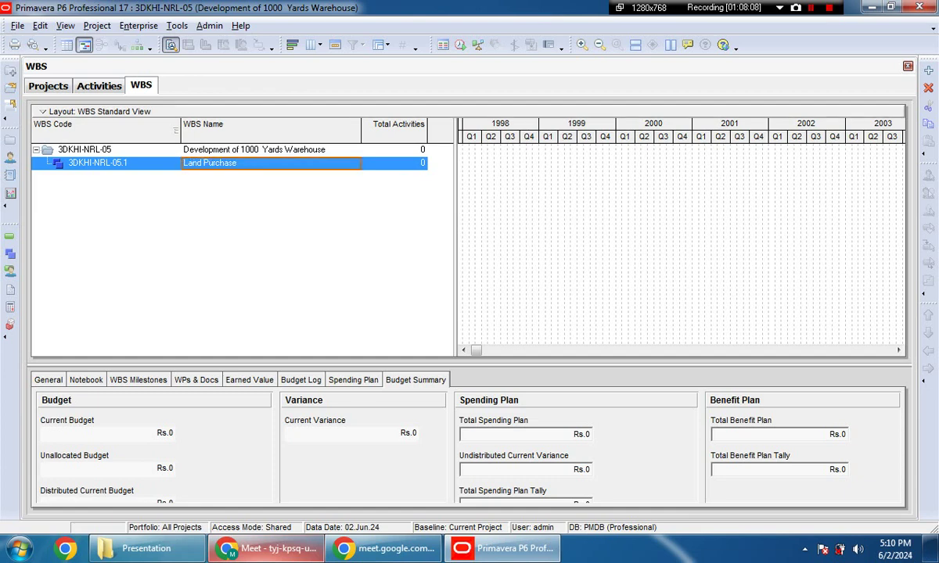
pyautogui.click(85, 149)
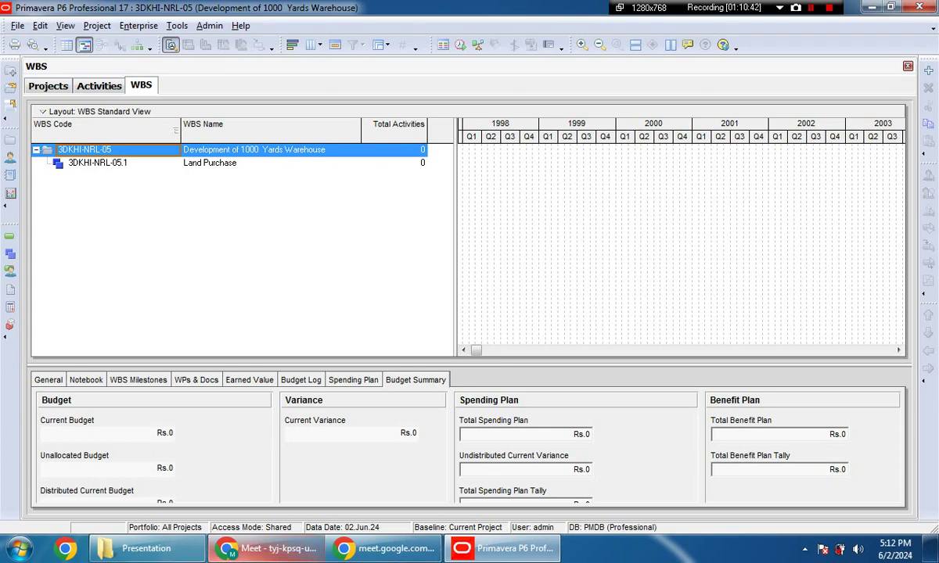
pyautogui.click(266, 548)
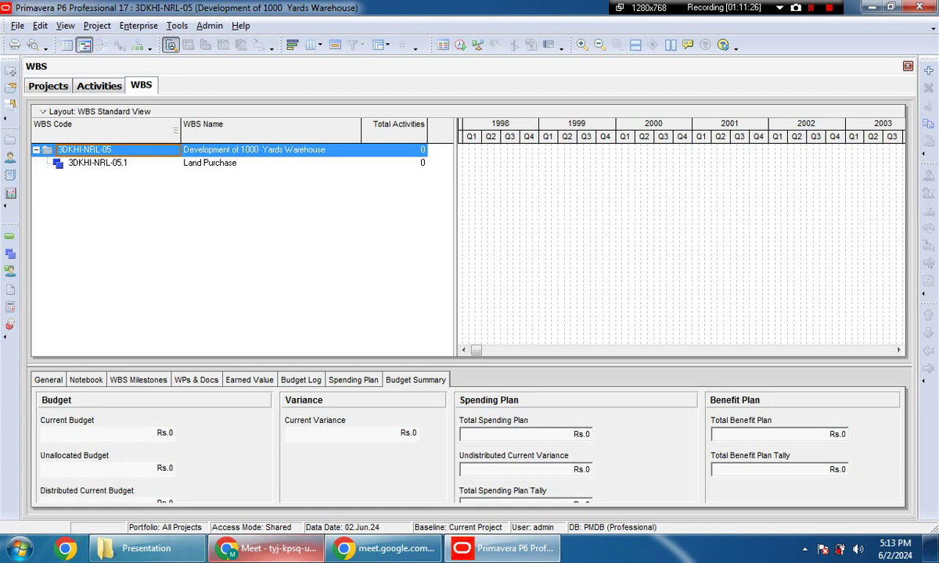
# Step: Add a WBS element after Land Purchase, promote it to the same level, and name it "Approvals"
pyautogui.click(209, 162)
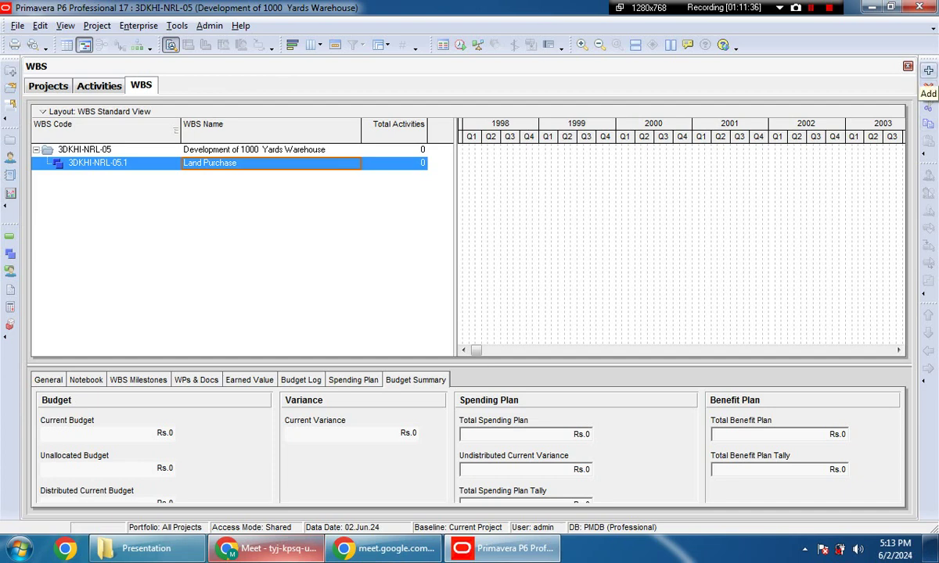
pyautogui.rightClick(272, 162)
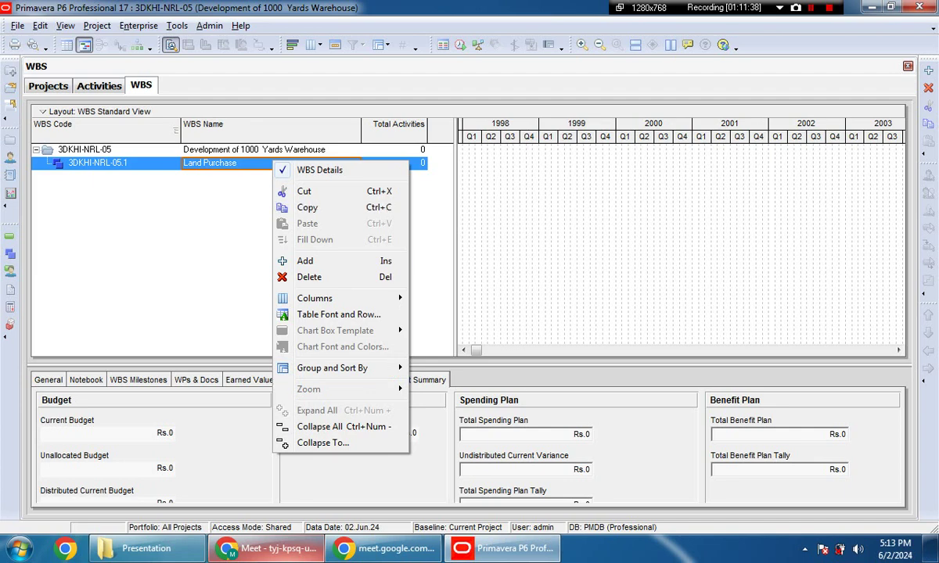
pyautogui.click(304, 260)
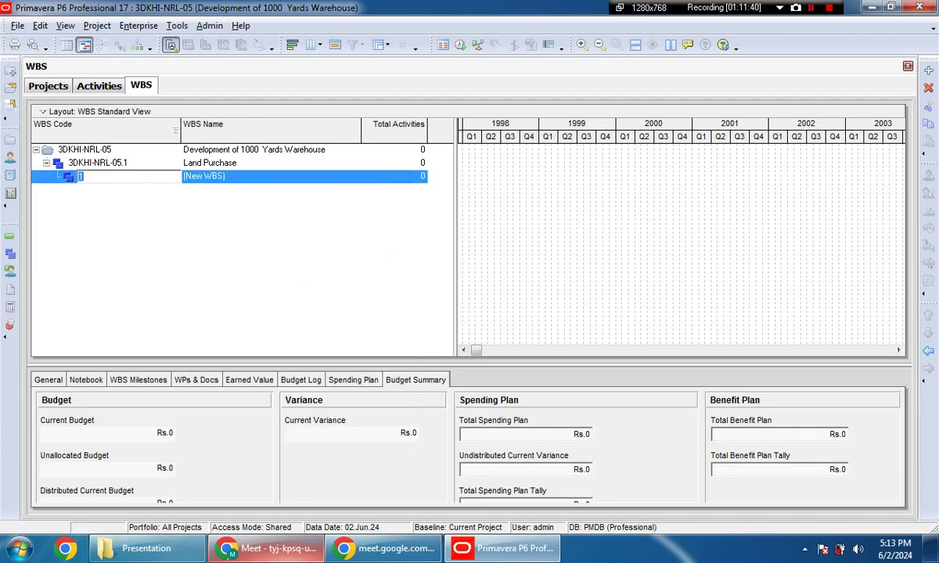
pyautogui.press('Return')
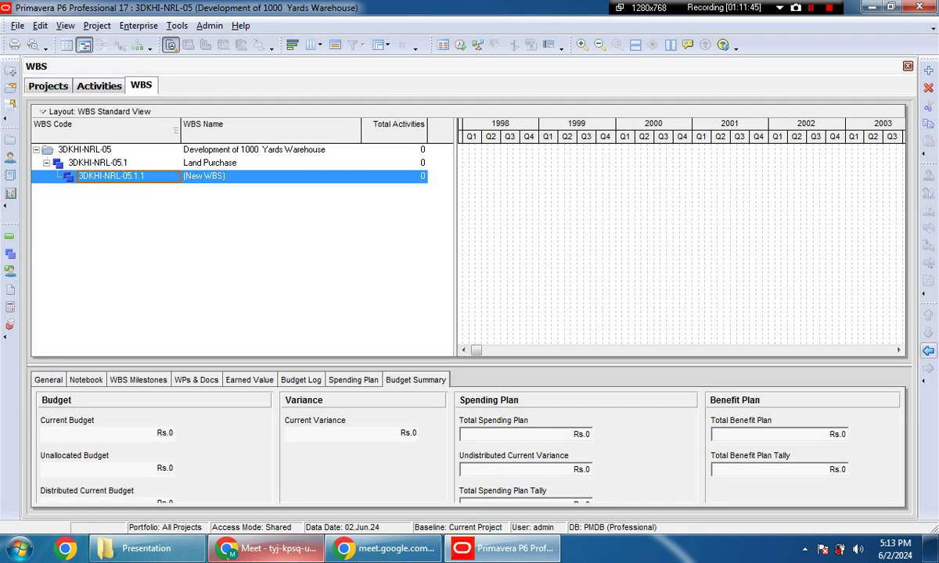
pyautogui.click(928, 350)
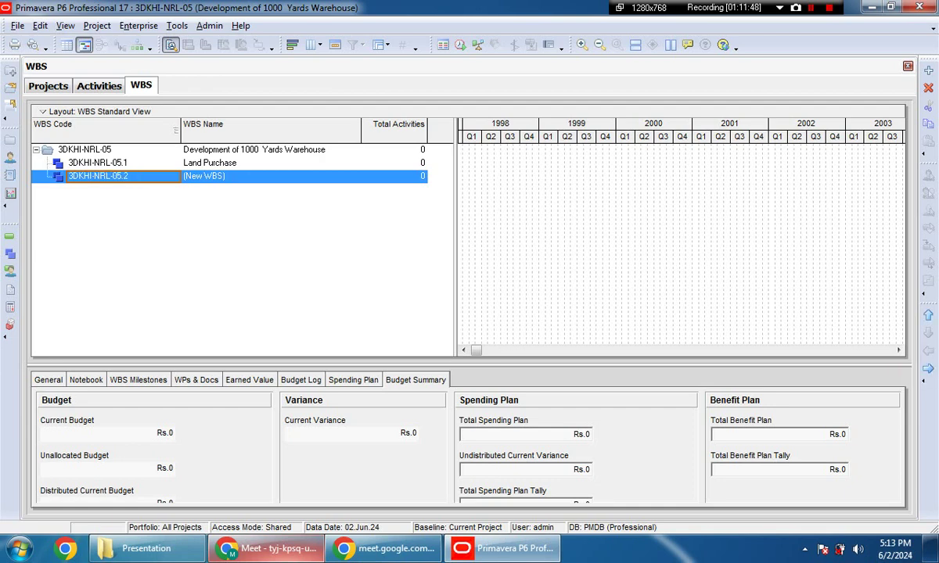
pyautogui.doubleClick(203, 176)
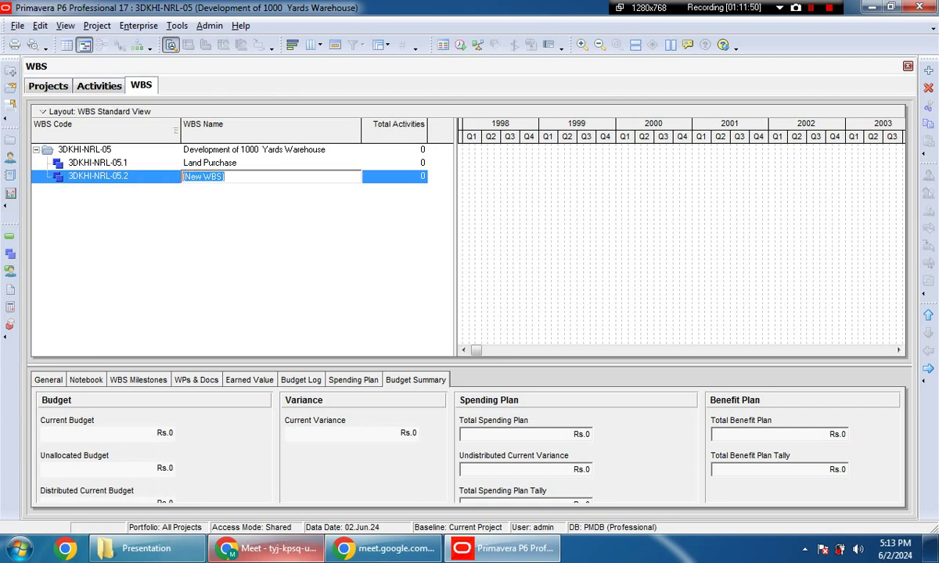
pyautogui.write('Approvals')
pyautogui.press('Return')
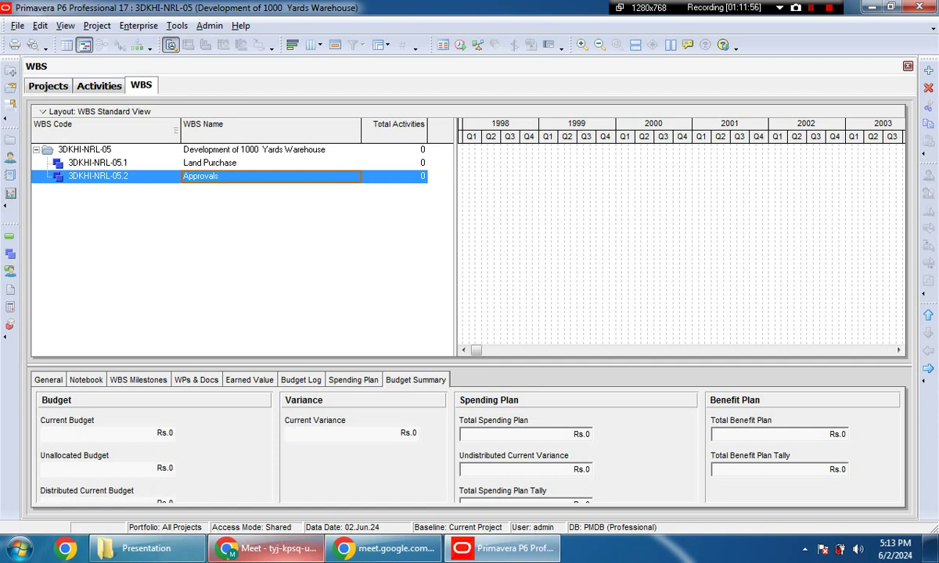
# Step: Add a WBS element after Approvals, promote it to the same level, and name it "Site Mobilzation"
pyautogui.press('Insert')
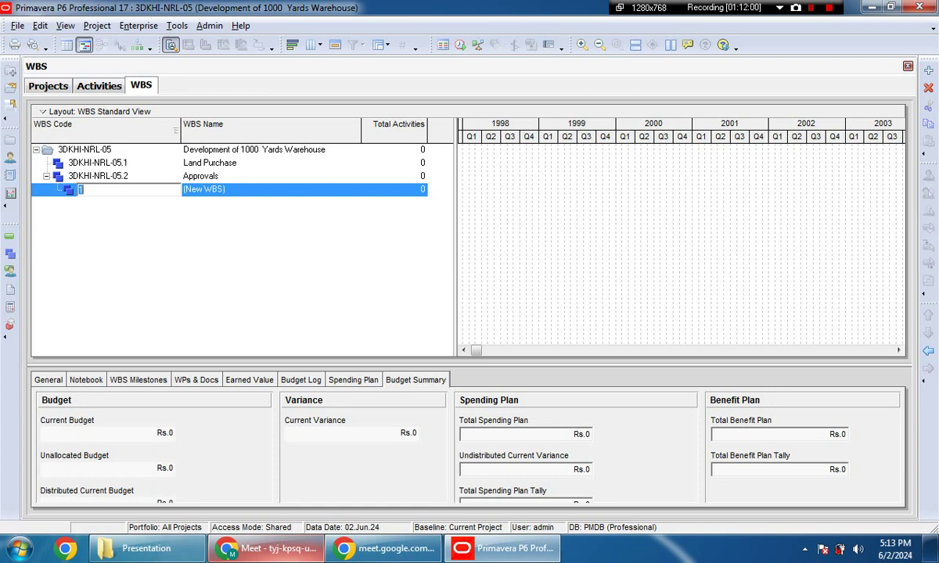
pyautogui.click(928, 350)
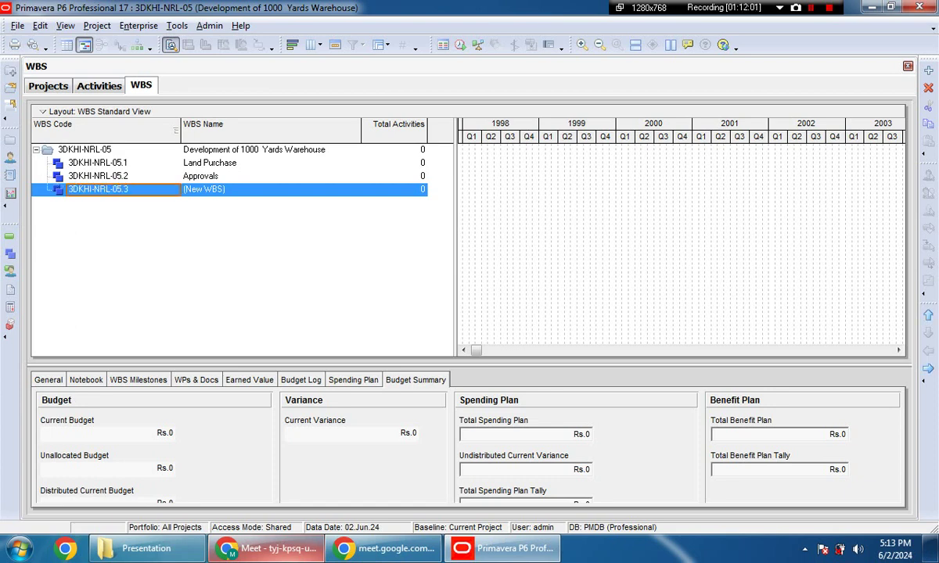
pyautogui.click(205, 189)
pyautogui.write('Site monb')
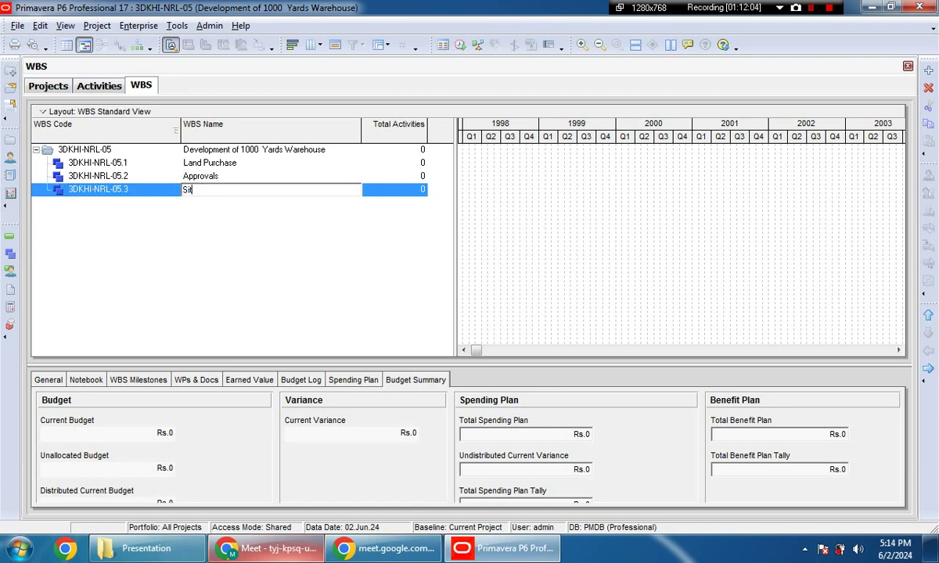
pyautogui.press('BackSpace')
pyautogui.press('BackSpace')
pyautogui.press('BackSpace')
pyautogui.press('BackSpace')
pyautogui.write('Mobilization')
pyautogui.press('BackSpace')
pyautogui.press('BackSpace')
pyautogui.press('BackSpace')
pyautogui.press('BackSpace')
pyautogui.write('ion')
pyautogui.press('Return')
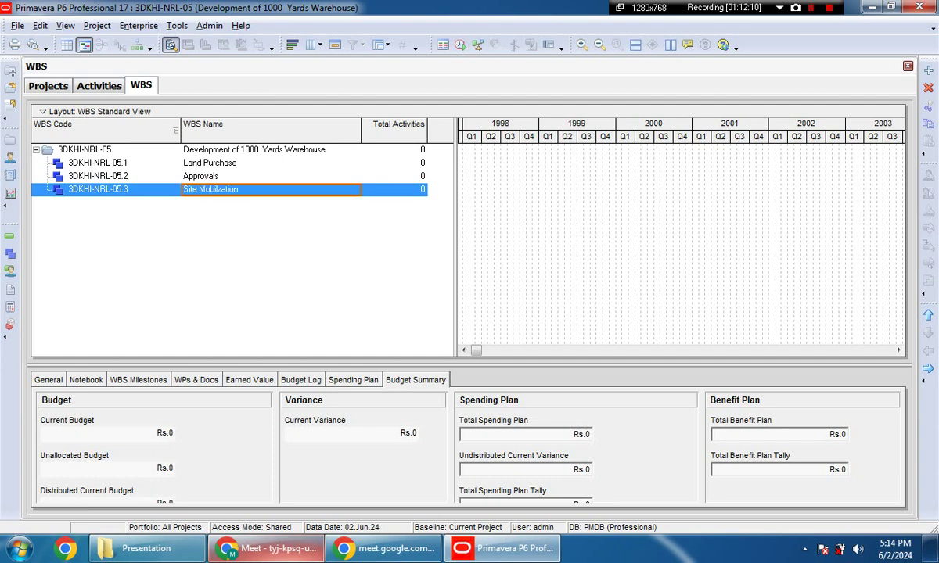
# Step: Add a WBS element named "Excavation" after Site Mobilzation and promote it to the same level
pyautogui.press('Insert')
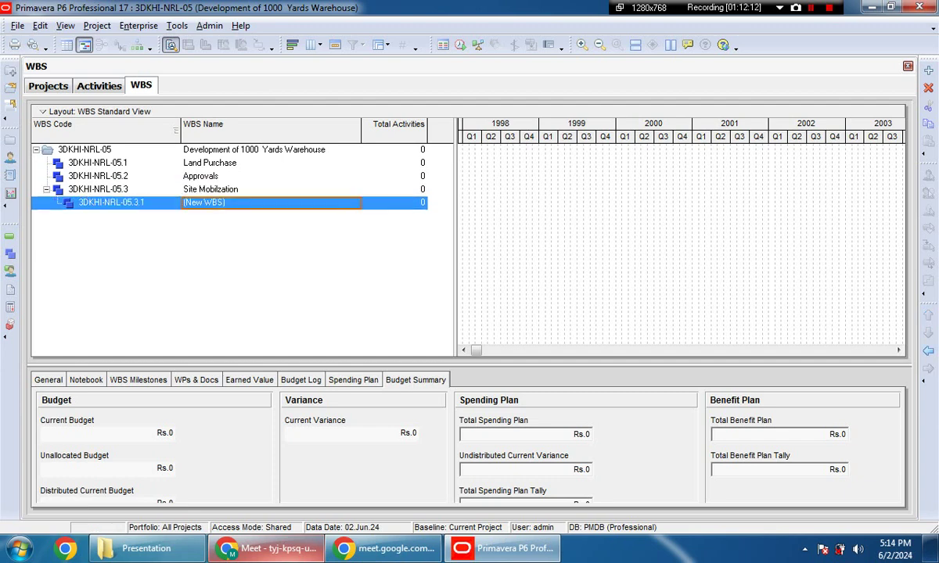
pyautogui.press('F2')
pyautogui.write('Excavation')
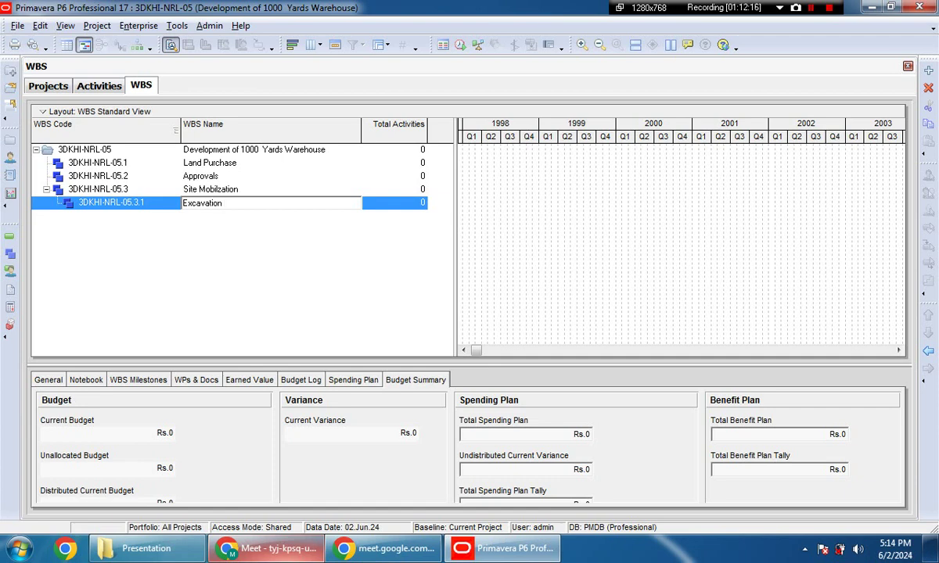
pyautogui.press('Return')
pyautogui.click(928, 351)
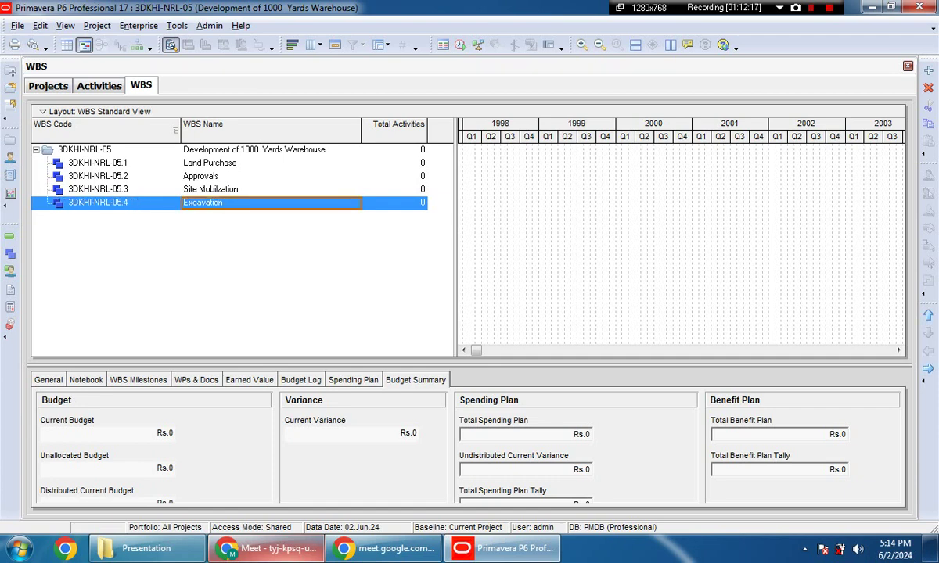
# Step: Add a WBS element after Excavation, promote it to the same level, and name it "Sub Structure"
pyautogui.press('Insert')
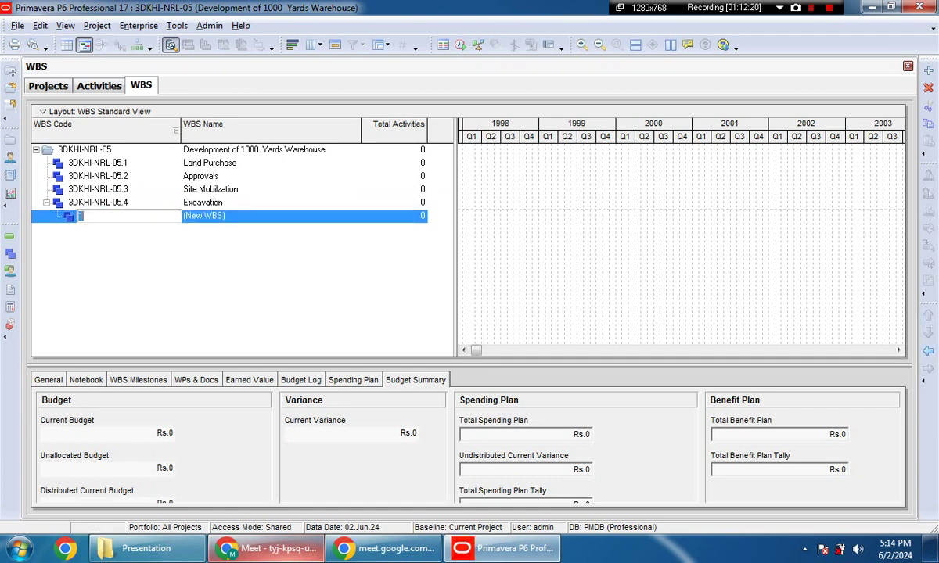
pyautogui.press('Tab')
pyautogui.hotkey('shift', 'Left')
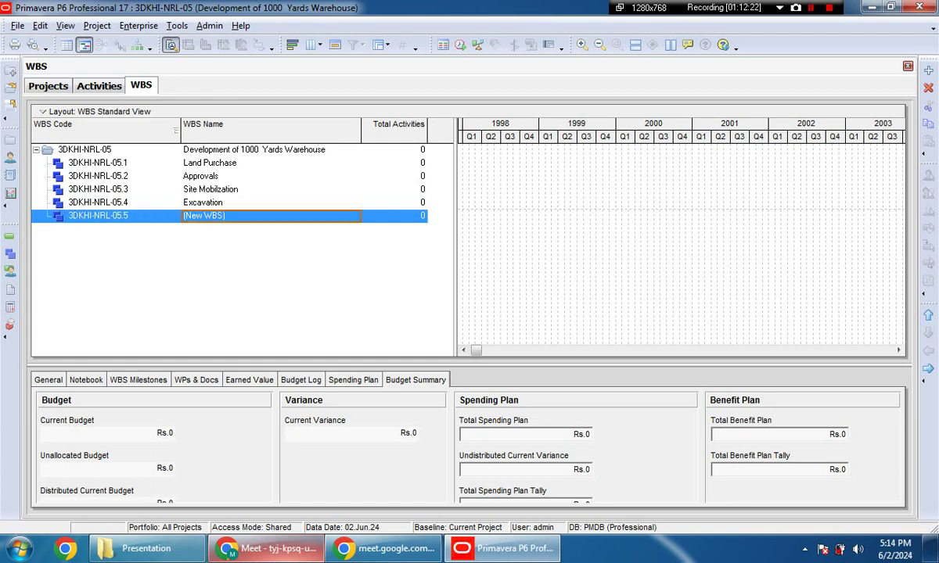
pyautogui.press('F2')
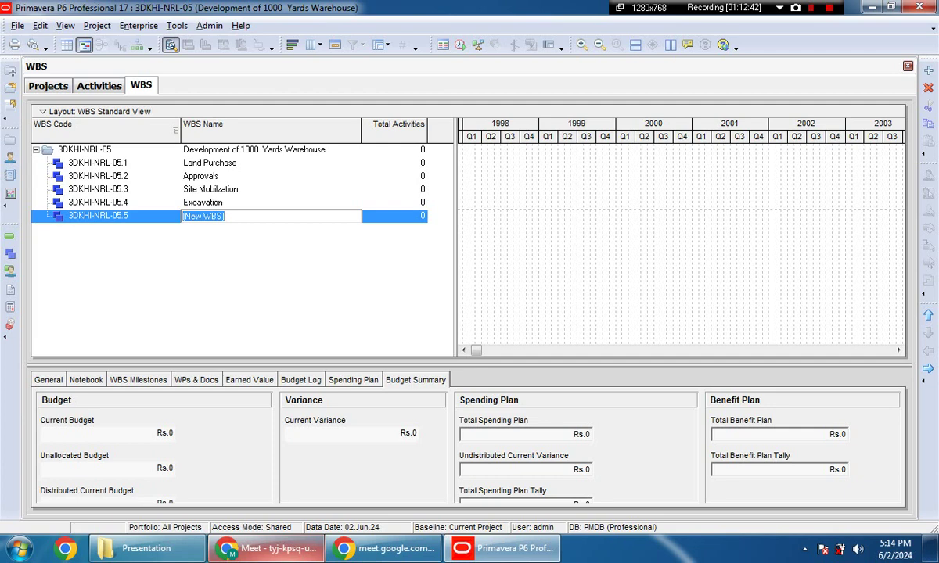
pyautogui.write('Sub Structure')
pyautogui.press('Return')
# Step: Add a WBS element after Sub Structure, promote it to the same level, and name it "Super Sturcture"
pyautogui.press('Insert')
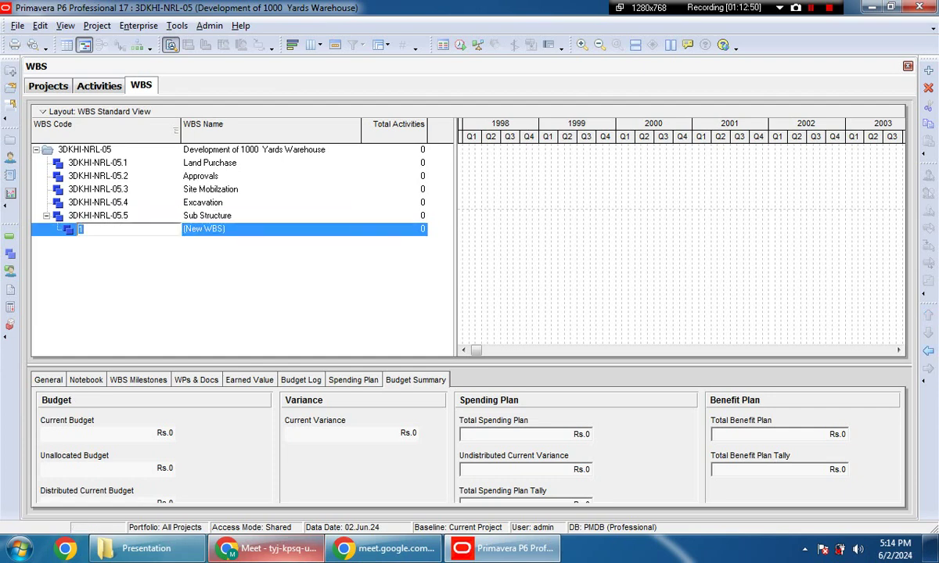
pyautogui.click(928, 352)
pyautogui.click(270, 228)
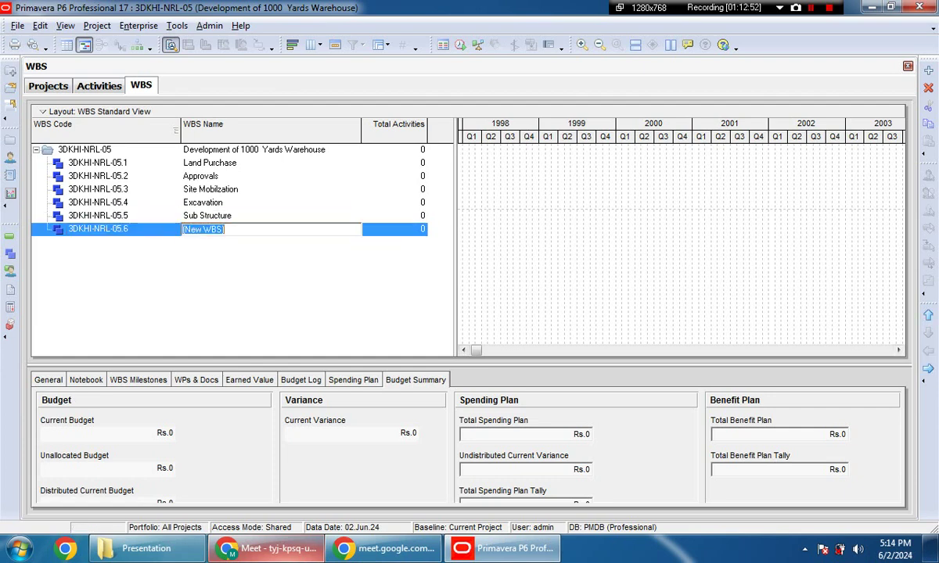
pyautogui.write('Super Strcuture')
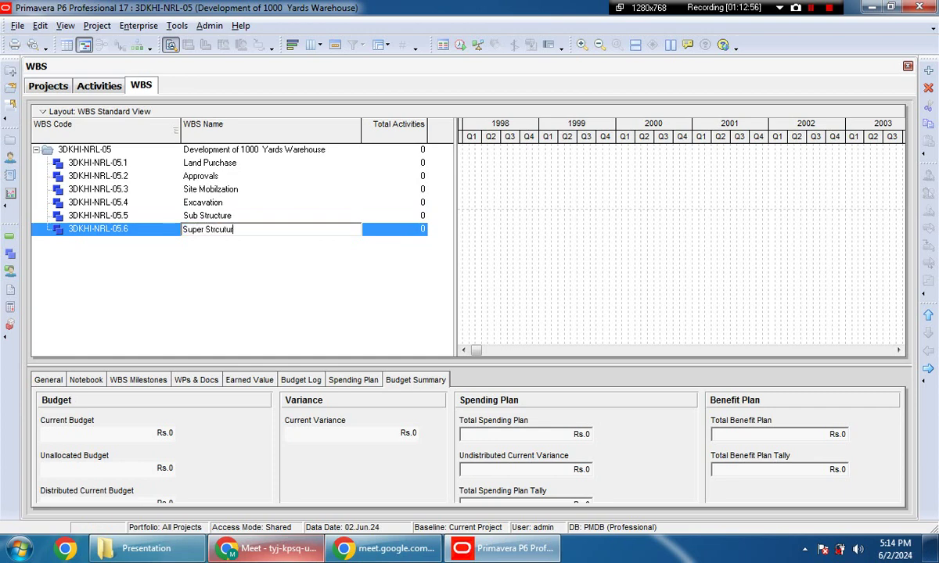
pyautogui.press('BackSpace')
pyautogui.press('BackSpace')
pyautogui.press('BackSpace')
pyautogui.press('BackSpace')
pyautogui.press('BackSpace')
pyautogui.press('BackSpace')
pyautogui.press('BackSpace')
pyautogui.write('urcture')
pyautogui.press('Return')
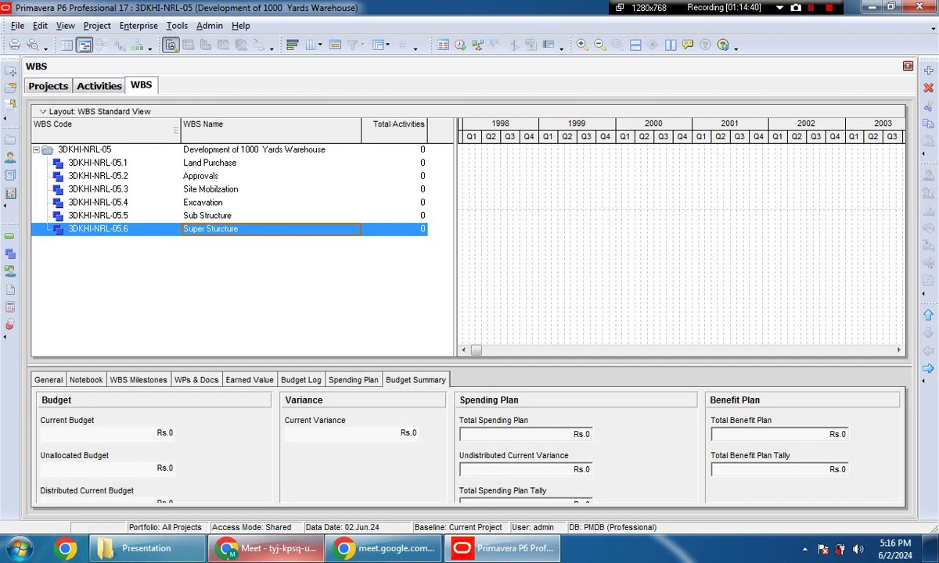
# Step: Add a WBS element after Super Sturcture and promote it to the same level
pyautogui.click(123, 229)
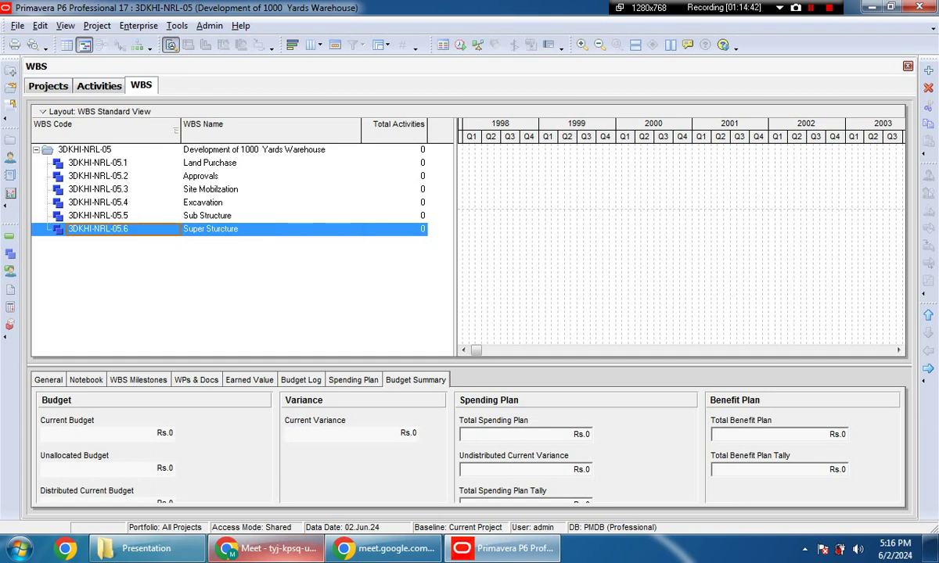
pyautogui.click(269, 215)
pyautogui.click(123, 229)
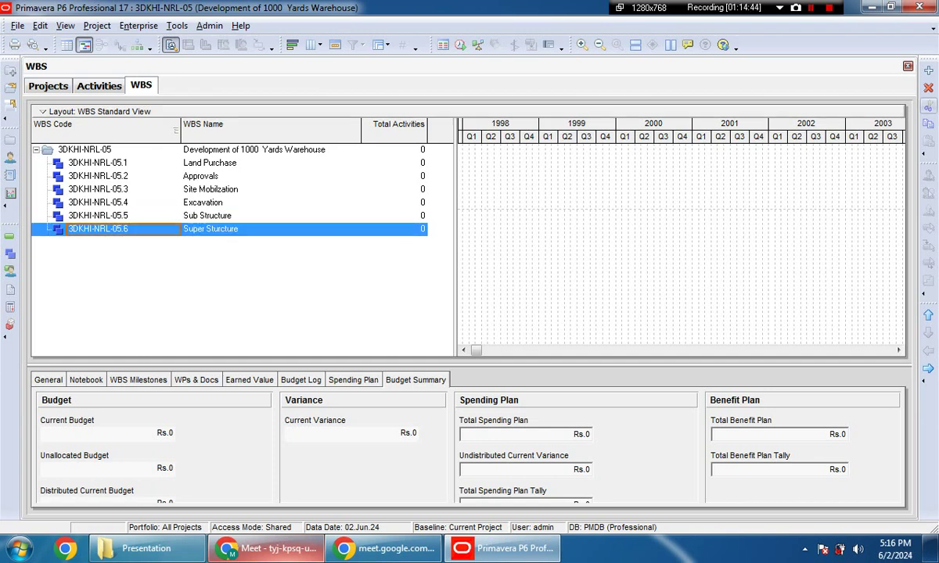
pyautogui.rightClick(295, 232)
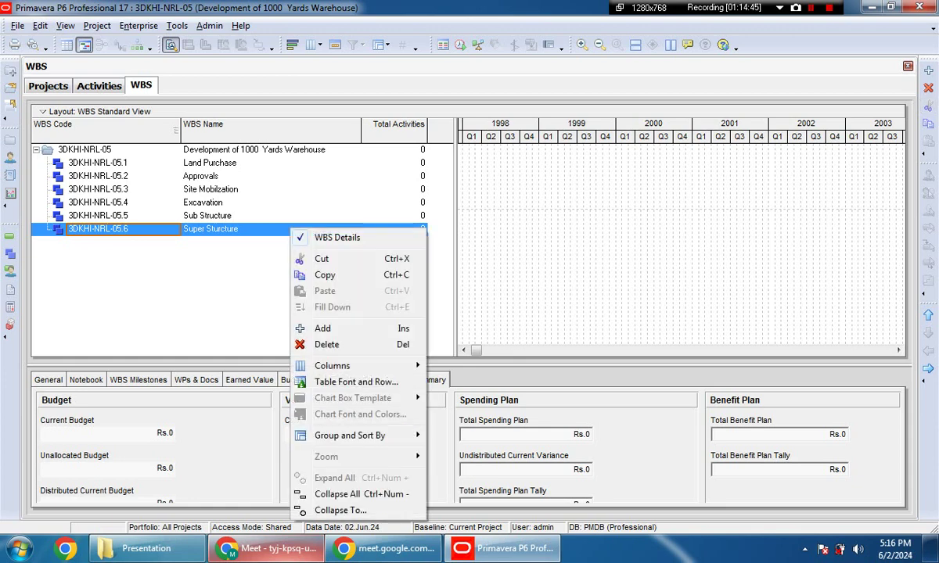
pyautogui.click(323, 328)
pyautogui.press('Return')
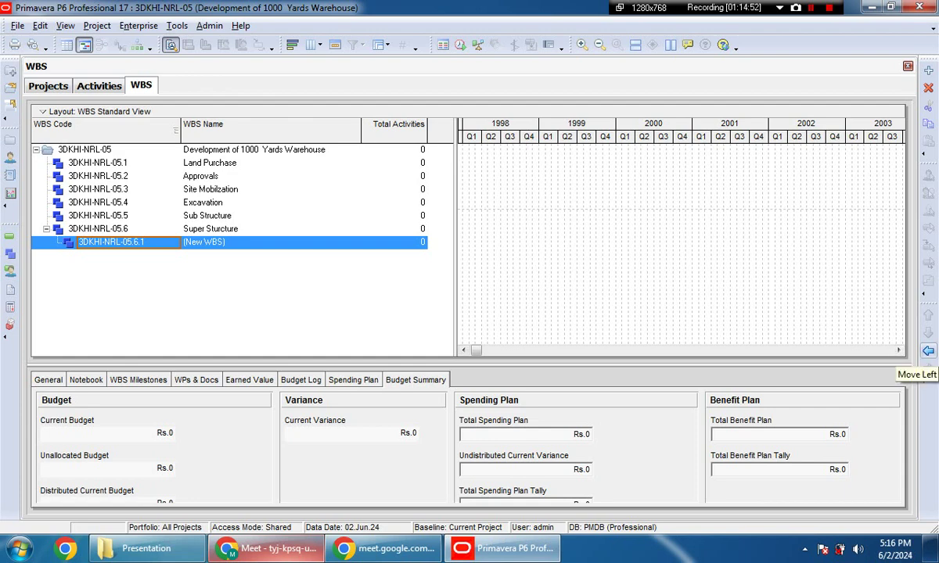
pyautogui.click(928, 351)
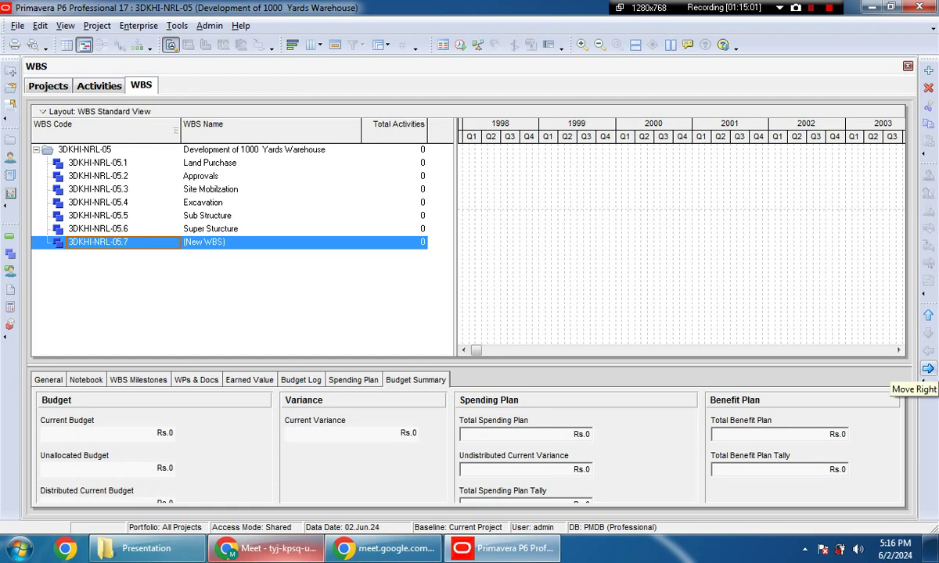
pyautogui.rightClick(929, 336)
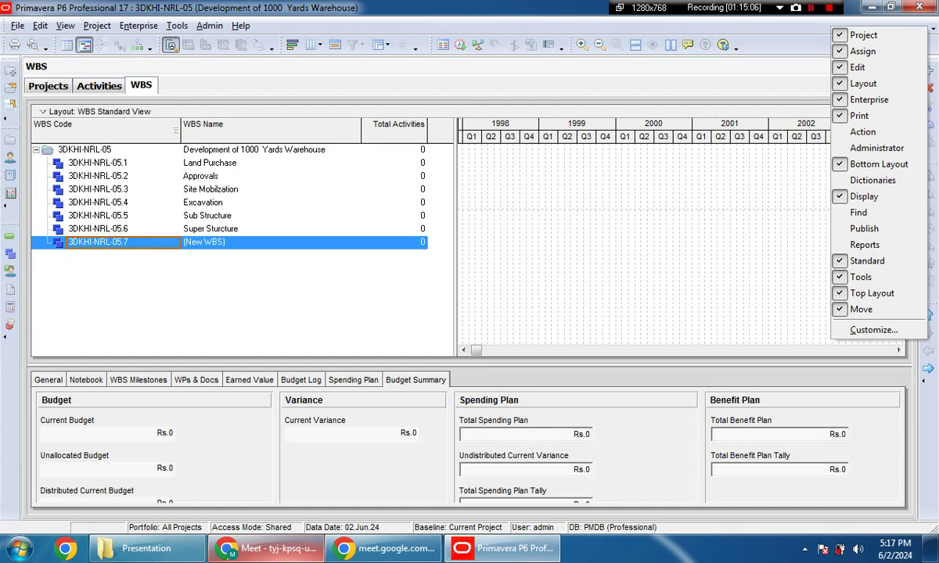
pyautogui.press('Escape')
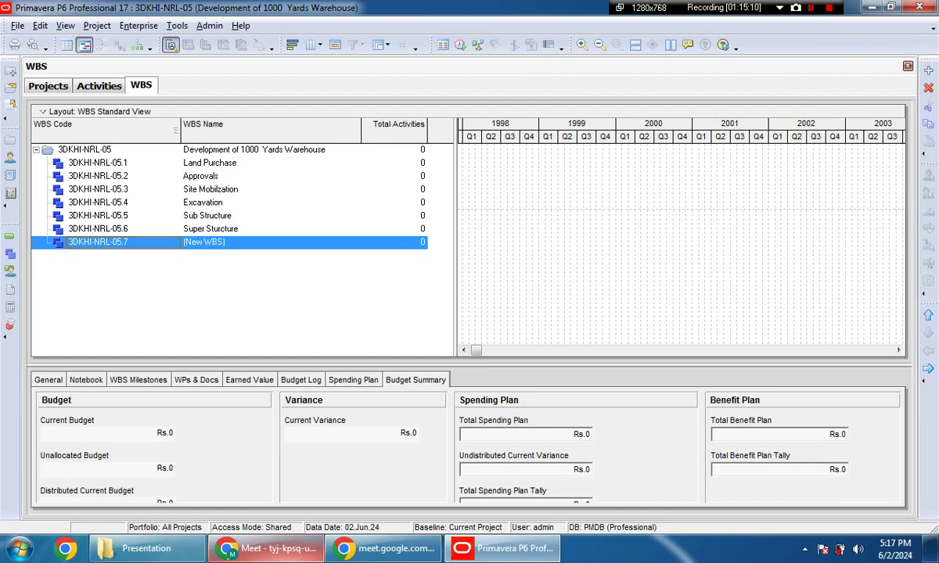
pyautogui.rightClick(924, 423)
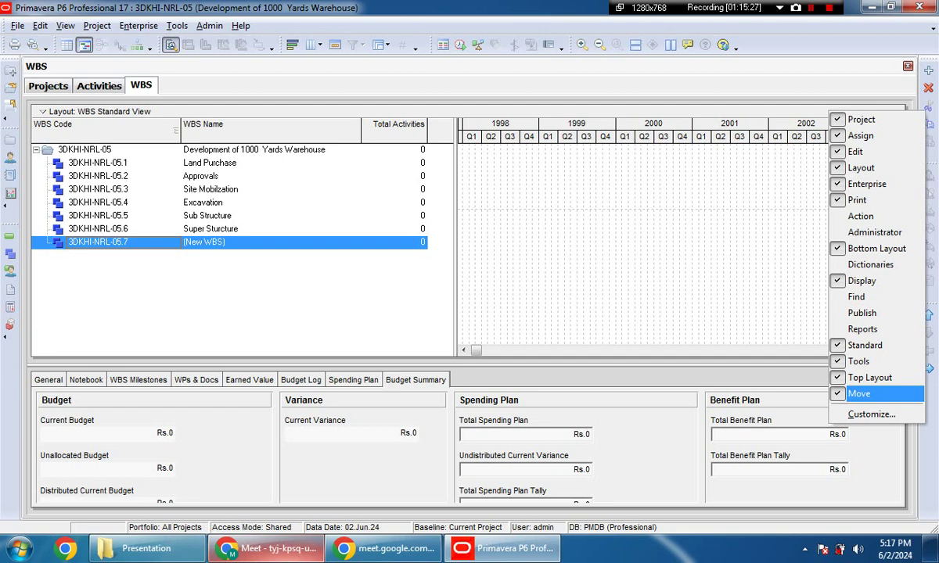
pyautogui.press('Escape')
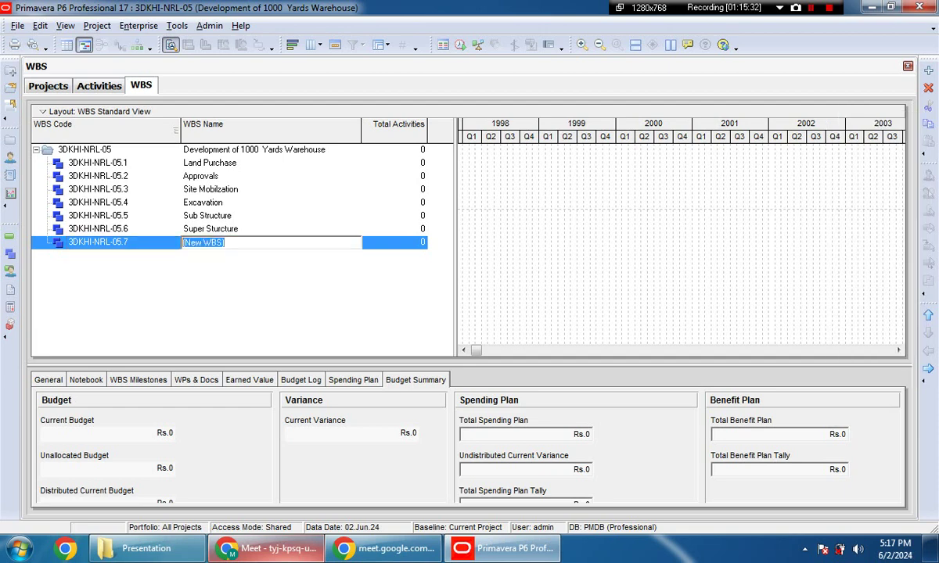
pyautogui.press('Up')
pyautogui.write('S')
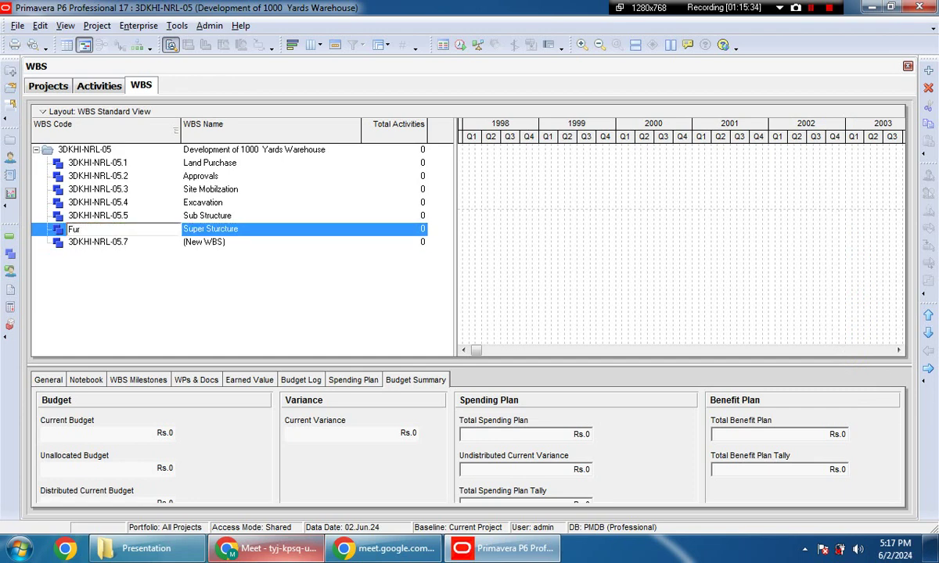
pyautogui.press('Escape')
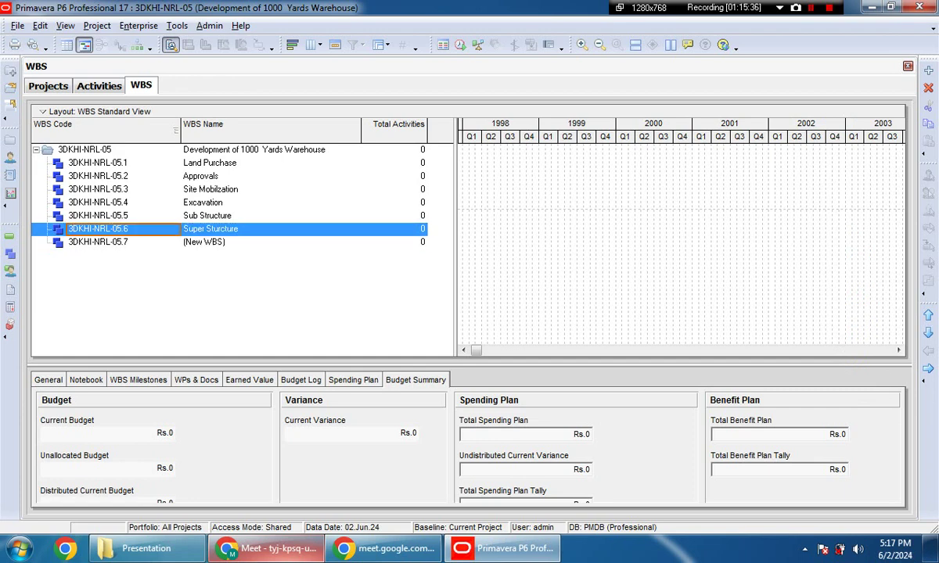
# Step: Name the new WBS element below Super Sturcture "Furnishing"
pyautogui.click(203, 241)
pyautogui.doubleClick(216, 242)
pyautogui.click(124, 241)
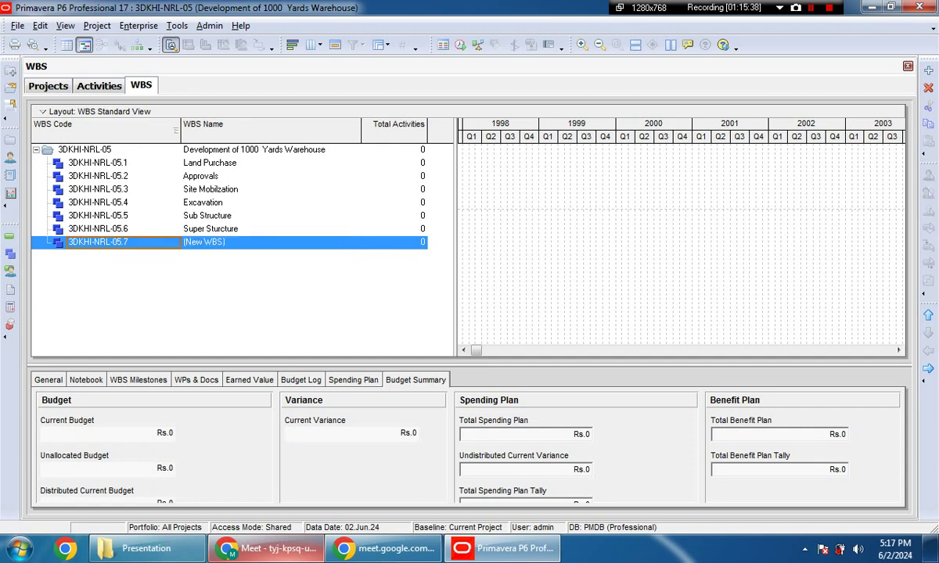
pyautogui.press('F2')
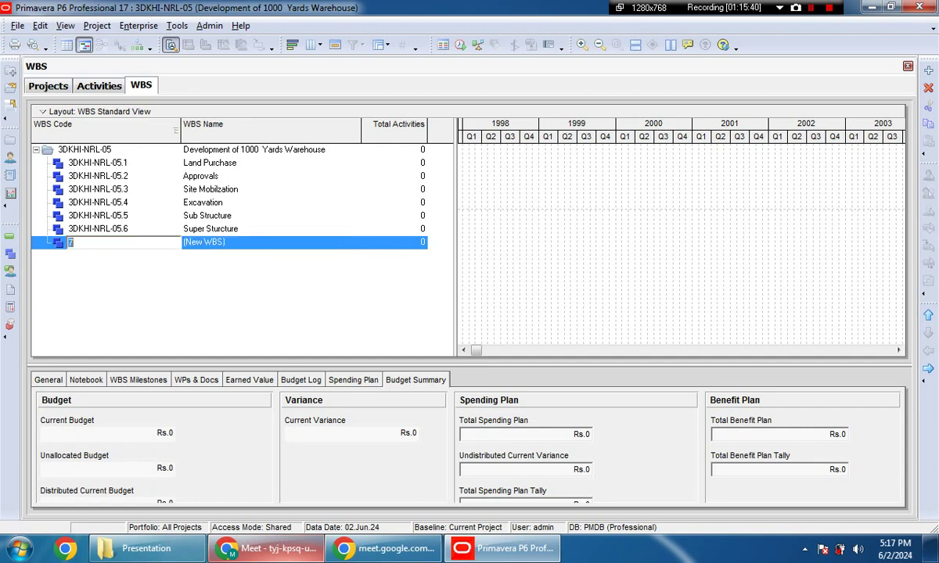
pyautogui.press('Tab')
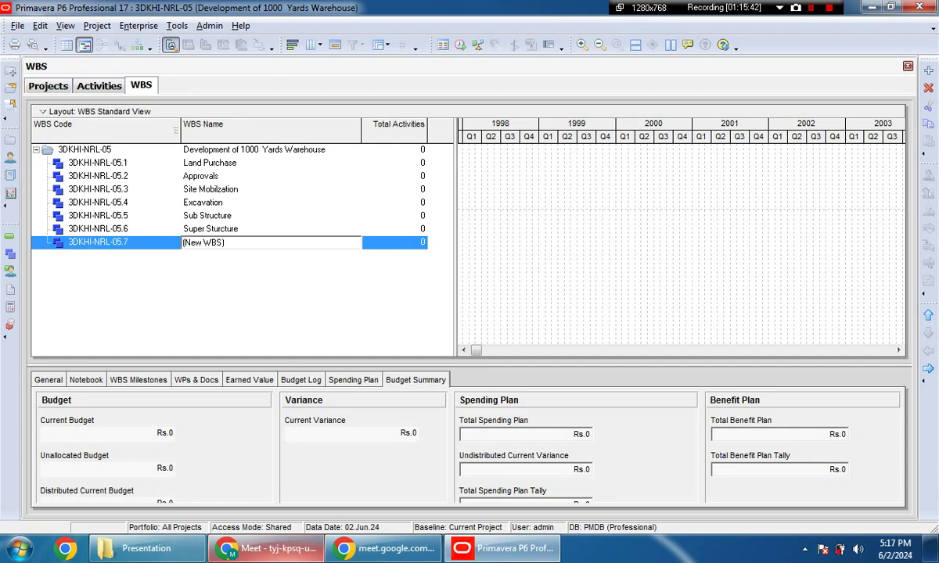
pyautogui.press('BackSpace')
pyautogui.press('BackSpace')
pyautogui.press('BackSpace')
pyautogui.press('BackSpace')
pyautogui.press('BackSpace')
pyautogui.press('BackSpace')
pyautogui.press('BackSpace')
pyautogui.press('BackSpace')
pyautogui.press('BackSpace')
pyautogui.write('Furnishing')
pyautogui.press('BackSpace')
pyautogui.press('BackSpace')
pyautogui.press('BackSpace')
pyautogui.press('BackSpace')
pyautogui.press('BackSpace')
pyautogui.press('BackSpace')
pyautogui.press('BackSpace')
pyautogui.press('BackSpace')
pyautogui.press('BackSpace')
pyautogui.write('rnishing')
pyautogui.press('Return')
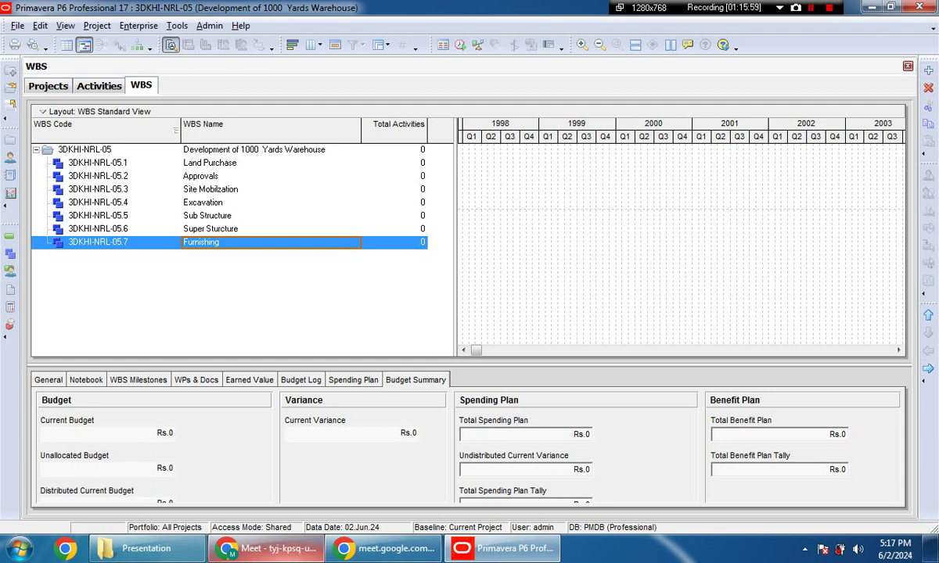
pyautogui.rightClick(928, 74)
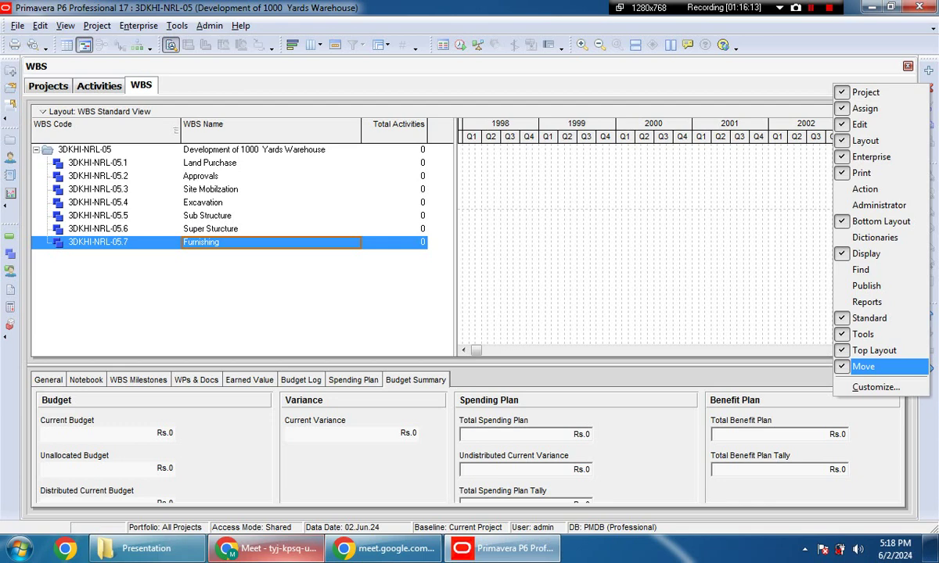
pyautogui.press('Escape')
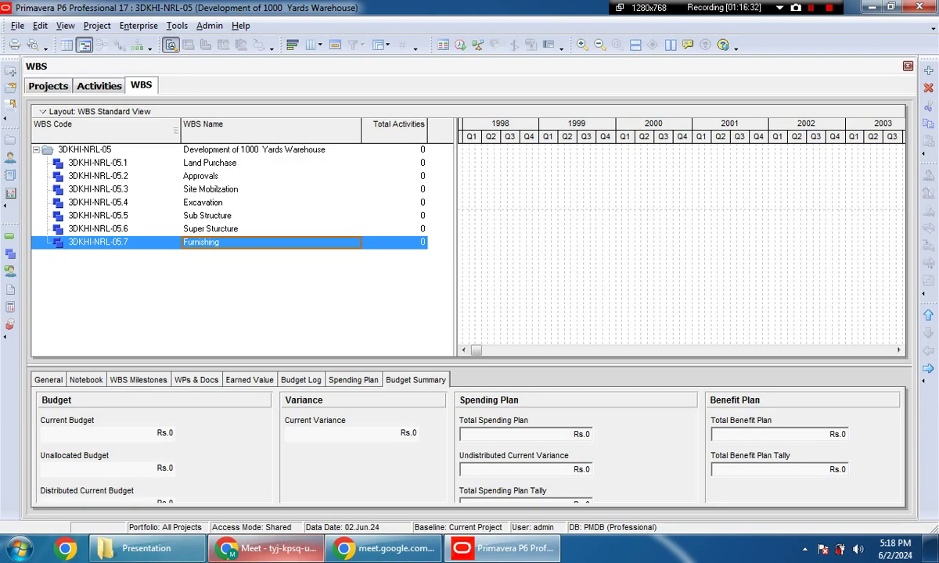
pyautogui.press('super+Down')
pyautogui.moveTo(581, 256); pyautogui.dragTo(544, 51)
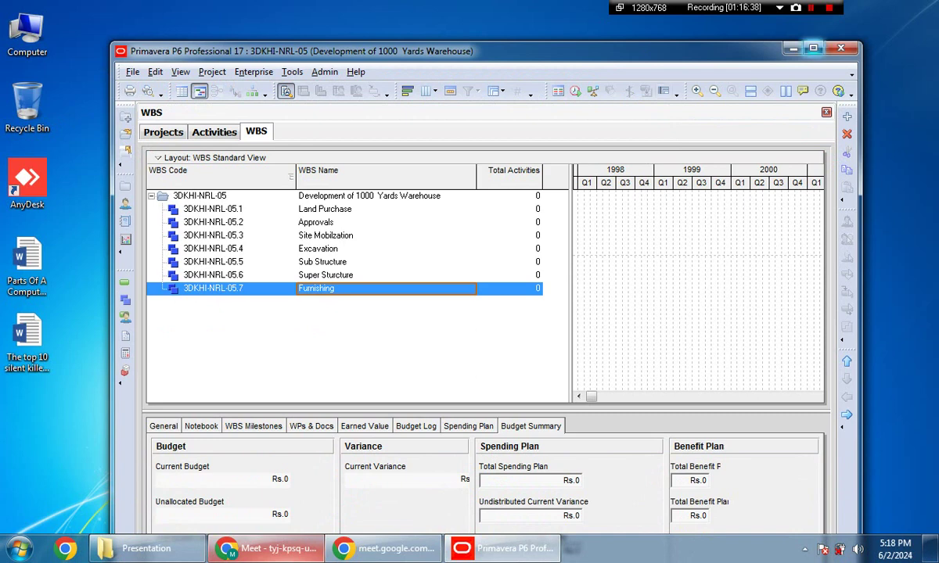
pyautogui.click(813, 47)
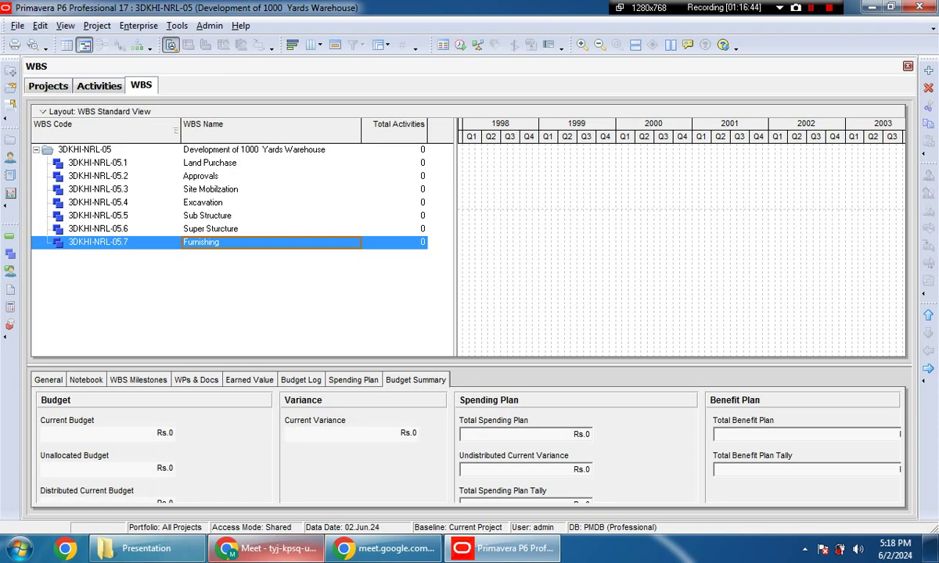
# Step: Add a WBS element after Furnishing, promote it to the same level, and name it "Handing OVer"
pyautogui.rightClick(222, 242)
pyautogui.click(250, 324)
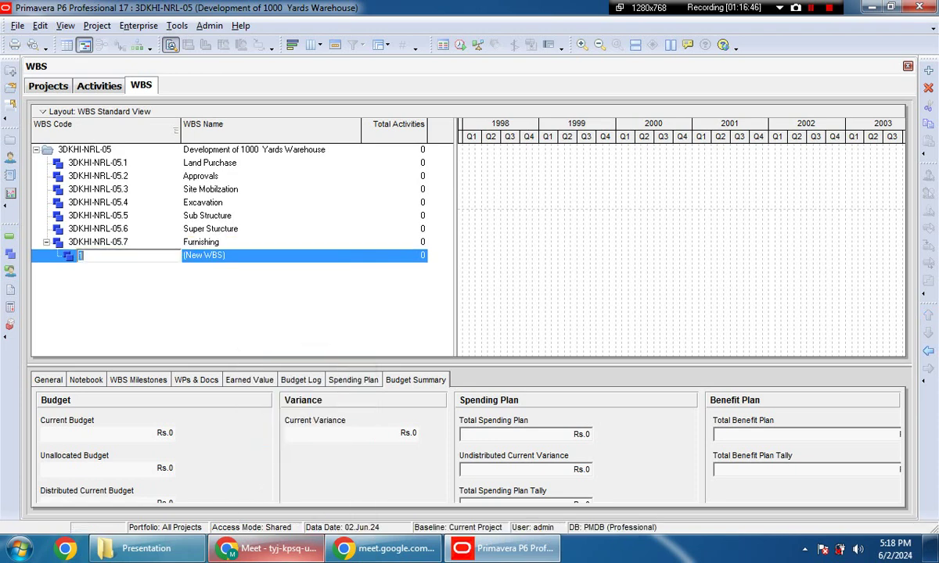
pyautogui.click(928, 350)
pyautogui.click(270, 255)
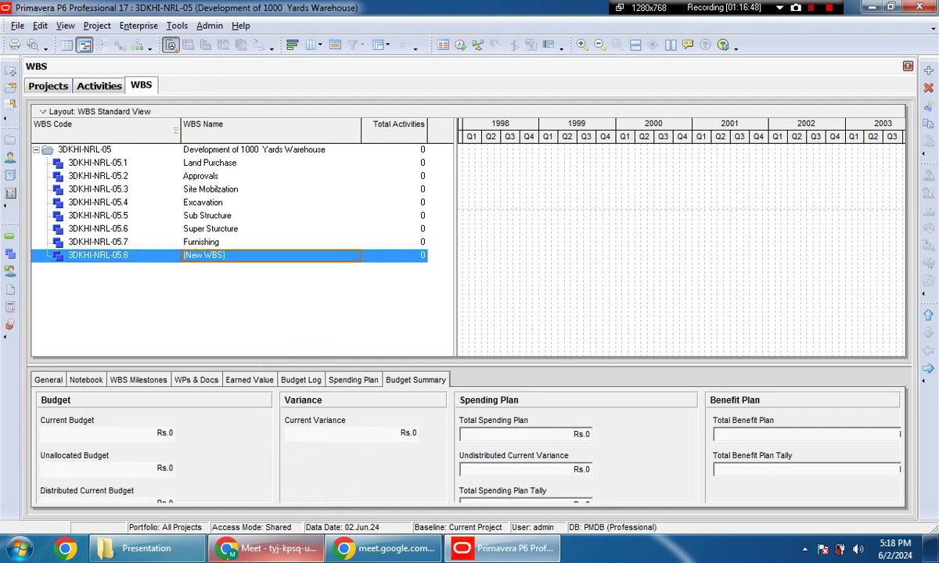
pyautogui.click(270, 255)
pyautogui.click(123, 255)
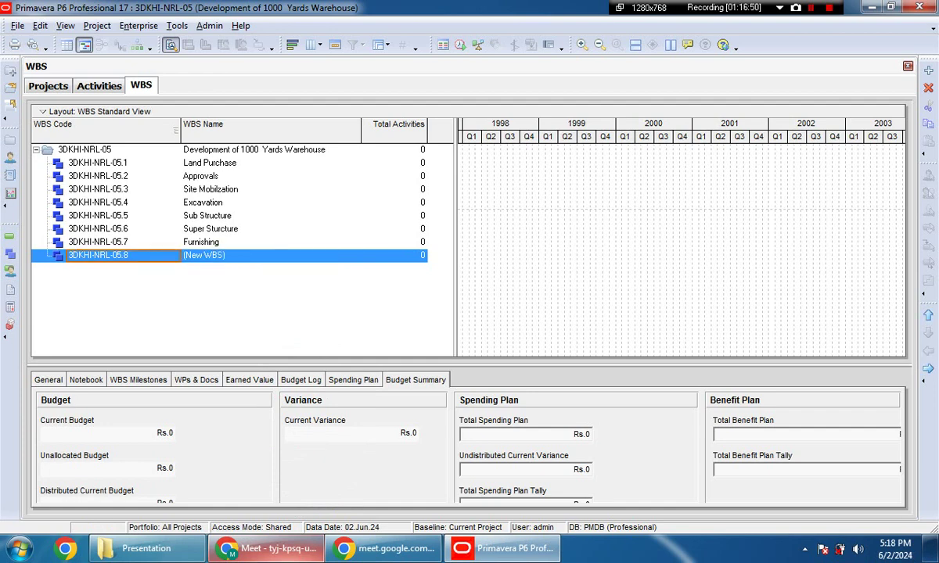
pyautogui.click(270, 255)
pyautogui.write('Handing OVer')
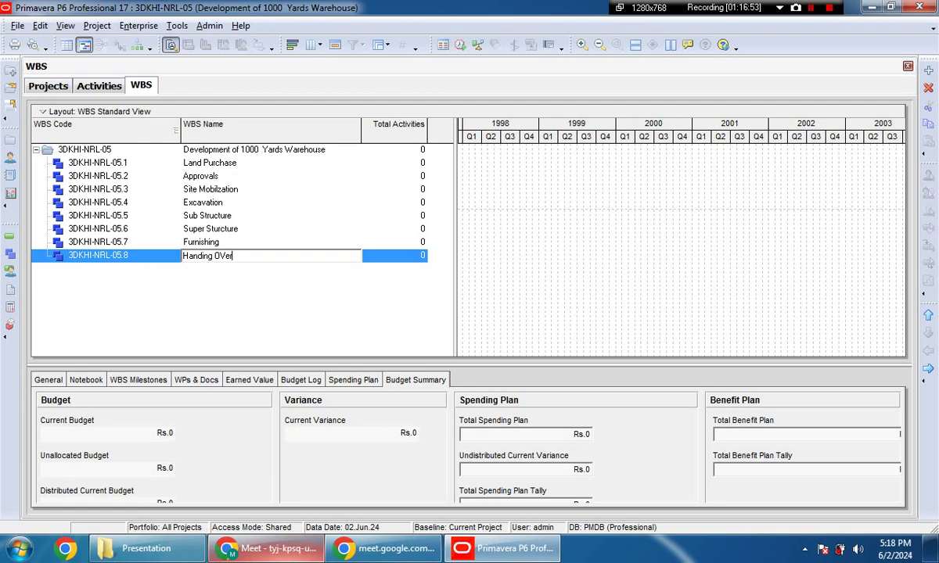
pyautogui.press('Return')
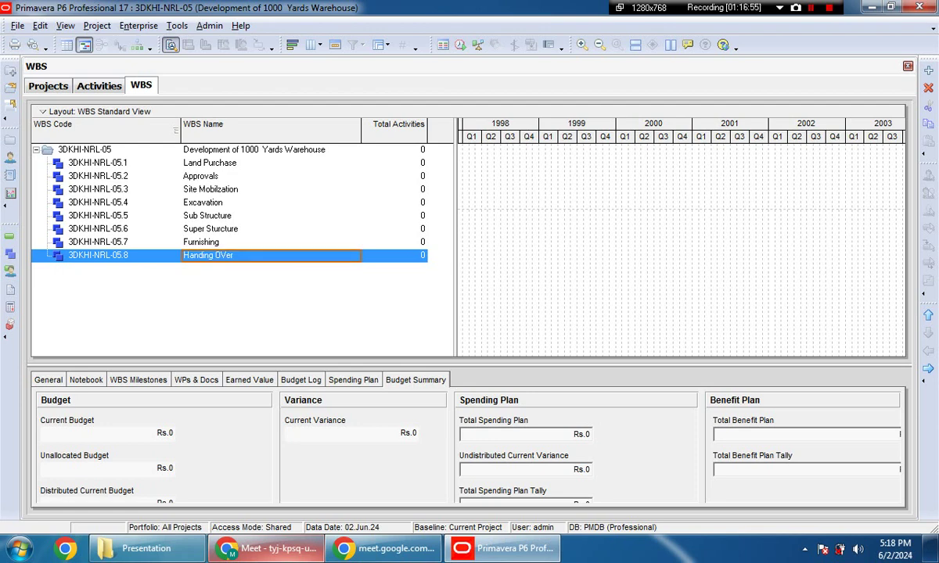
pyautogui.press('Up')
pyautogui.press('Up')
pyautogui.press('Up')
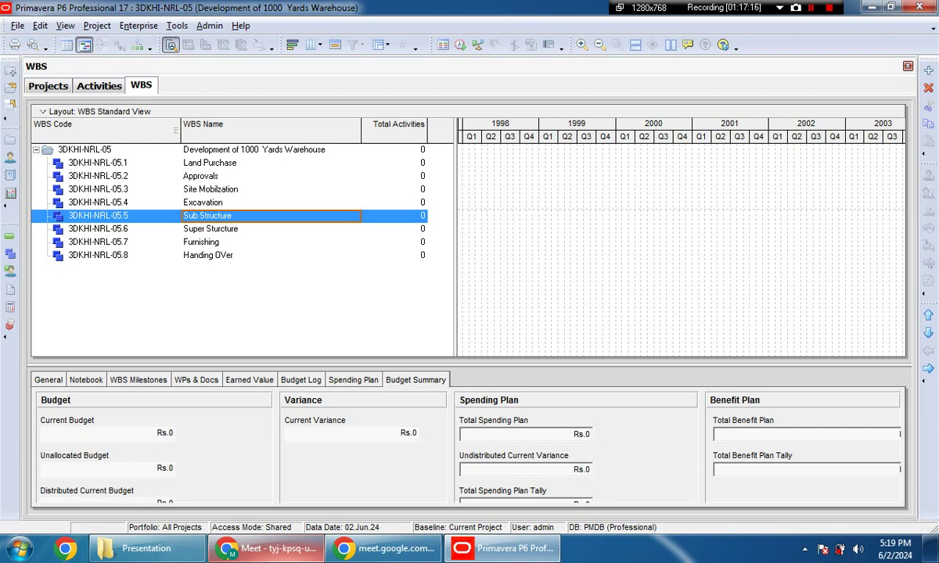
pyautogui.press('Down')
pyautogui.press('Down')
pyautogui.press('Down')
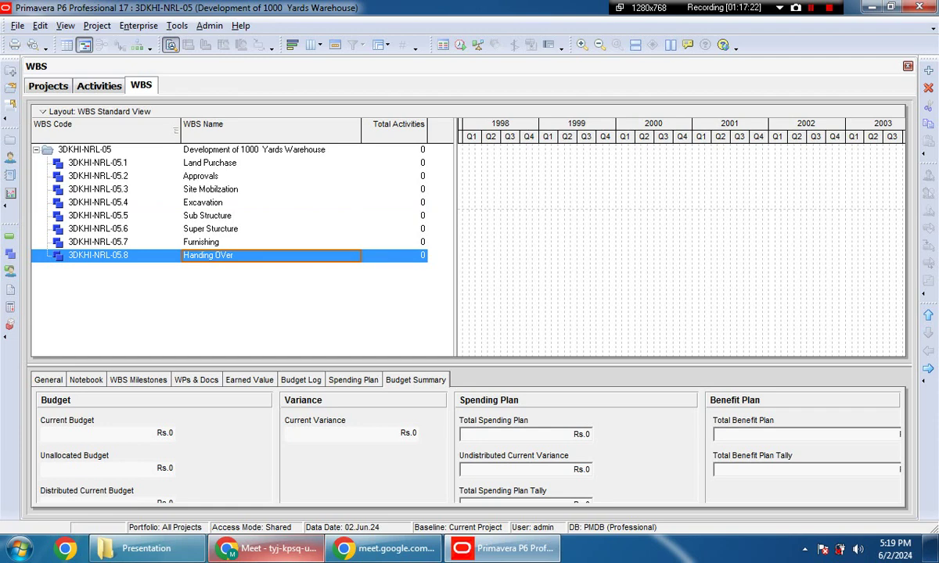
# Step: Sort the WBS elements by WBS Name in both directions, and finally by WBS Code in ascending order
pyautogui.click(258, 126)
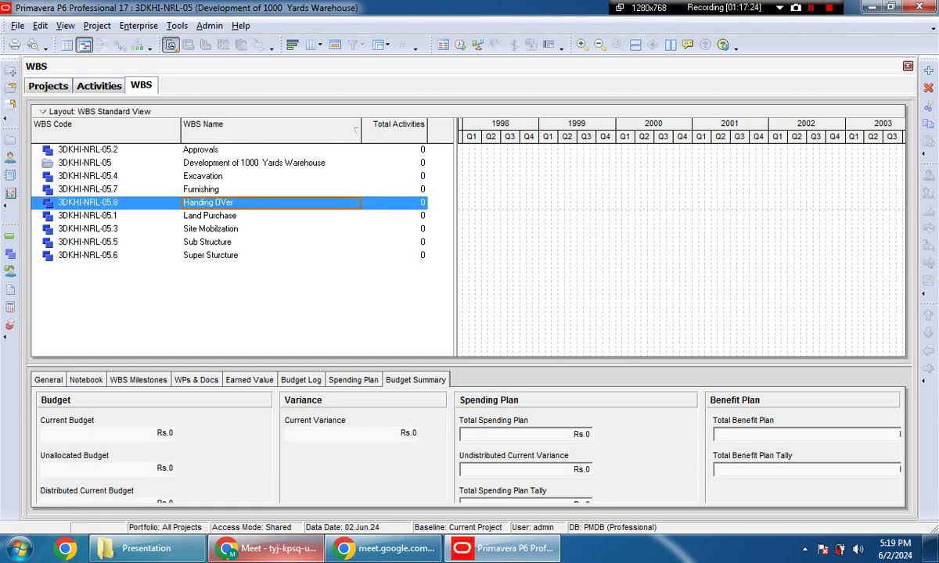
pyautogui.click(258, 125)
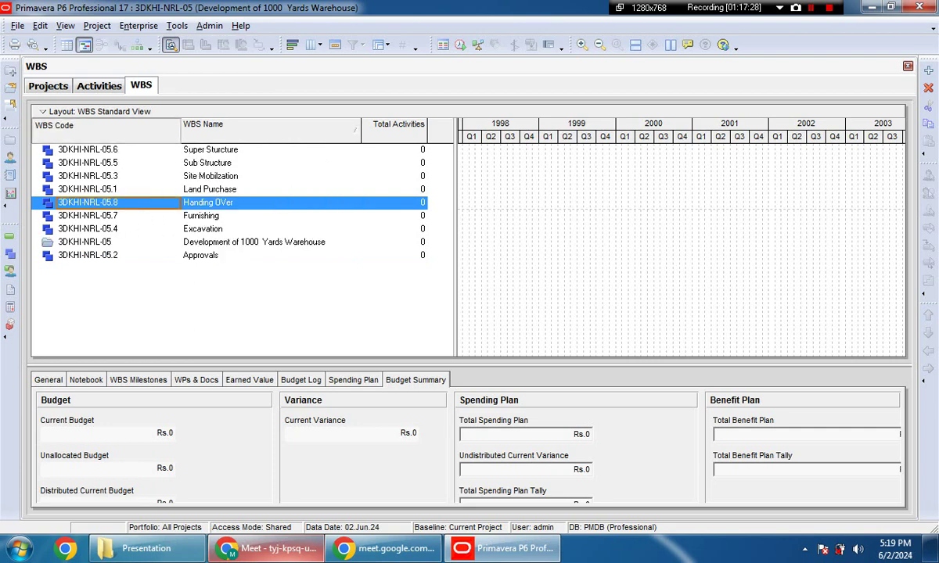
pyautogui.click(102, 125)
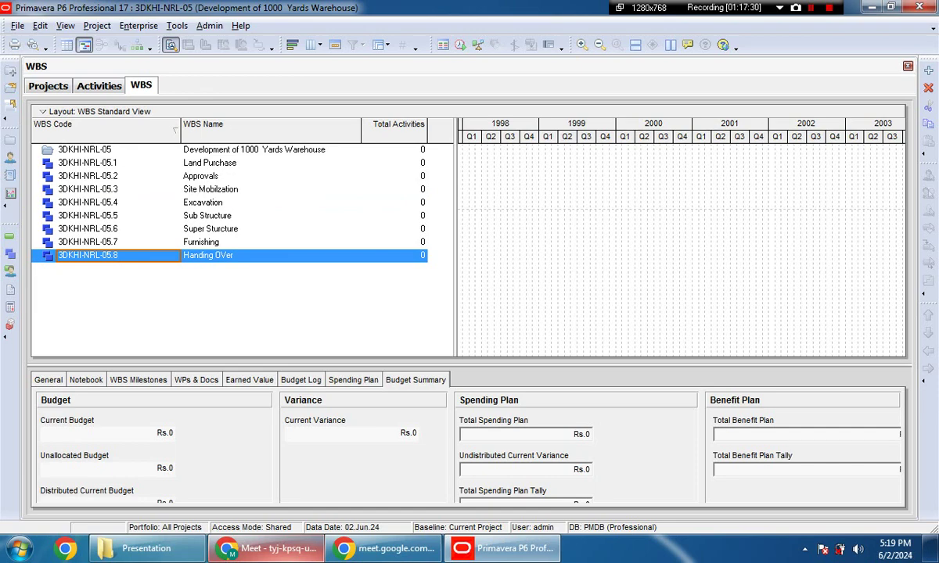